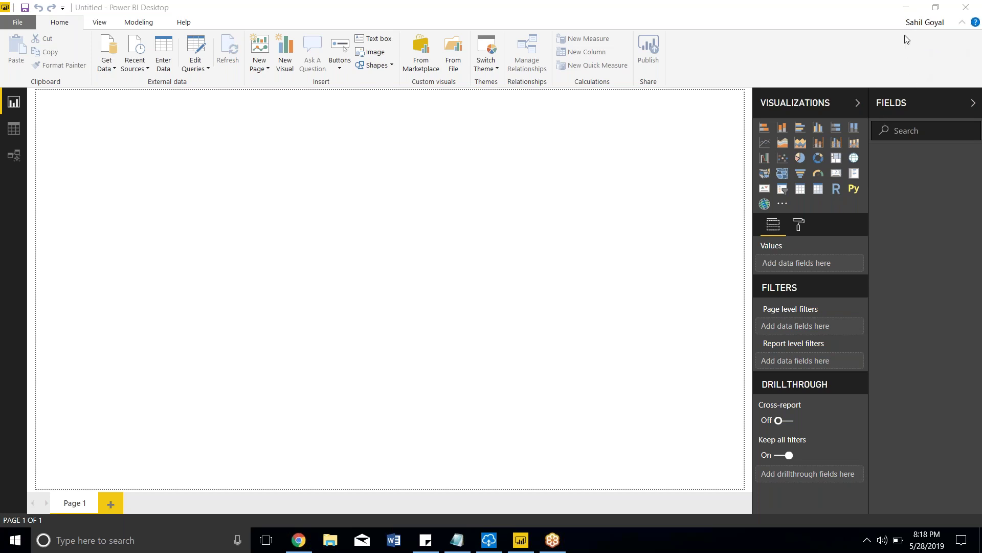
View the Power BI service home page in Chrome, close the mail inbox tab, and return to Power BI Desktop
click(290, 549)
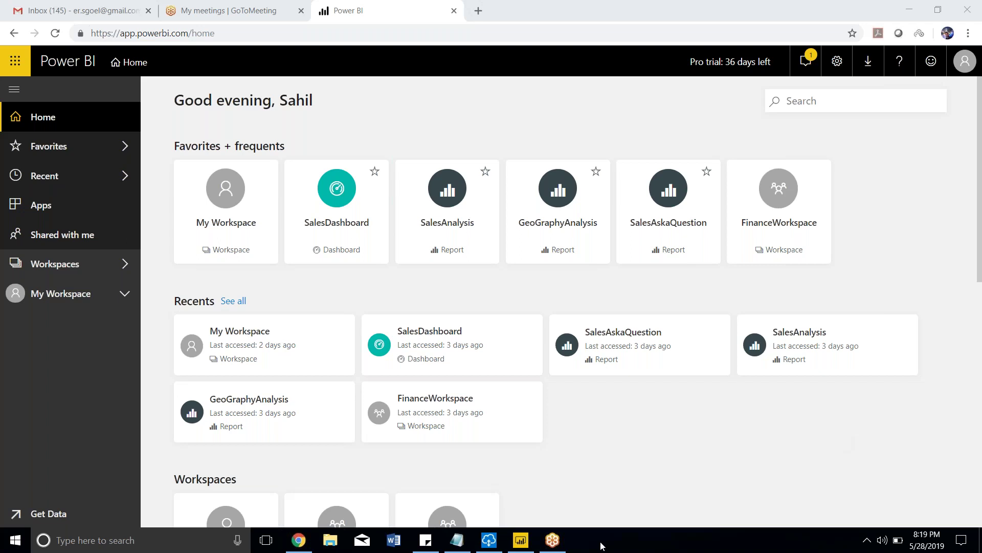
click(534, 543)
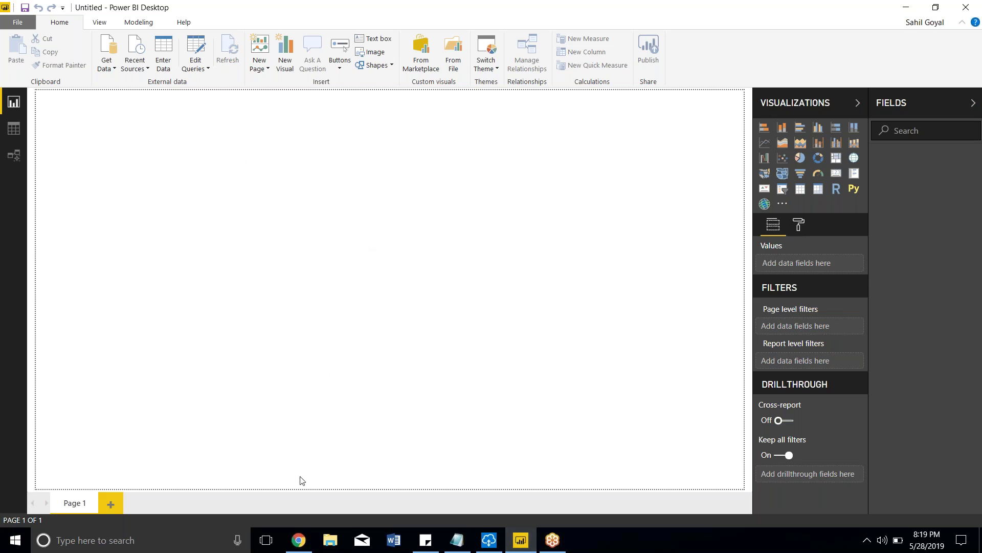
click(299, 540)
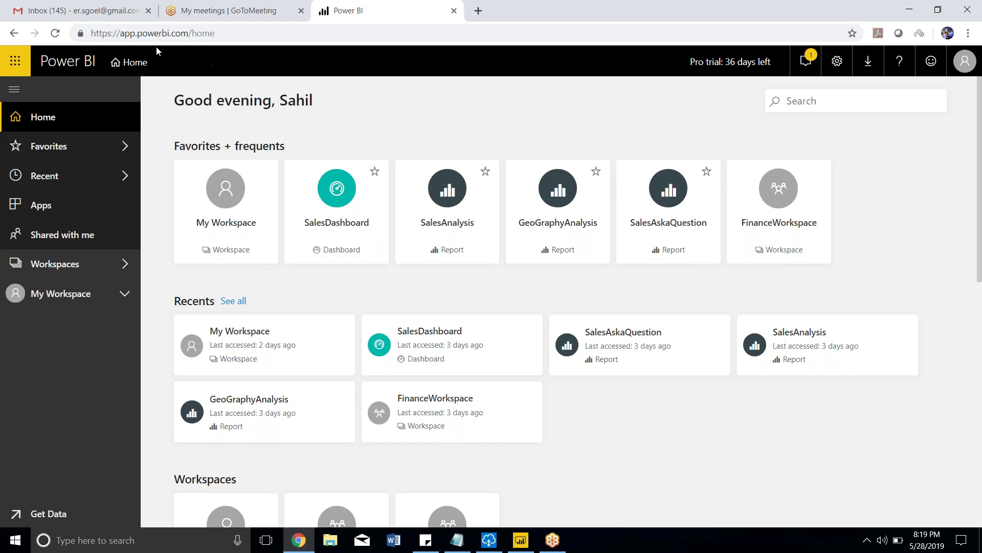
click(300, 541)
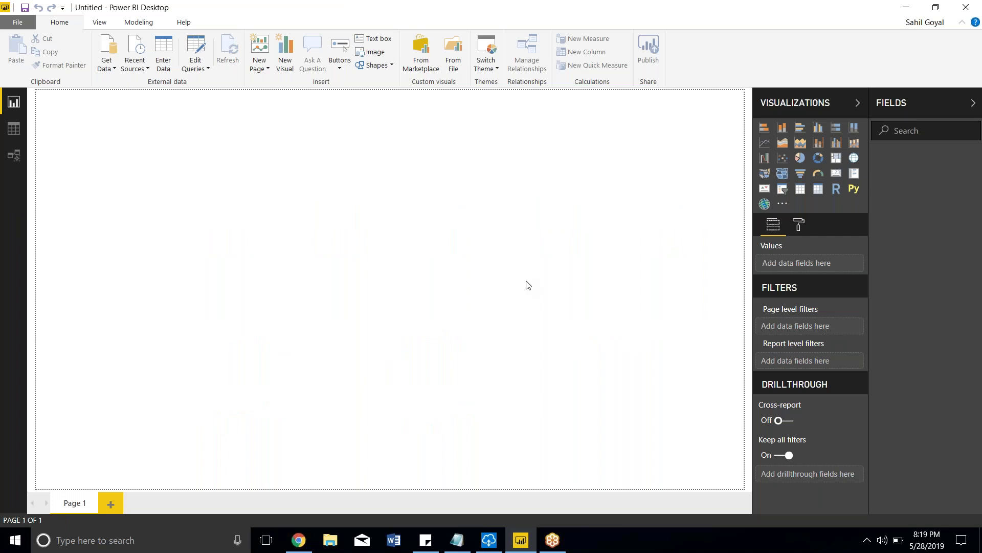
click(302, 538)
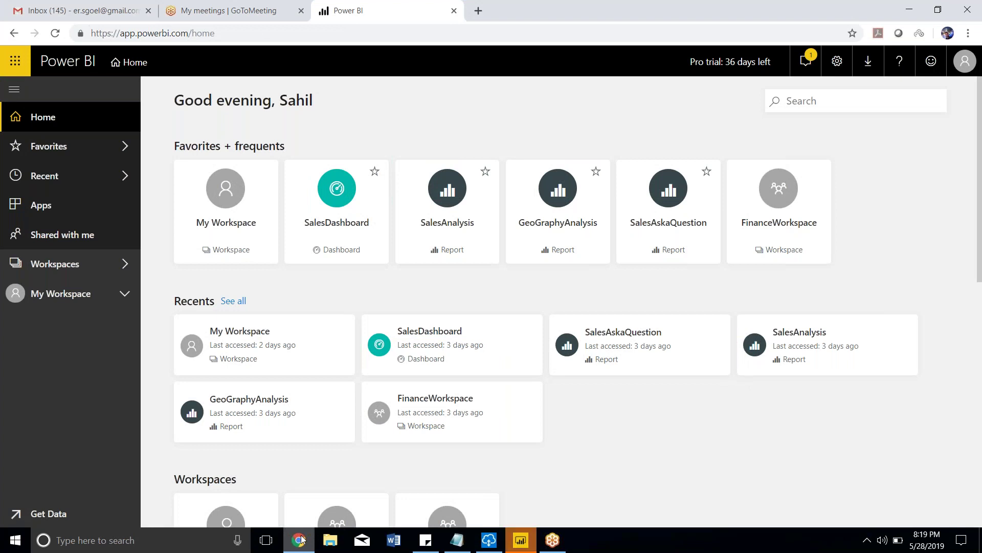
click(148, 10)
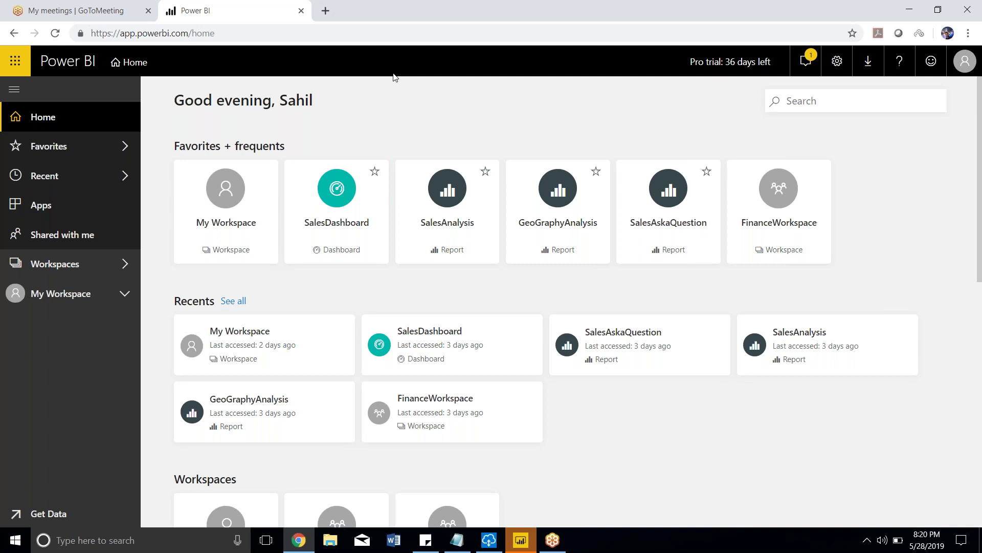
click(529, 547)
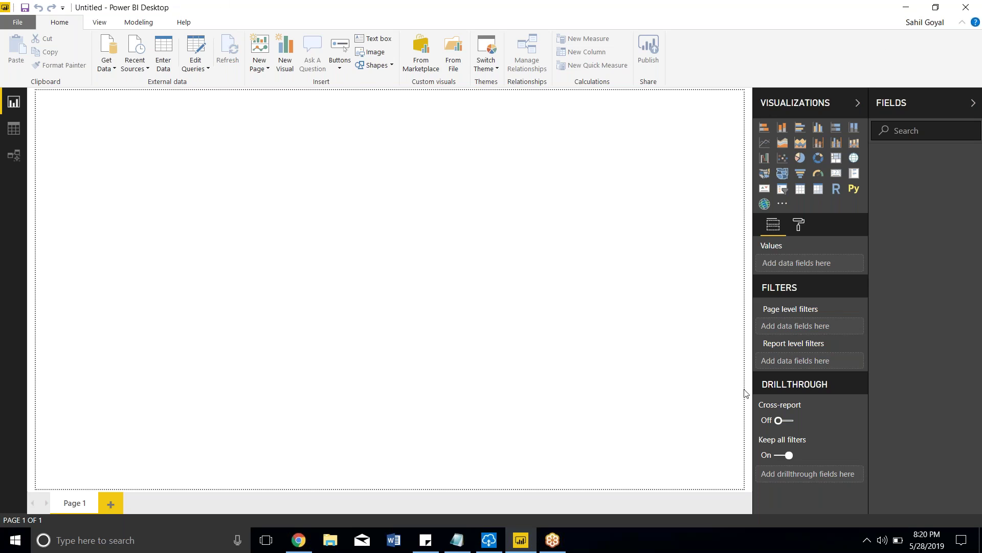
click(842, 7)
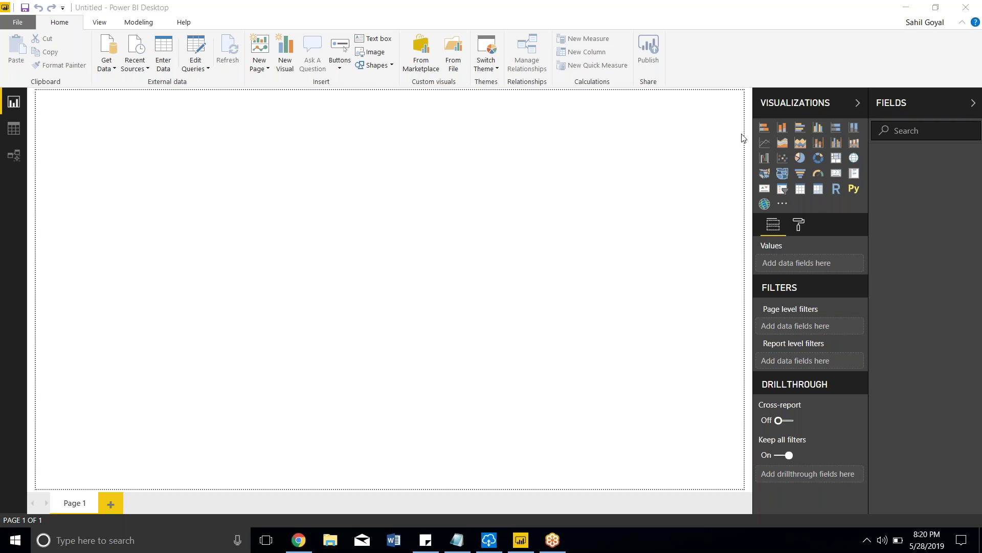
Open the Power BI Visuals marketplace, view the details of the Histogram Chart, and return to the list of visuals
click(783, 205)
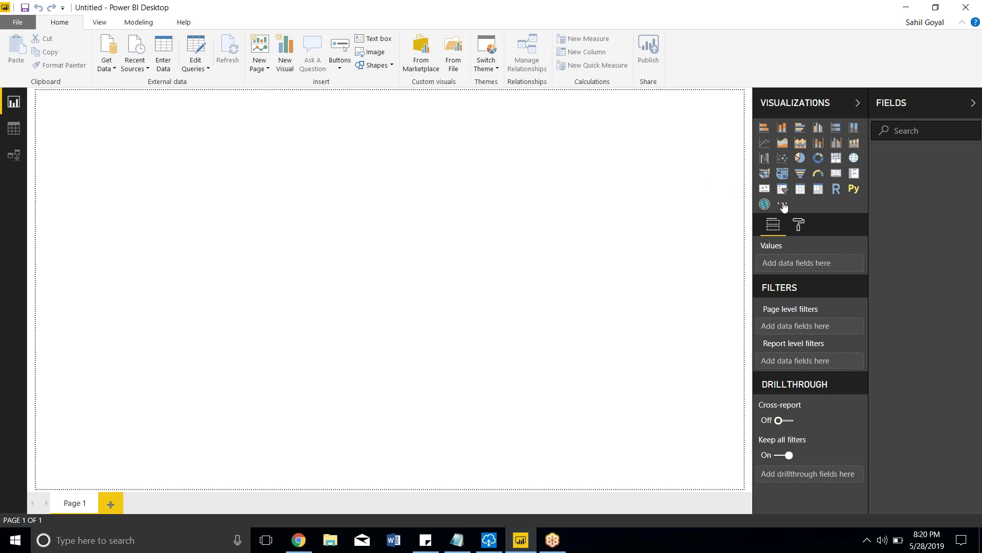
click(784, 205)
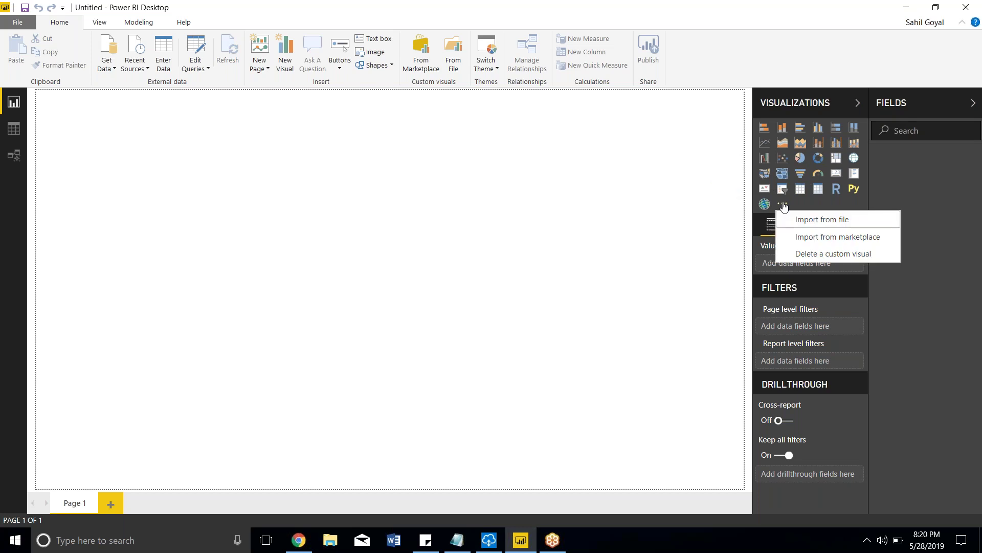
click(815, 242)
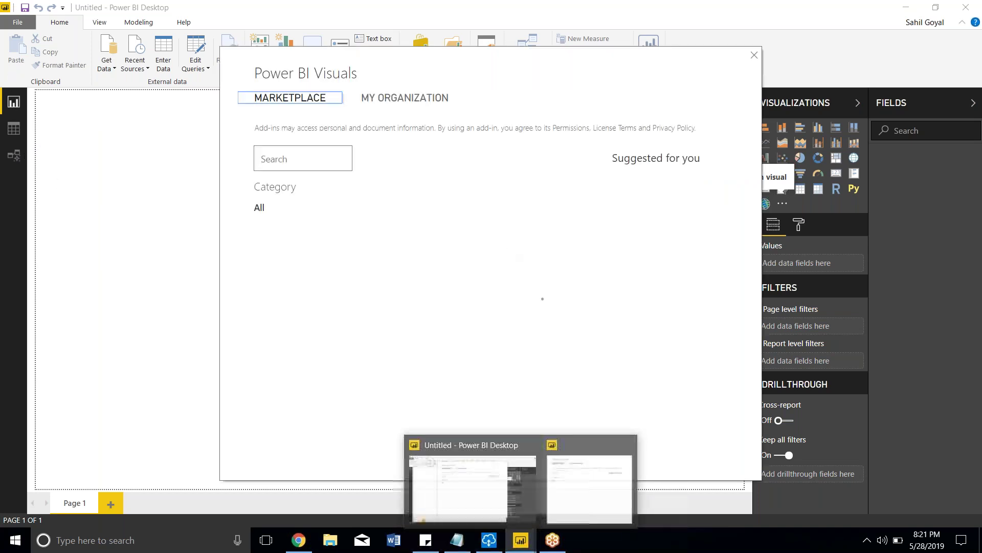
click(463, 271)
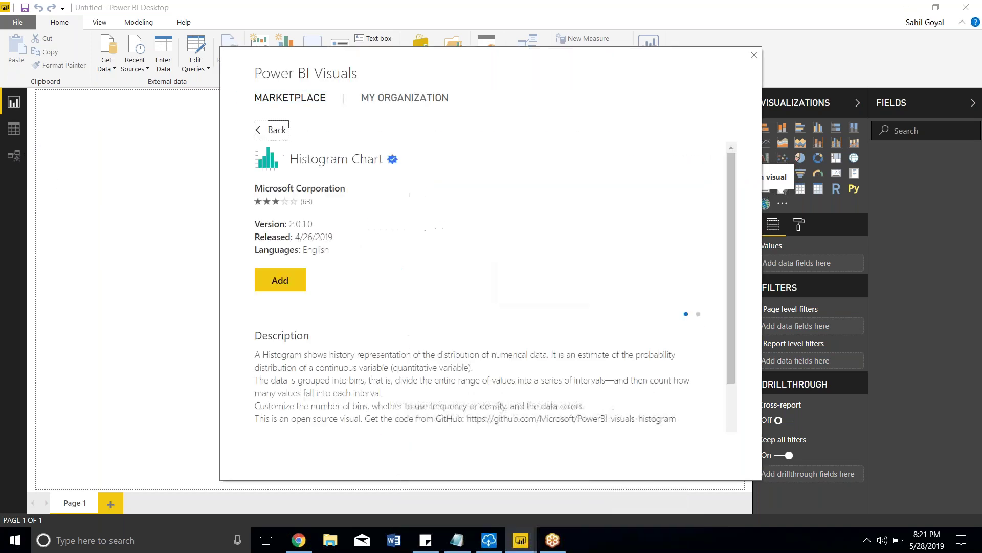
click(273, 132)
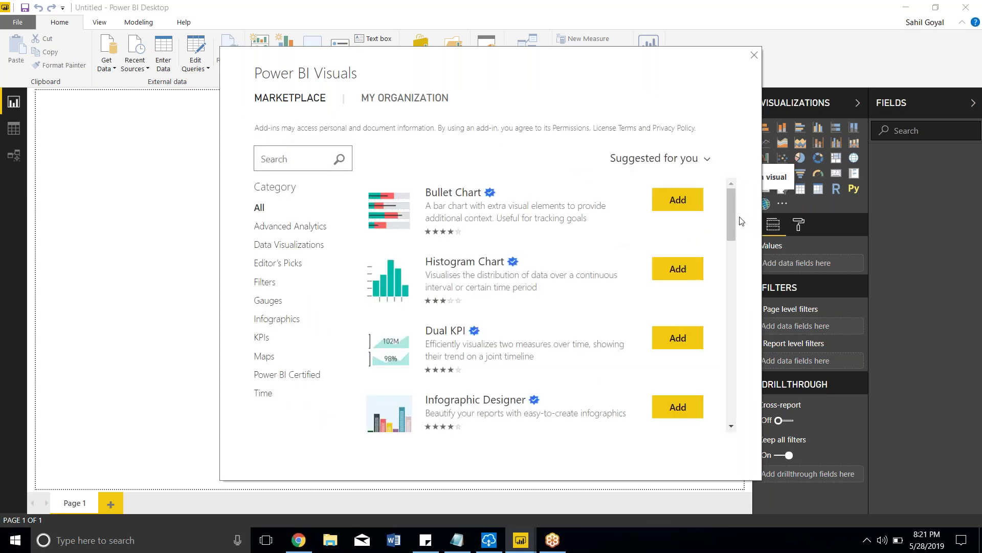
Browse the full list of marketplace visuals and the Time category, and close the marketplace without adding anything
drag(733, 214, 744, 398)
click(733, 324)
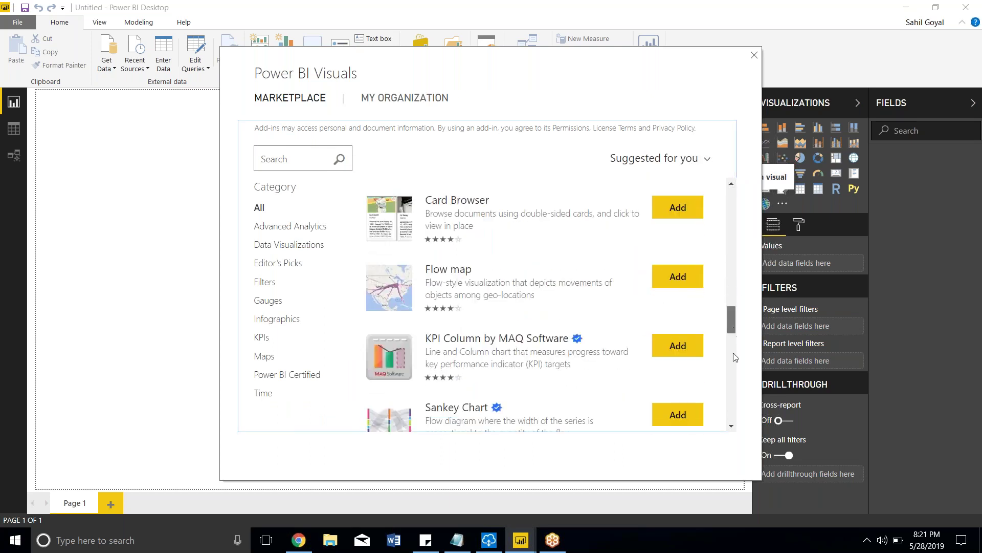
click(734, 389)
click(733, 392)
drag(732, 363, 730, 235)
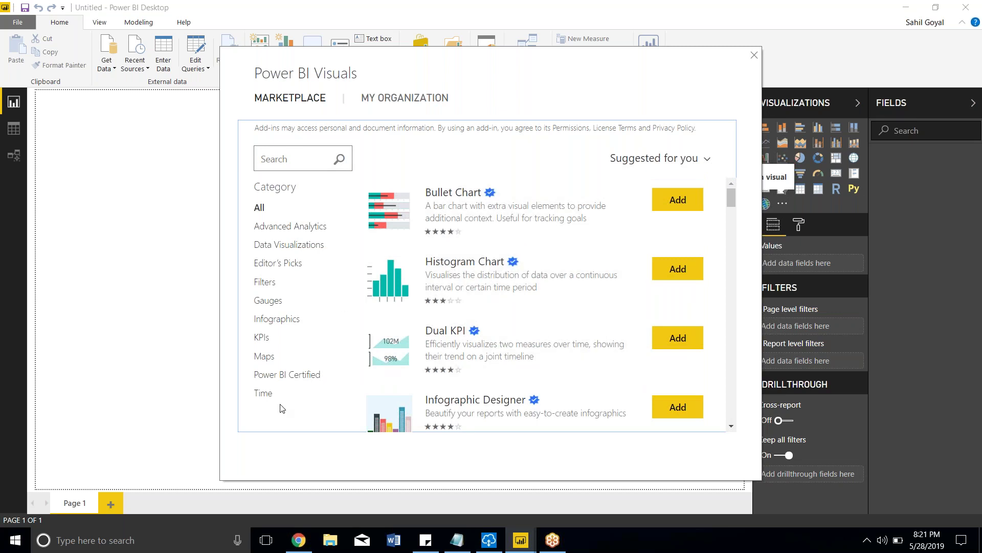
click(264, 393)
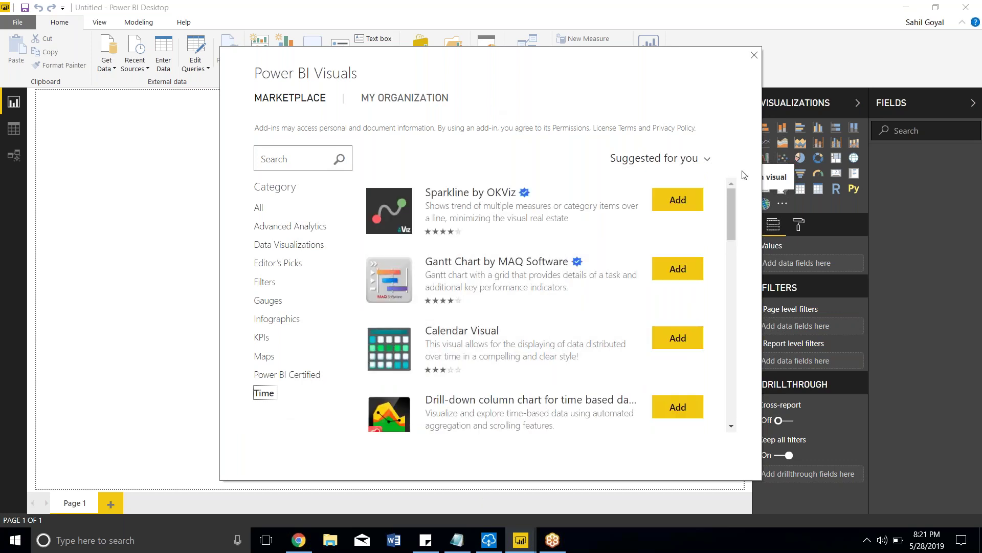
click(754, 54)
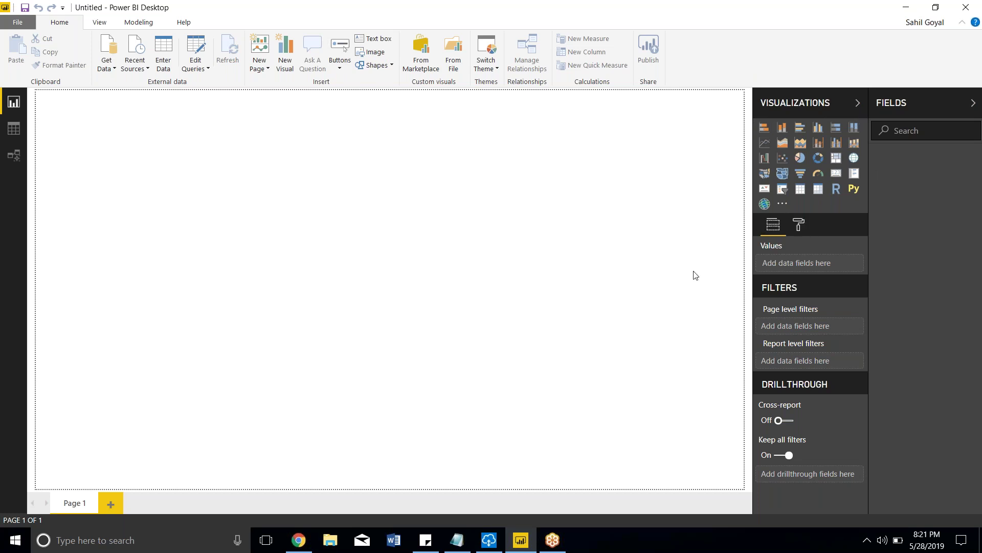
Import the Bullet Chart custom visual from the marketplace into the report
click(783, 204)
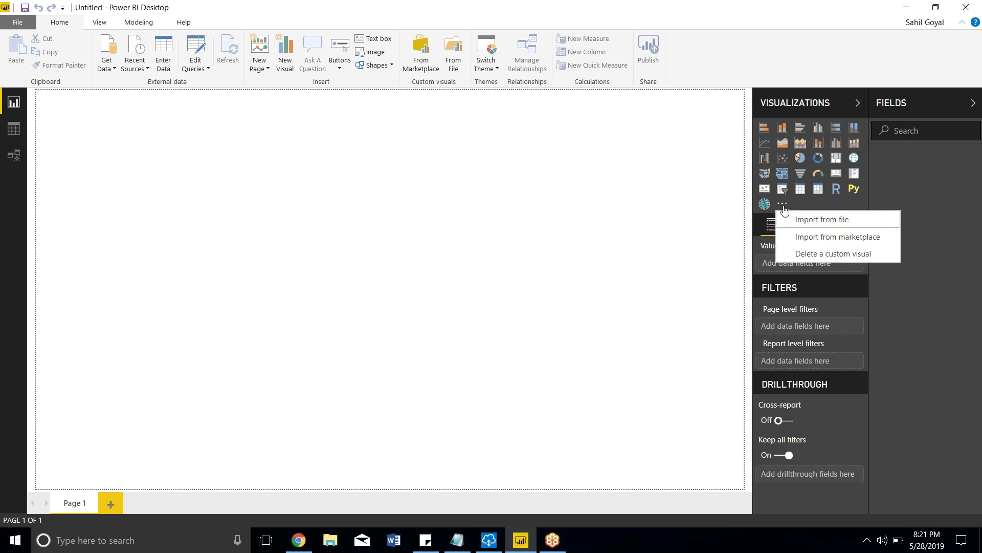
click(816, 240)
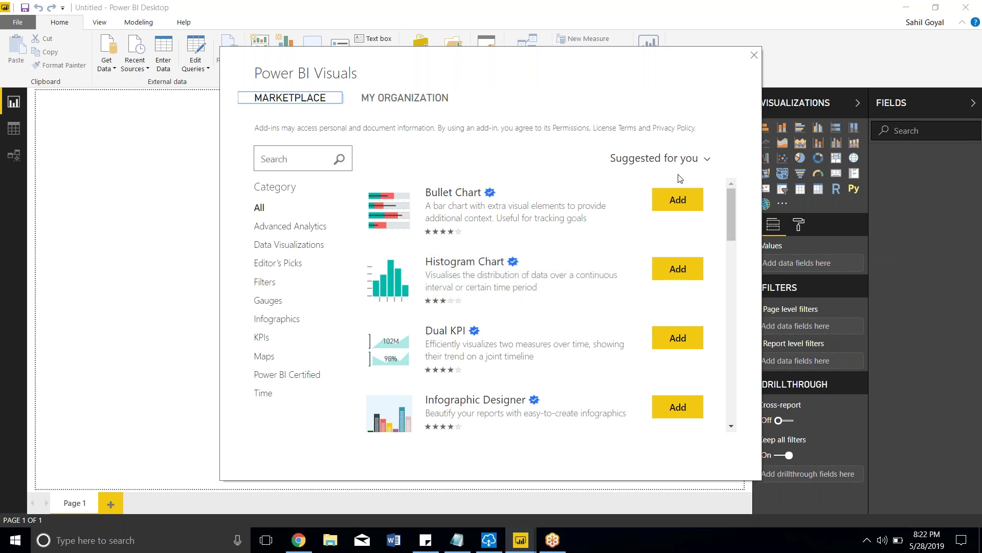
click(678, 199)
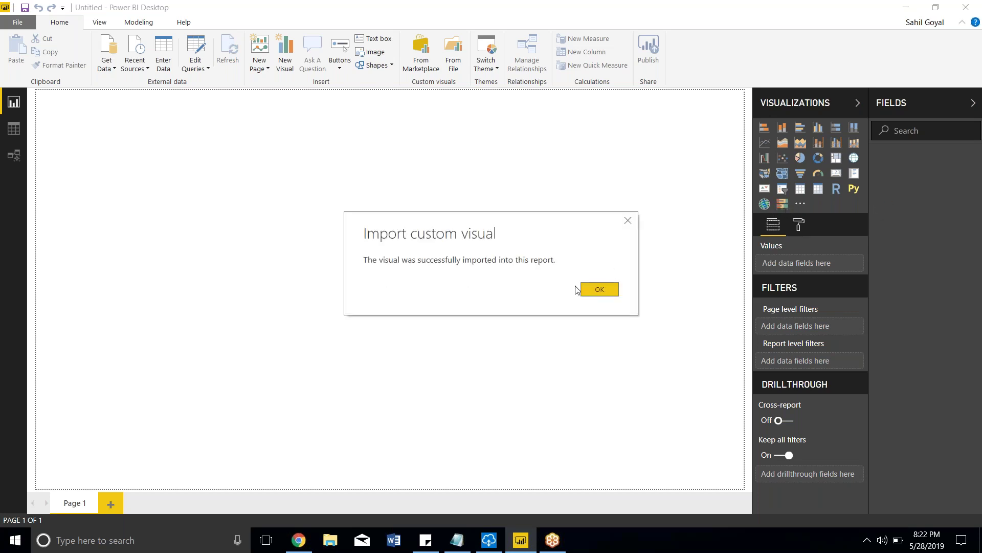
click(592, 289)
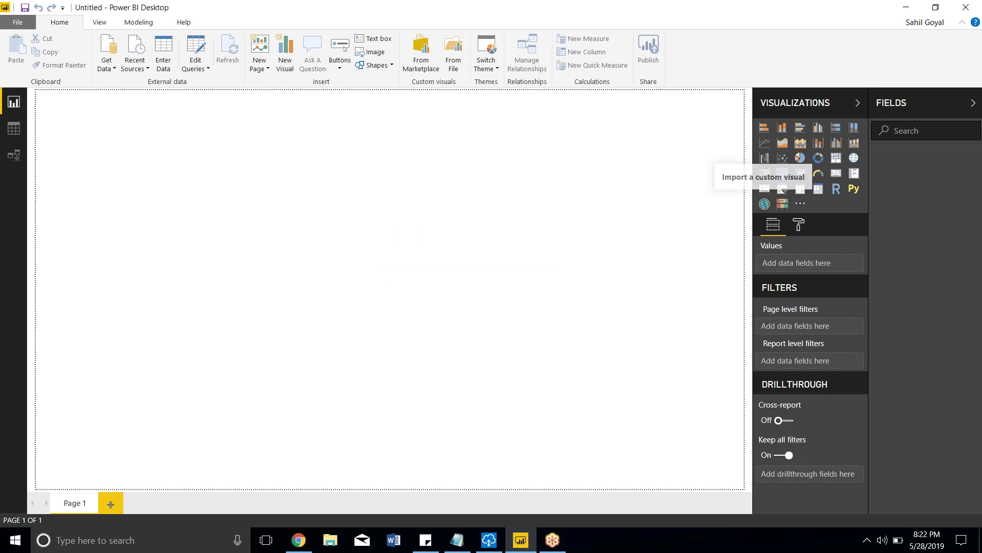
Import the Chiclet Slicer custom visual from the marketplace's Filters category into the report
click(801, 203)
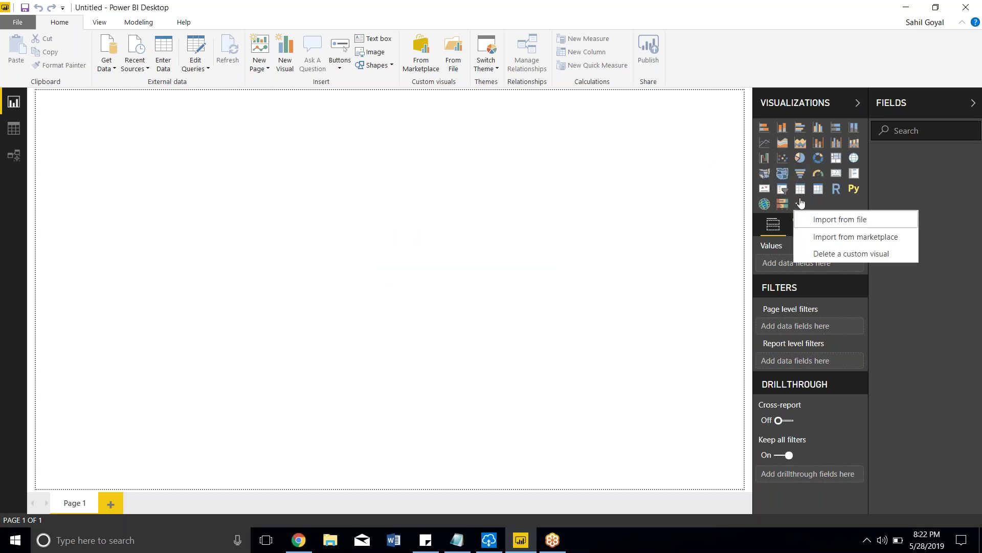
click(832, 237)
click(274, 284)
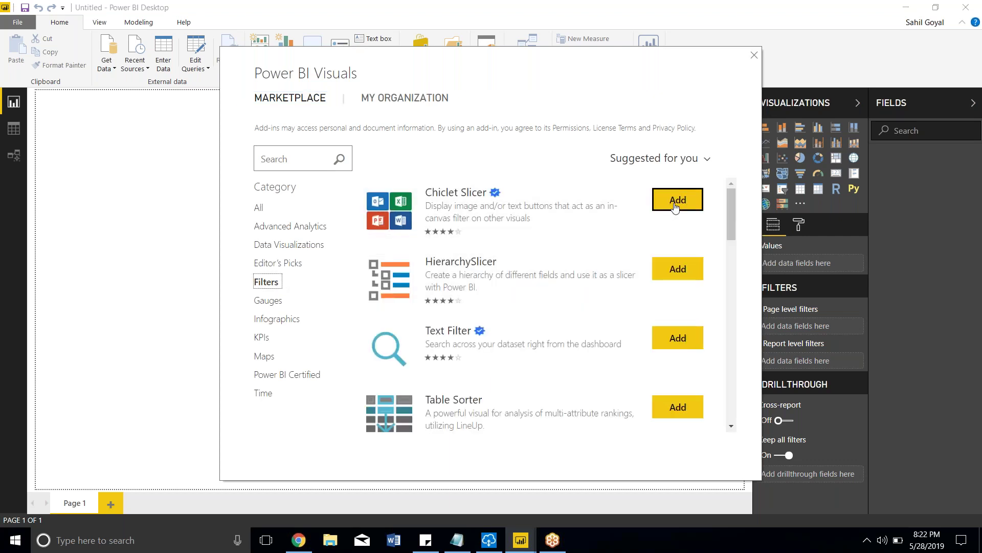
click(677, 201)
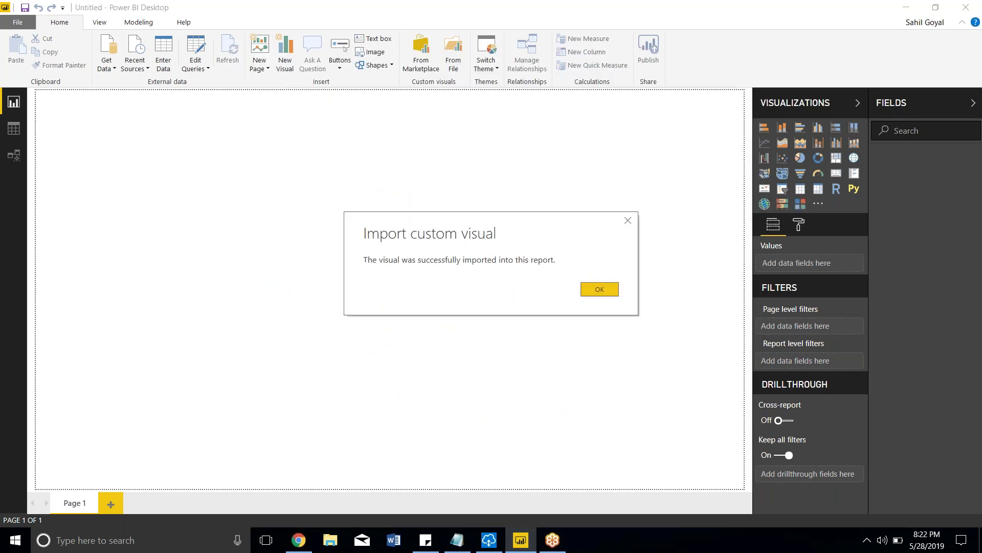
click(596, 290)
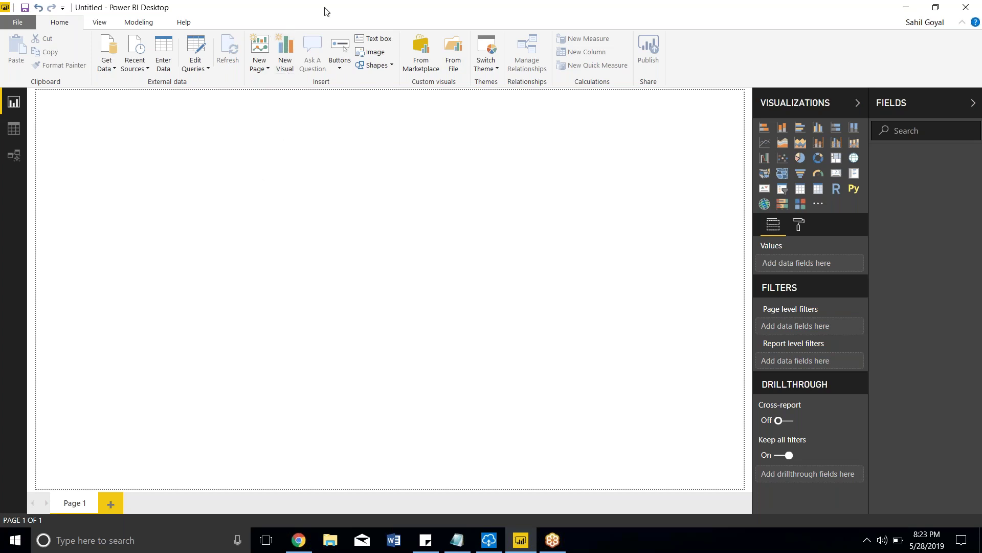
Insert two blank visuals on Page 1 and change the upper one to a line and stacked column chart, a gauge, and finally a donut chart
click(285, 55)
click(285, 57)
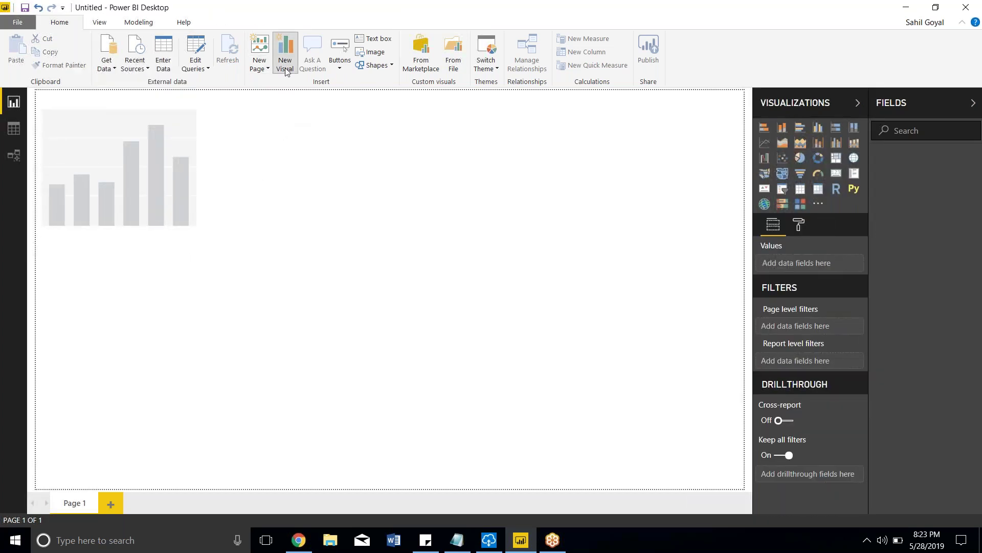
click(115, 196)
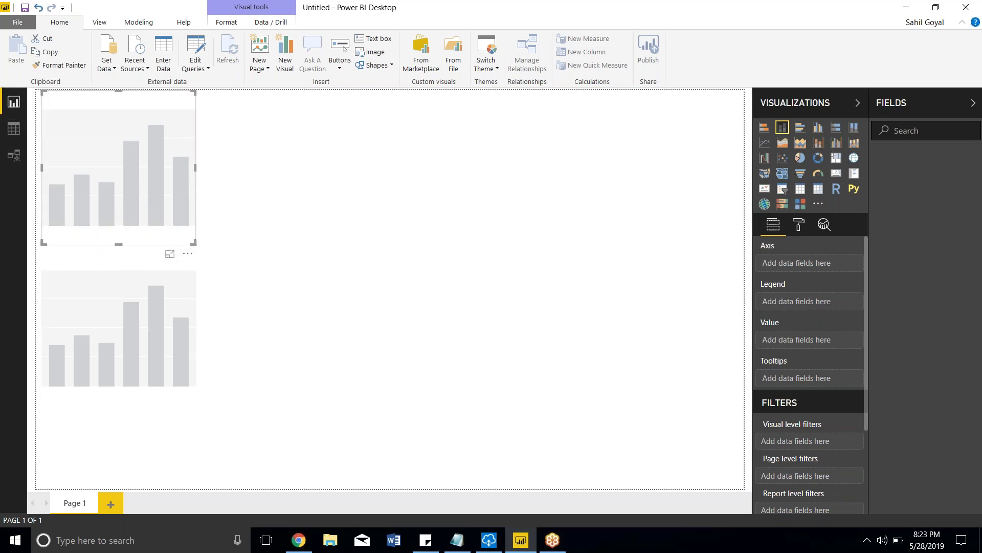
click(818, 147)
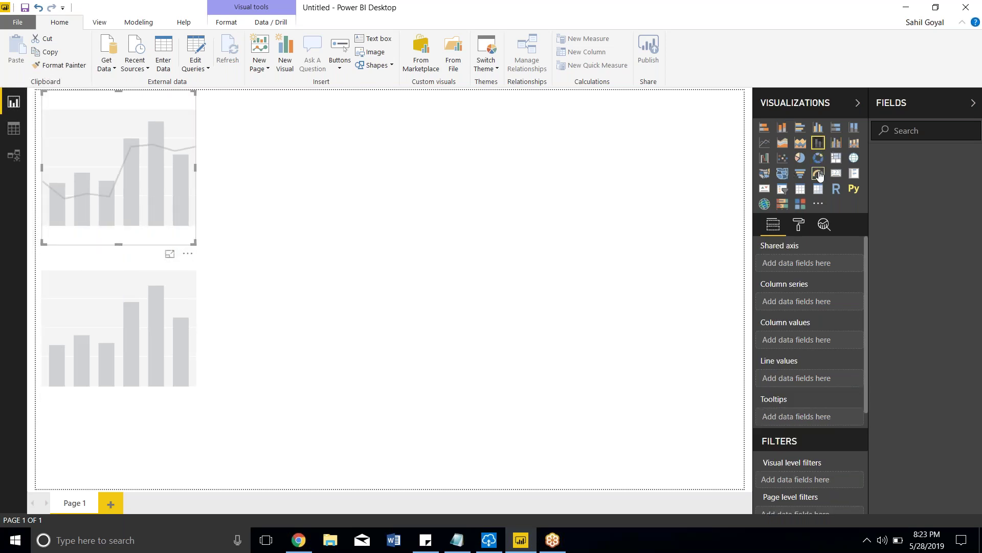
click(818, 174)
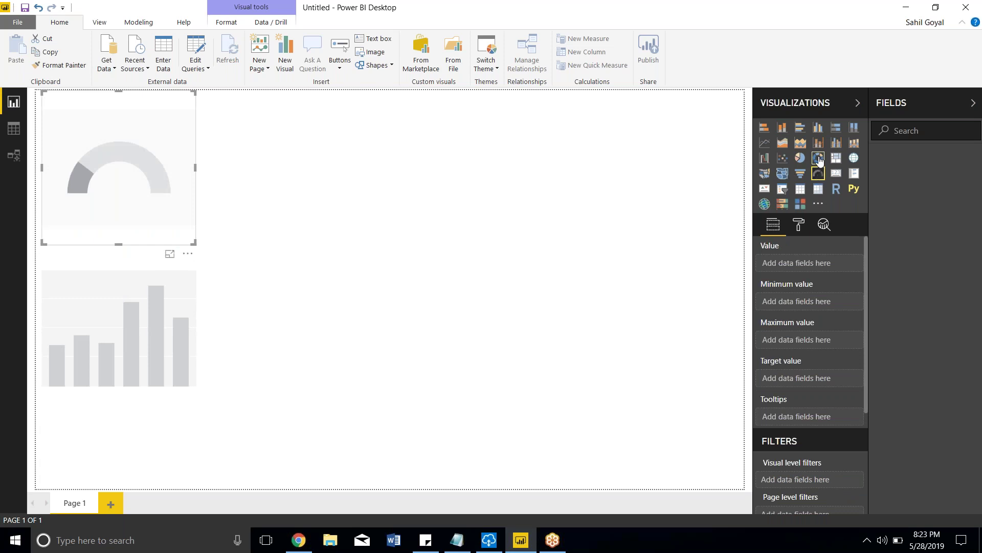
click(819, 159)
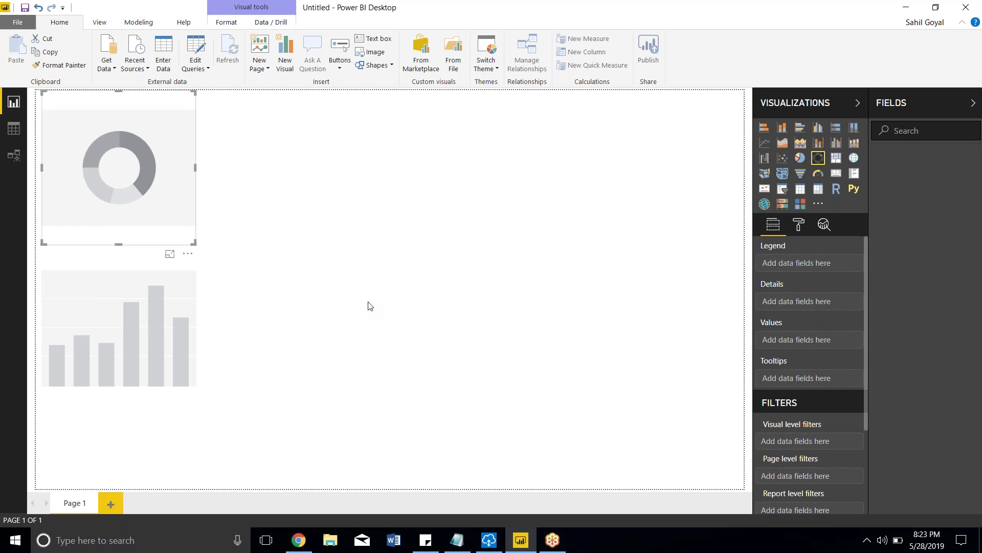
Connect to the Access database file Sales_db_New.accdb in the PowerBI_DataSet folder as a data source
click(112, 75)
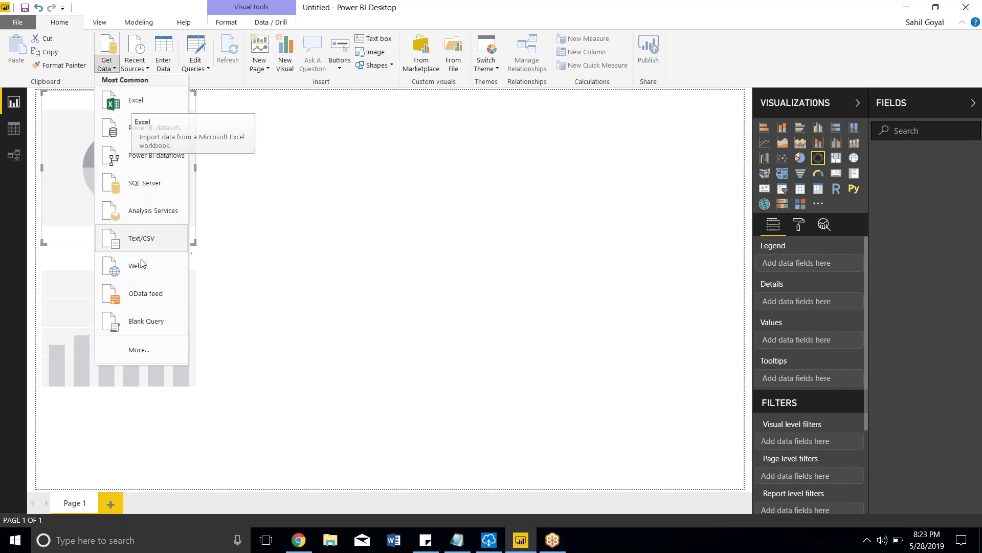
click(137, 361)
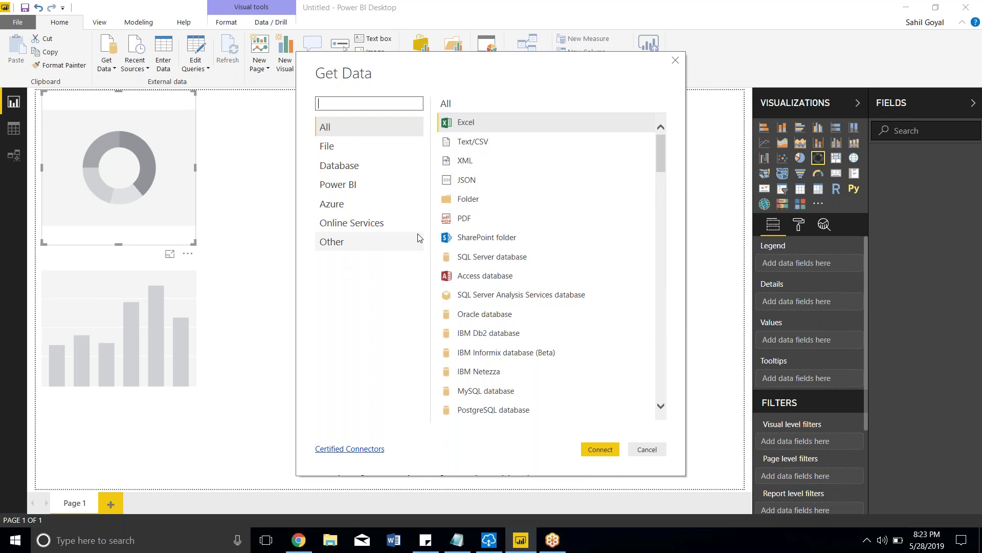
click(472, 277)
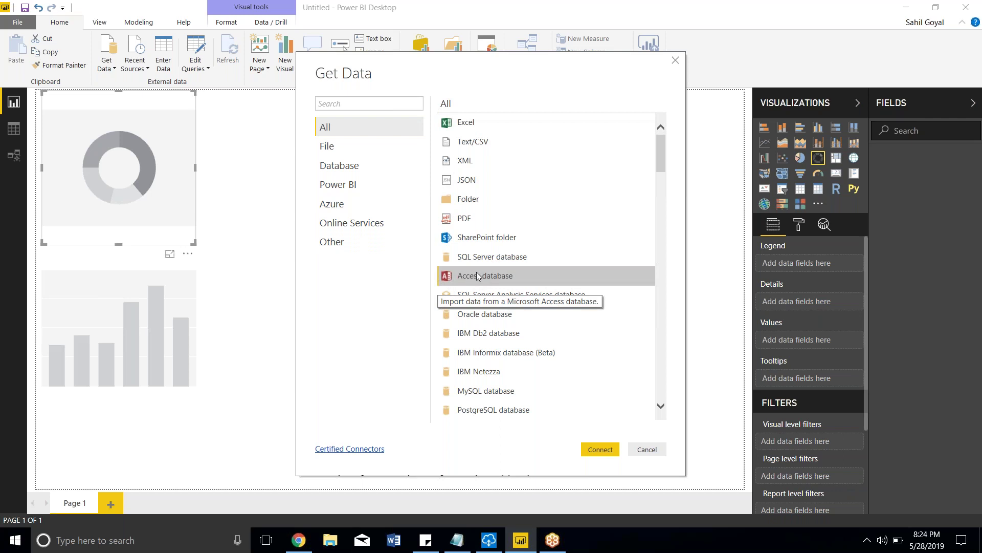
click(488, 282)
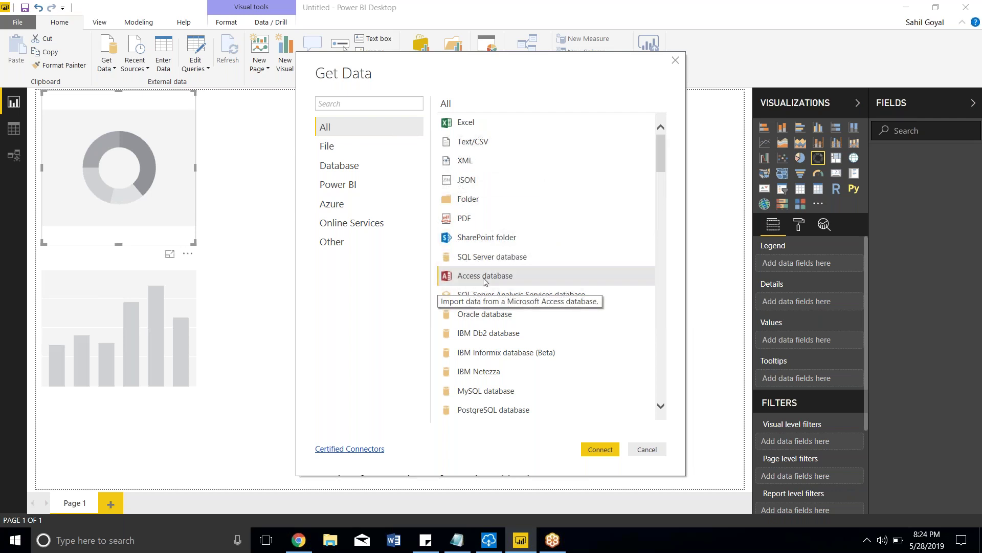
click(607, 450)
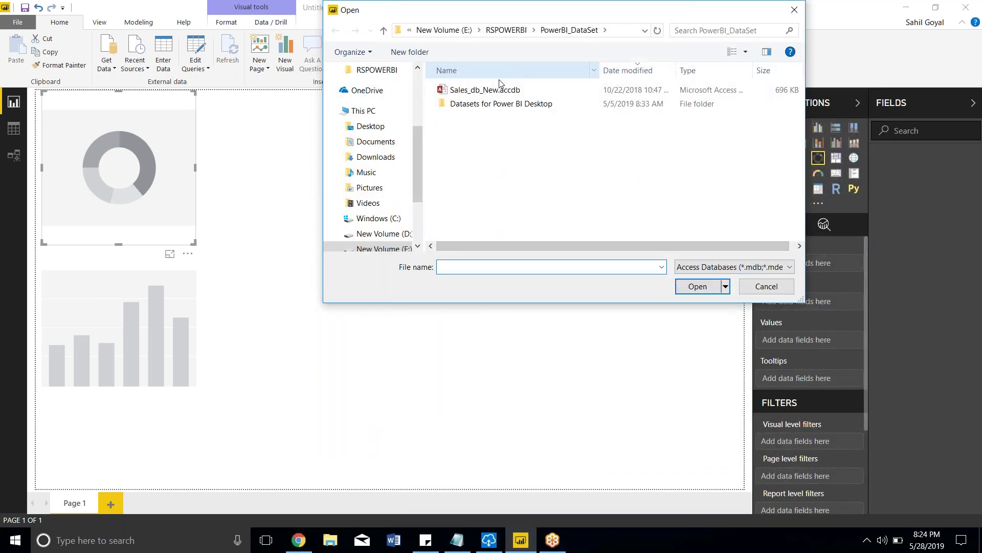
click(504, 91)
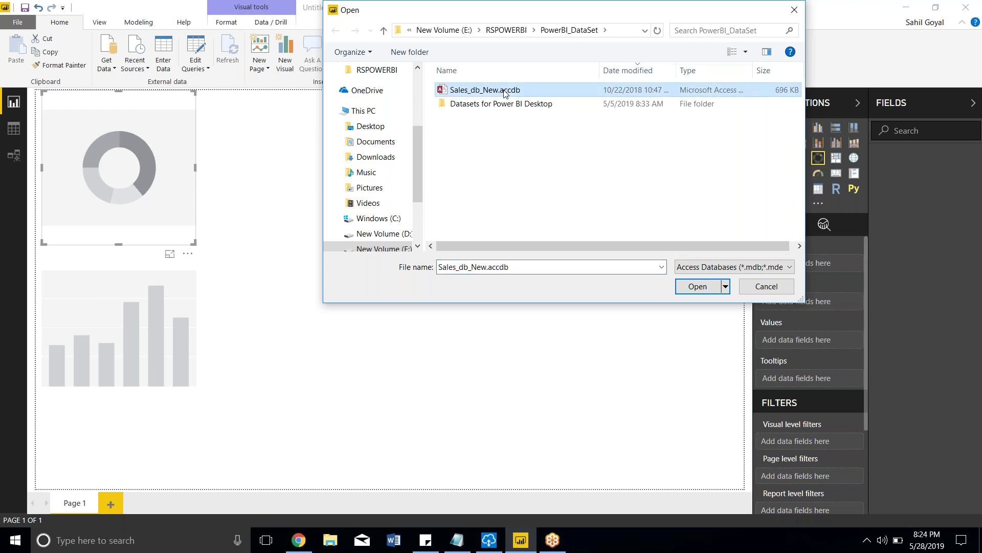
click(695, 287)
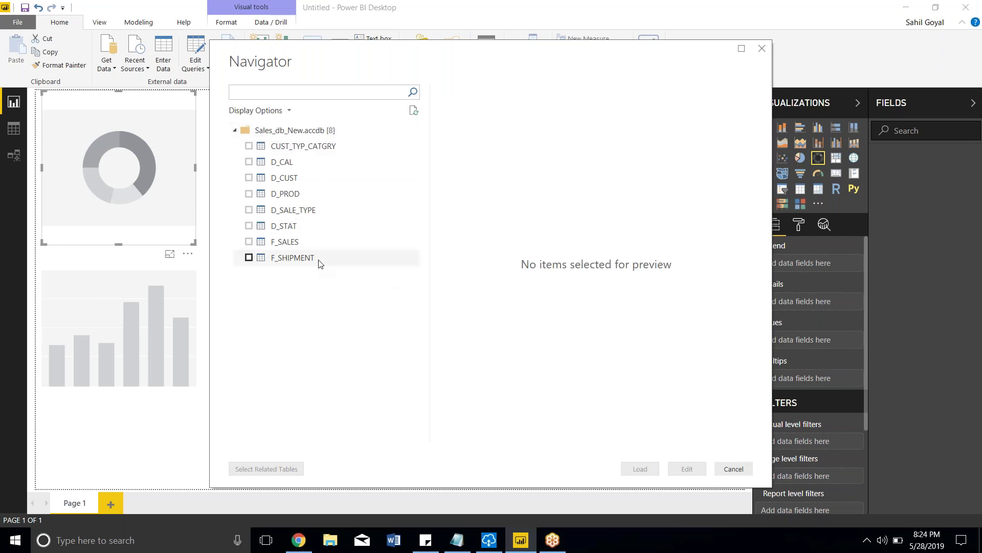
Load the tables CUST_TYP_CATGRY, D_CAL, D_CUST, D_PROD, D_SALE_TYPE, D_STAT and F_SALES into the model
click(248, 146)
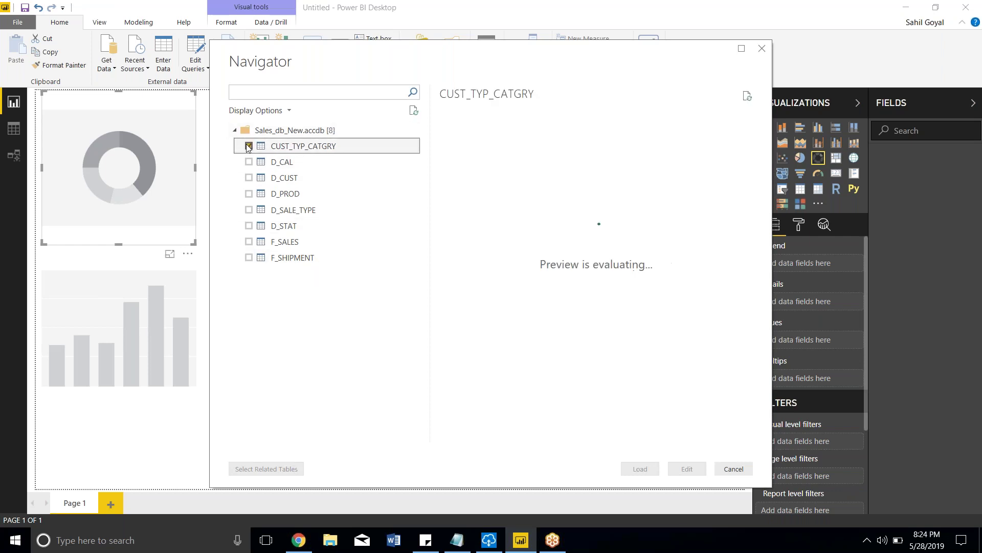
click(249, 162)
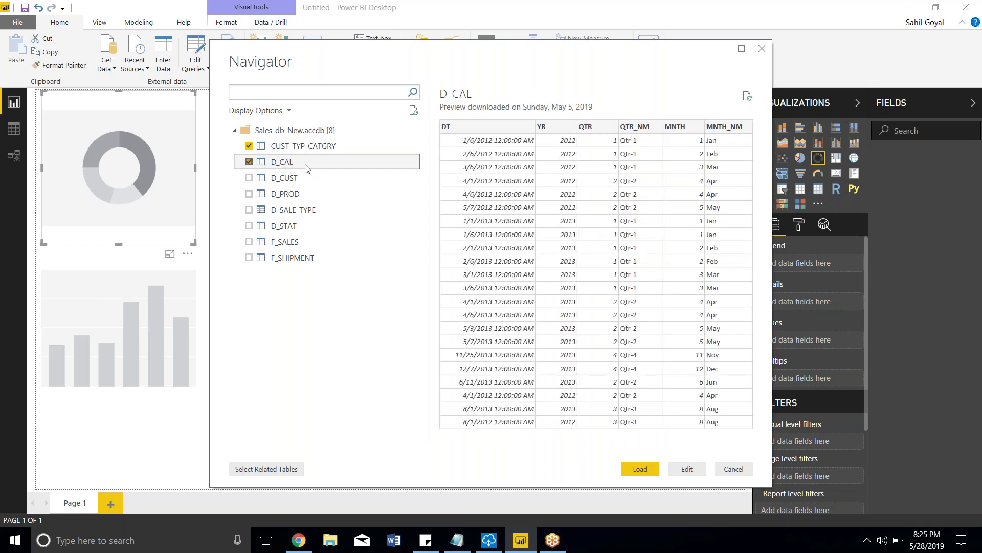
click(249, 178)
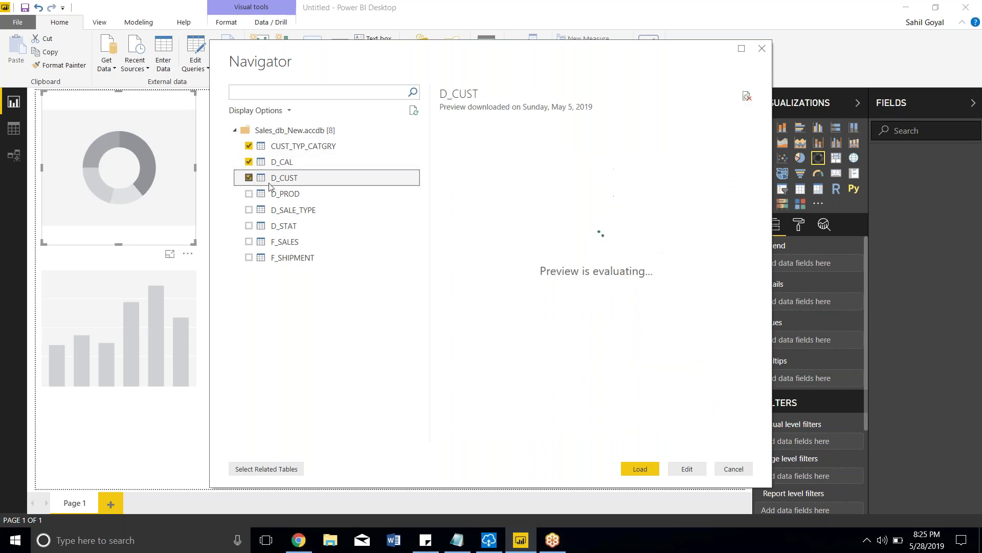
click(248, 194)
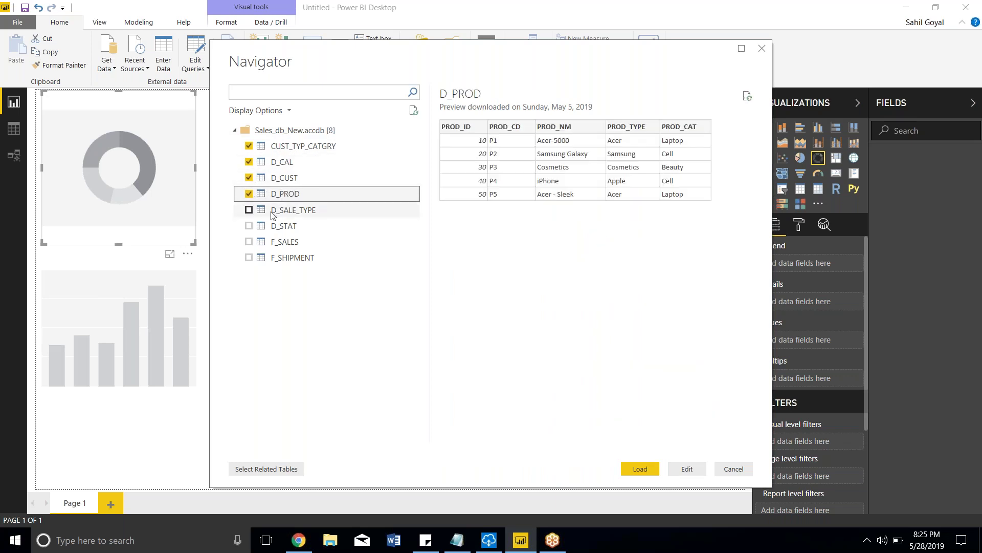
click(249, 209)
click(248, 226)
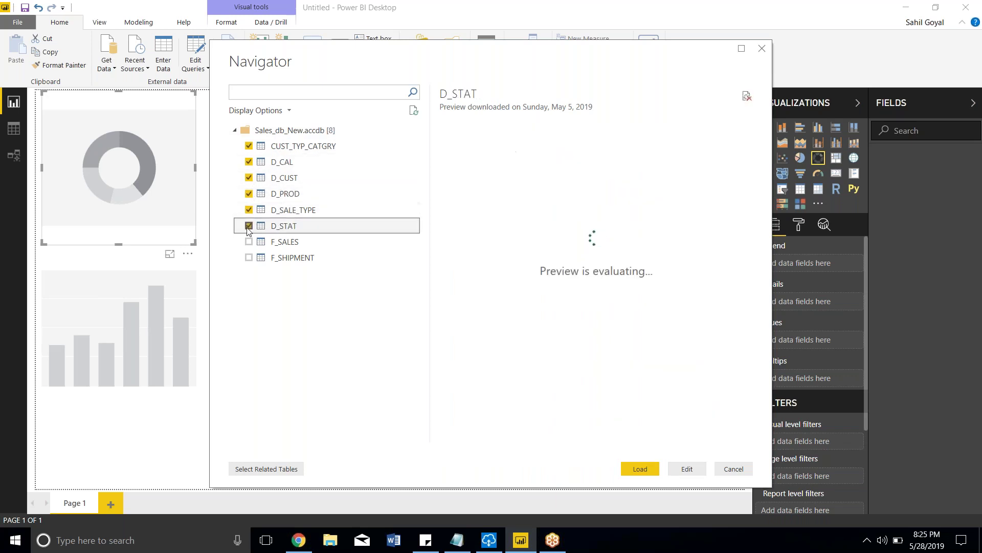
click(249, 241)
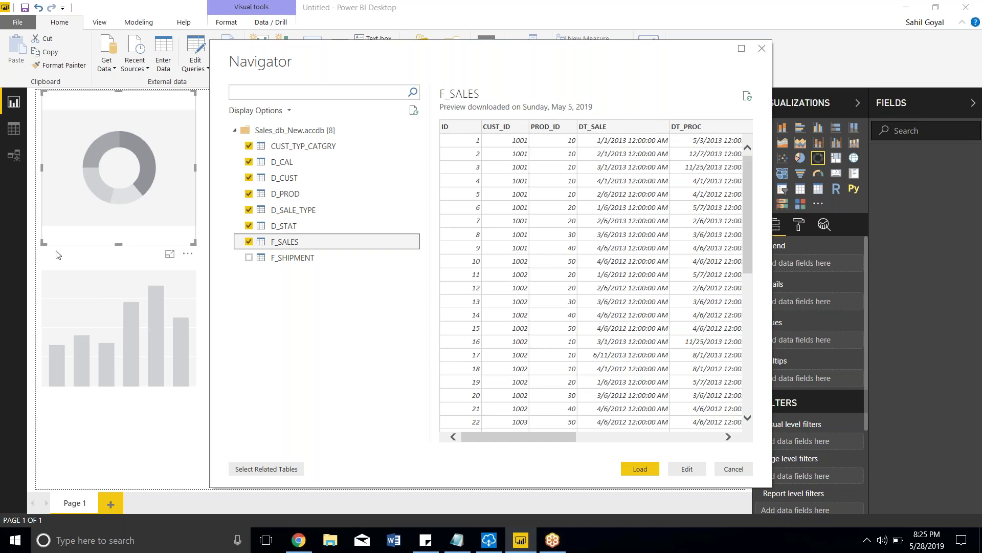
click(641, 470)
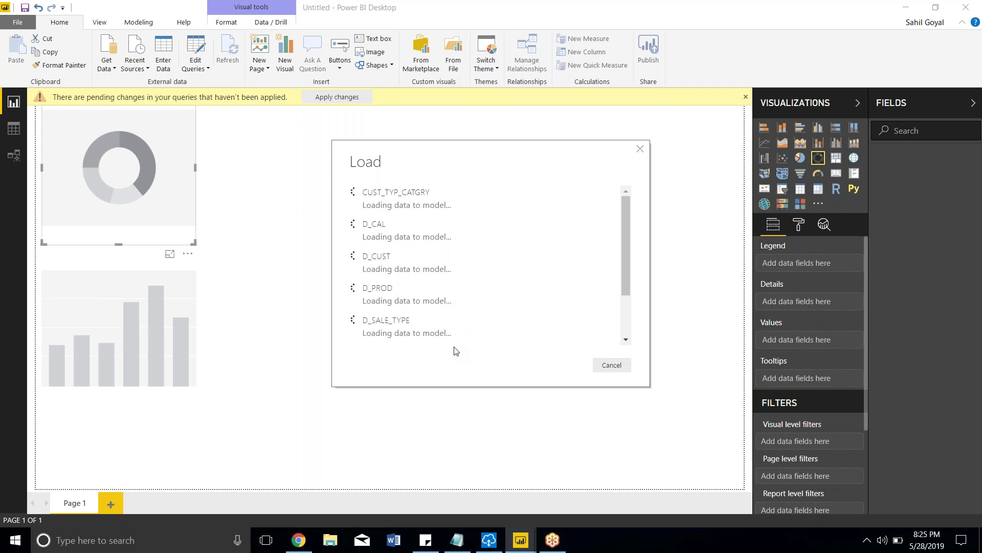
Look at the Power BI service home page in Chrome and the On-premises data gateway status, ending back in Power BI Desktop
click(299, 540)
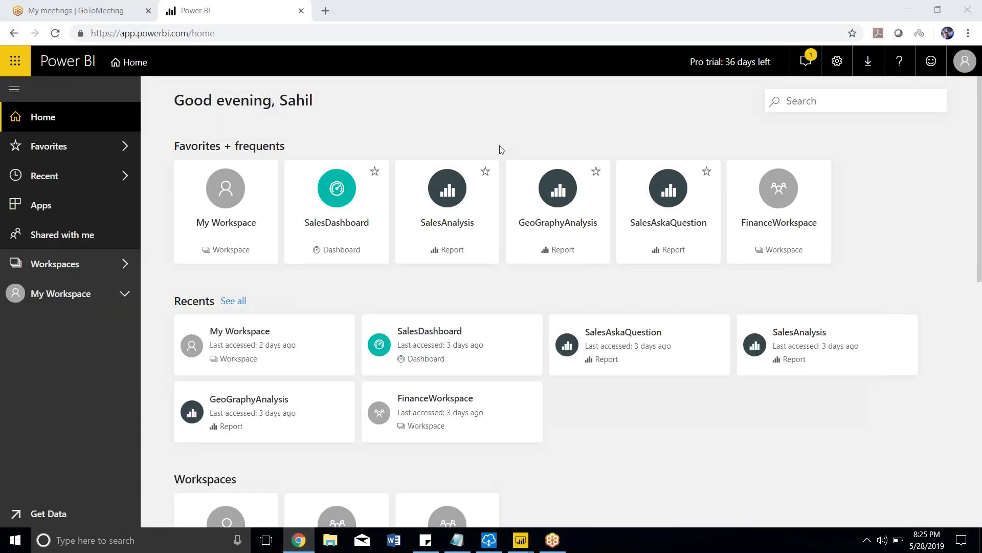
click(302, 547)
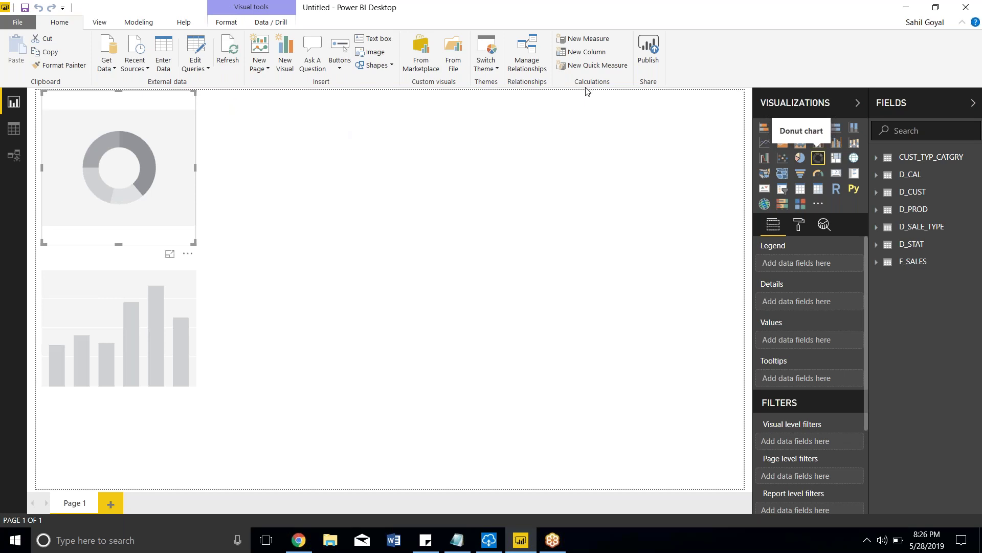
click(299, 544)
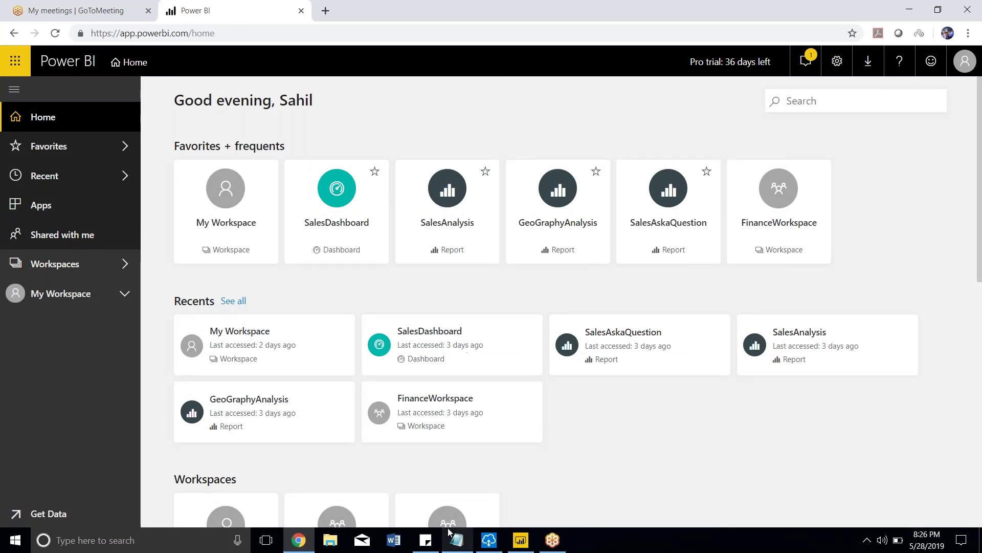
click(488, 543)
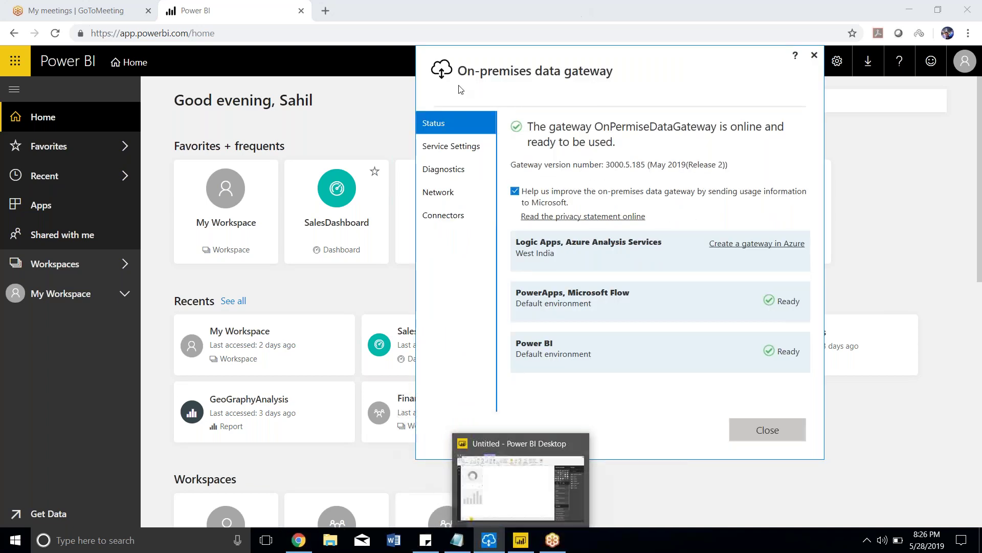
click(520, 540)
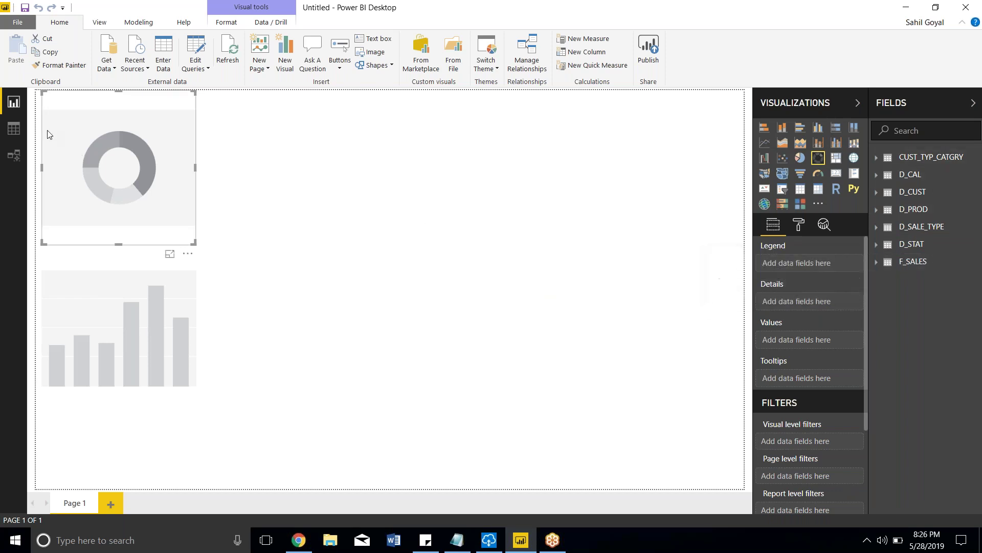
Review the loaded rows and fields of the CUST_TYP_CATGRY, D_CAL and D_CUST tables in the Data view
click(19, 131)
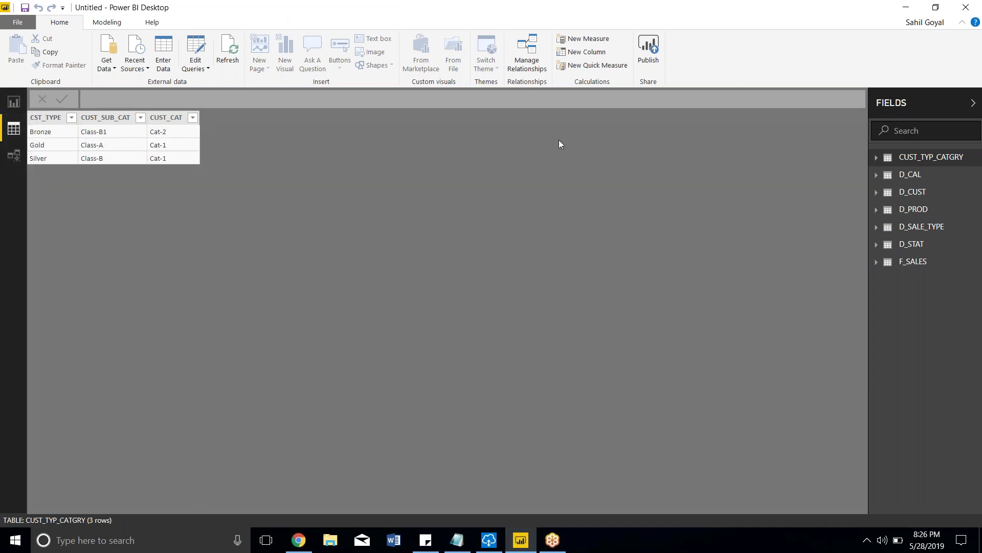
click(937, 160)
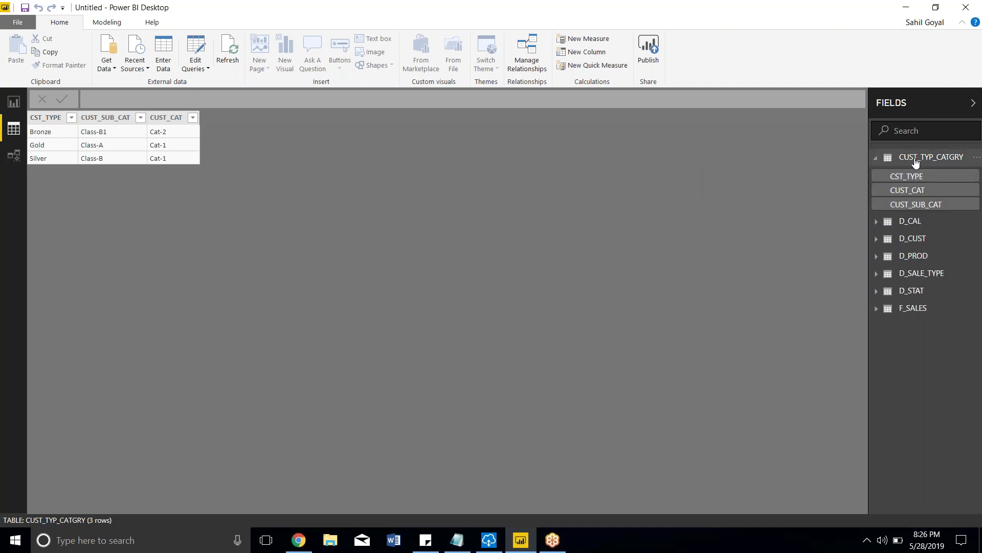
click(877, 158)
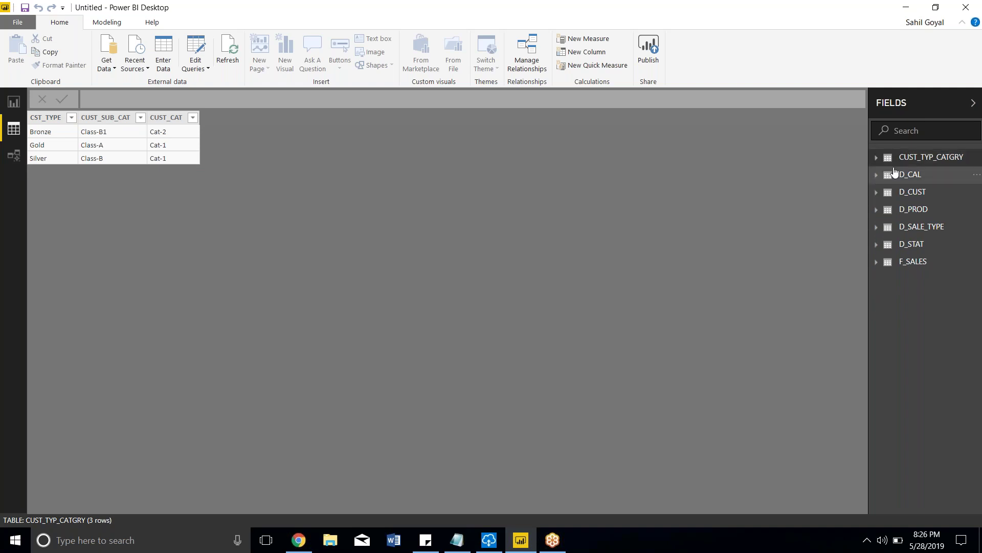
click(903, 175)
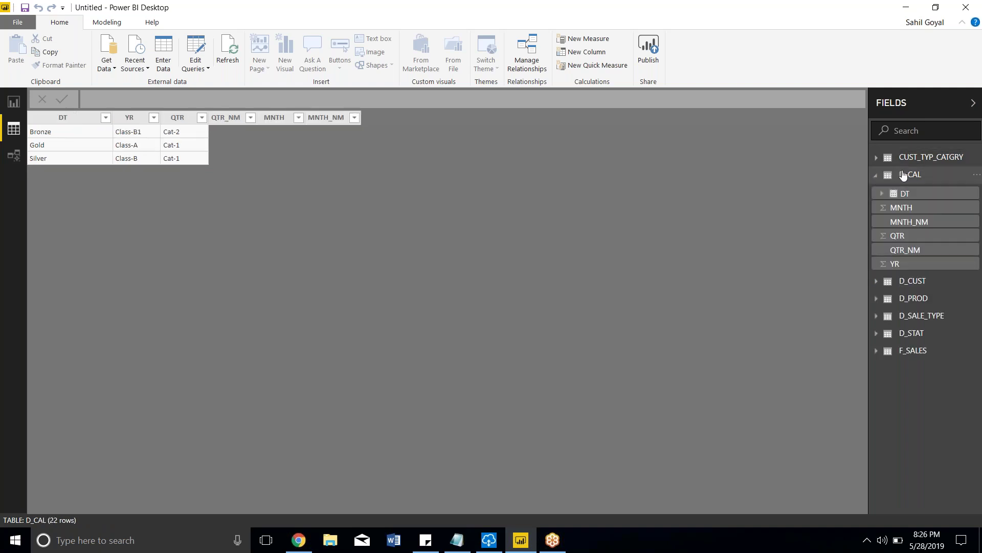
click(912, 176)
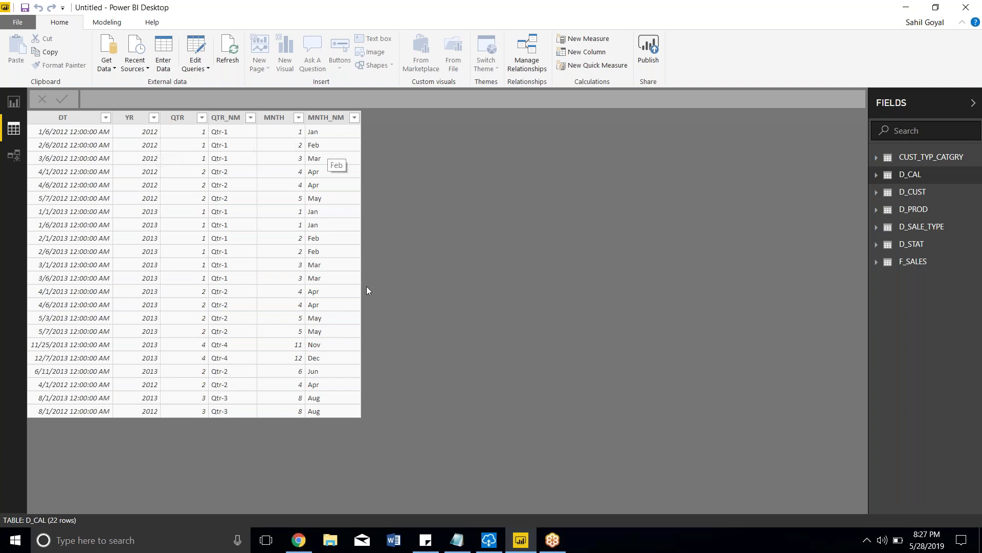
click(911, 192)
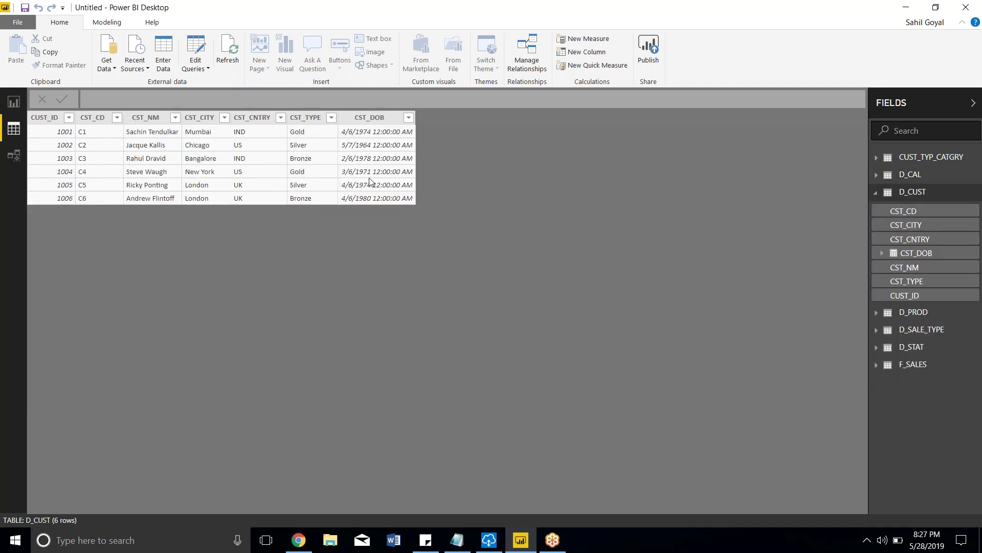
click(878, 195)
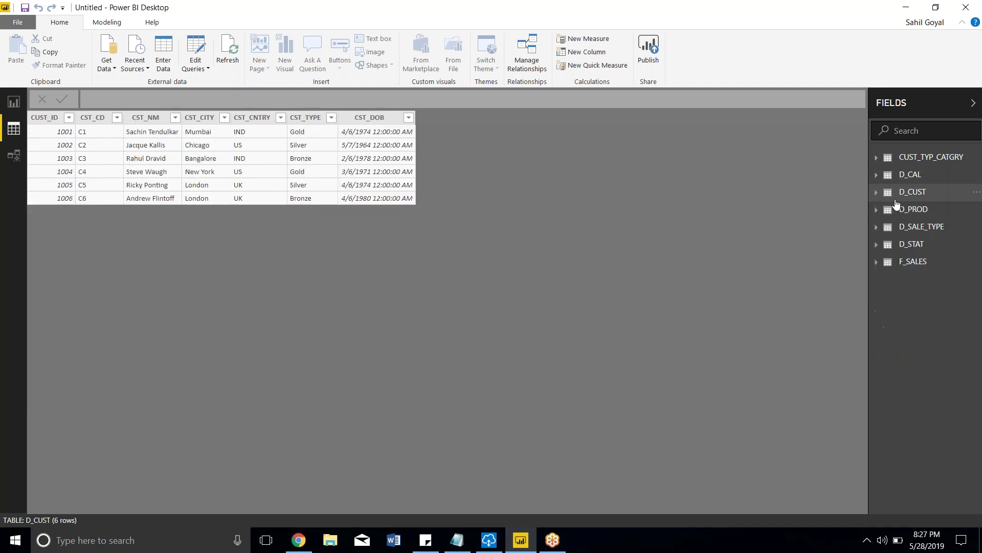
Review the rows and fields of the D_PROD, D_SALE_TYPE, D_STAT and F_SALES tables, leaving all tables collapsed in the field list
click(913, 210)
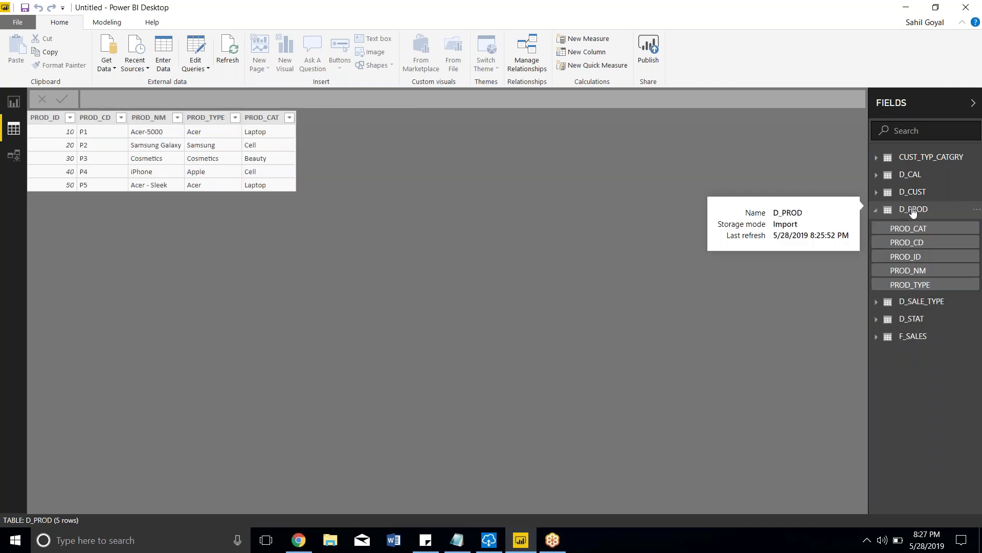
click(907, 213)
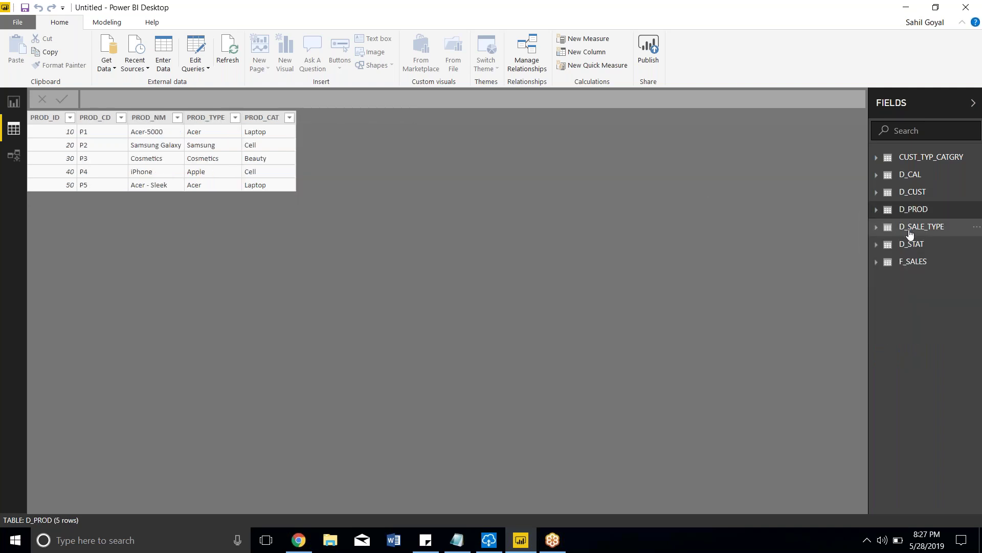
click(910, 227)
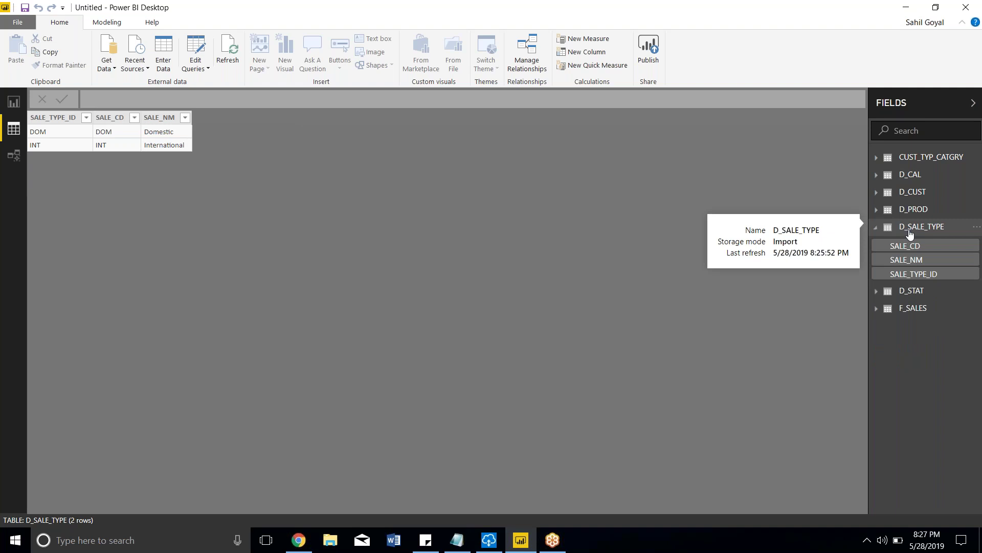
click(913, 292)
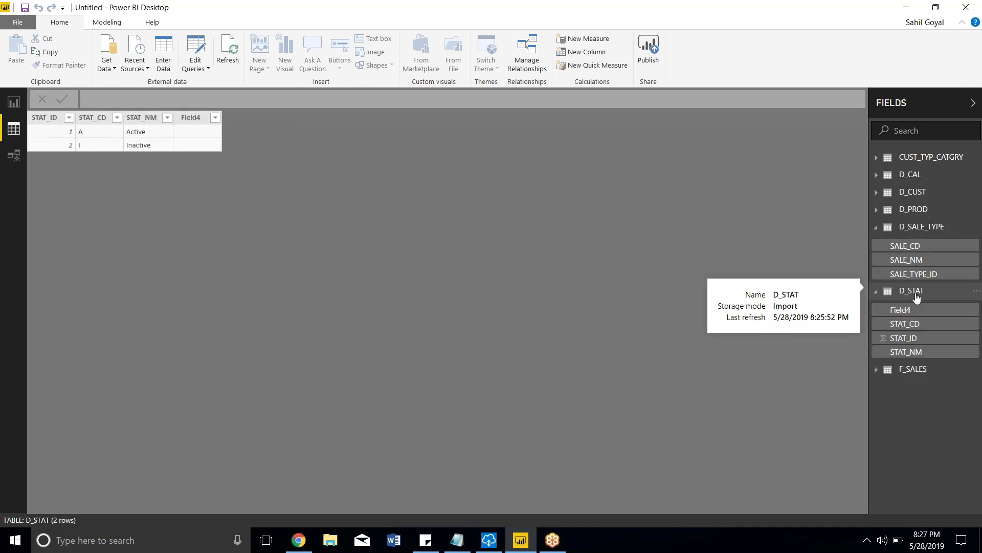
click(914, 369)
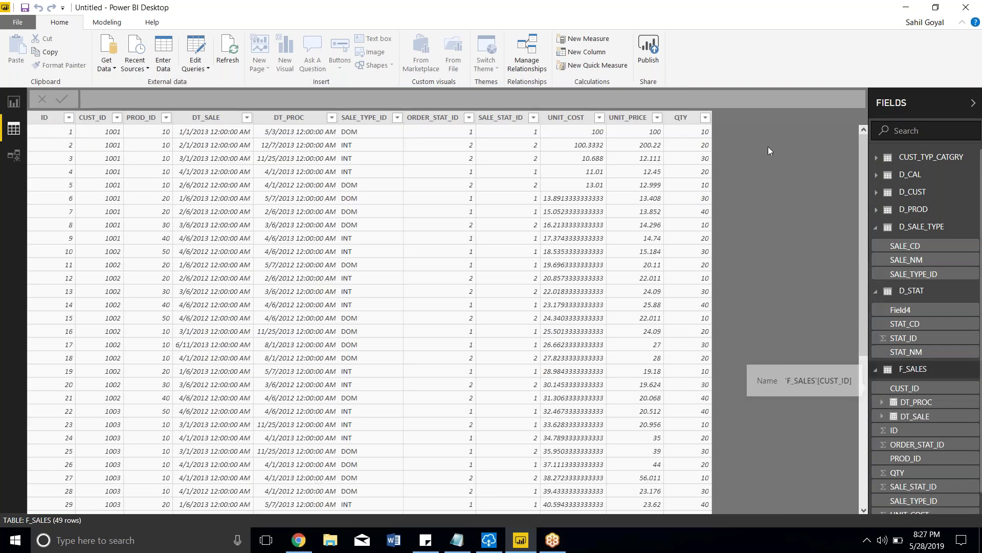
click(879, 232)
click(878, 245)
click(878, 264)
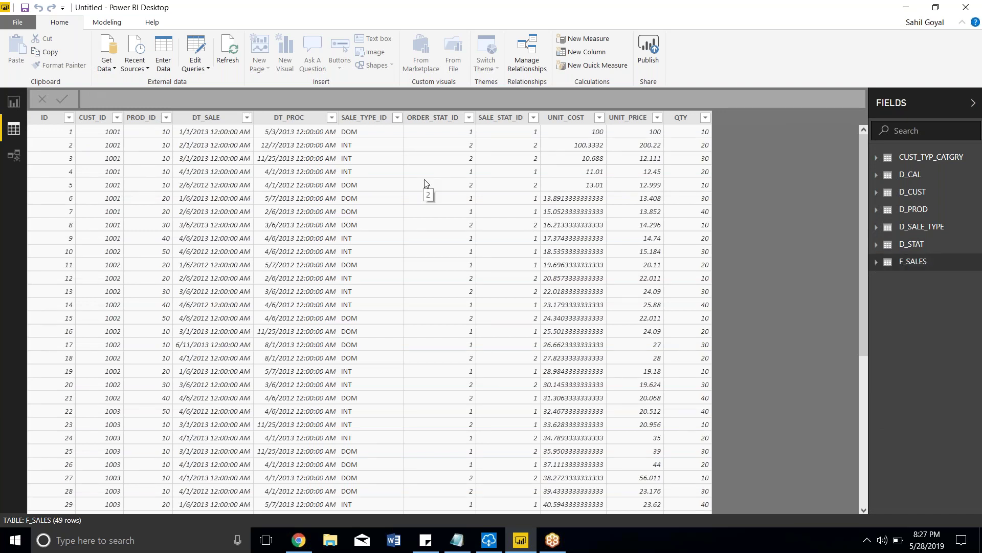
Display the model's table relationship diagram and collapse the Properties pane to make room for it
click(15, 162)
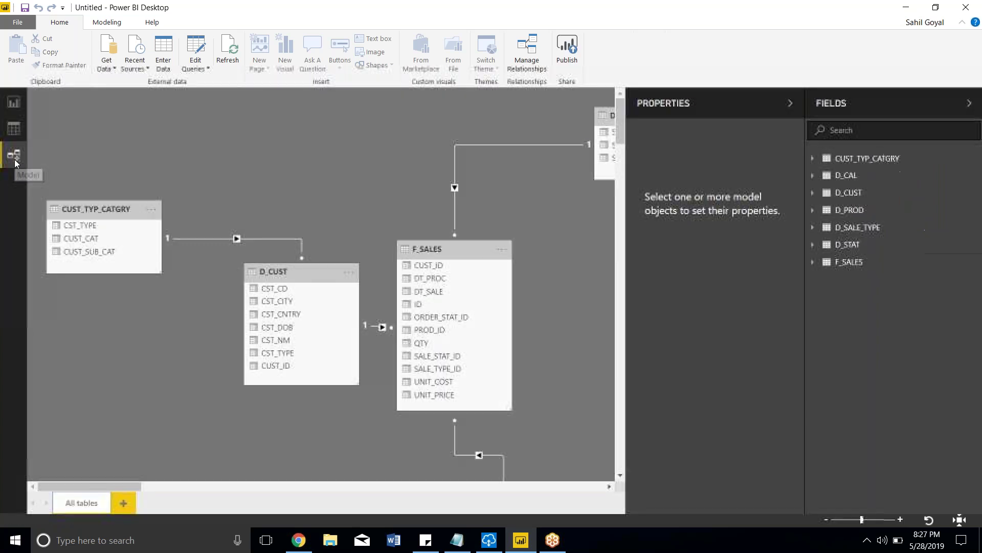
click(829, 520)
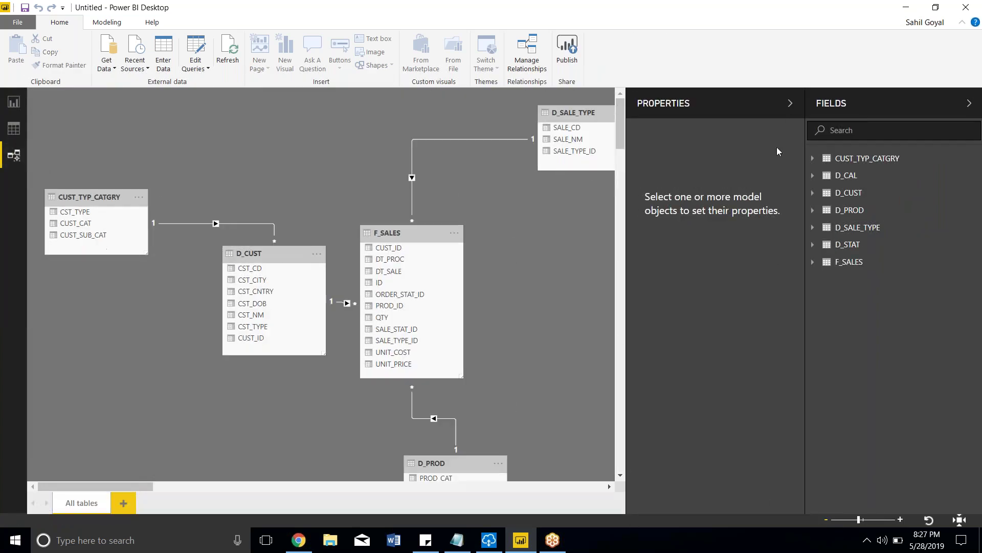
click(791, 104)
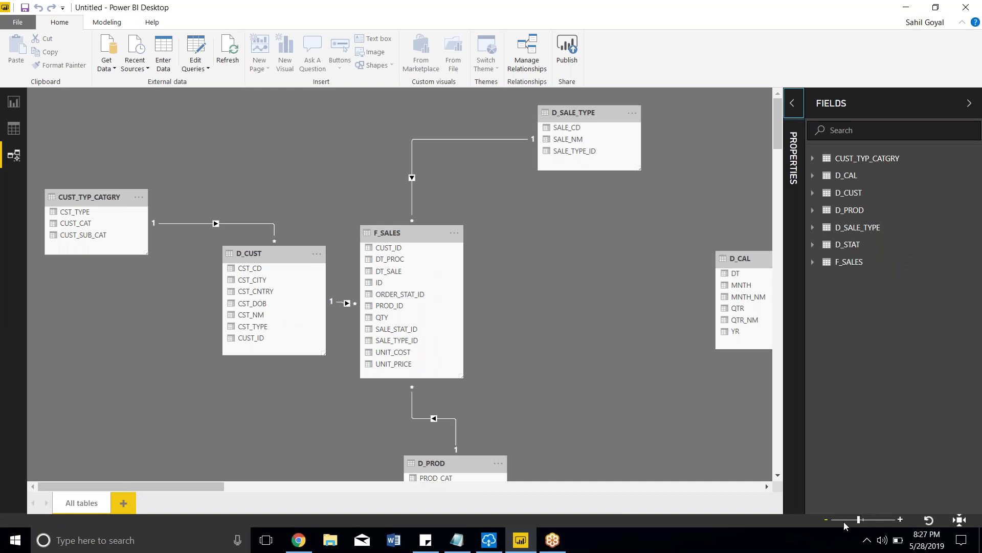
Examine the F_SALES, D_SALE_TYPE, D_PROD and D_CUST tables and how they connect in the relationship diagram
click(826, 519)
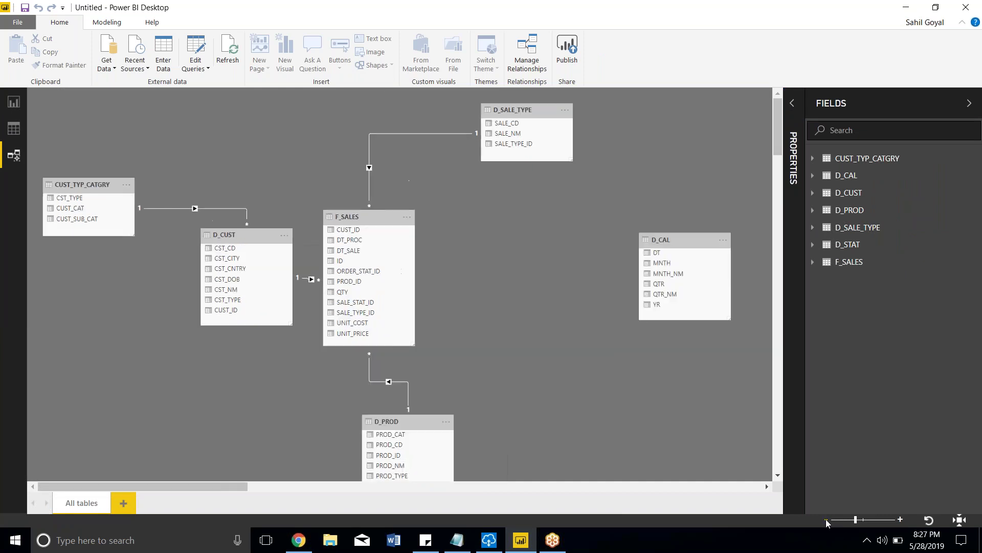
click(825, 518)
click(826, 518)
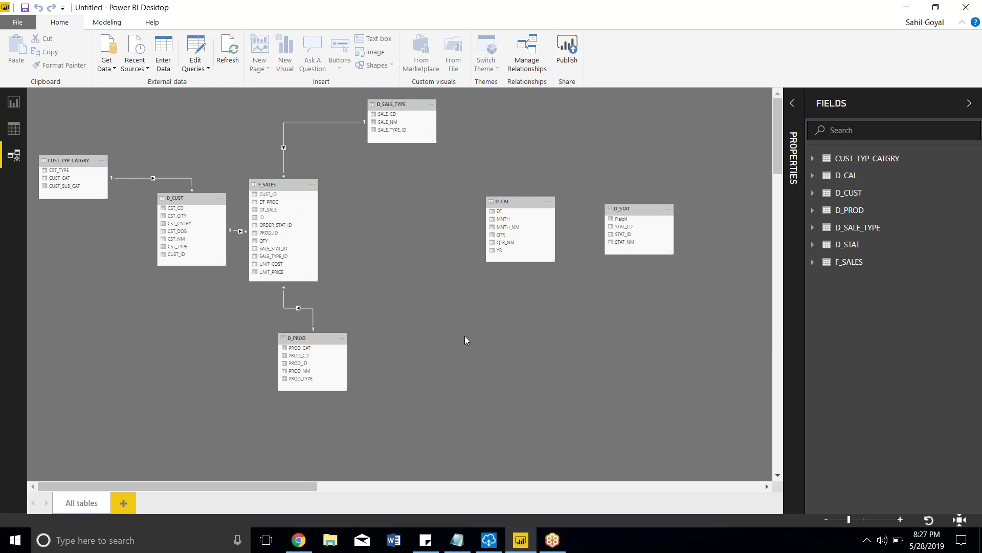
click(292, 188)
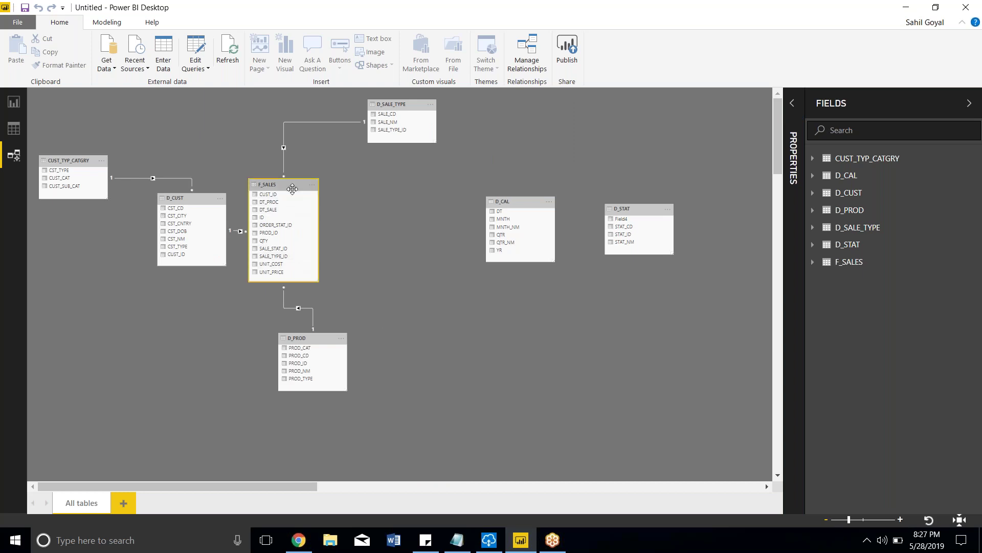
click(397, 105)
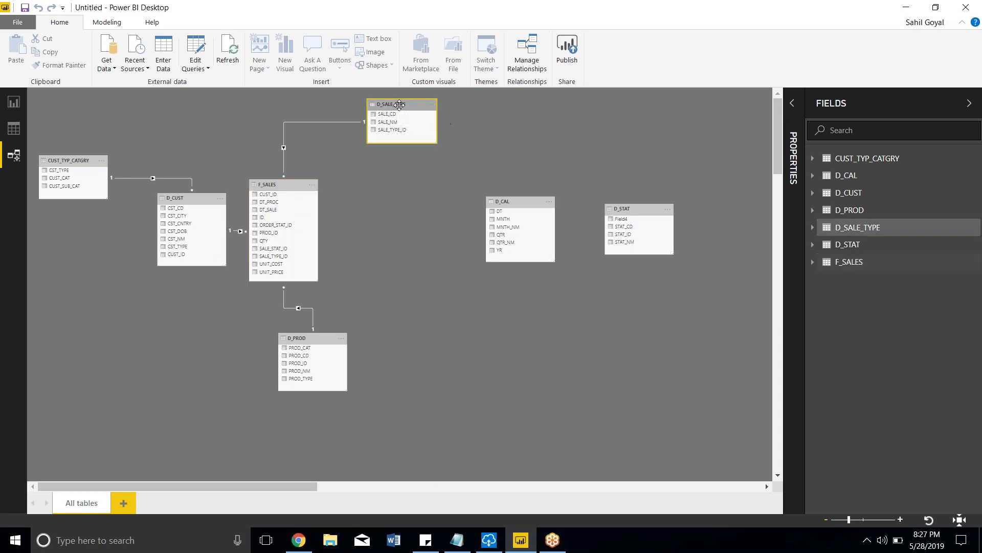
click(322, 339)
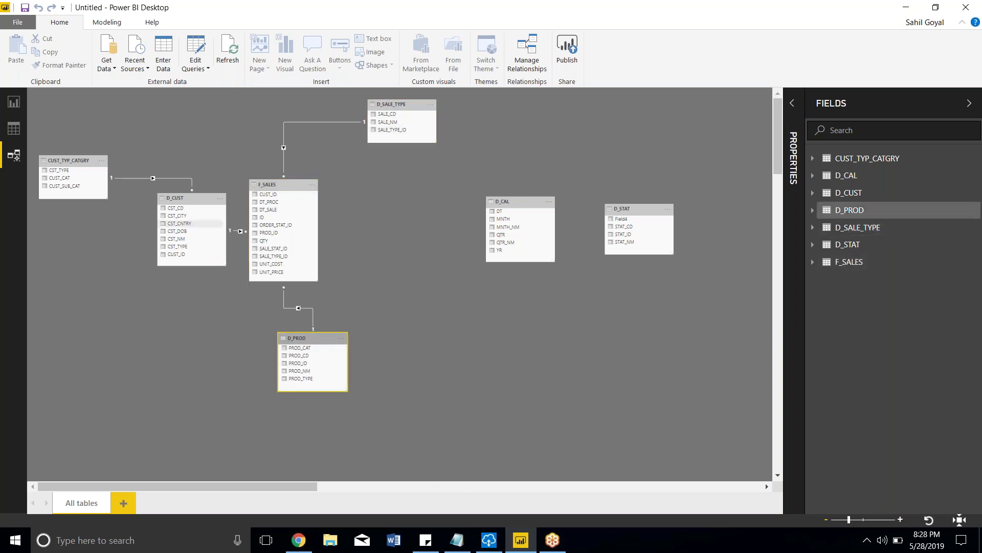
click(204, 197)
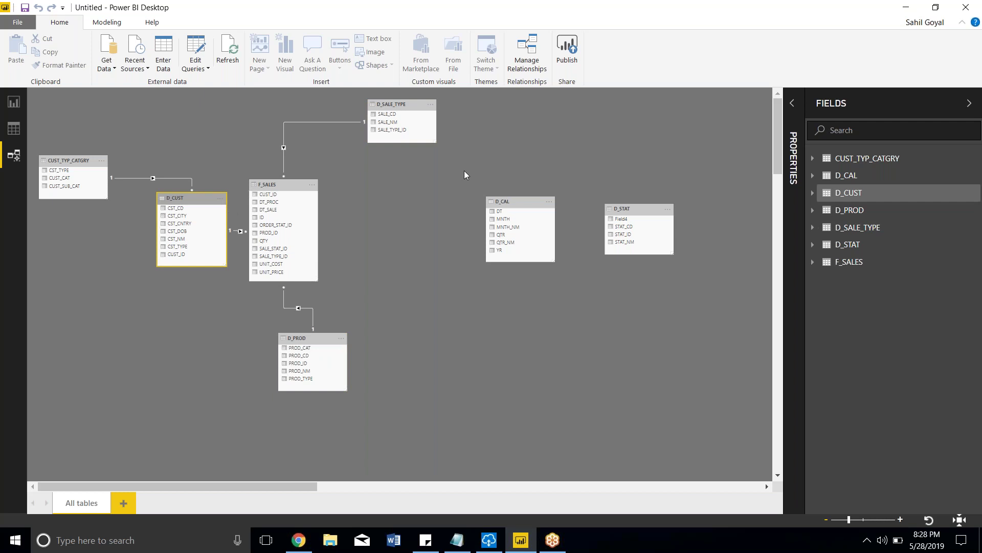
click(472, 181)
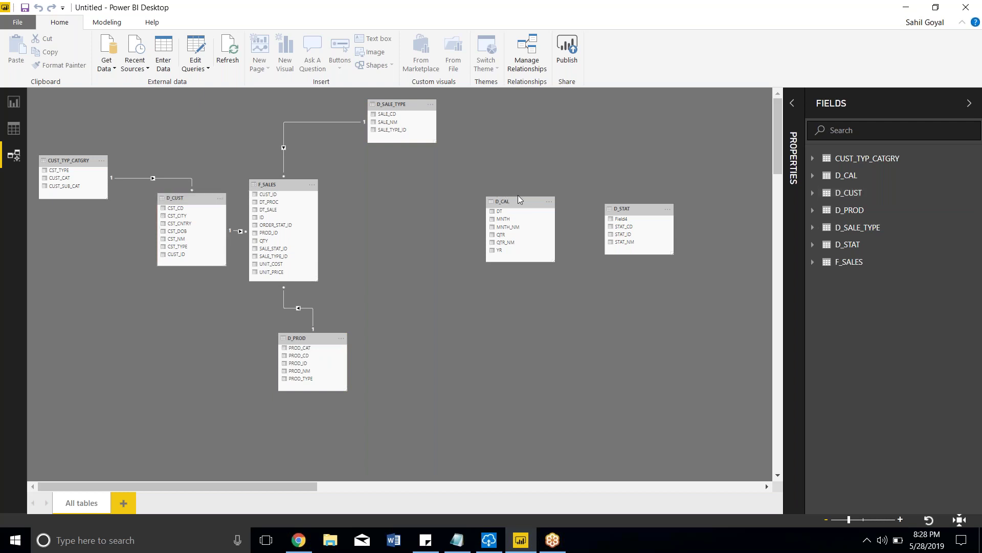
Rearrange the diagram by moving D_CAL closer to F_SALES and D_CUST below CUST_TYP_CATGRY
drag(520, 199, 446, 191)
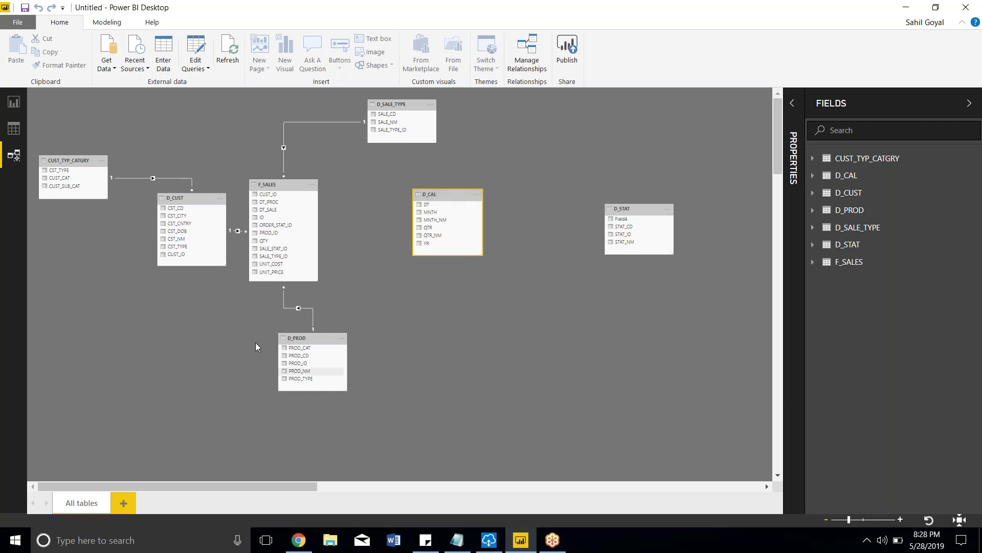
click(330, 215)
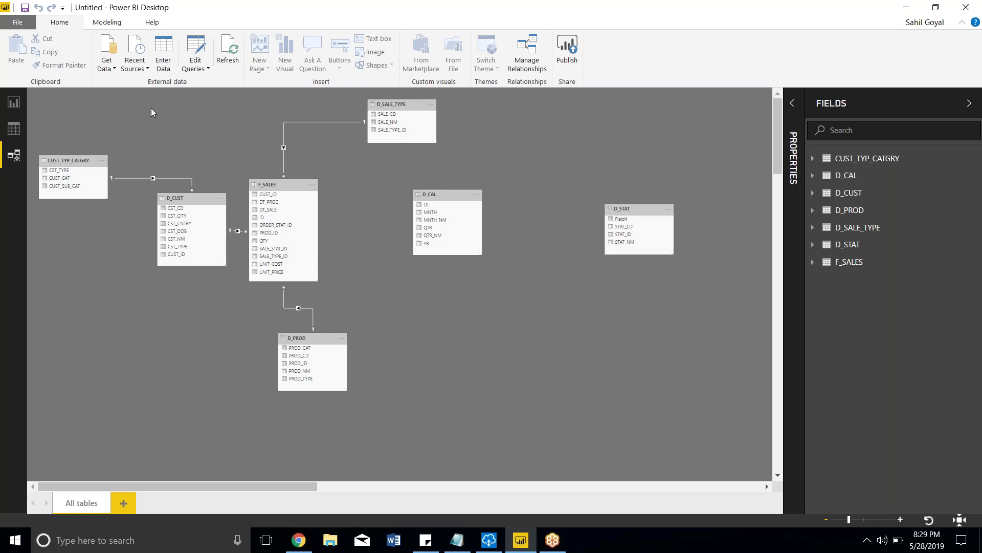
drag(450, 197, 458, 183)
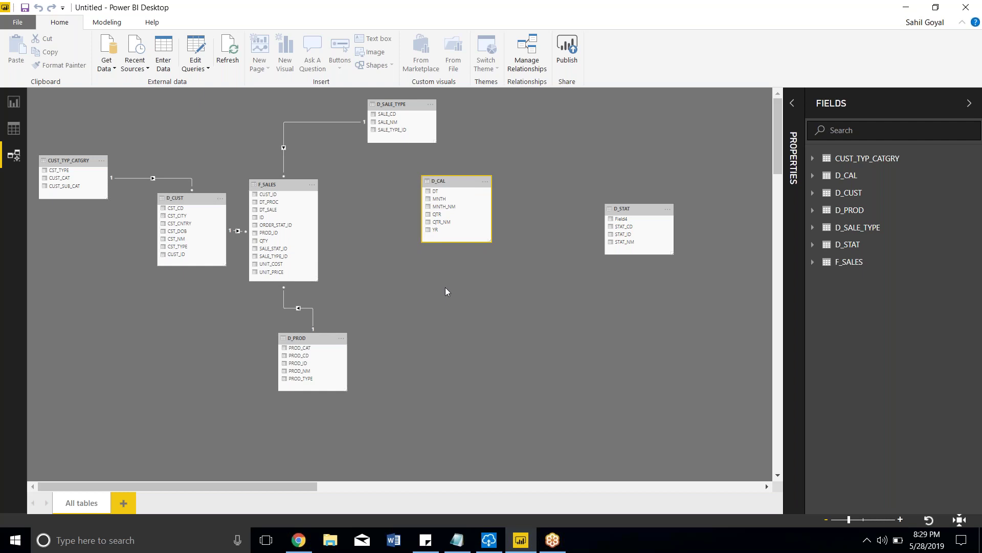
drag(196, 201, 145, 234)
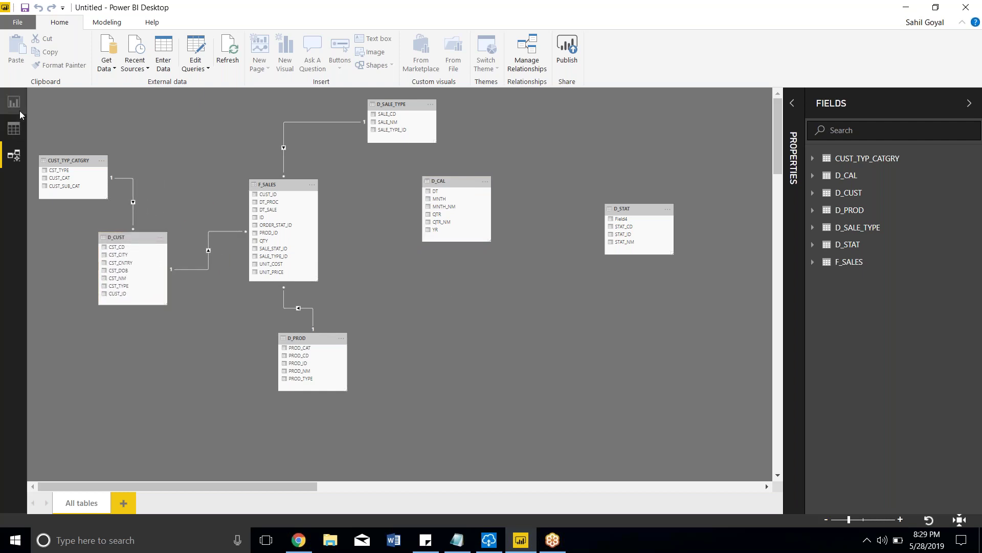
Check the report page briefly, and delete the relationship between D_SALE_TYPE and F_SALES in the model diagram
click(20, 111)
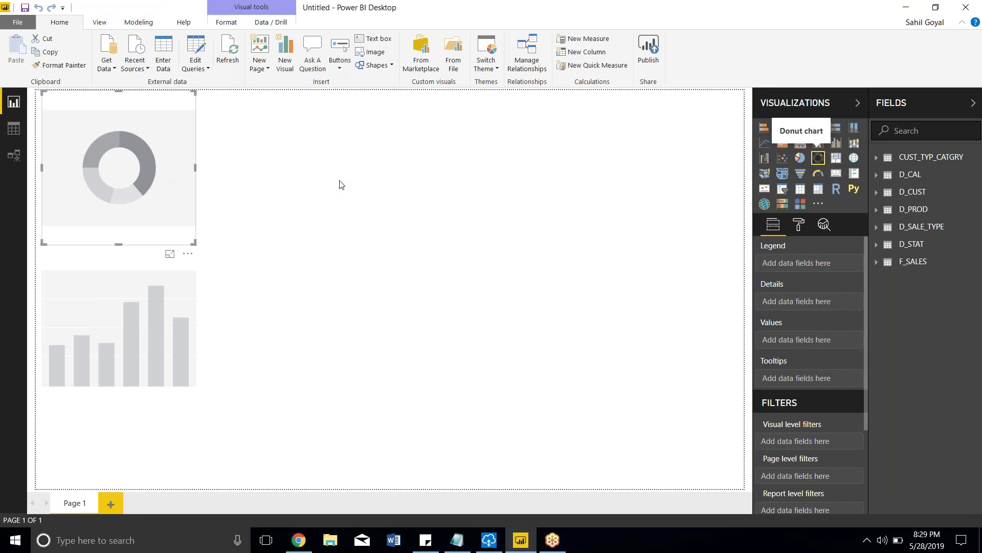
click(14, 155)
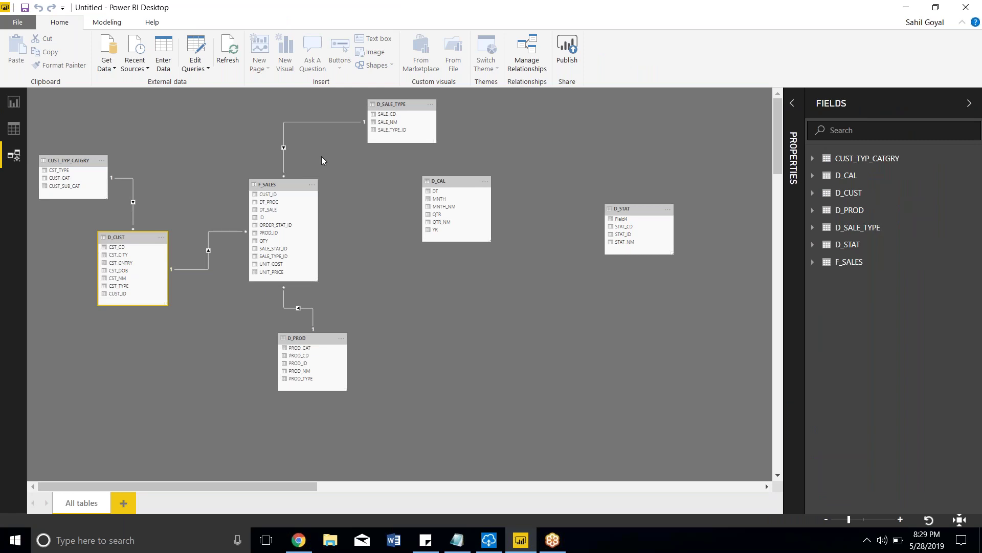
click(326, 122)
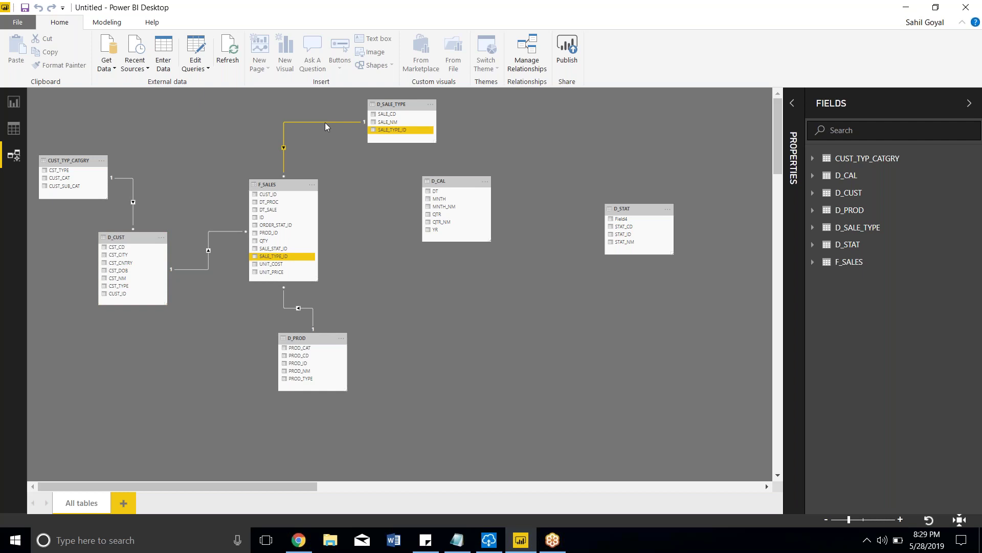
right_click(324, 123)
click(334, 130)
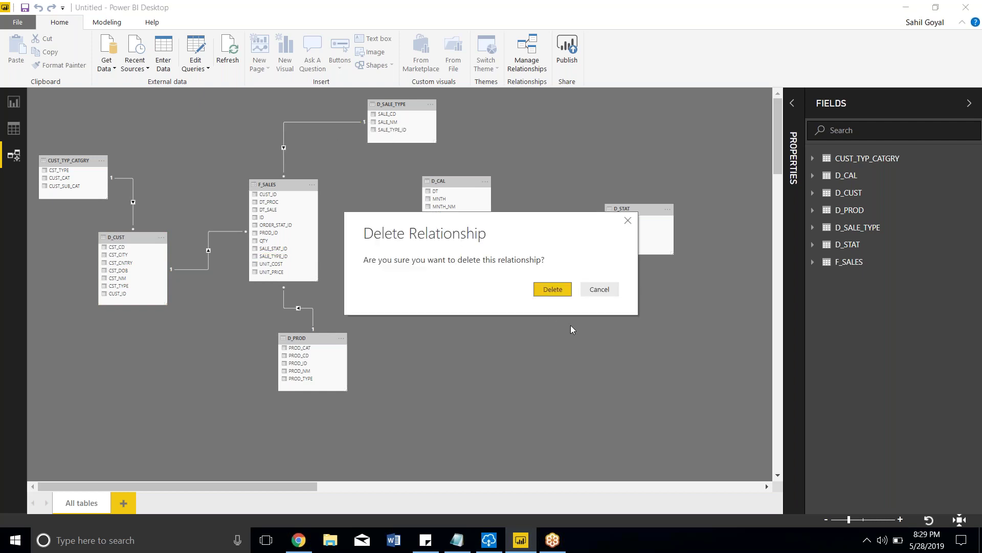
click(549, 292)
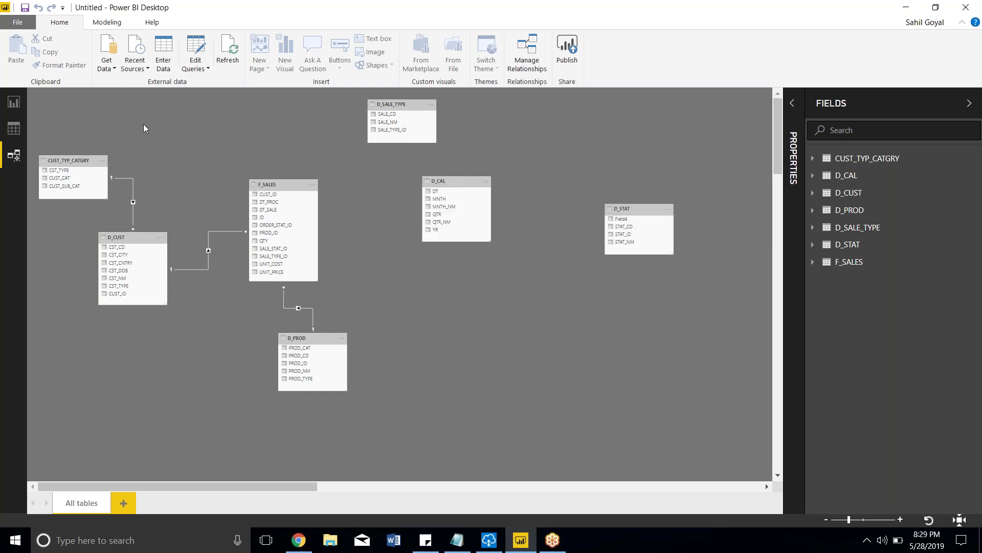
Reposition D_CAL near D_STAT, F_SALES higher in the diagram, and D_SALE_TYPE farther from F_SALES
drag(463, 184, 528, 216)
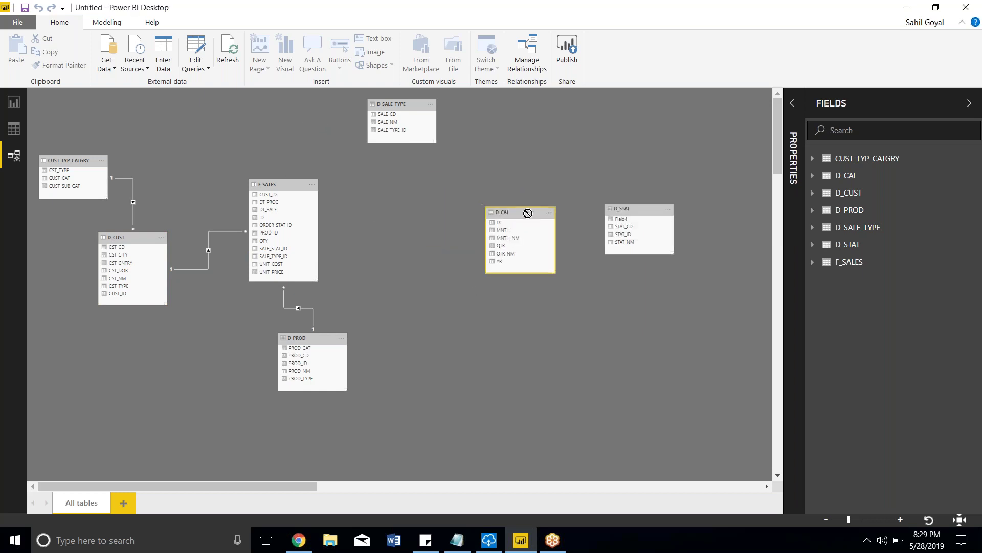
drag(278, 179, 277, 113)
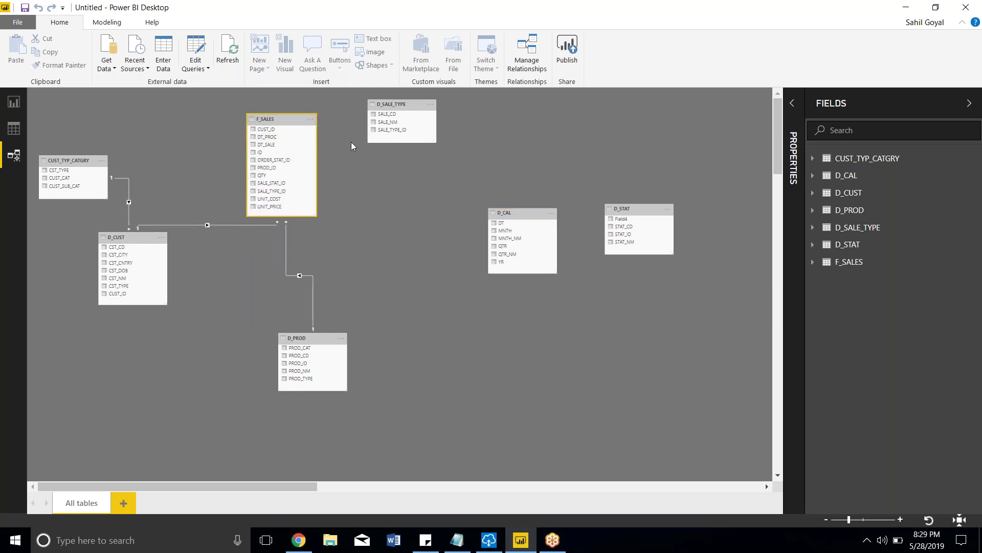
click(385, 131)
click(272, 191)
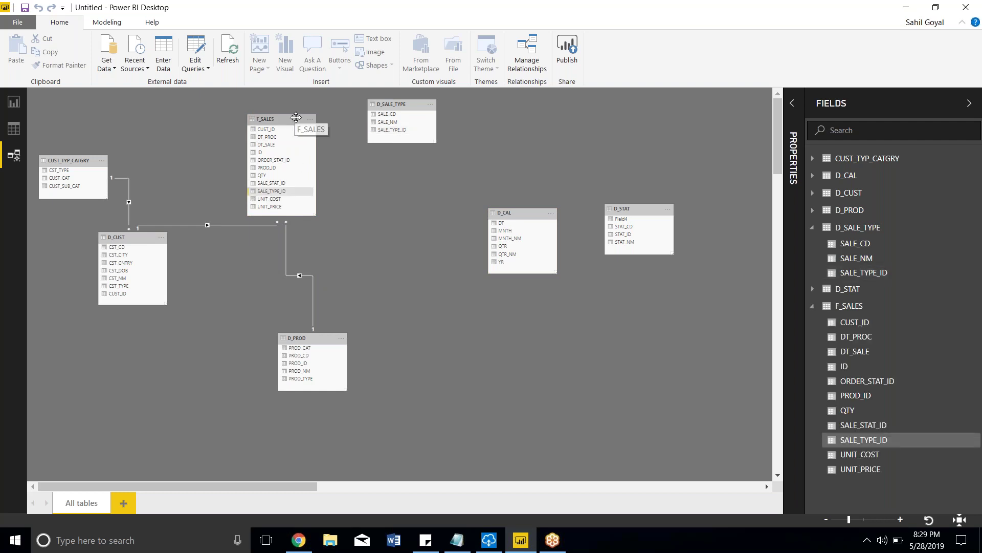
click(404, 108)
drag(404, 108, 439, 122)
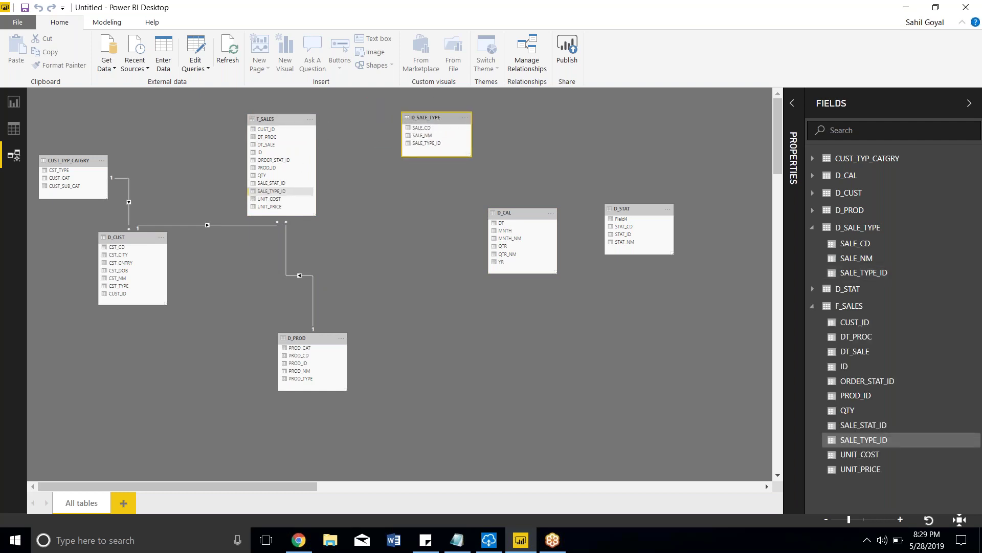
Create a relationship from SALE_TYPE_ID in F_SALES to SALE_TYPE_ID in D_SALE_TYPE
click(282, 119)
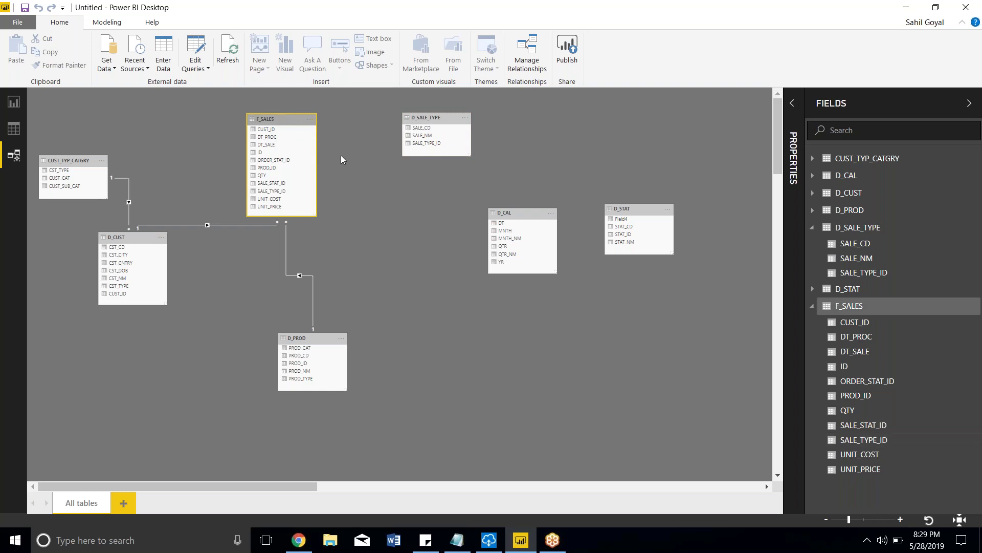
click(278, 193)
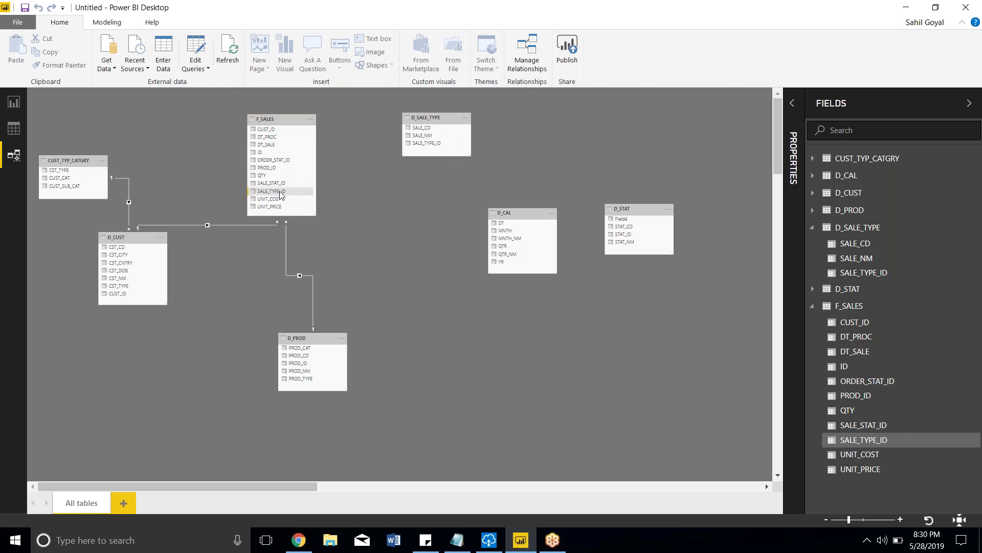
drag(281, 191, 428, 144)
Move D_CAL closer to F_SALES and relate DT_SALE to its DT column with Many to Many cardinality and Both cross filter direction
drag(504, 212, 459, 196)
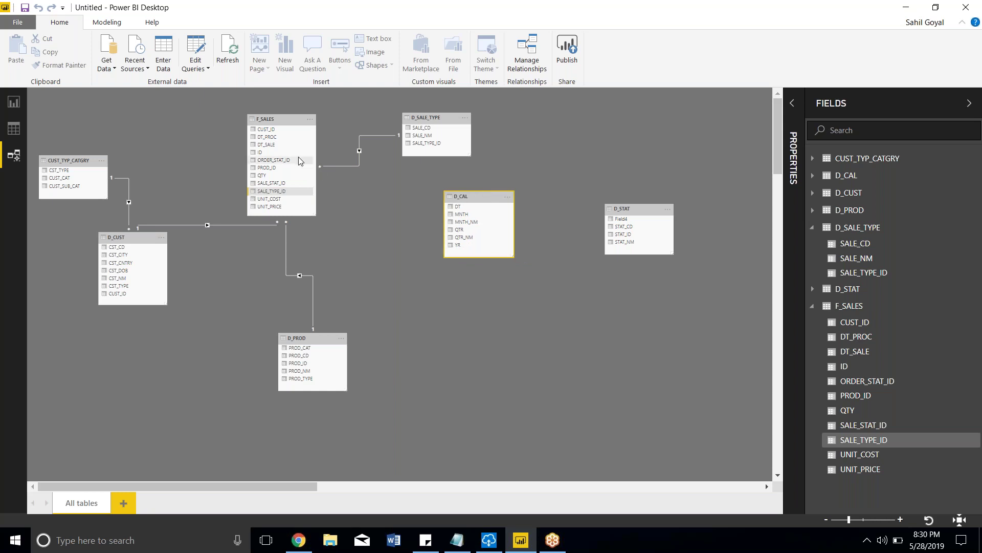
click(270, 148)
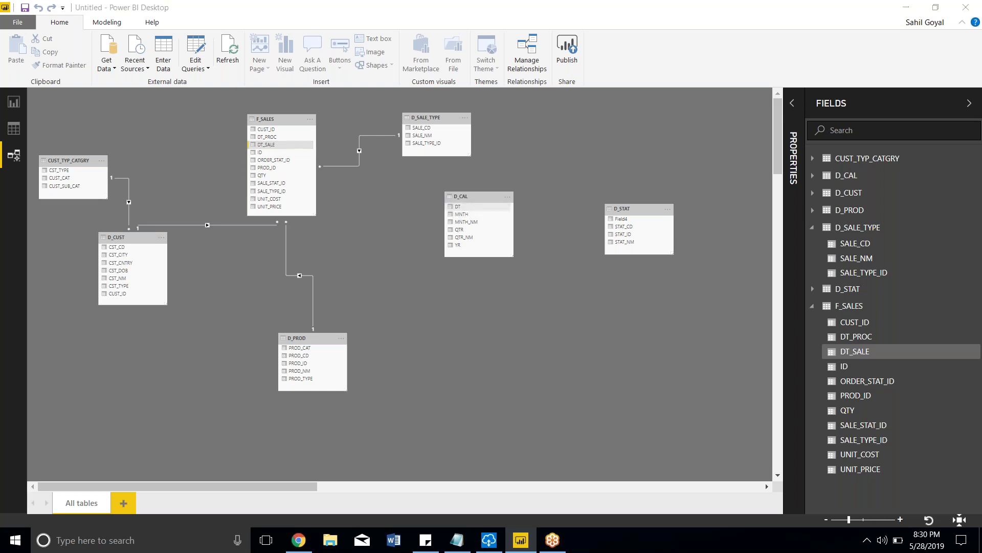
drag(280, 144, 479, 206)
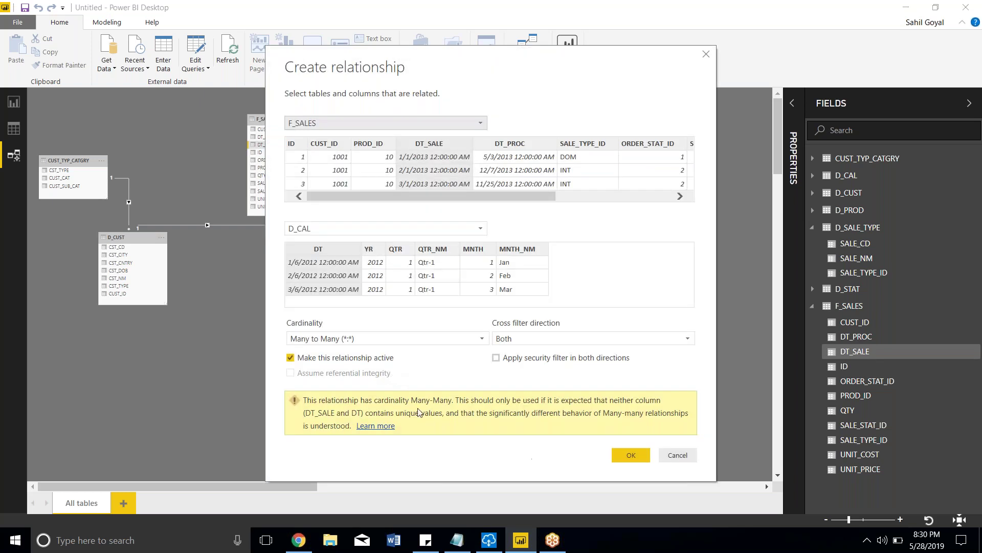
drag(495, 66, 481, 28)
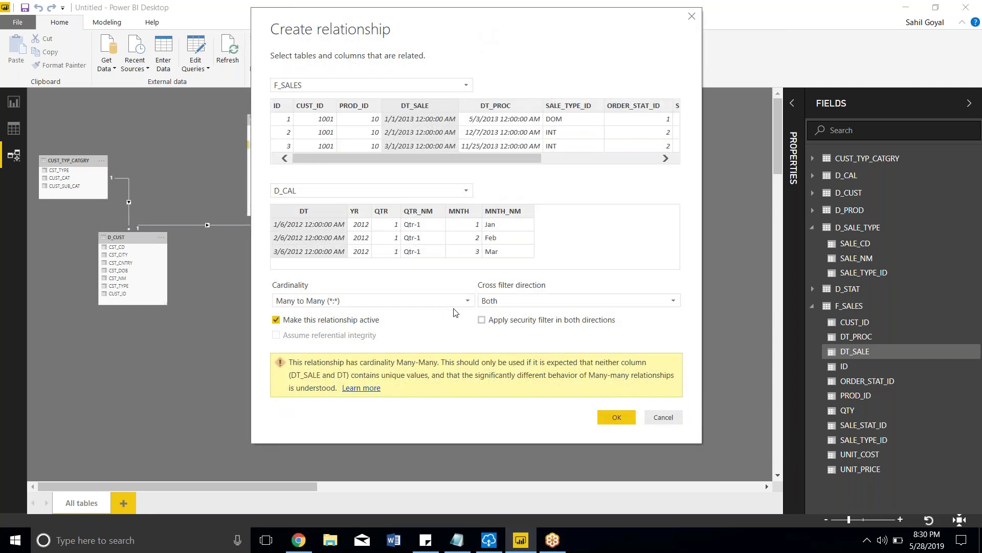
click(467, 305)
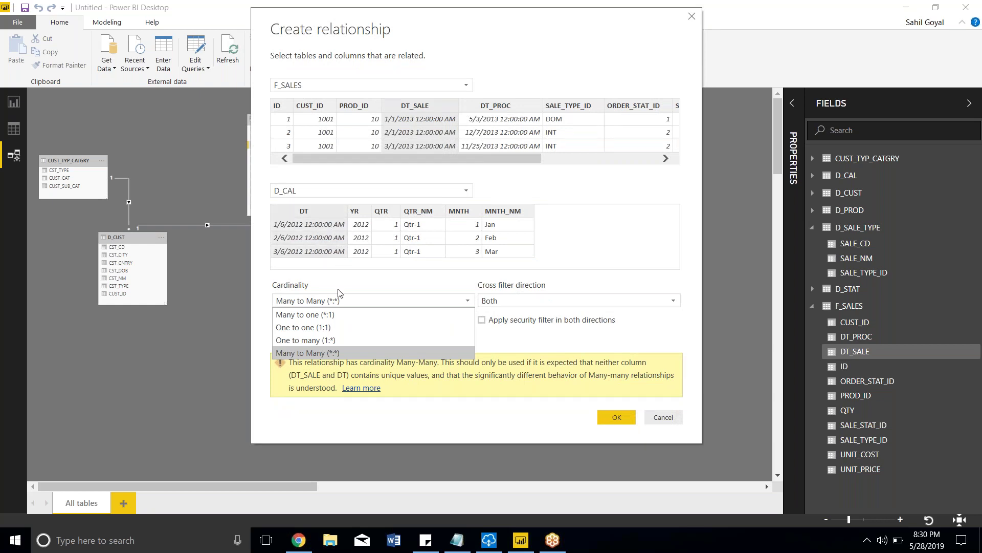
click(331, 356)
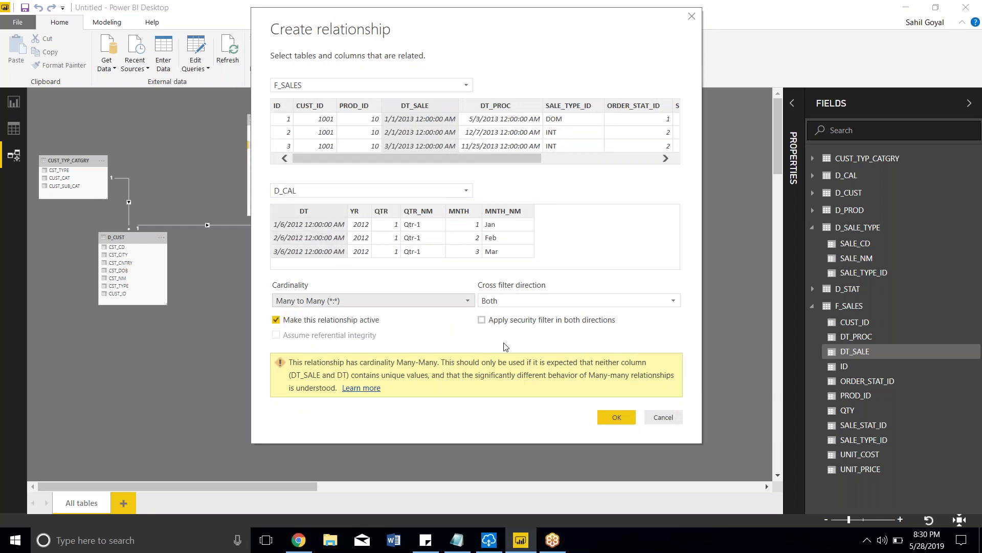
click(616, 417)
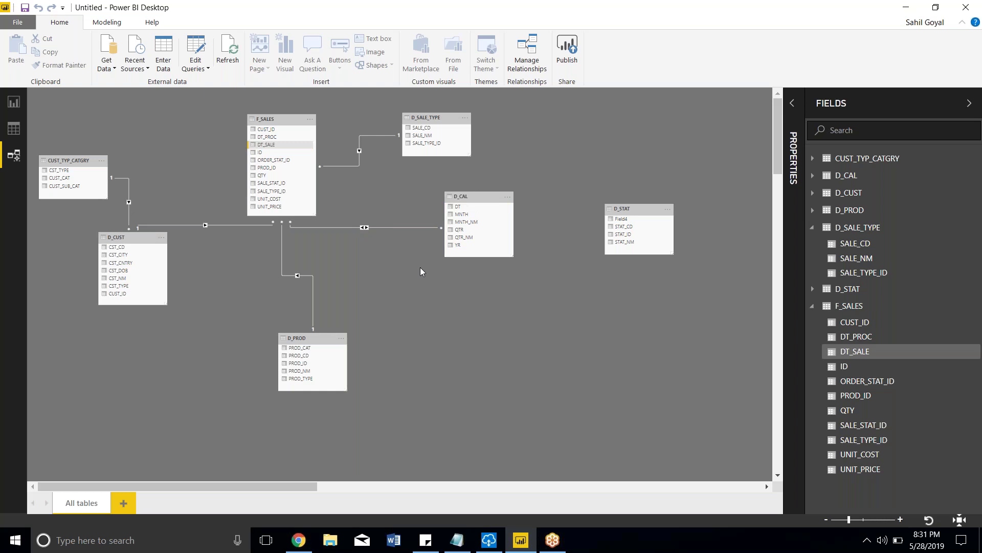
Review the status columns and rows of the F_SALES and D_STAT tables in the Data view
drag(649, 208, 633, 187)
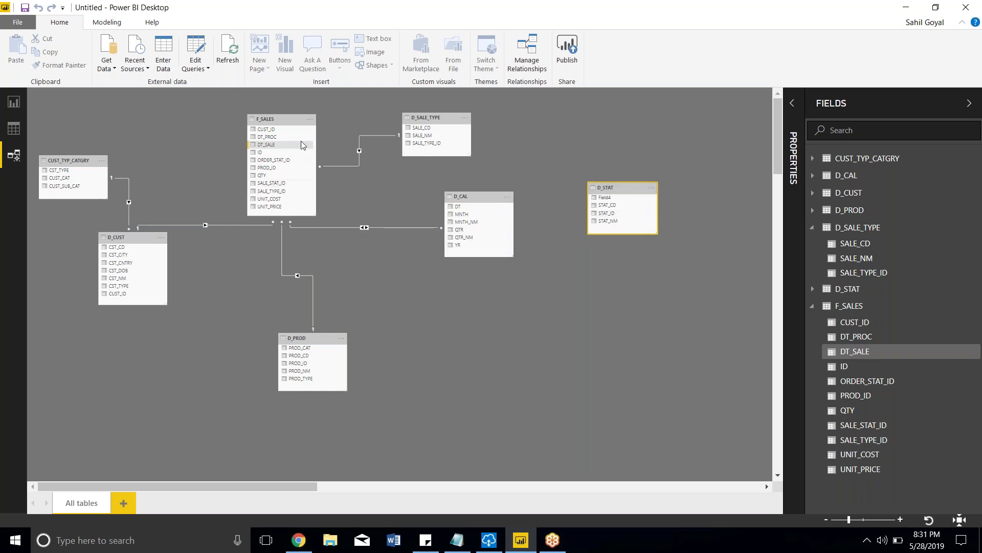
click(14, 136)
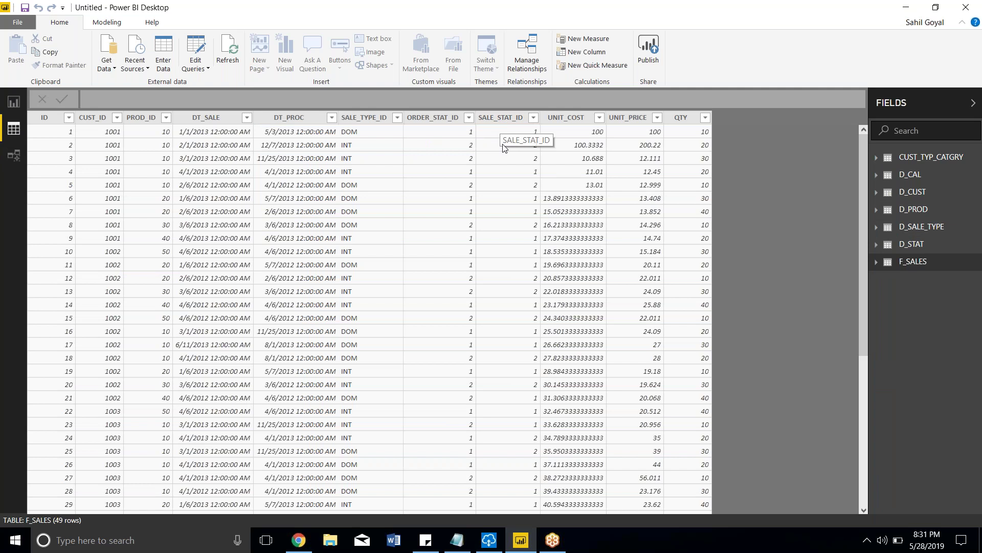
click(18, 162)
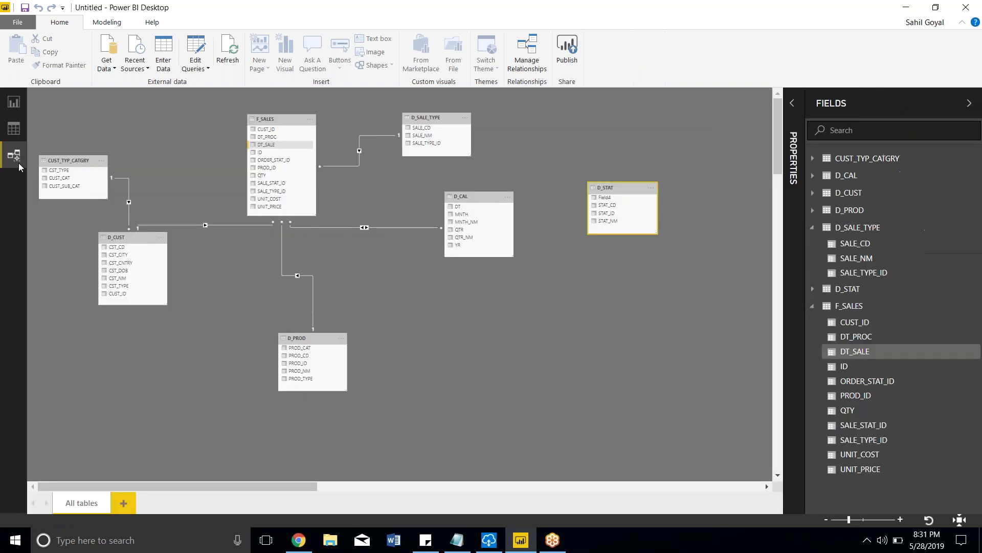
click(18, 133)
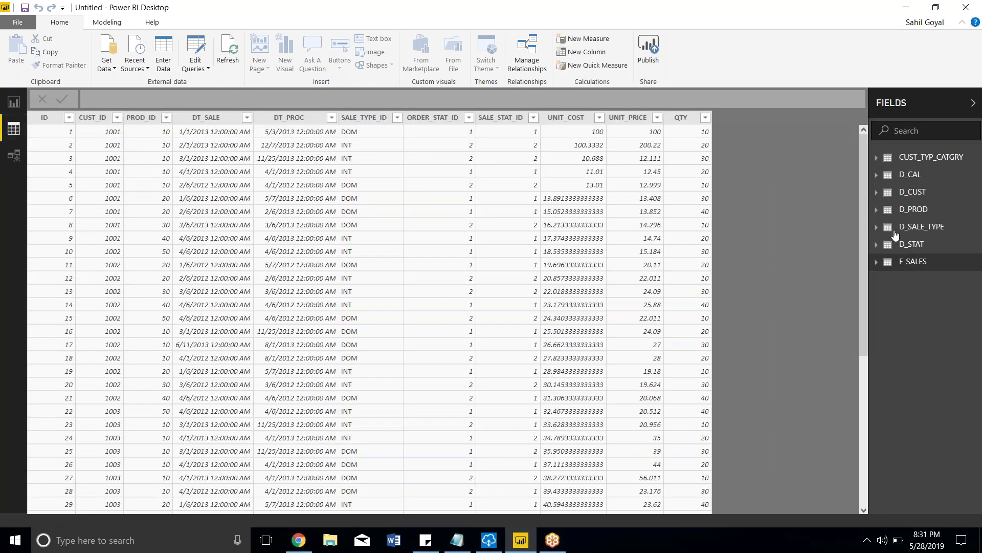
click(909, 242)
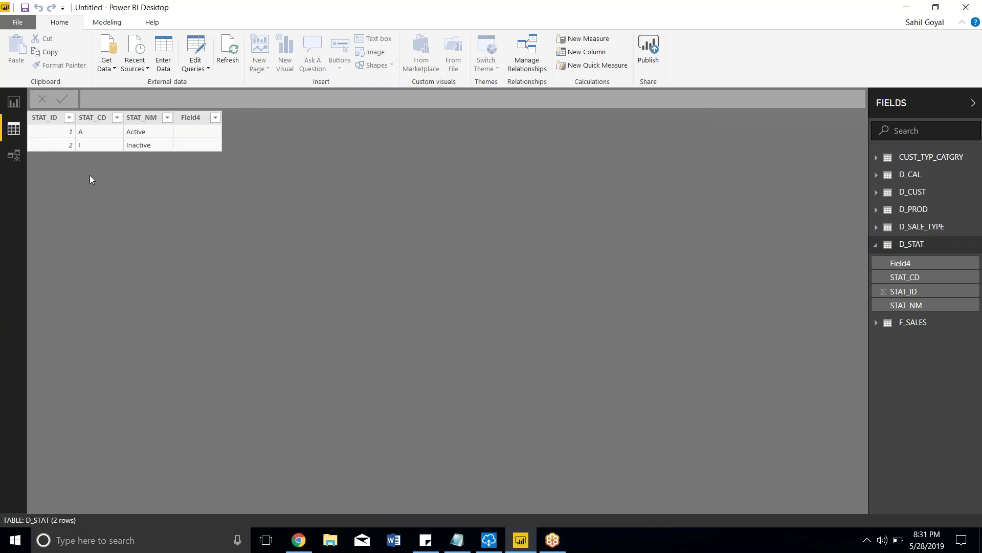
Move D_CAL beside D_PROD in the model diagram and relate SALE_STAT_ID in F_SALES to STAT_ID in D_STAT
click(18, 161)
drag(468, 207, 422, 310)
drag(271, 183, 537, 178)
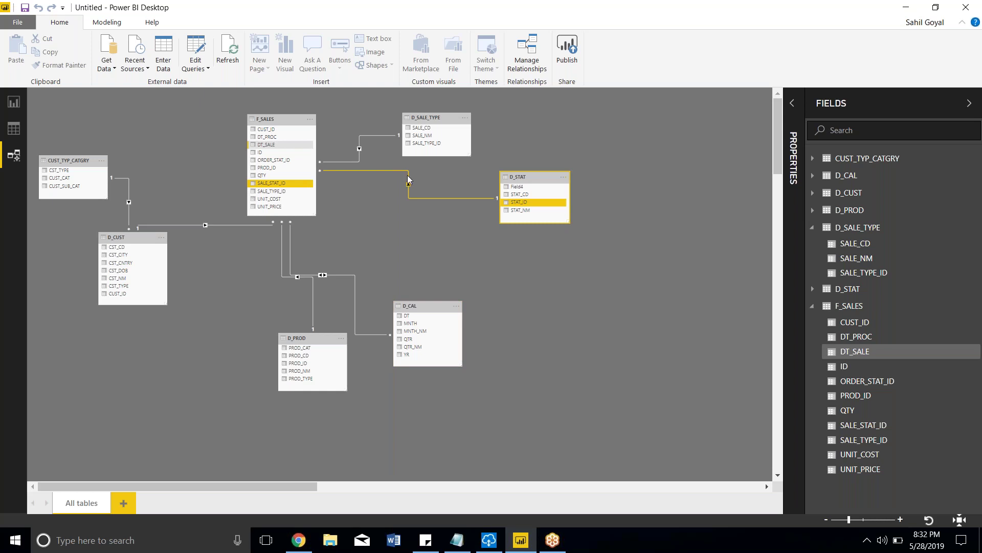
Rearrange the model diagram by placing D_CAL below D_STAT and shifting D_PROD slightly to the right
click(477, 226)
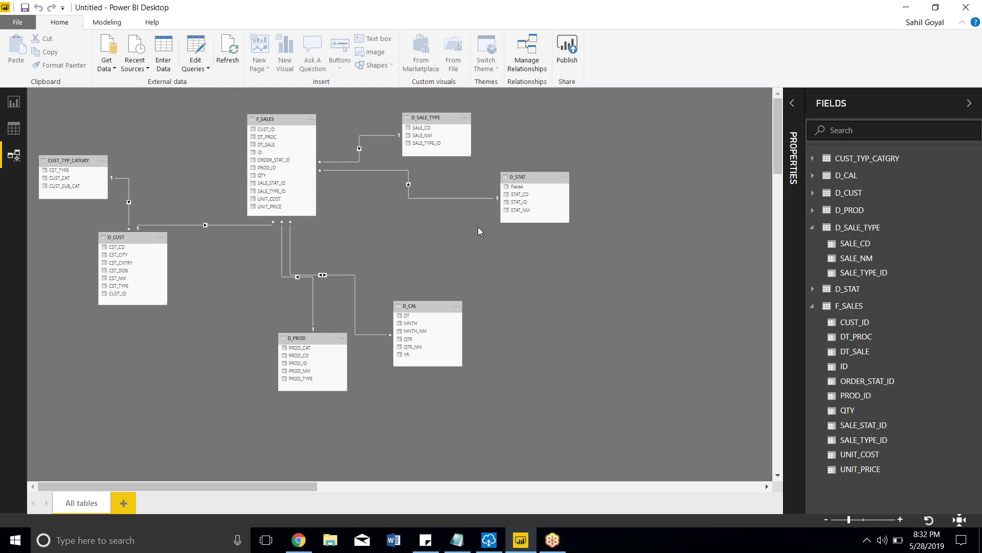
drag(428, 310, 551, 257)
drag(329, 336, 365, 337)
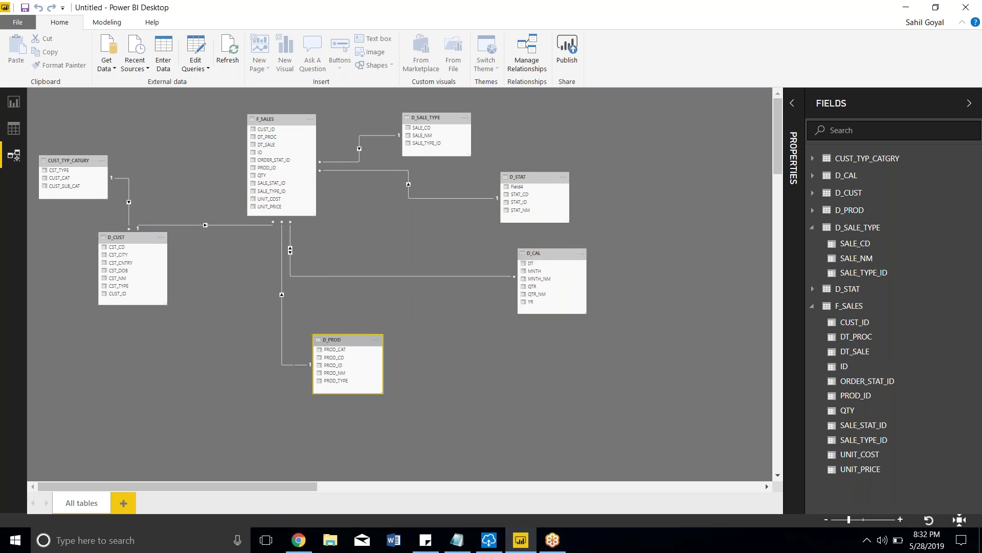
click(557, 254)
drag(557, 254, 564, 257)
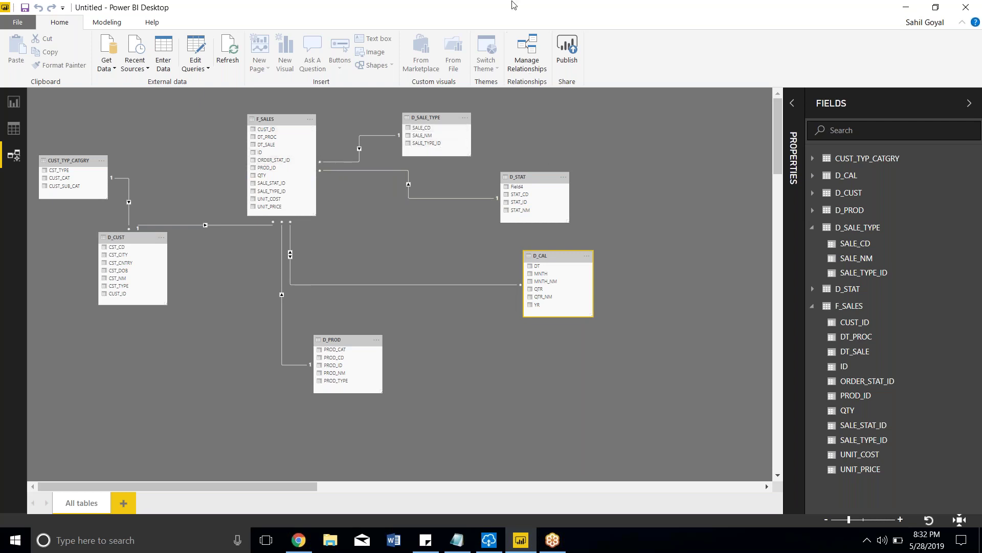
Deactivate all six relationships listed in Manage relationships
click(532, 58)
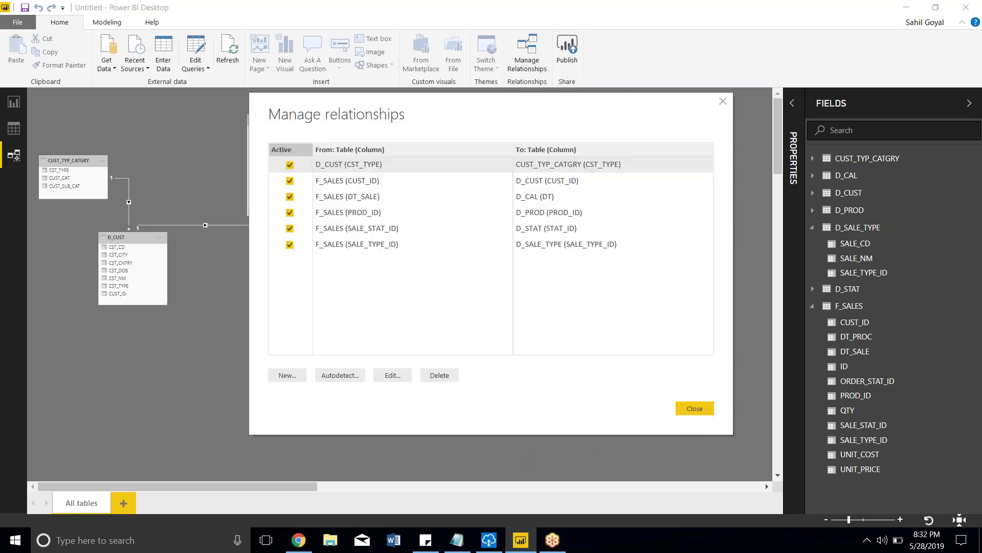
drag(487, 115, 492, 111)
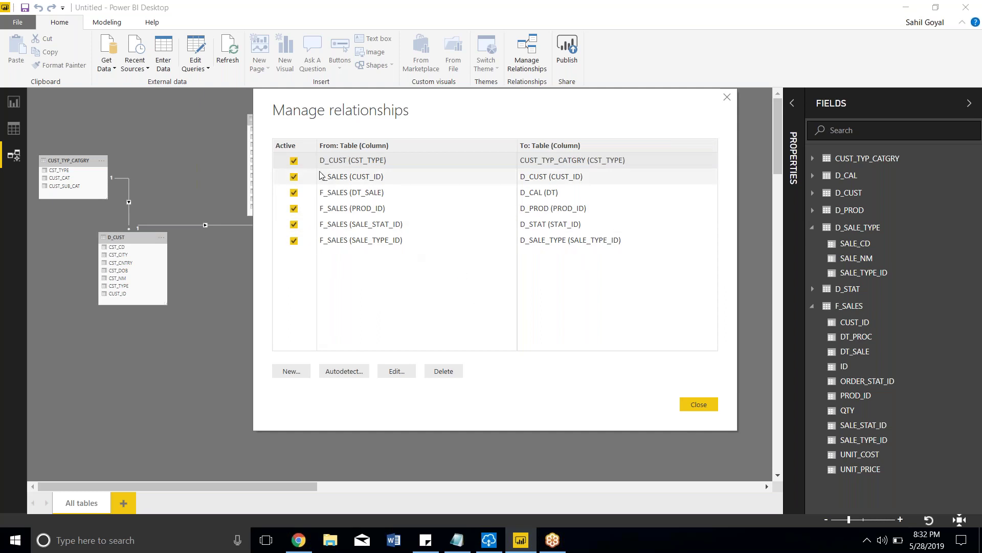
click(294, 241)
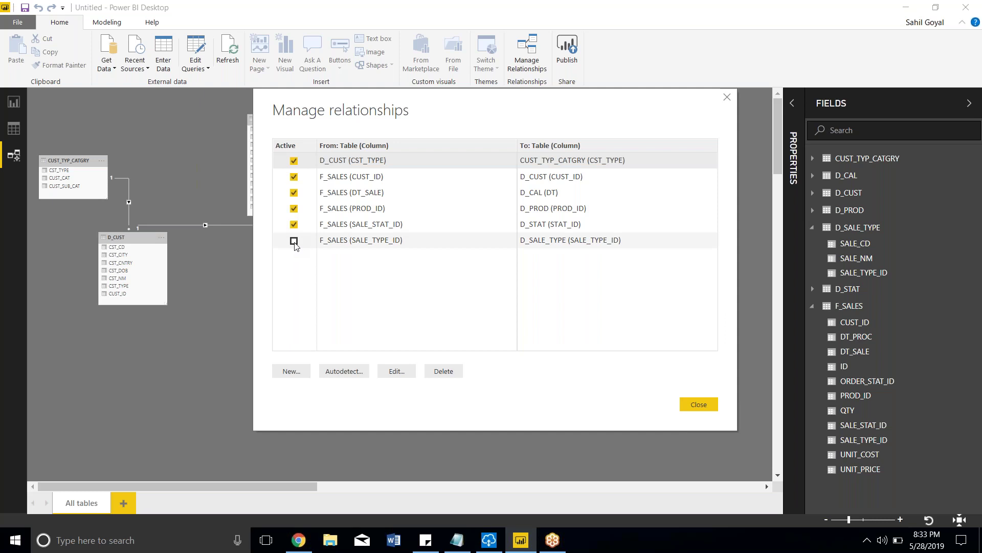
click(293, 161)
click(293, 176)
click(294, 193)
click(294, 209)
click(294, 225)
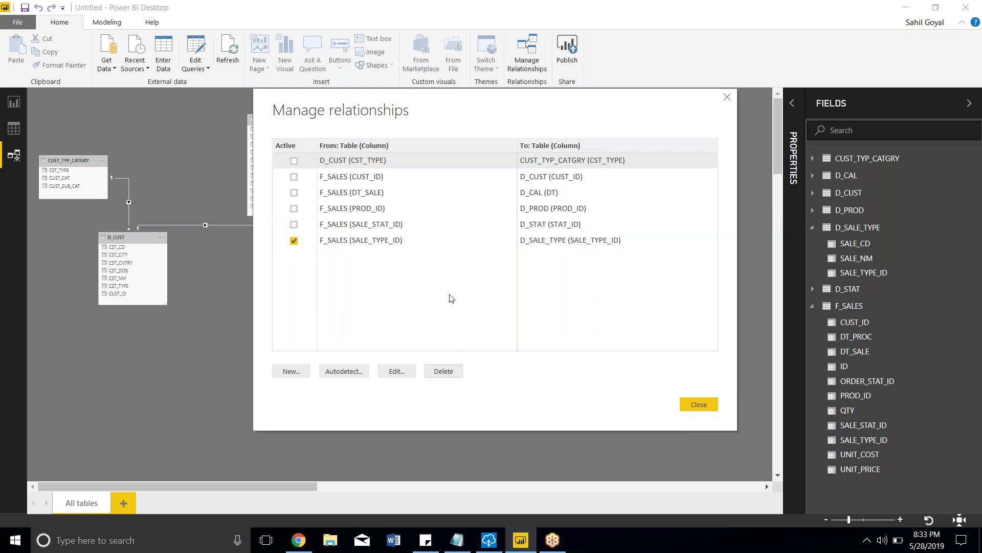
click(294, 240)
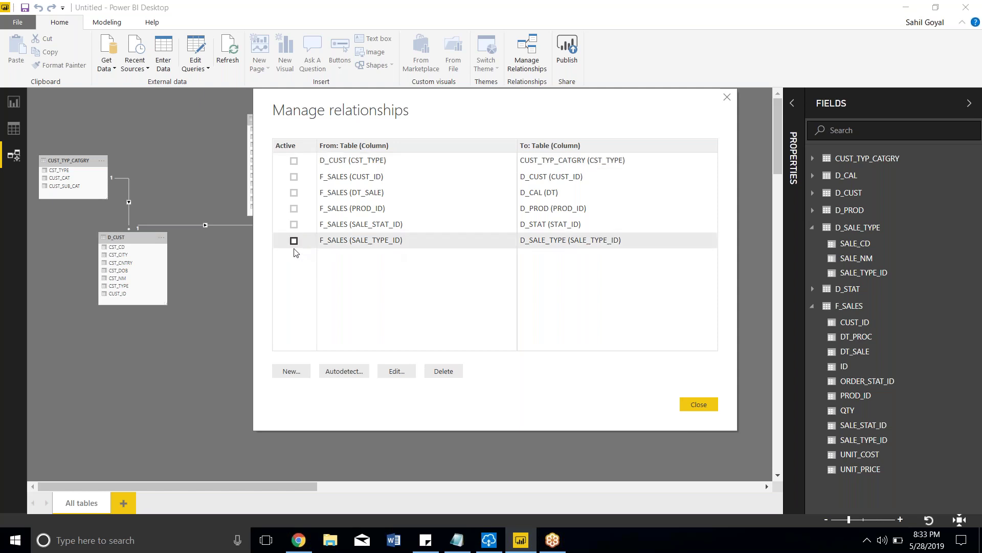
Try to create a new relationship between D_CUST and F_SALES on CUST_ID
click(291, 371)
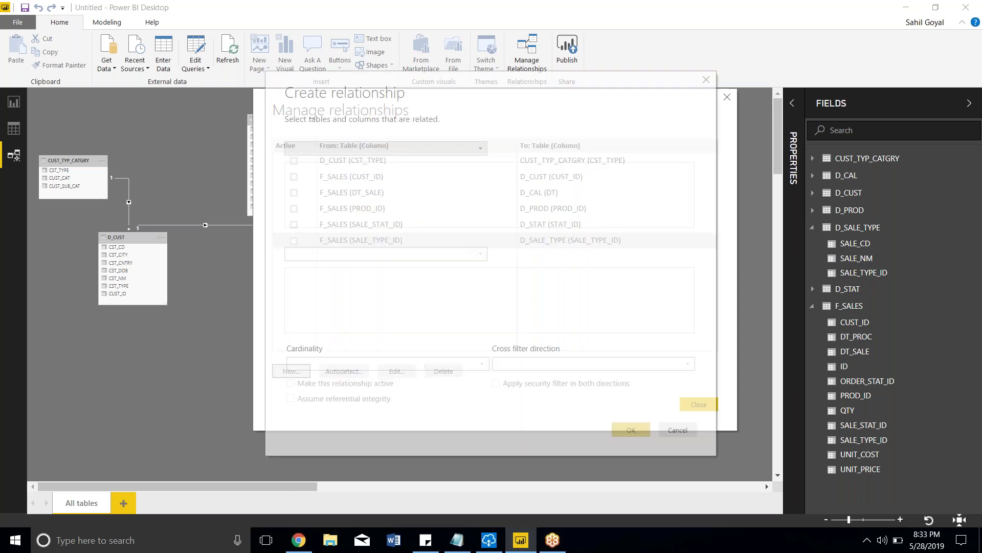
click(431, 153)
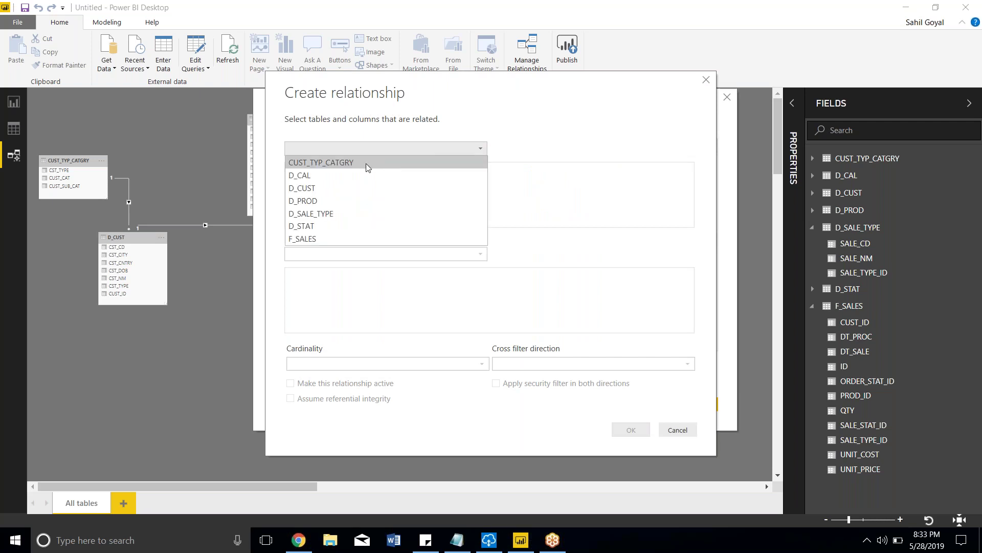
click(323, 190)
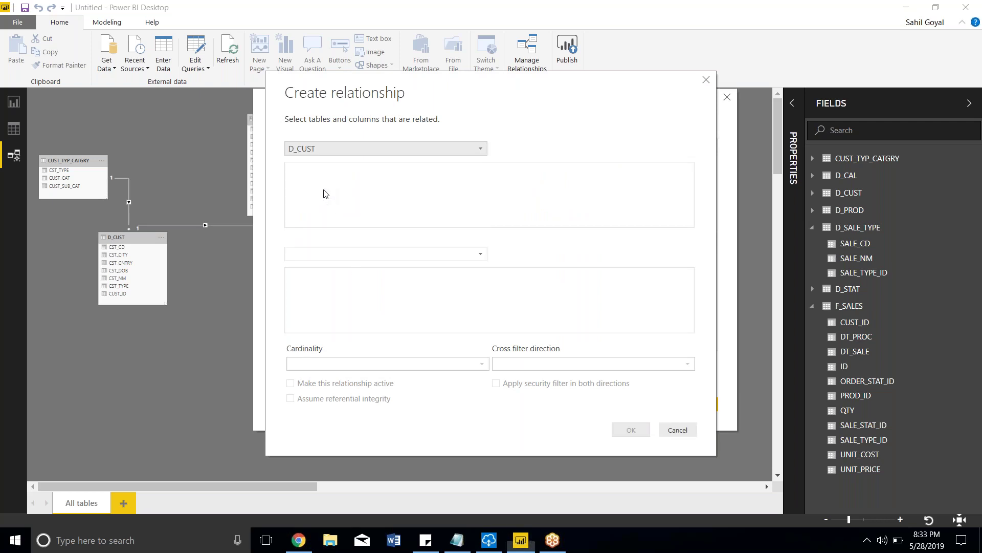
click(397, 253)
click(333, 331)
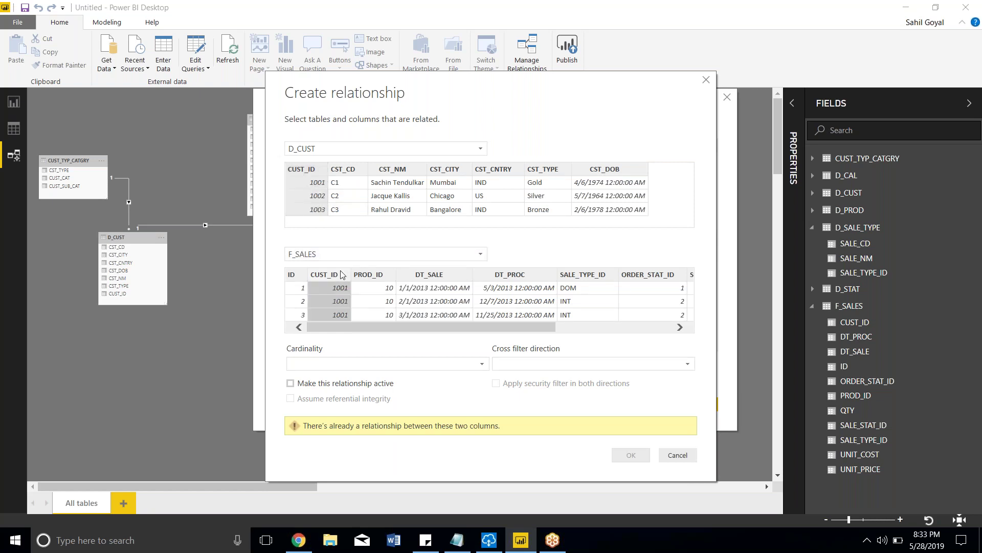
click(680, 456)
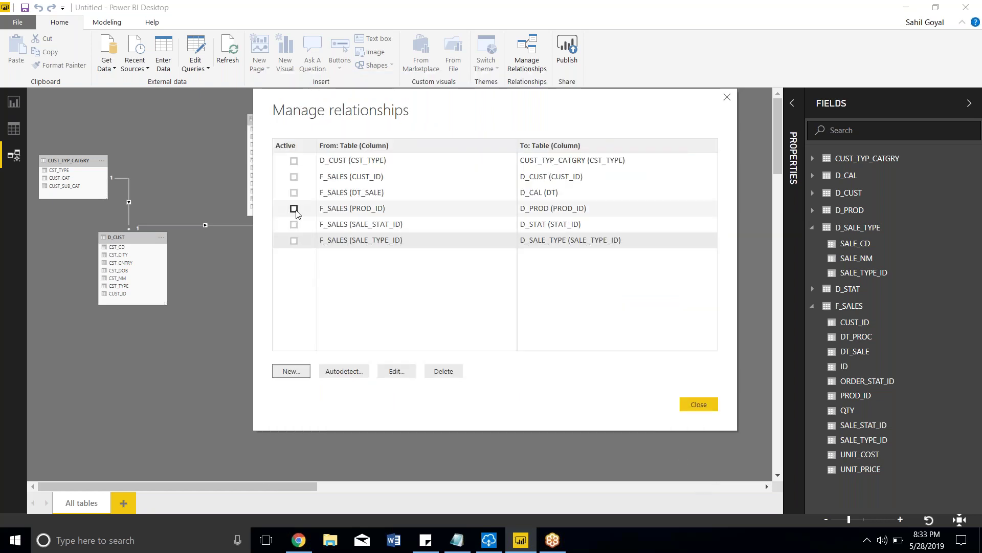
Delete the SALE_TYPE_ID relationship from F_SALES to D_SALE_TYPE, leaving the F_SALES to D_CUST relationship inactive
click(294, 177)
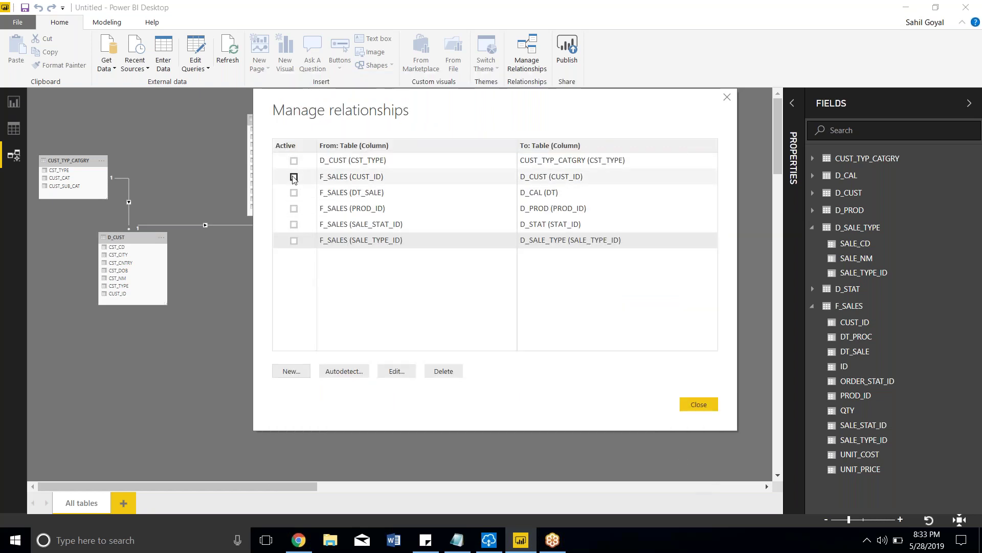
click(444, 371)
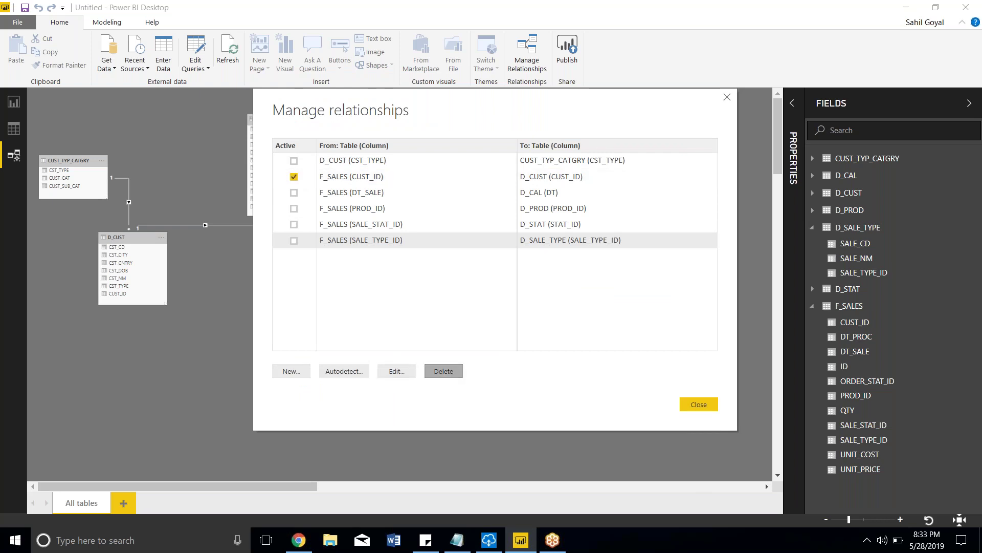
click(598, 296)
click(295, 179)
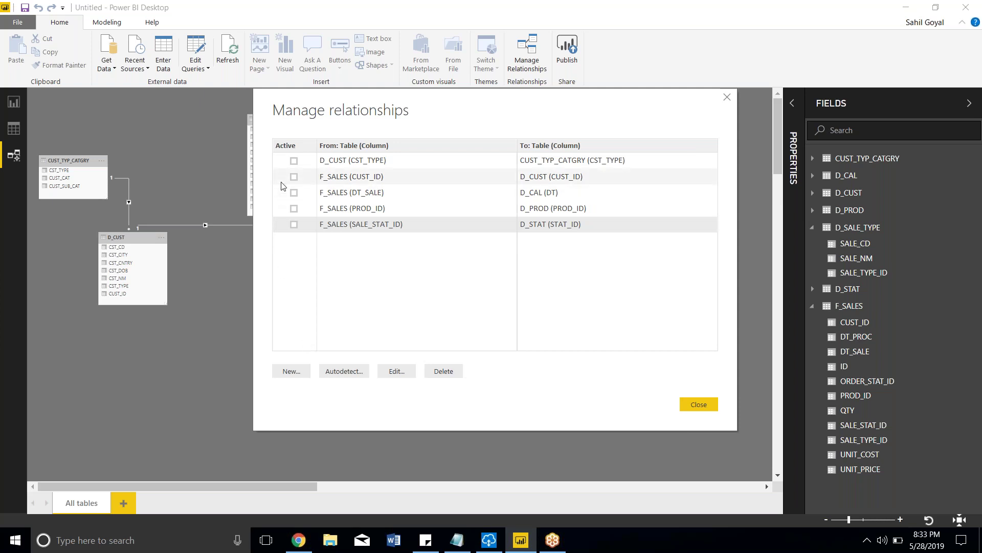
Autodetect relationships and deactivate the SALE_TYPE_ID relationship between F_SALES and D_SALE_TYPE
click(341, 377)
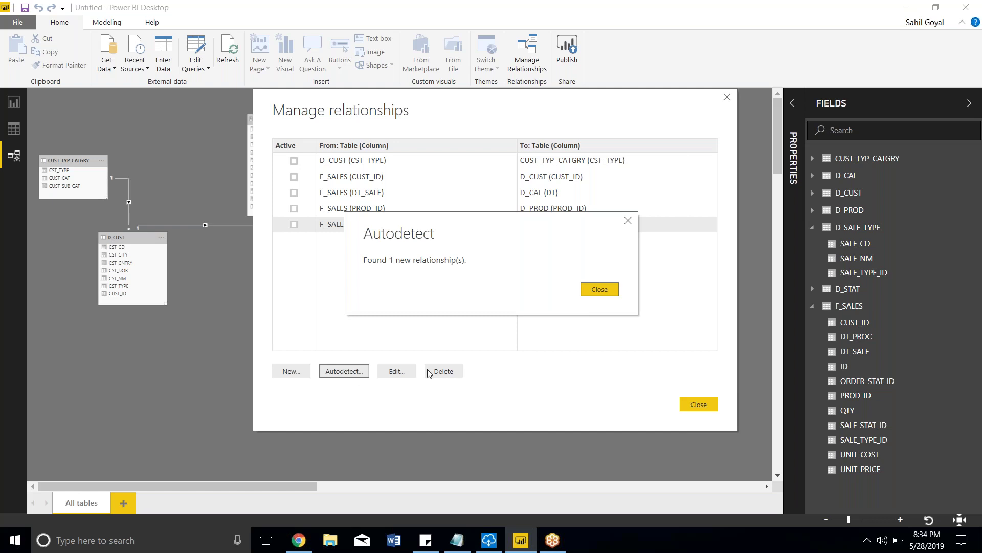
click(595, 296)
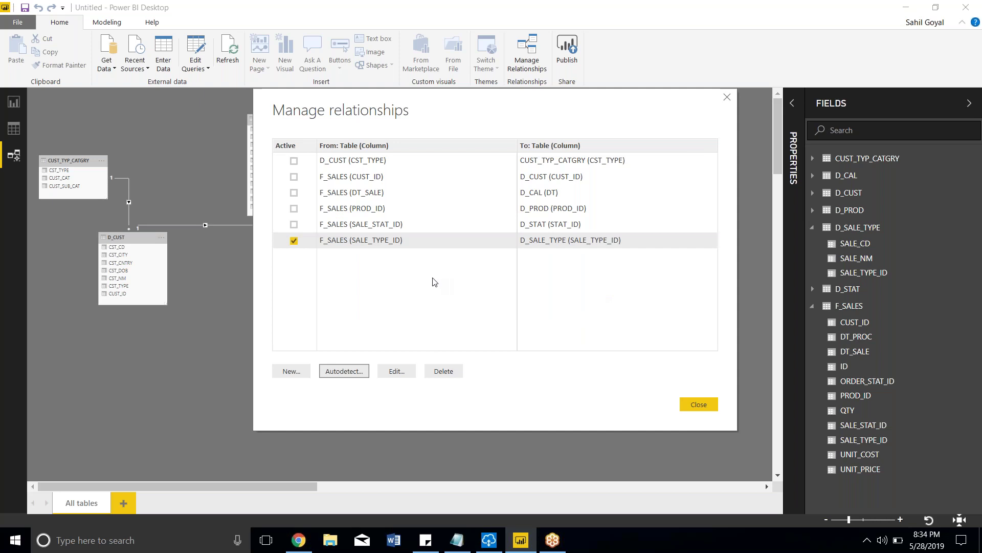
click(294, 239)
Delete the F_SALES to D_SALE_TYPE relationship on SALE_TYPE_ID and the F_SALES to D_CUST relationship on CUST_ID
click(294, 176)
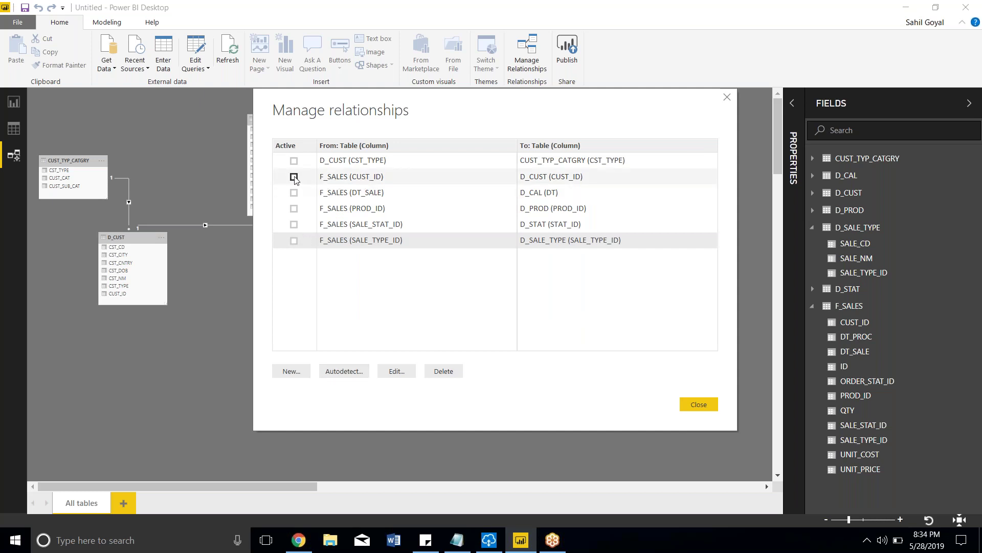
click(444, 370)
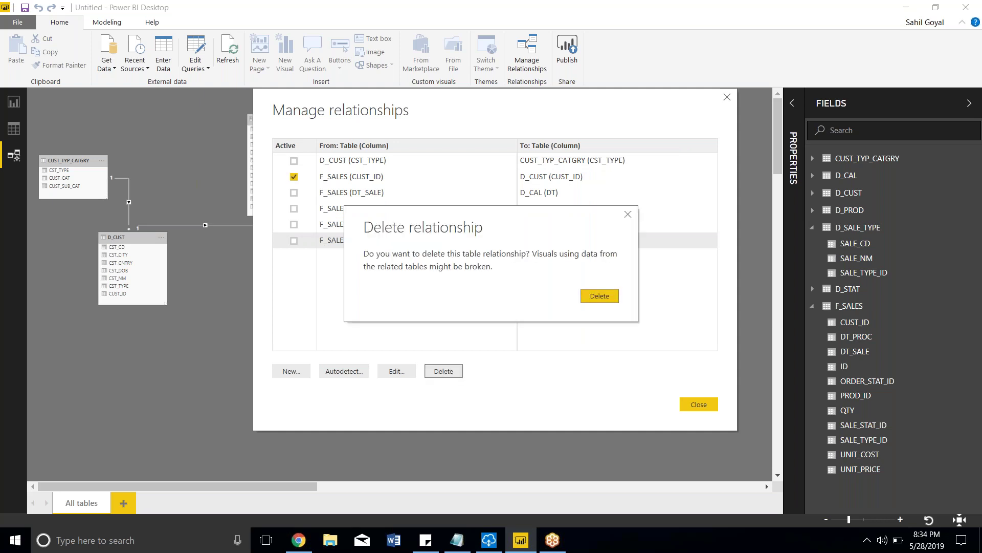
click(594, 299)
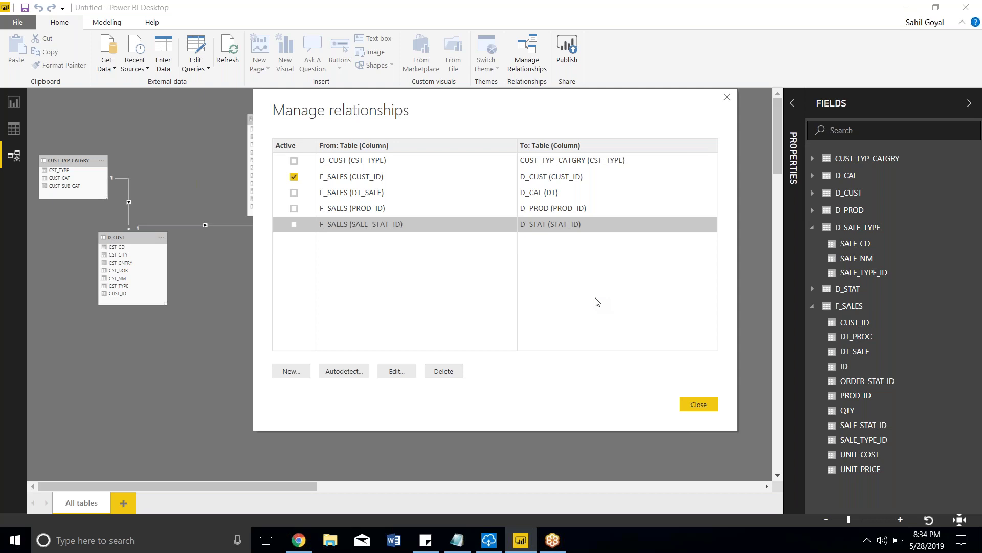
click(315, 181)
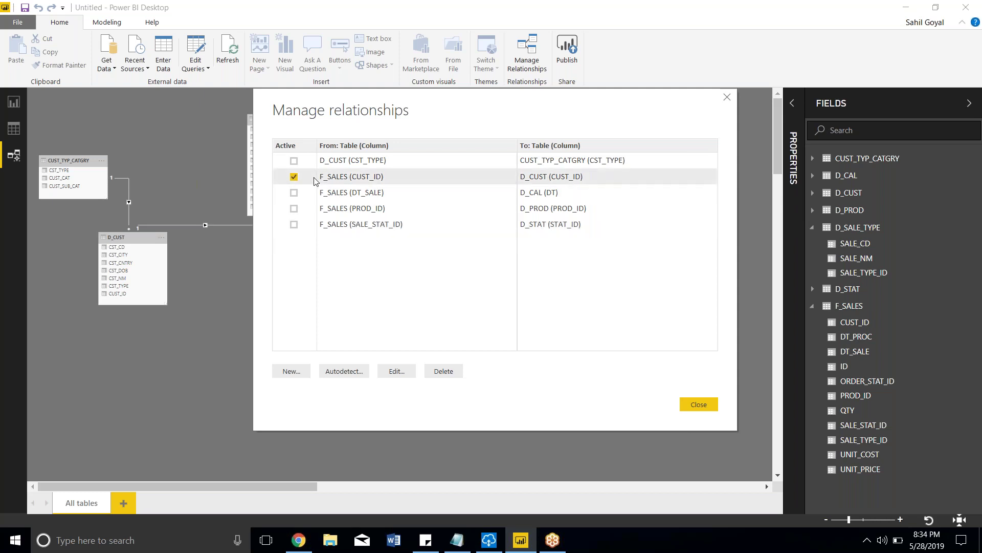
click(443, 371)
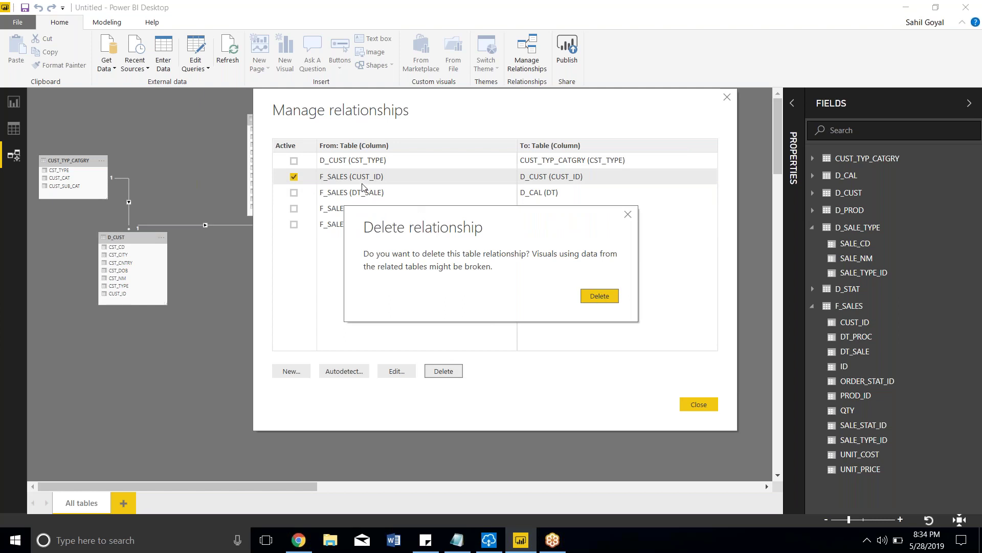
click(599, 297)
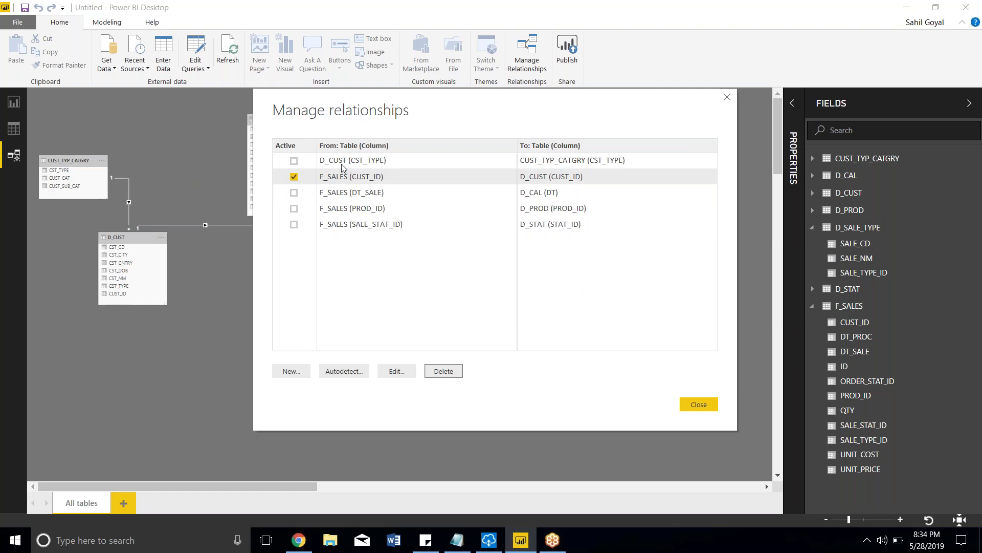
Create an active relationship from CUST_ID in D_CUST to CUST_ID in F_SALES with One to many cardinality and Single cross filter direction
click(290, 372)
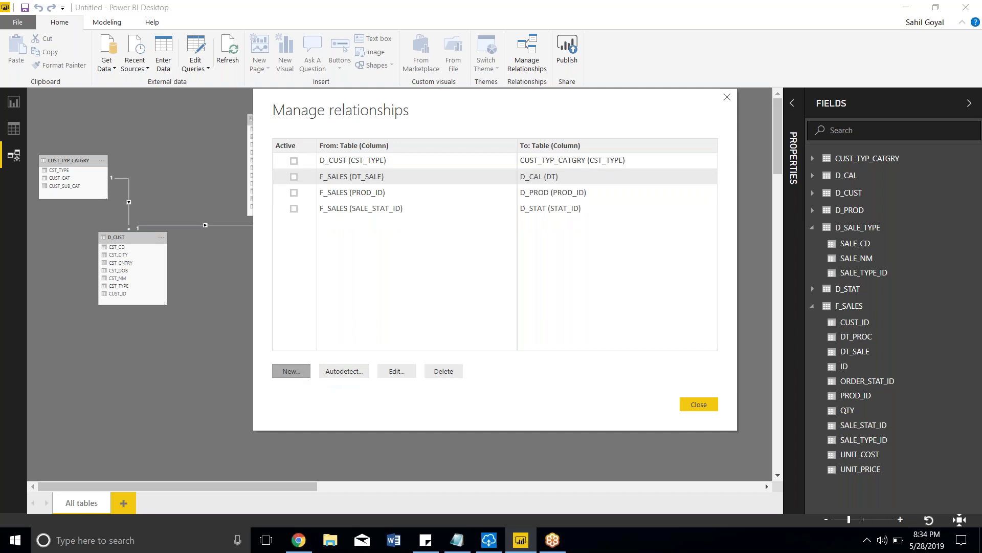
click(408, 149)
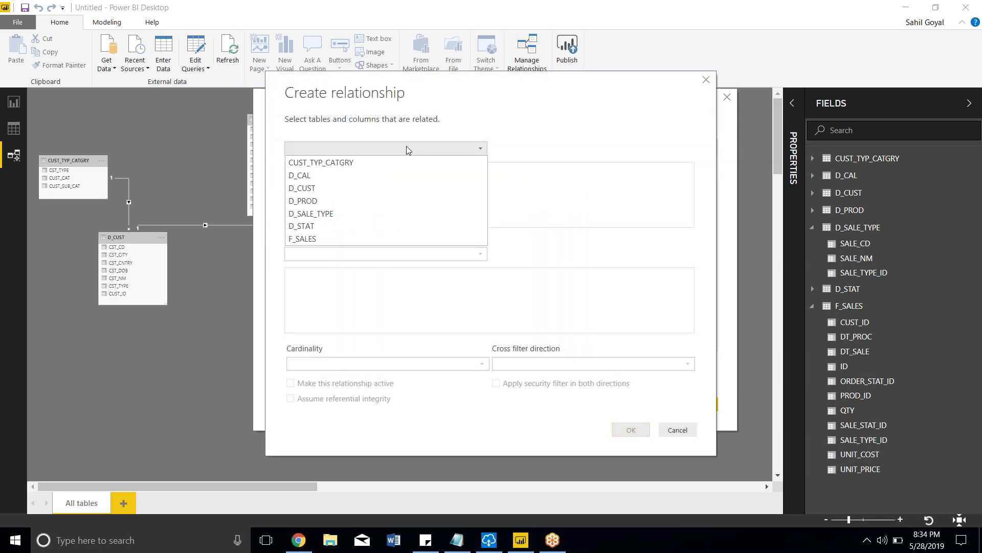
click(338, 187)
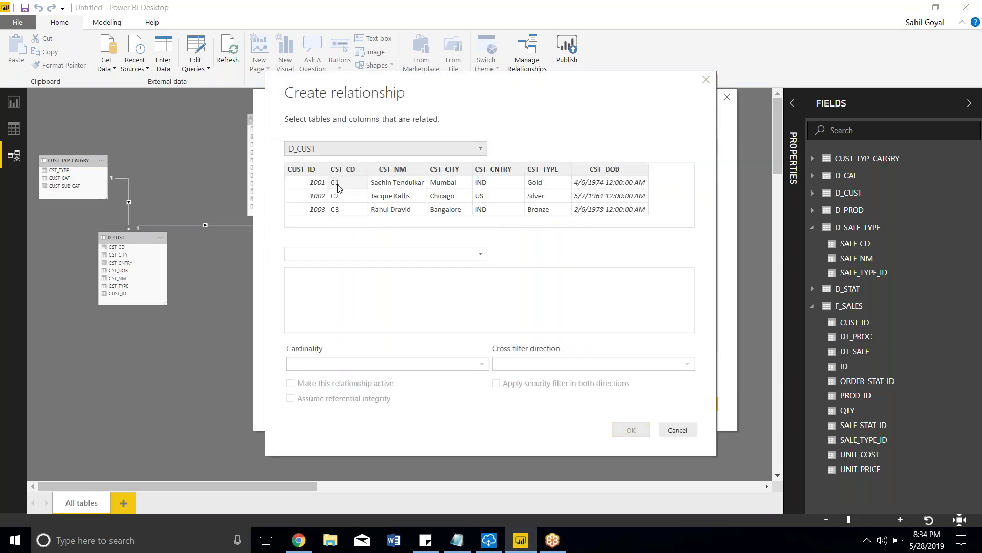
click(363, 254)
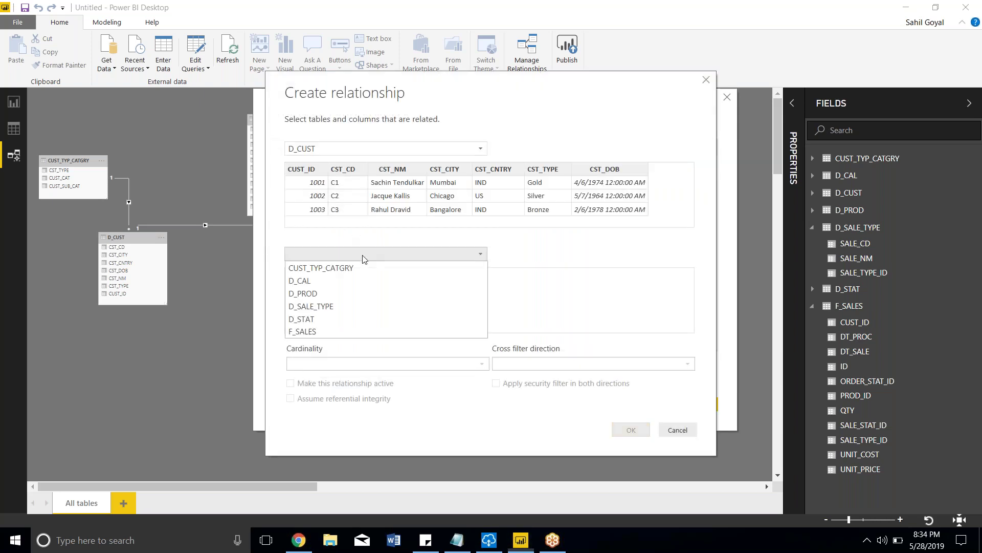
click(334, 330)
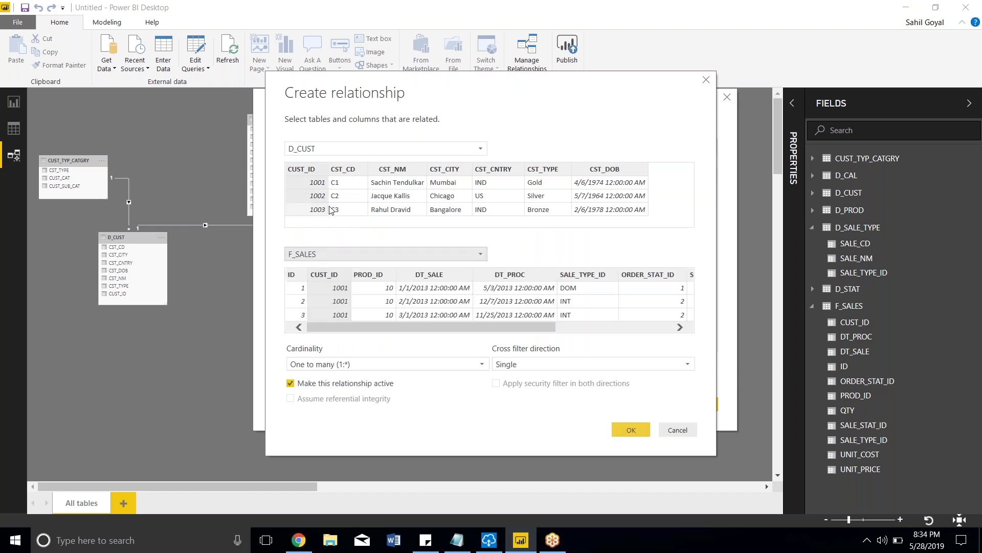
click(311, 171)
click(338, 275)
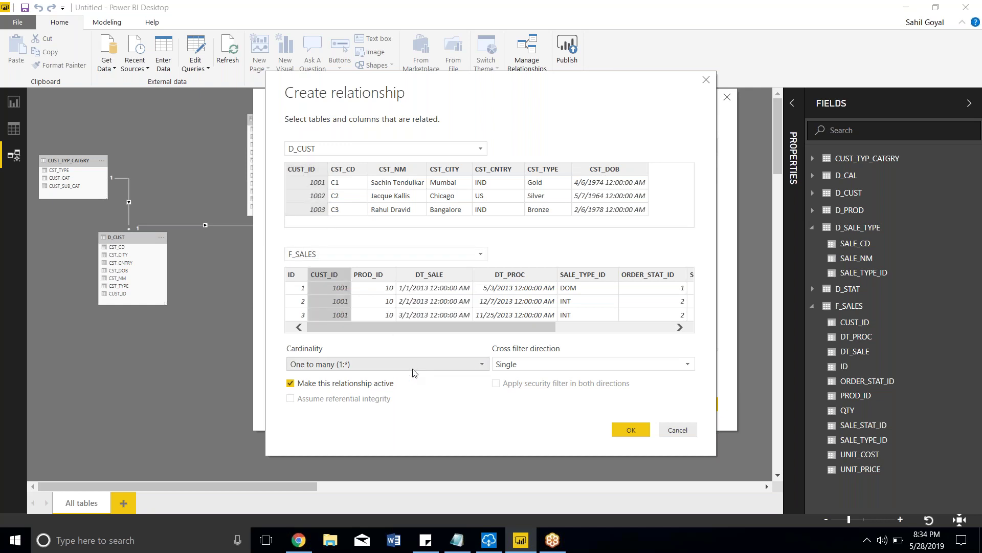
click(635, 431)
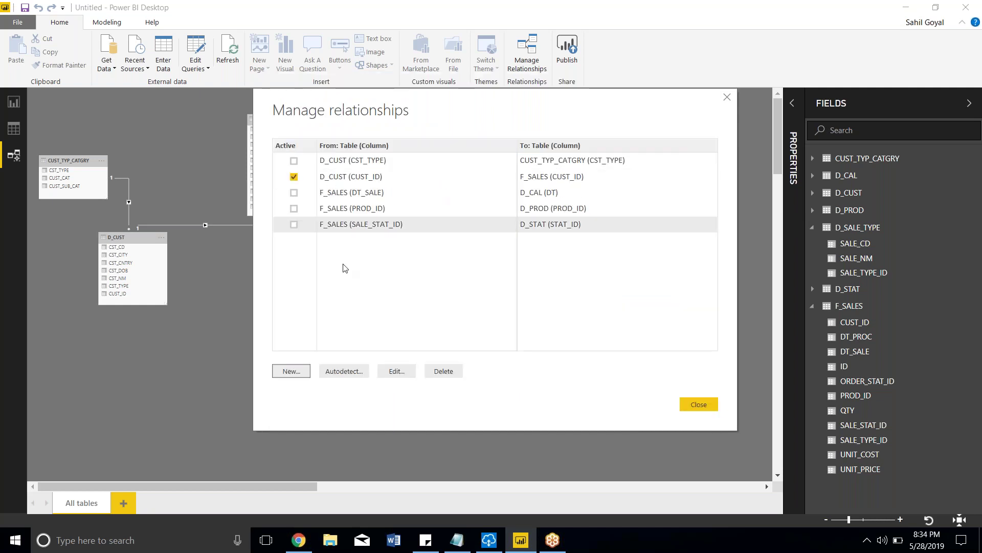
Run Autodetect to restore the F_SALES to D_SALE_TYPE relationship on SALE_TYPE_ID and set it to inactive
click(348, 373)
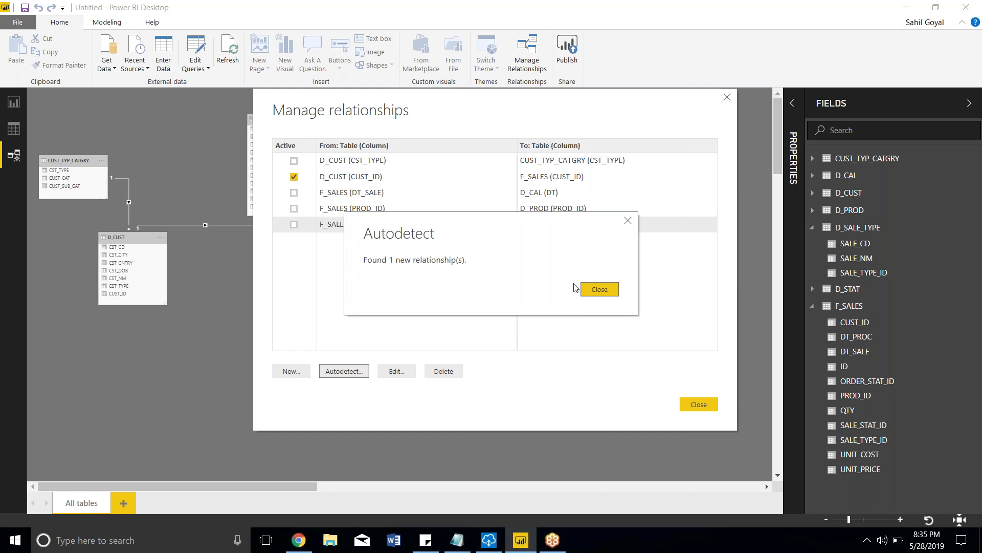
click(598, 290)
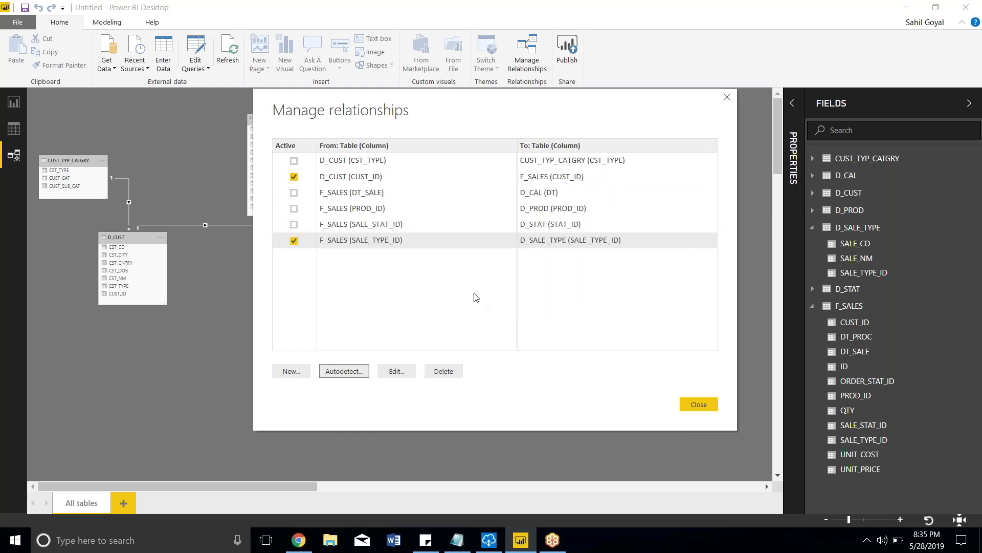
click(390, 242)
click(335, 183)
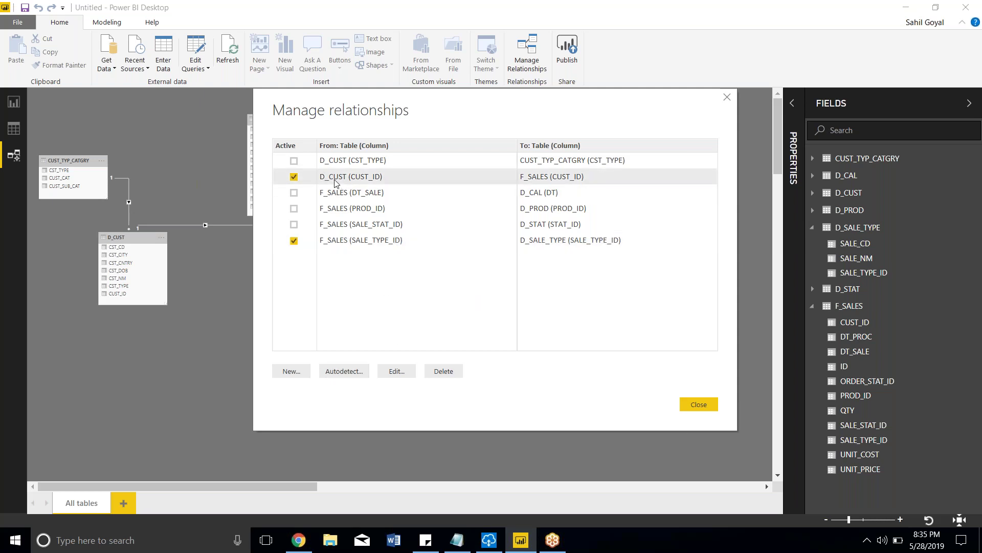
click(294, 240)
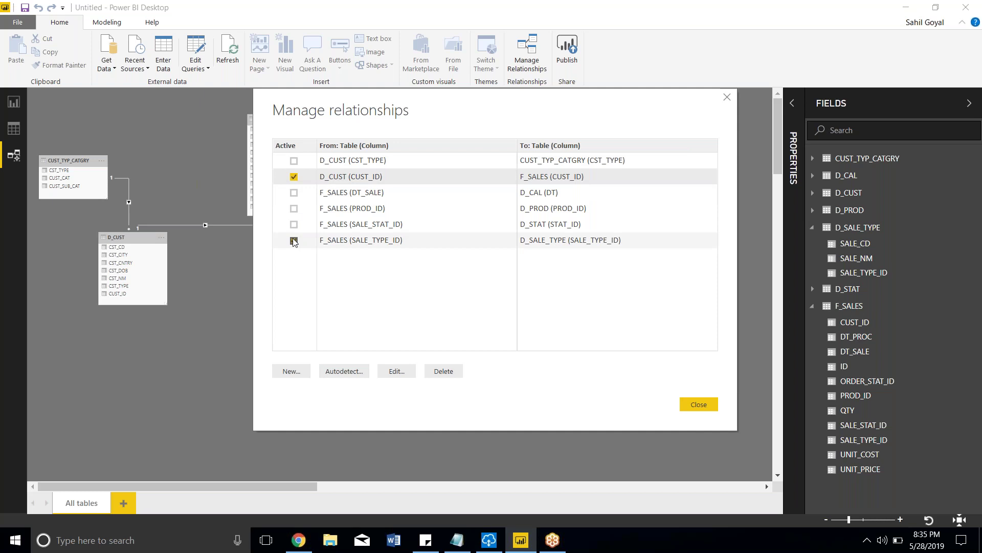
Deactivate the D_CUST to F_SALES relationship on CUST_ID and open that relationship for editing
click(293, 178)
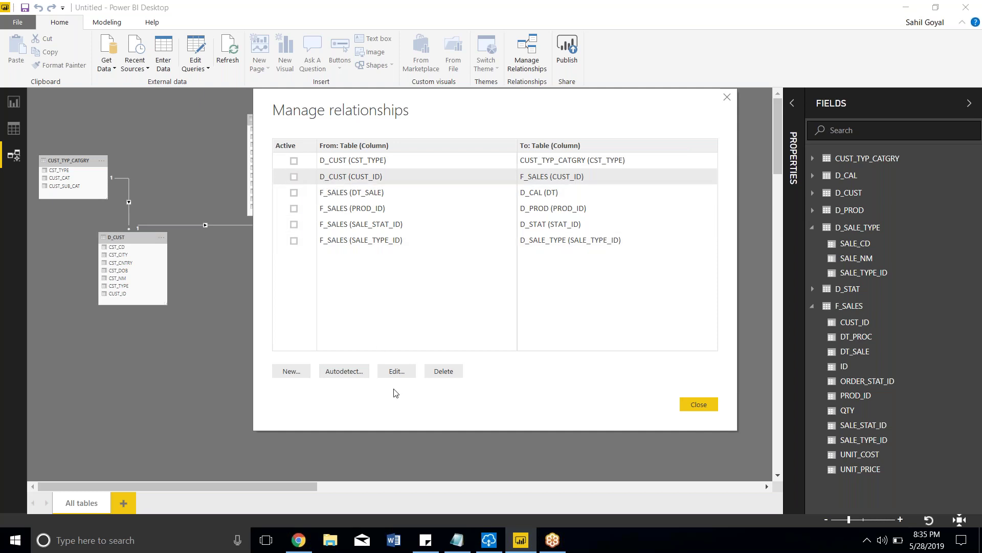
click(396, 370)
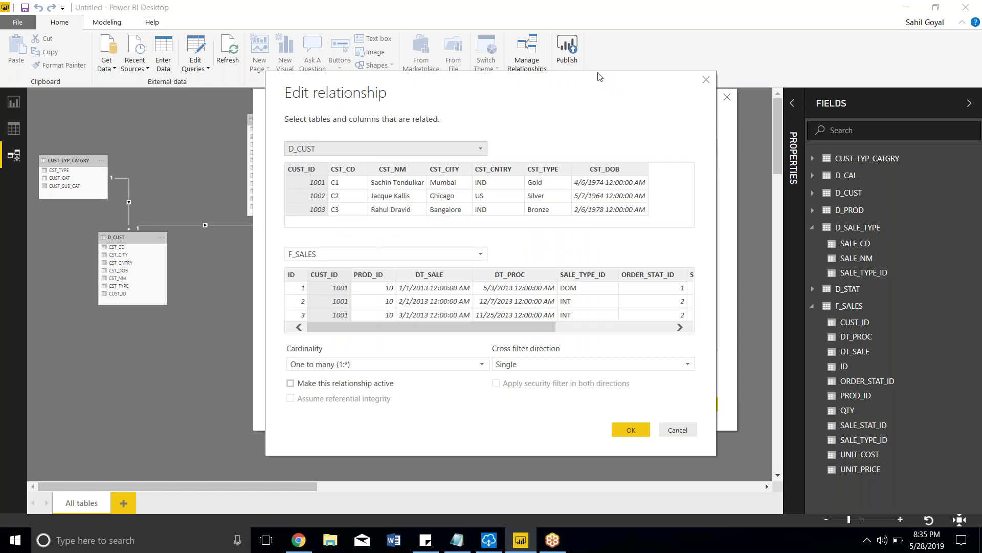
drag(596, 76, 542, 35)
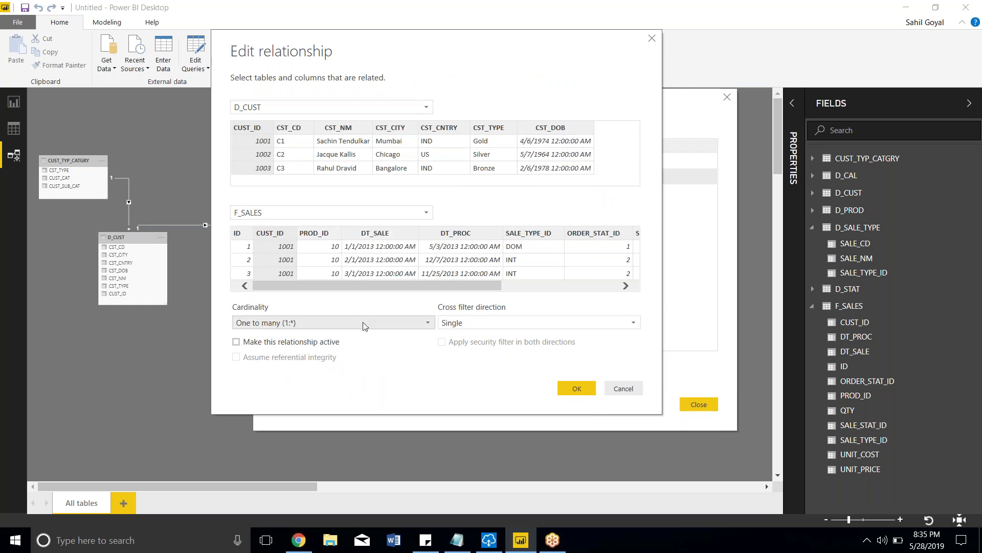
Try Many to one cardinality, making F_SALES the first table and D_CUST the second, related on their CUST_ID columns
click(327, 322)
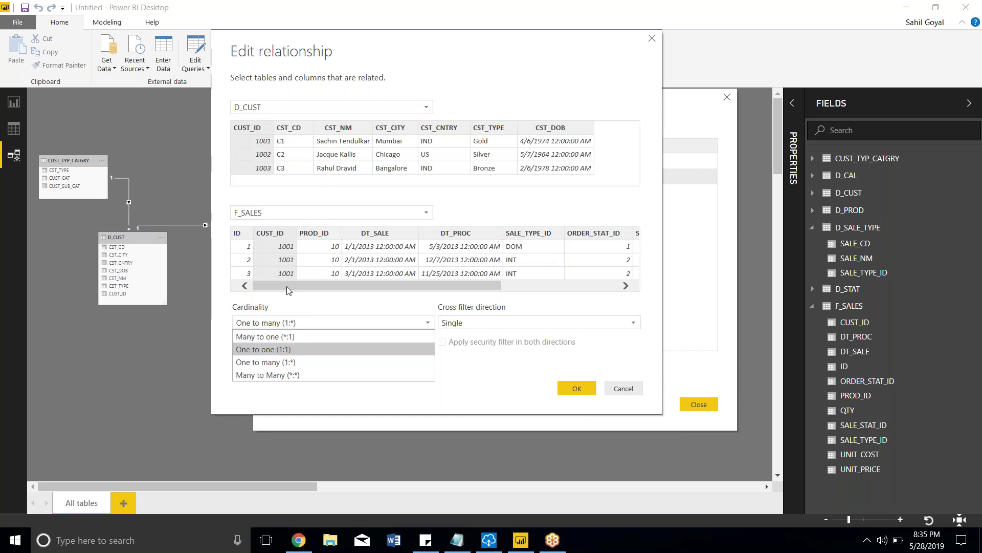
click(272, 335)
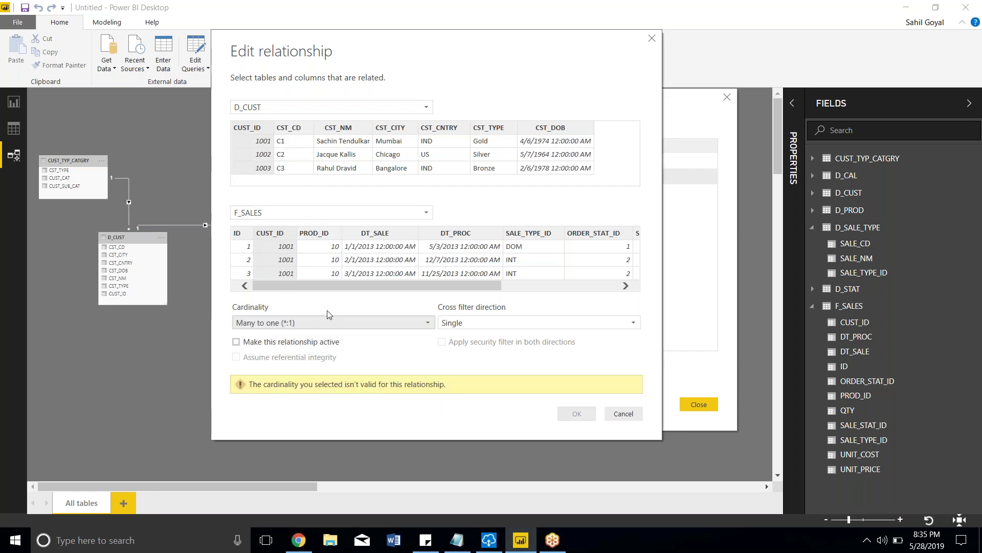
click(294, 108)
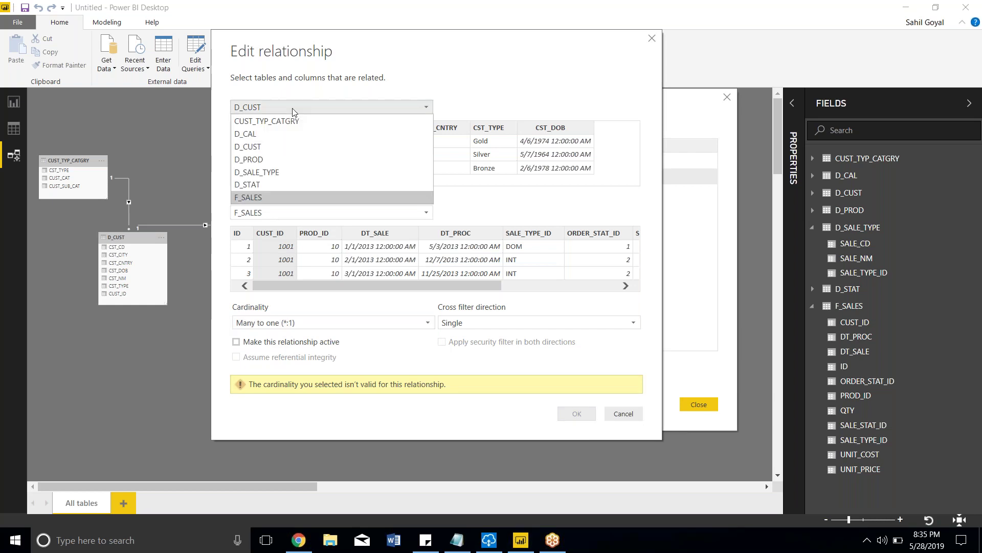
click(287, 196)
click(301, 215)
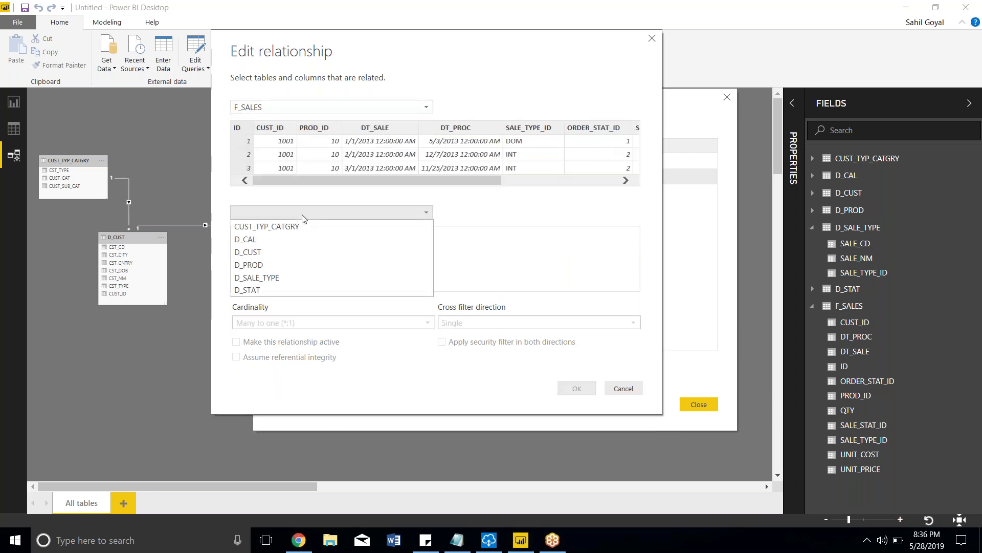
key(Down)
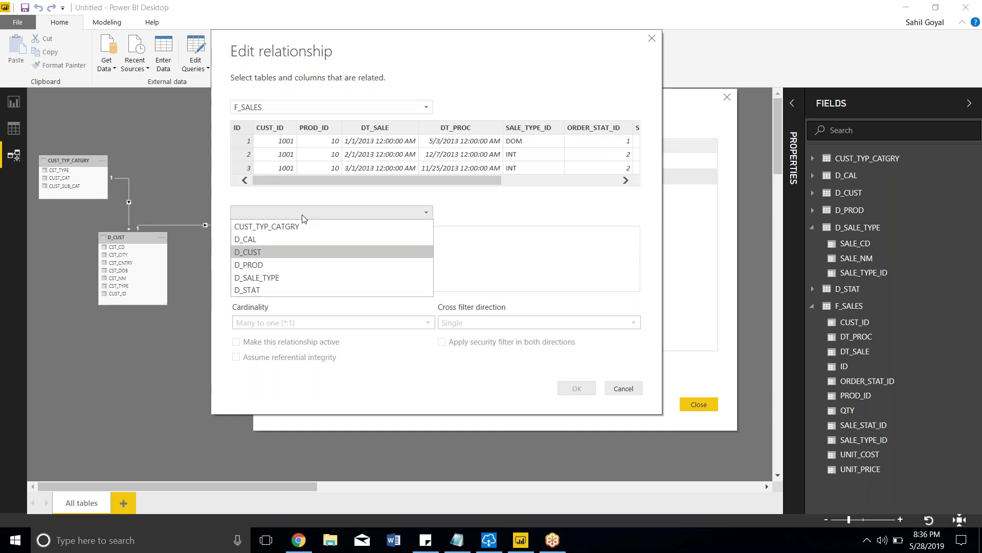
key(Return)
click(281, 131)
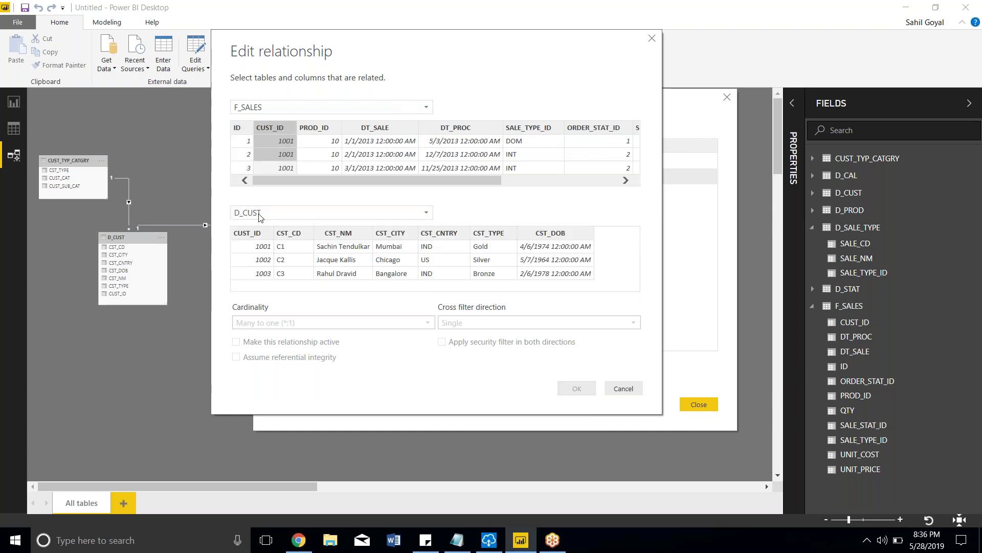
click(254, 236)
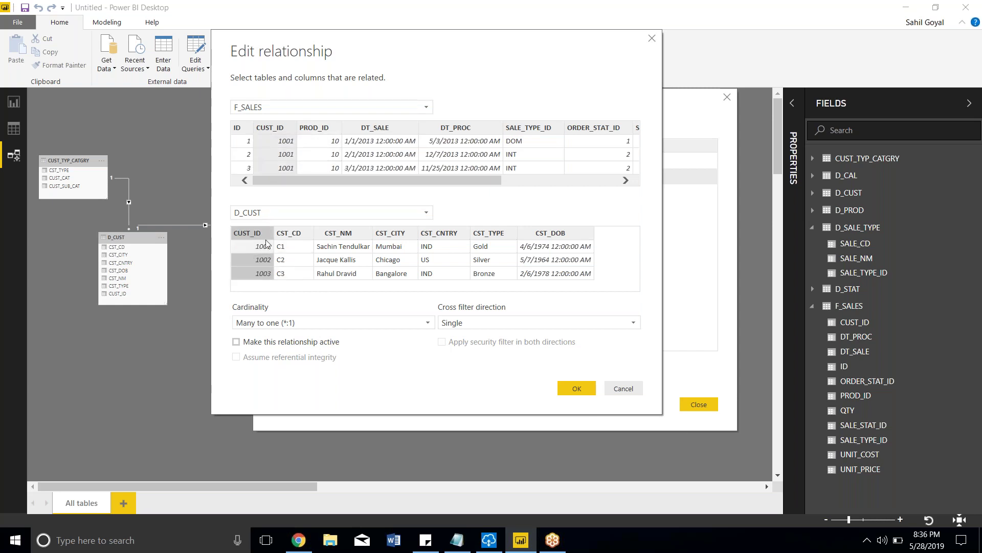
click(345, 324)
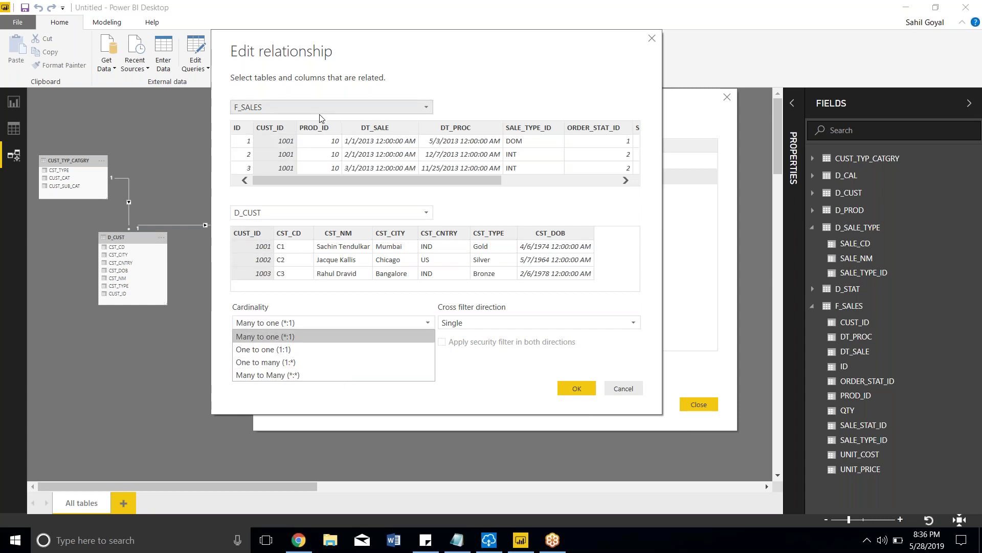
Swap the related tables back so D_CUST is the first table and F_SALES the second
click(294, 108)
click(294, 108)
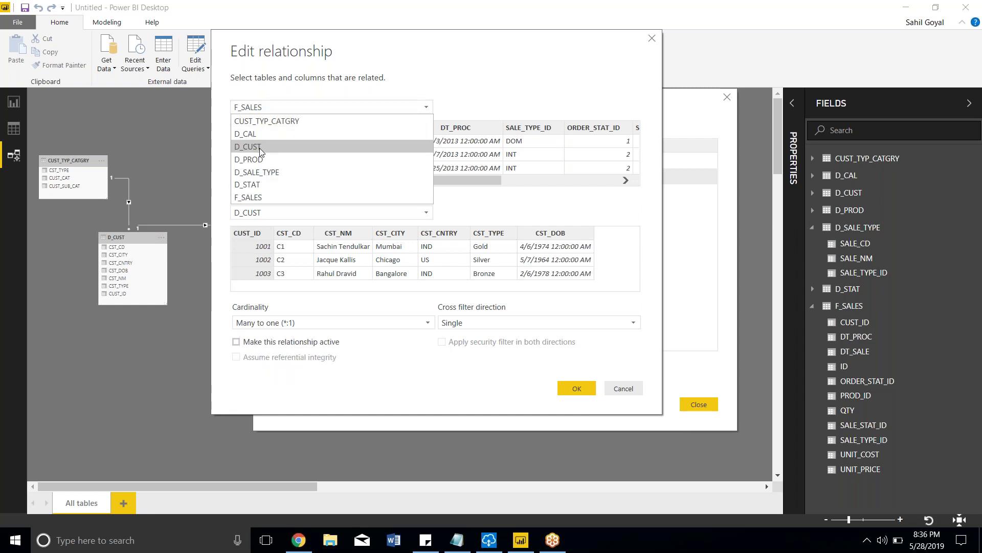
click(260, 149)
click(291, 212)
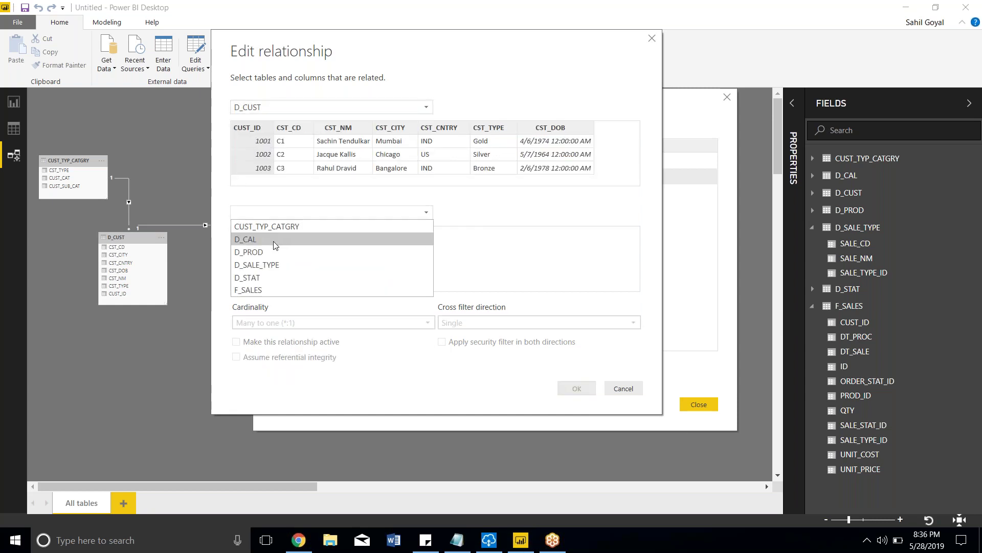
click(269, 288)
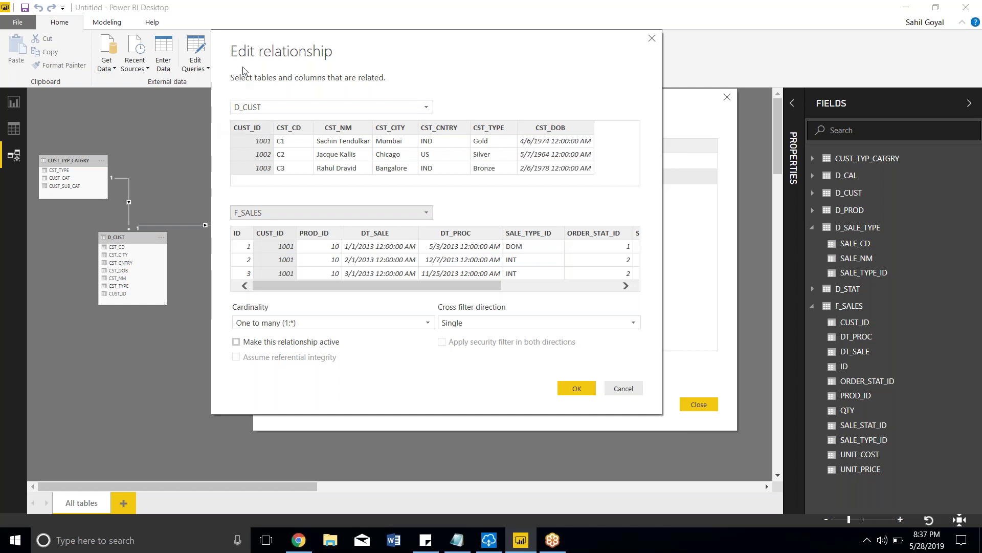
Try One to one cardinality for the D_CUST to F_SALES relationship and return it to One to many
drag(237, 36, 203, 13)
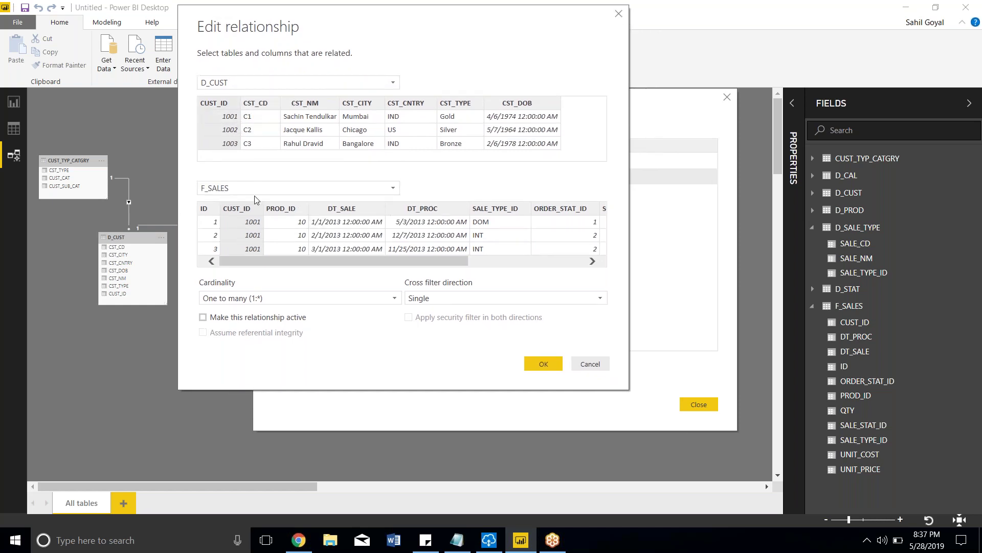
click(279, 299)
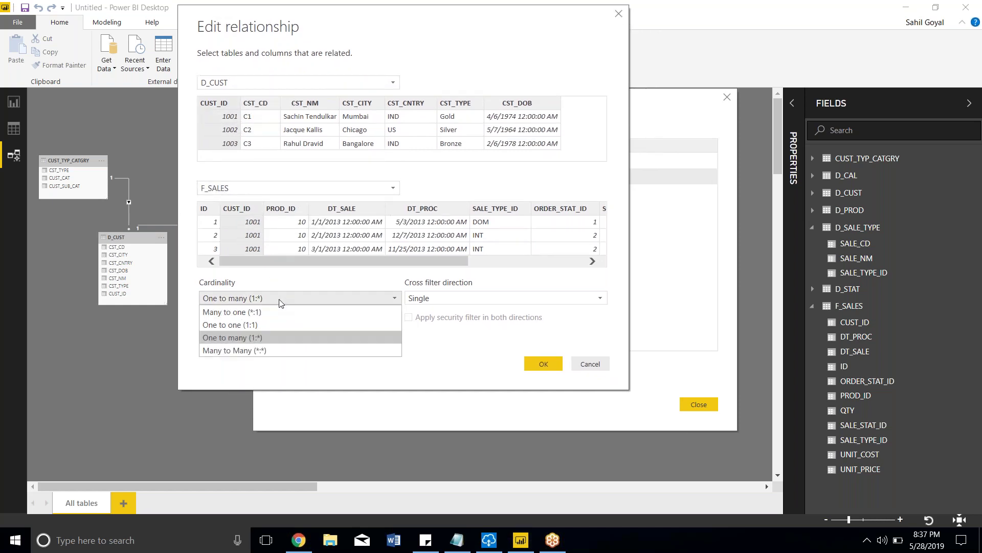
click(260, 328)
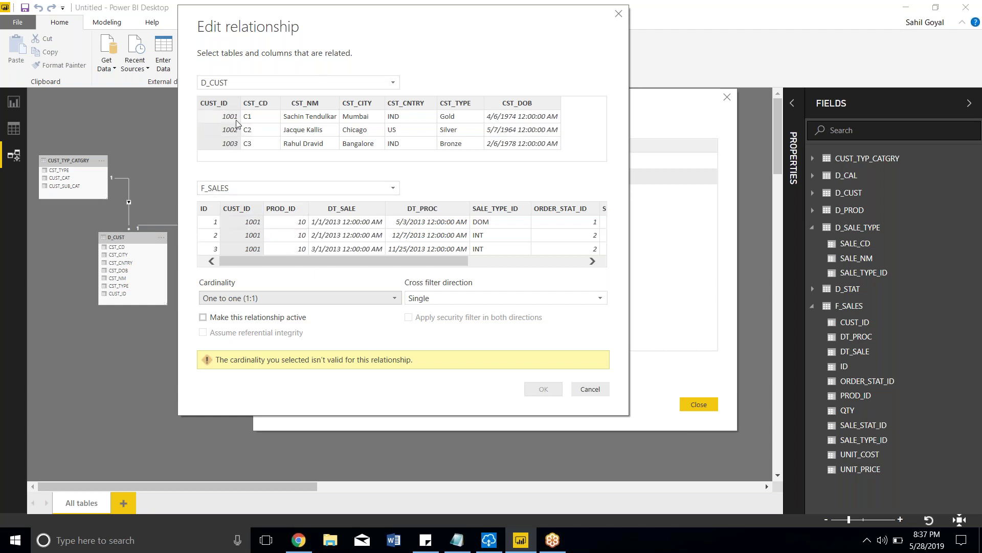
click(273, 301)
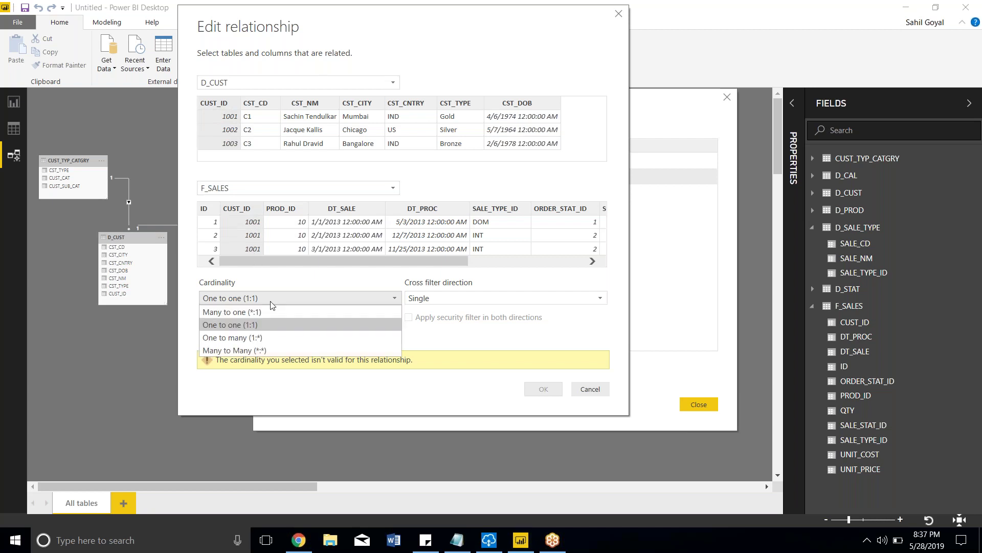
click(255, 338)
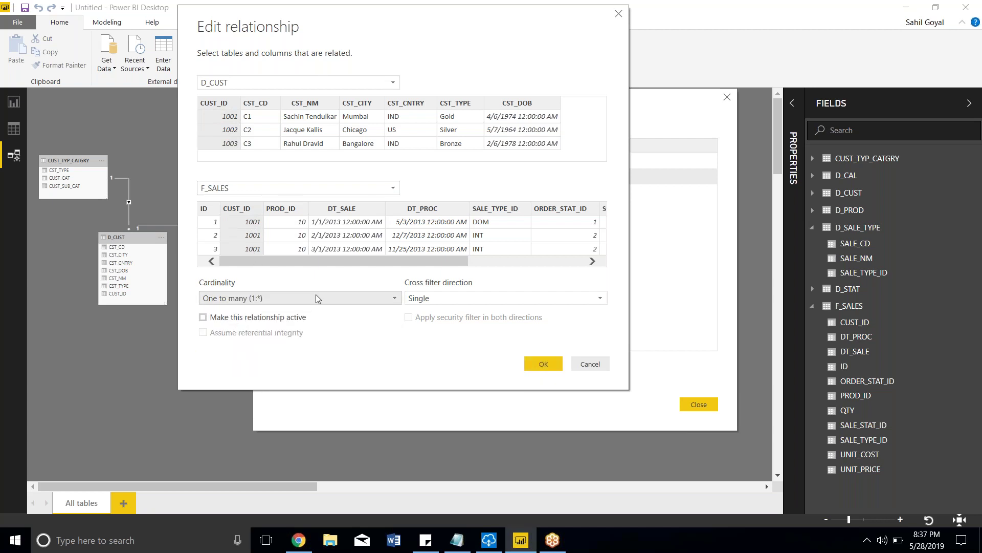
Set the D_CUST to F_SALES relationship's cross filter direction to Both, make it active and apply the edit
click(474, 299)
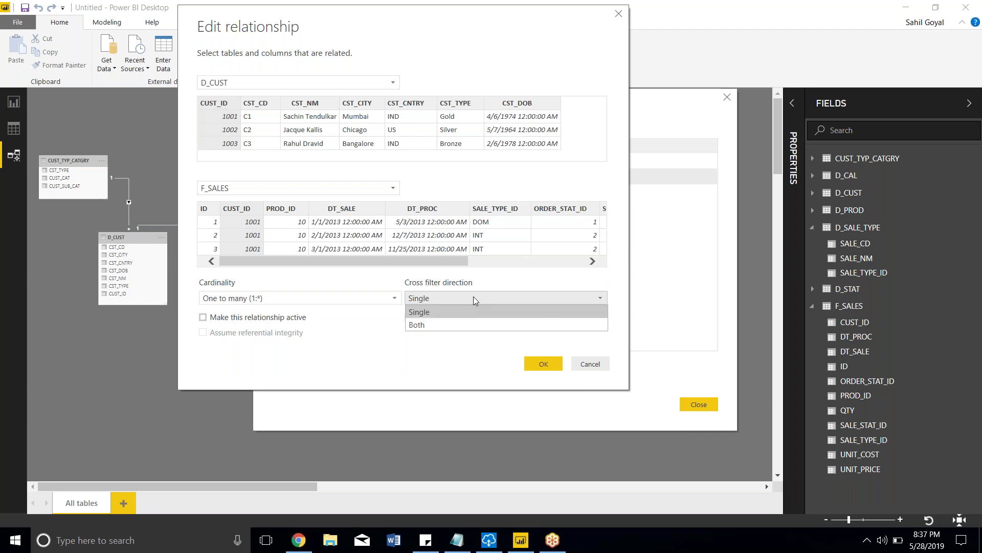
click(469, 84)
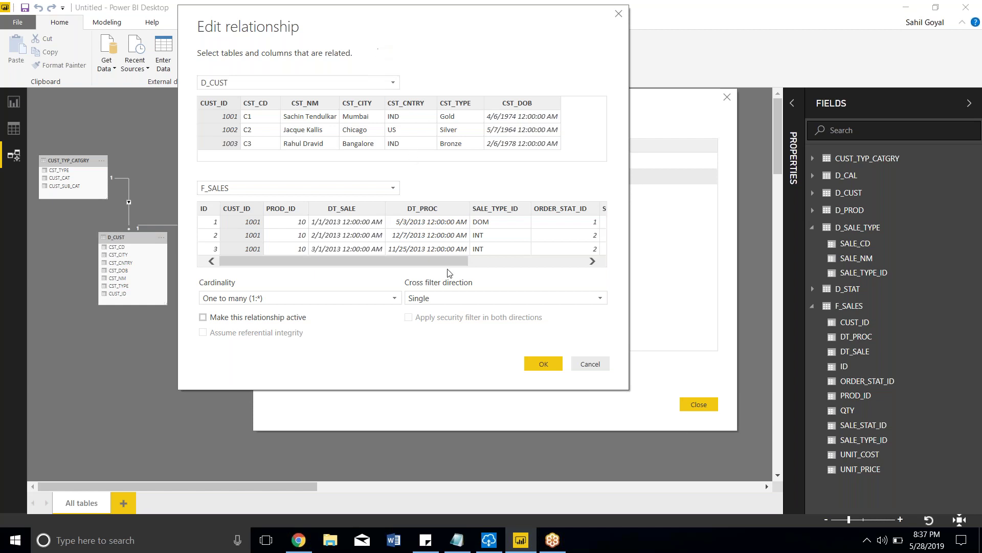
click(438, 298)
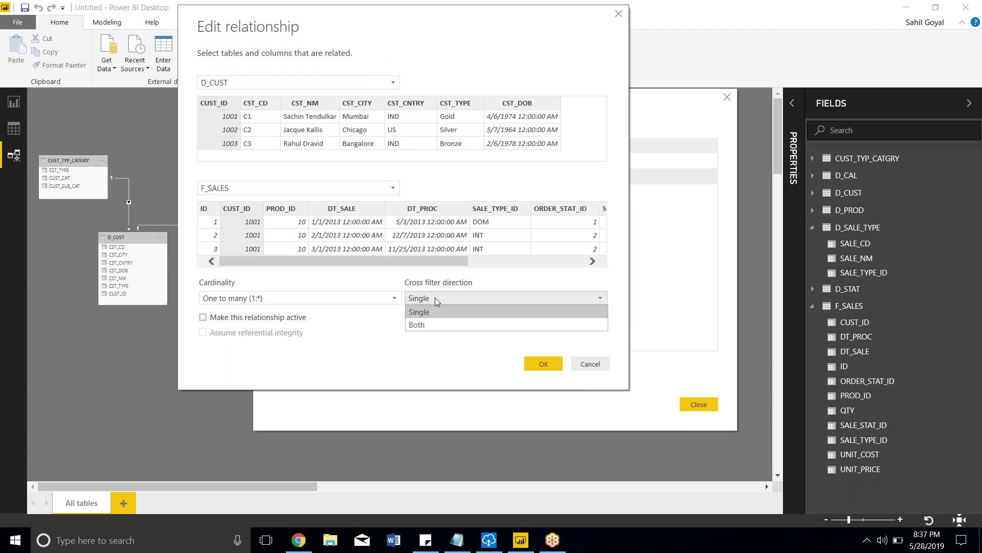
click(433, 326)
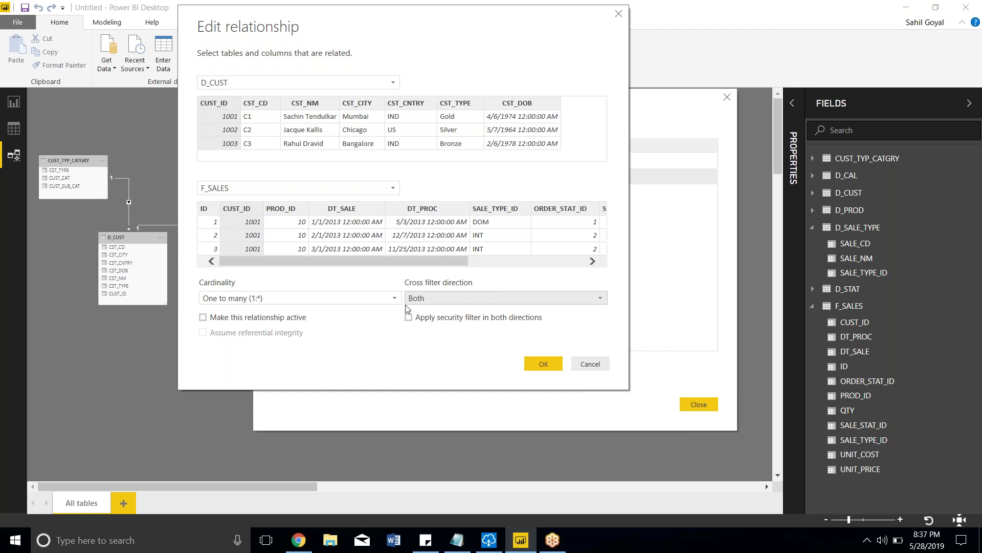
click(294, 322)
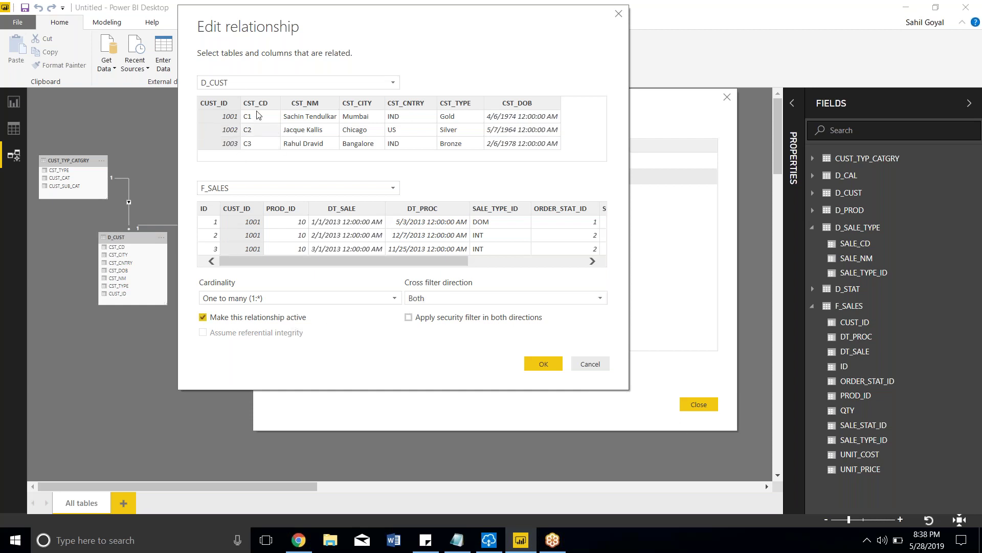
click(543, 364)
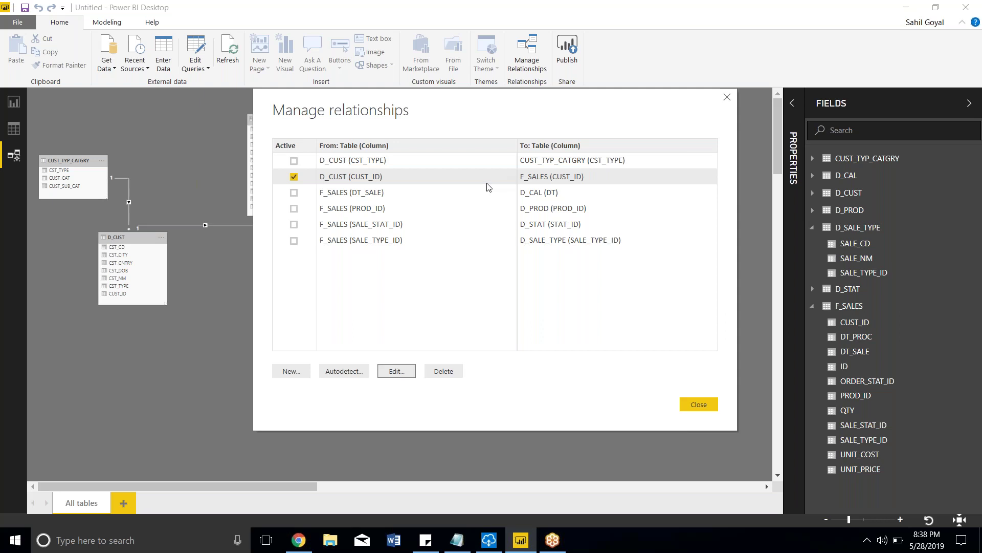
Reopen the D_CUST to F_SALES relationship and review its settings and the F_SALES column preview
click(409, 375)
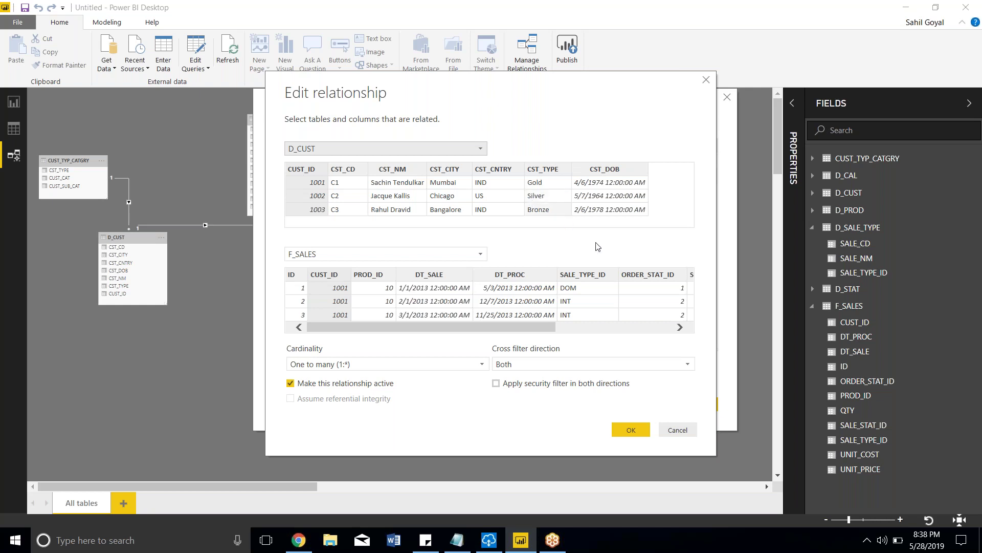
click(640, 330)
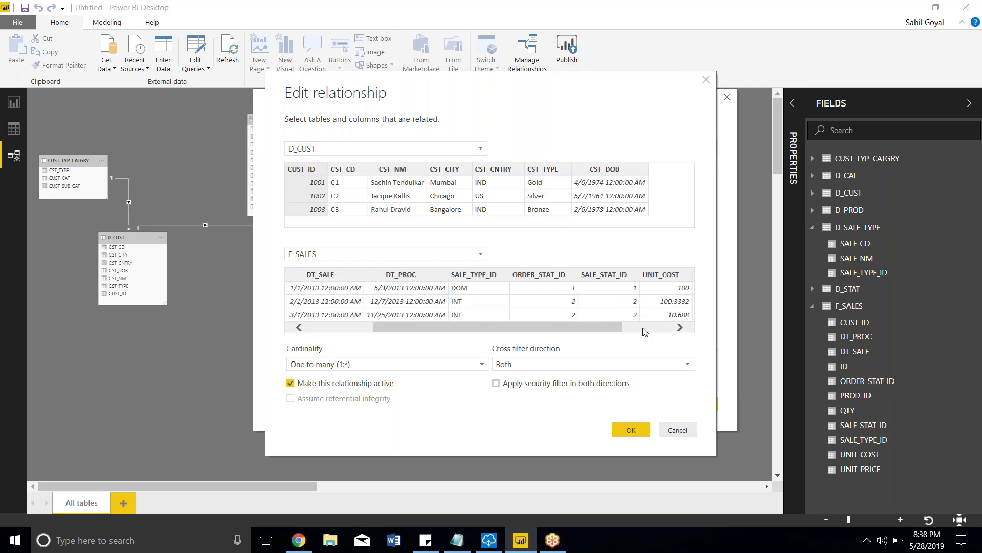
drag(640, 327, 524, 328)
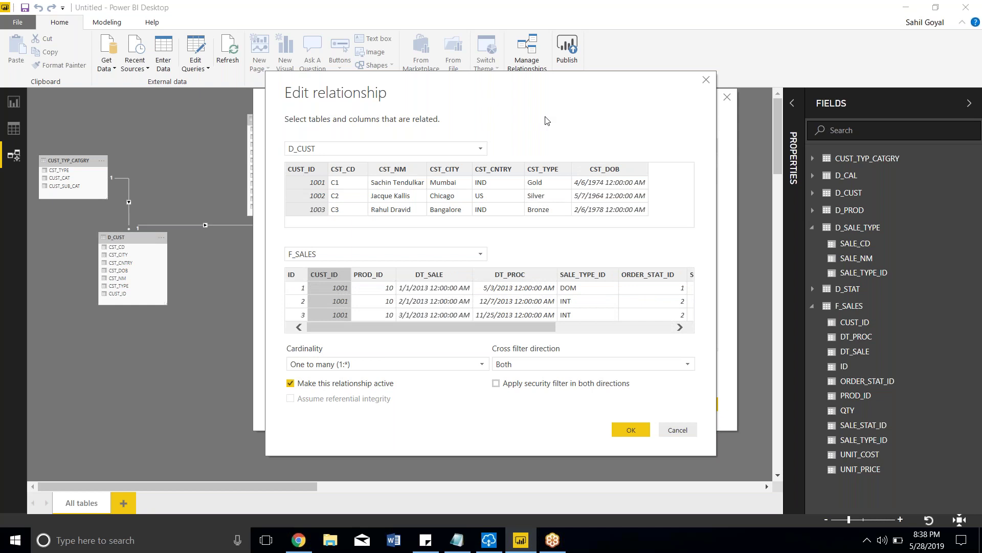
click(631, 429)
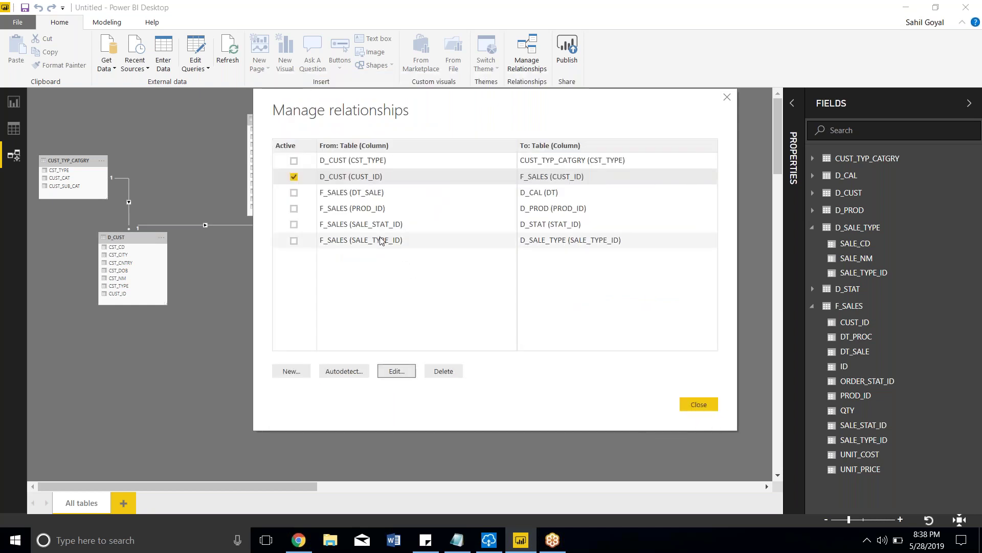
Deactivate the D_CUST to F_SALES relationship and edit the F_SALES (DT_SALE) to D_CAL (DT) relationship, choosing cross filter direction Both
click(373, 198)
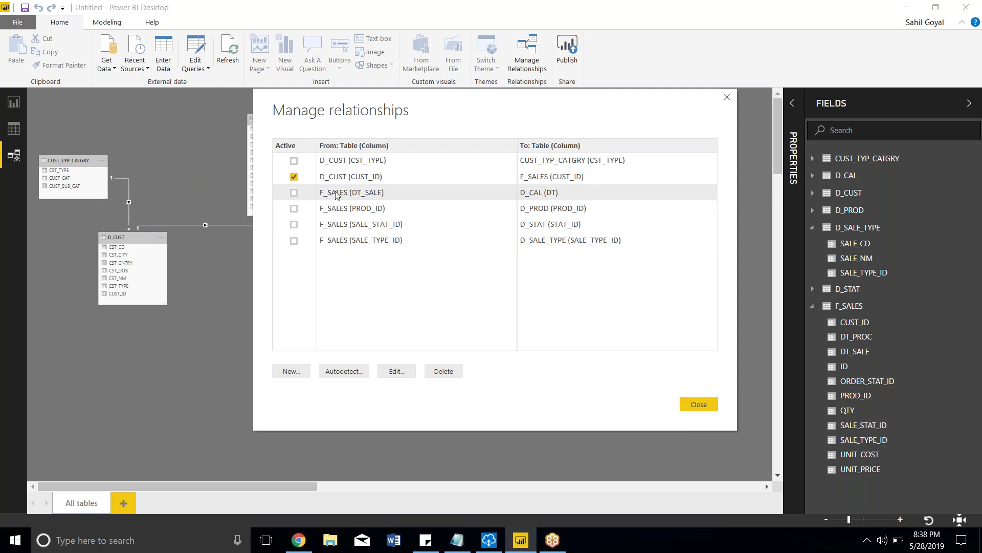
click(294, 177)
click(396, 372)
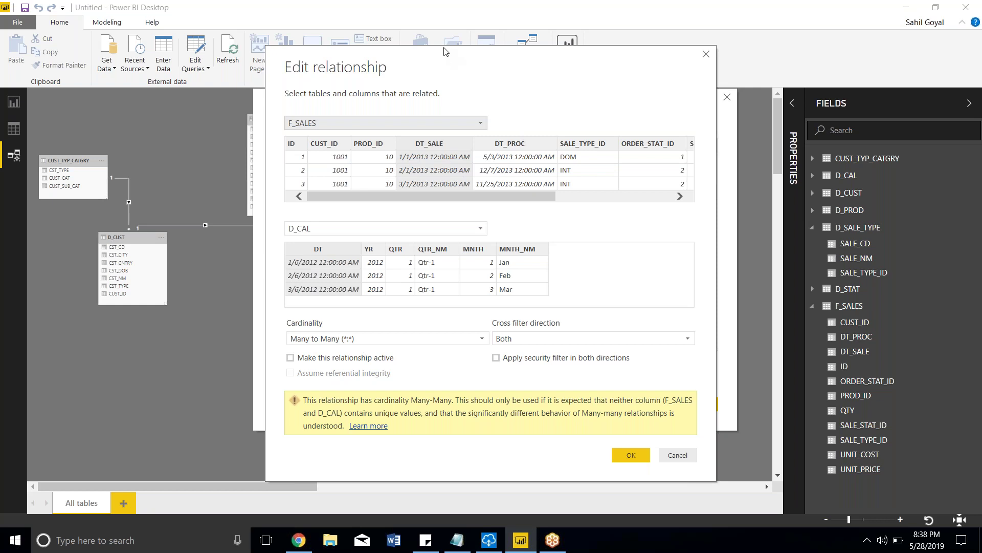
drag(443, 48, 432, 28)
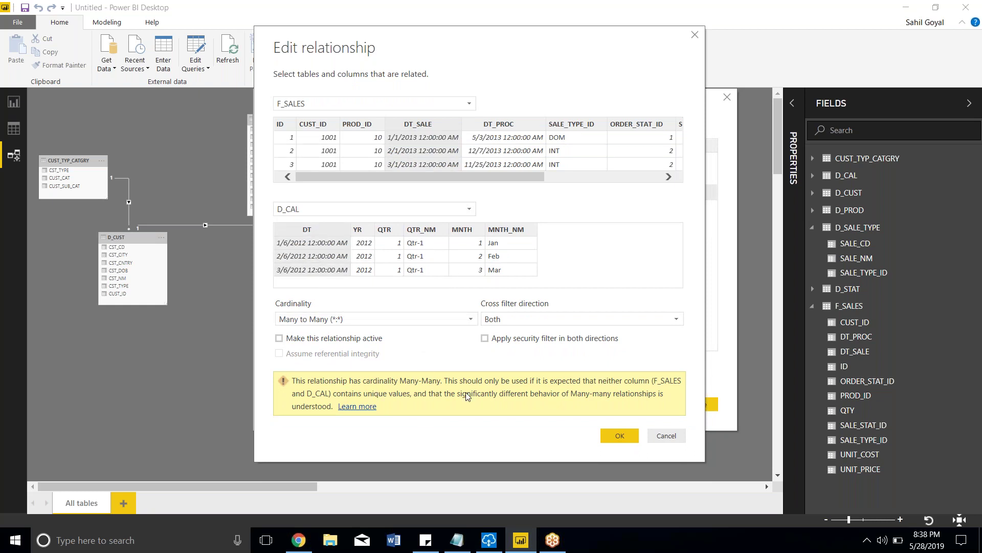
click(546, 319)
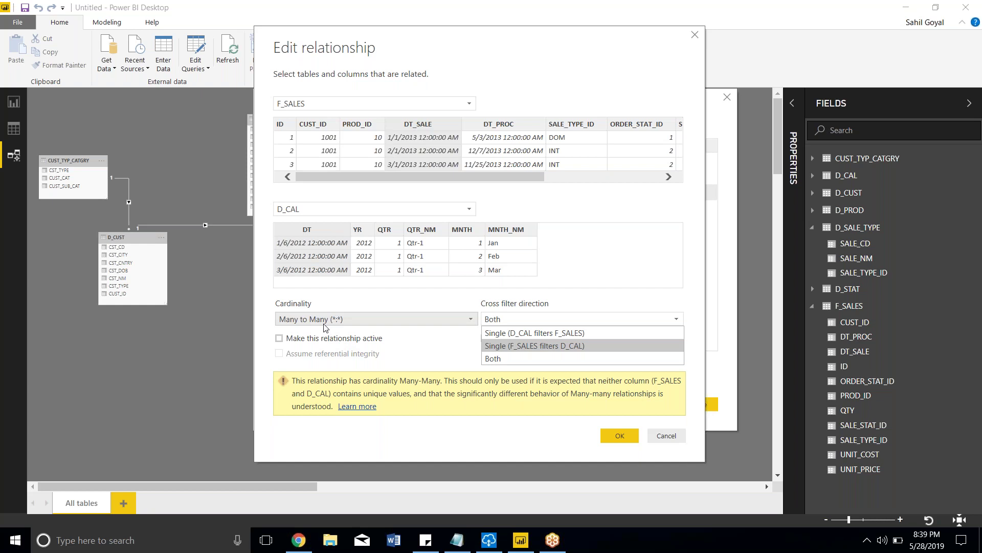
click(496, 356)
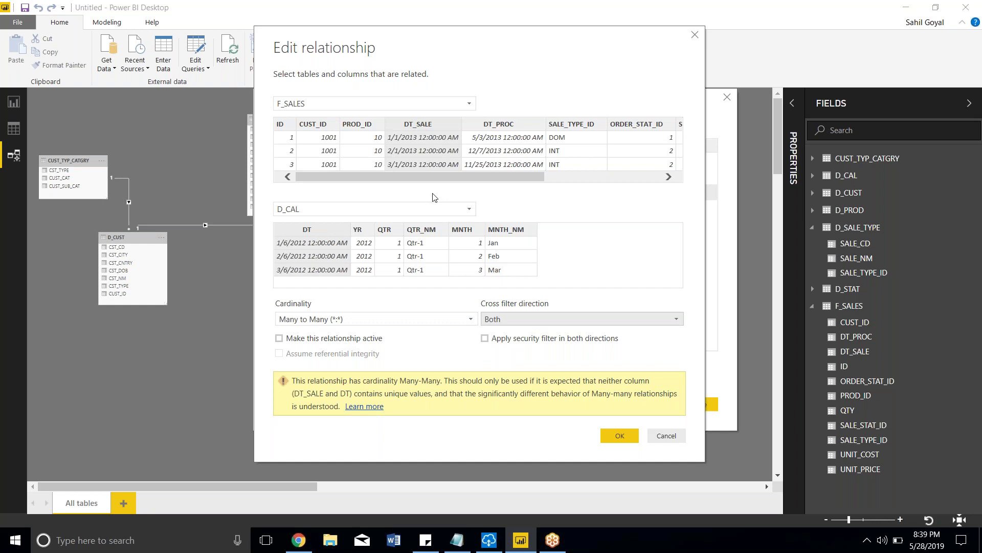
click(634, 434)
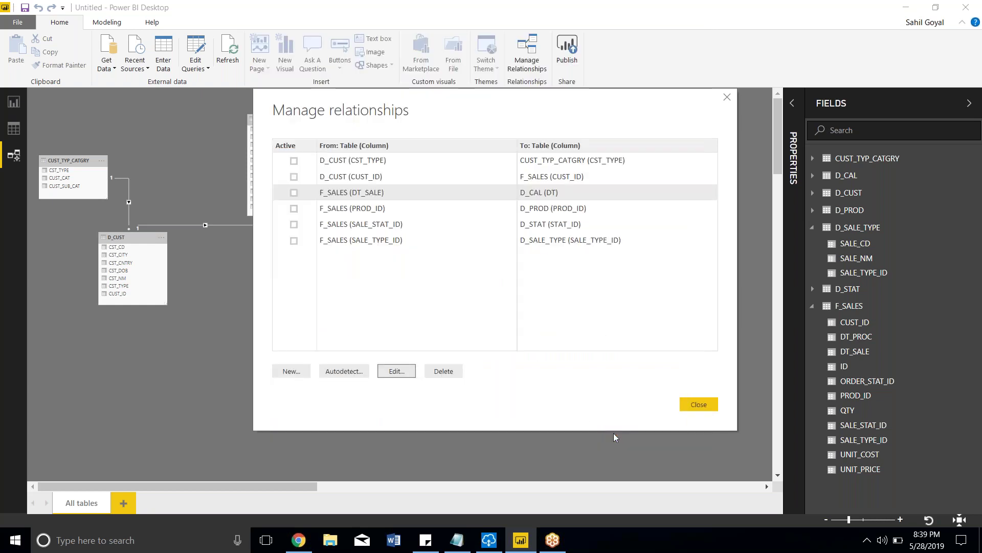
Close the relationship list and rearrange the model diagram: F_SALES in the middle, CUST_TYP_CATGRY below D_CUST, D_PROD to the lower right of F_SALES
click(702, 404)
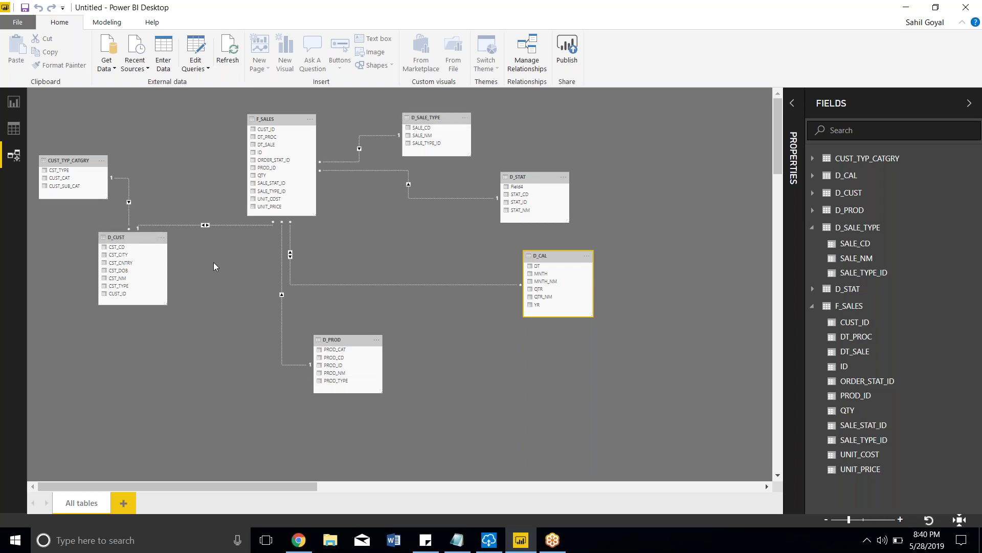
drag(148, 237, 218, 238)
drag(84, 160, 142, 364)
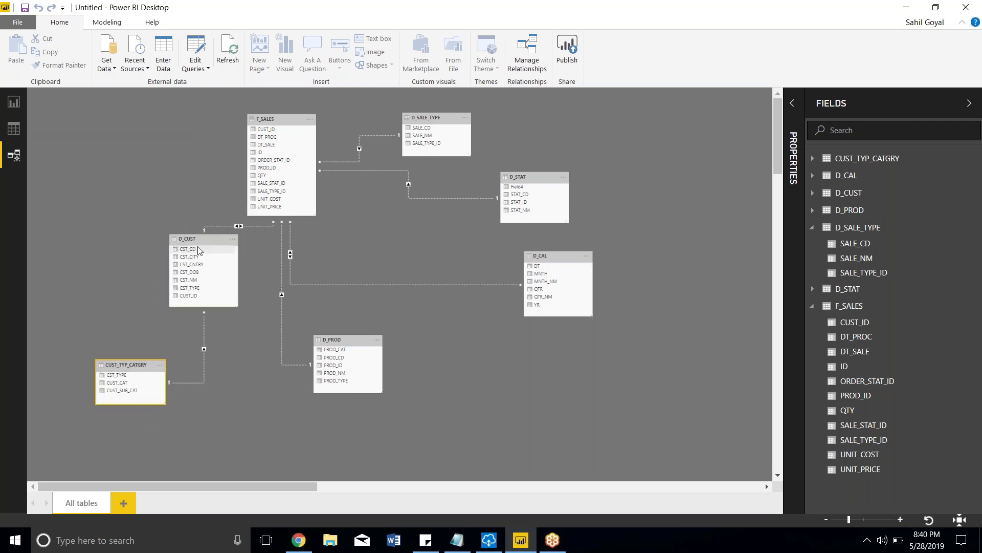
drag(201, 239, 137, 221)
drag(284, 123, 291, 227)
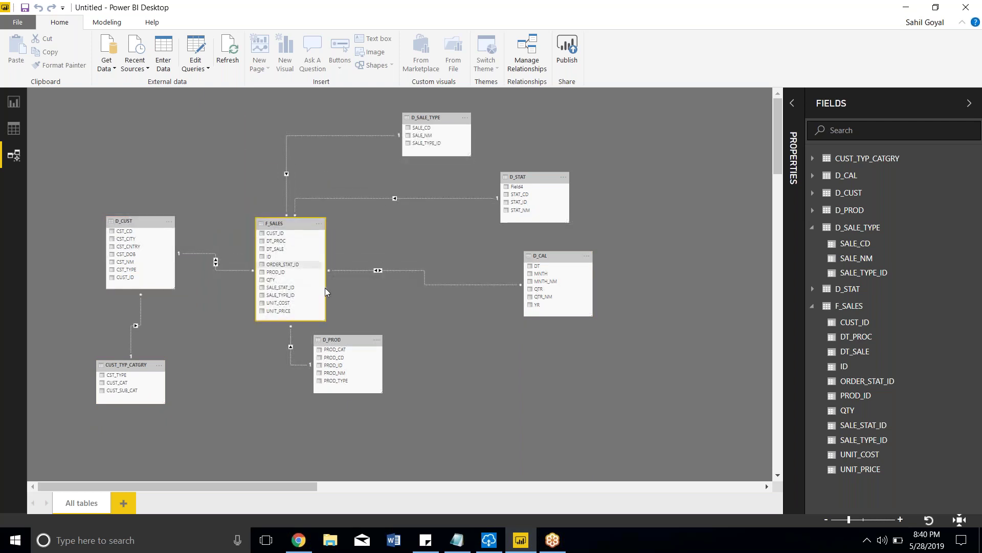
drag(351, 339, 442, 366)
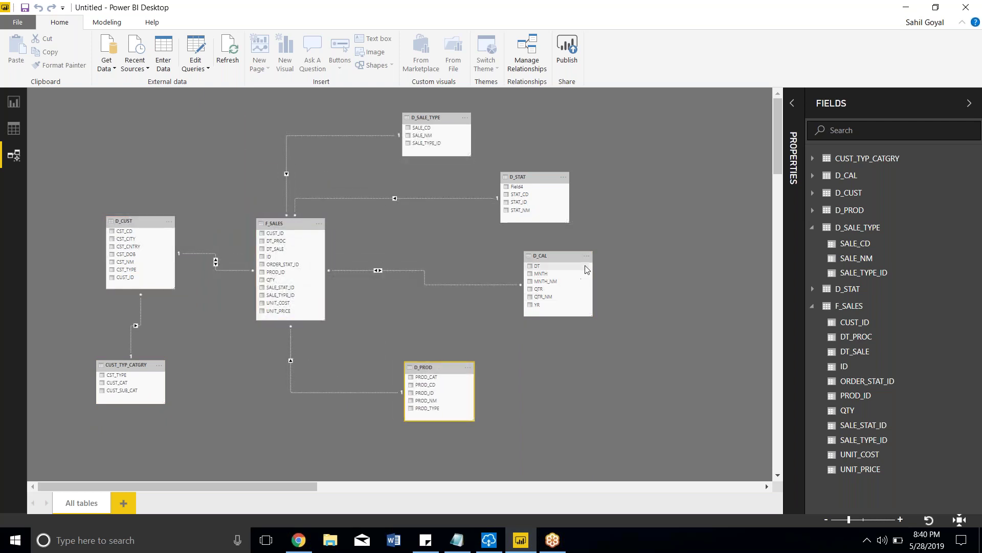
Place D_SALE_TYPE above D_CUST, stack D_STAT, D_CAL and D_PROD on the other side of F_SALES, and line up D_CUST with CUST_TYP_CATGRY
click(432, 119)
drag(432, 118, 165, 128)
click(529, 179)
drag(529, 179, 462, 126)
drag(559, 259, 476, 246)
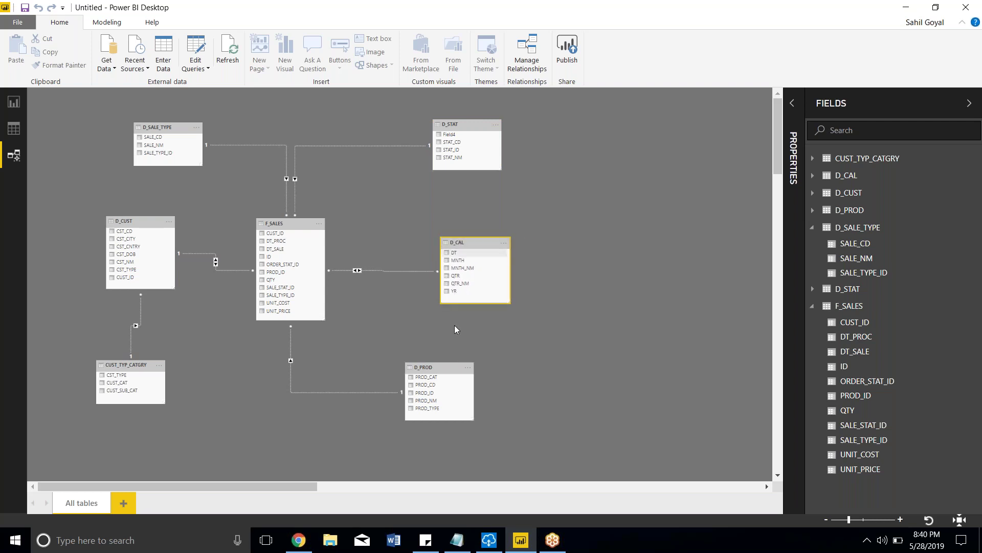
drag(444, 369, 484, 352)
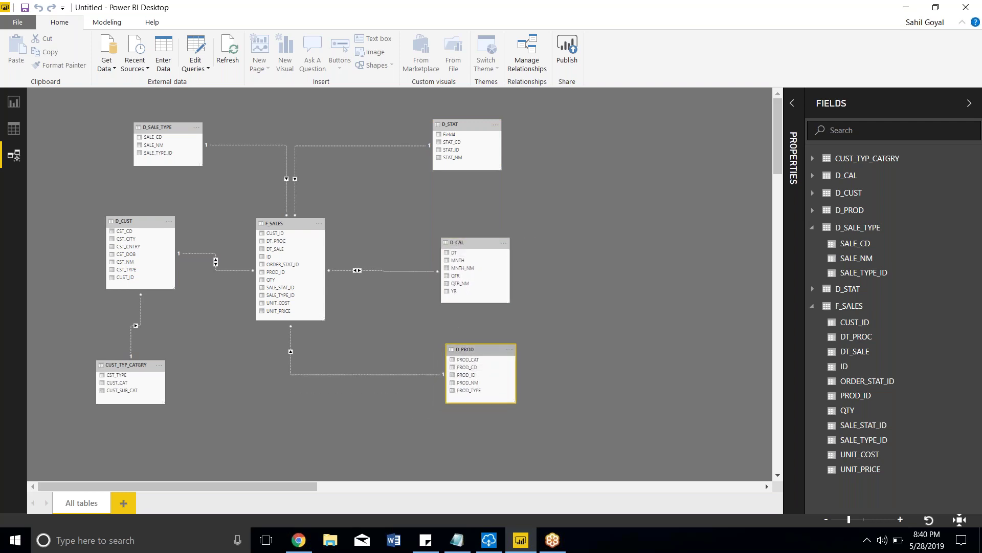
drag(150, 360, 159, 347)
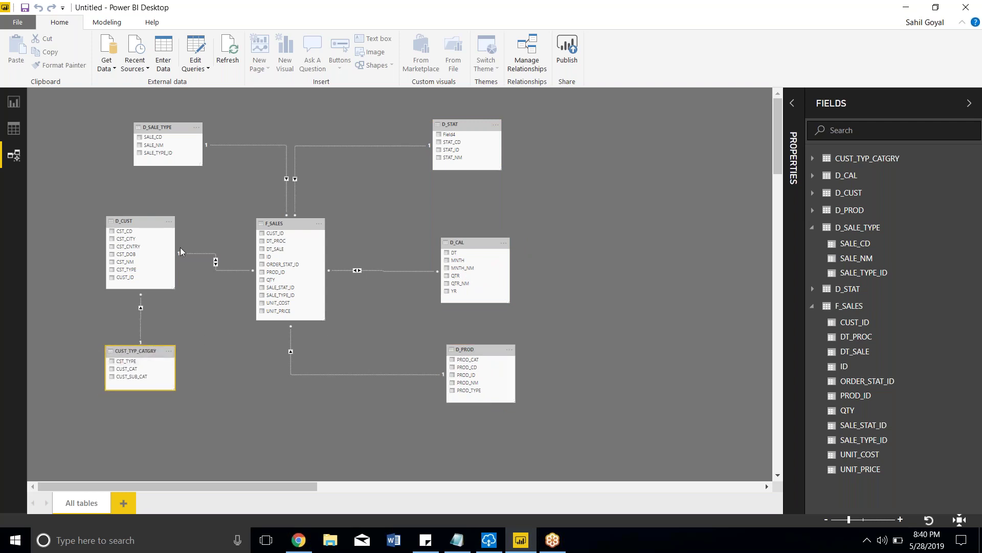
mouse_move(149, 221)
mouse_down()
mouse_move(150, 246)
mouse_move(148, 233)
mouse_up()
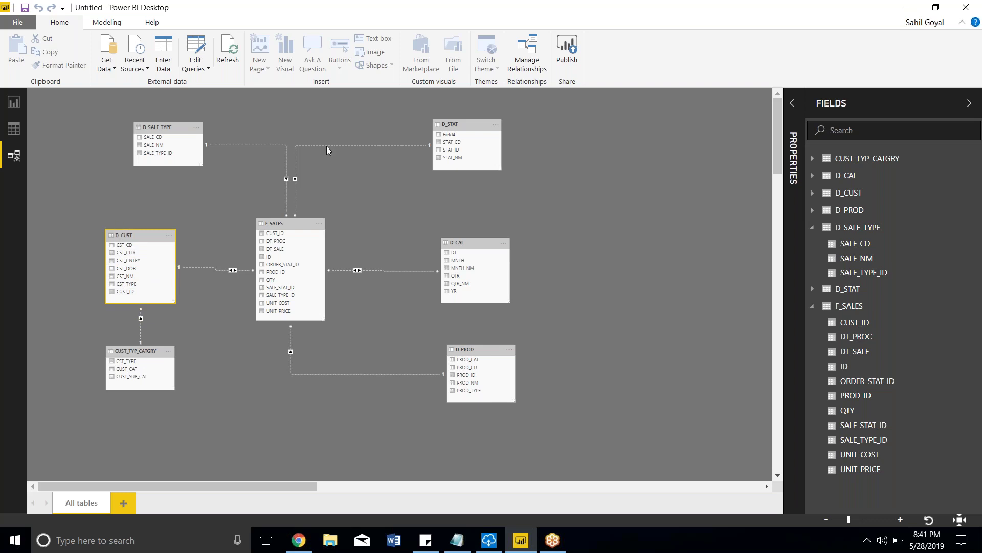
Collapse the D_SALE_TYPE and F_SALES field lists and open the Power Query Editor
click(813, 227)
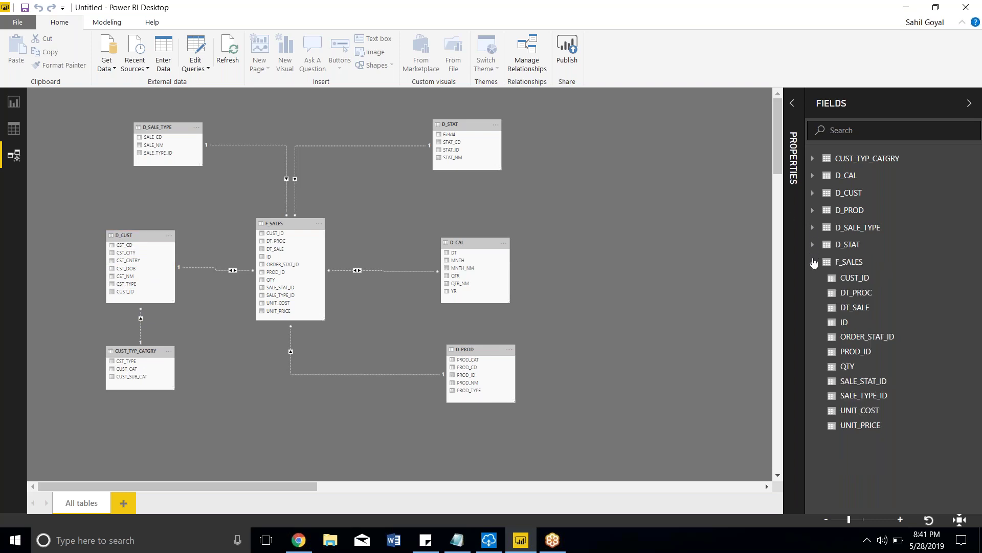
click(812, 262)
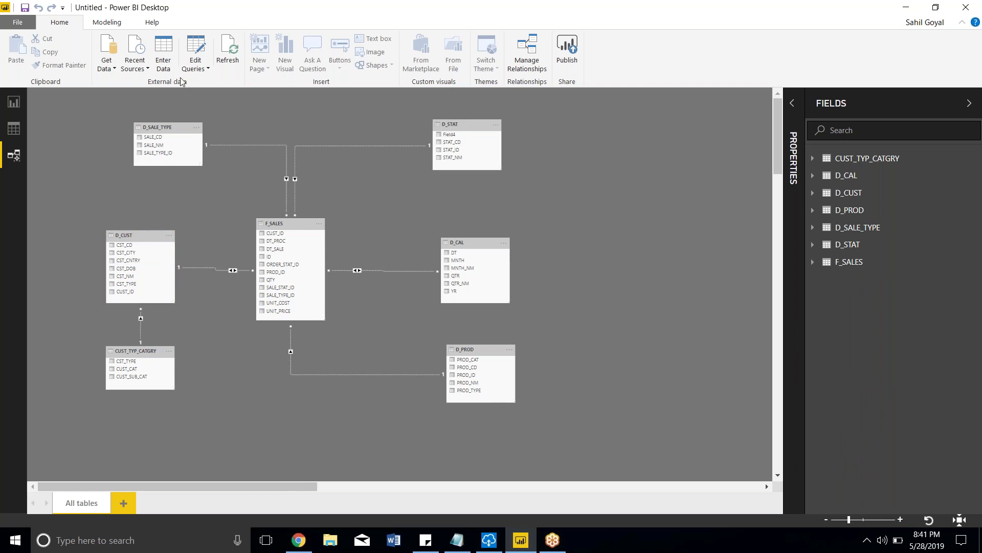
click(207, 69)
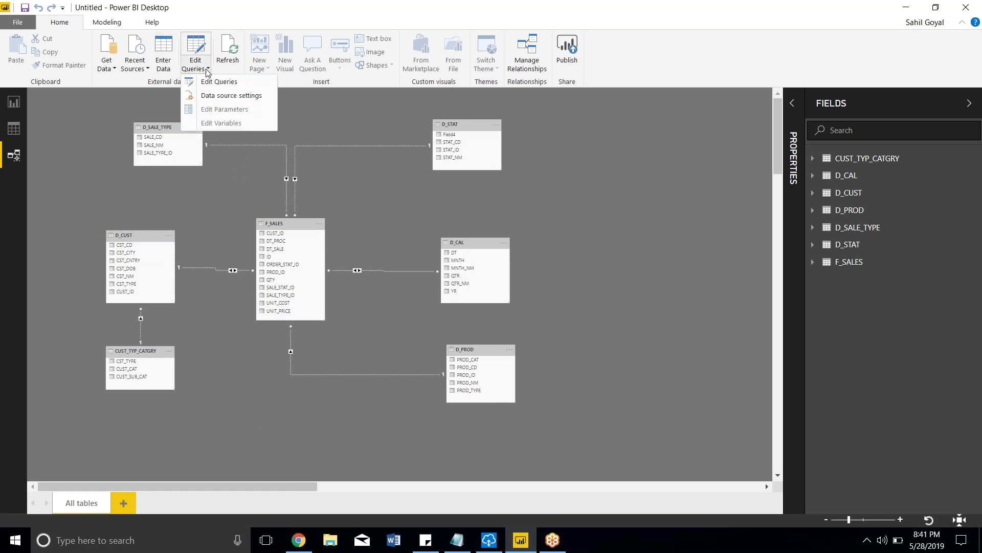
click(223, 83)
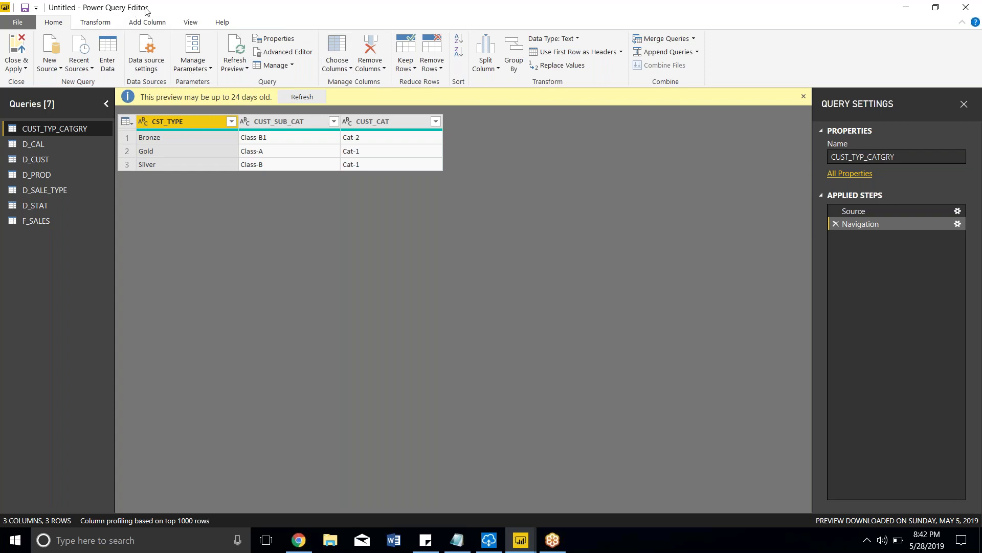
Refresh the outdated data previews of the CUST_TYP_CATGRY, D_CUST and D_CAL queries
click(296, 99)
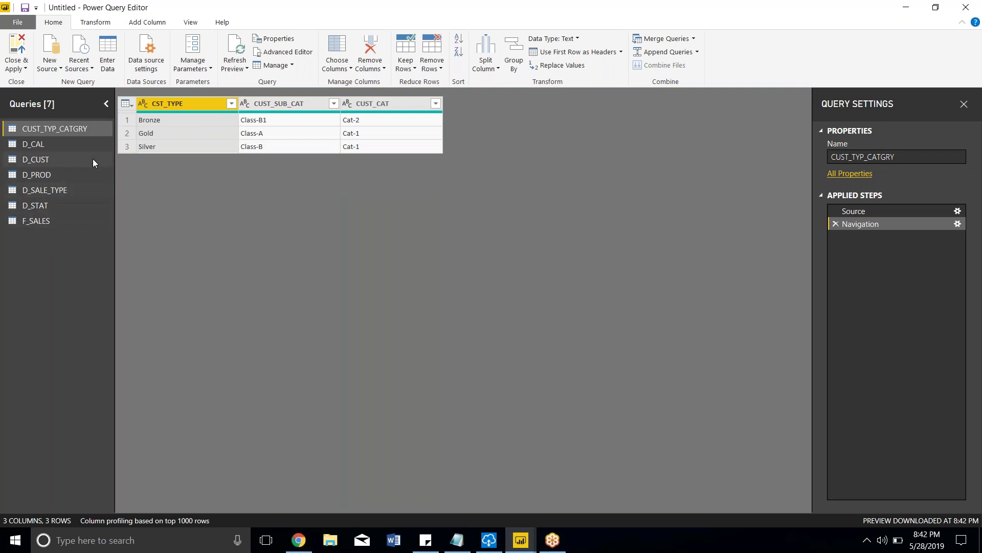
click(46, 160)
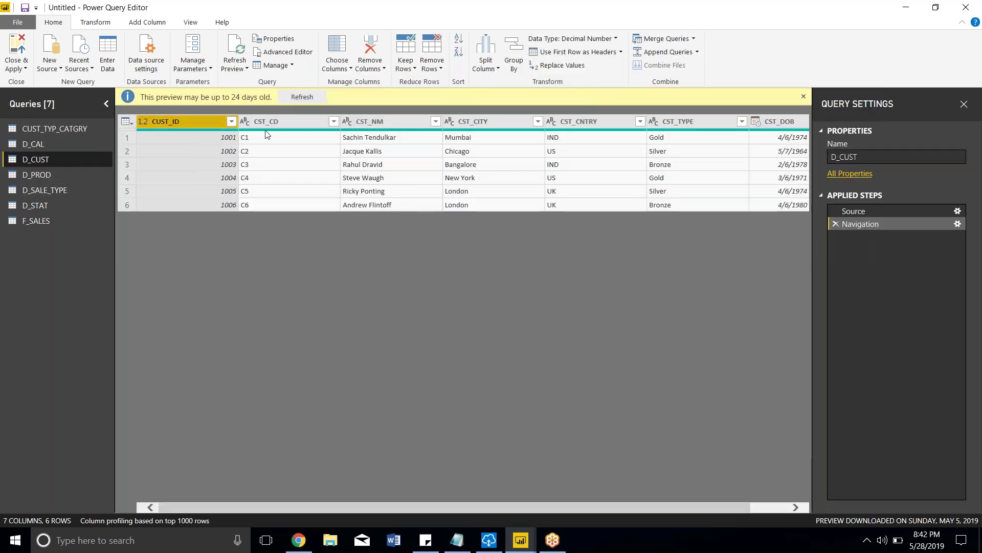
click(303, 100)
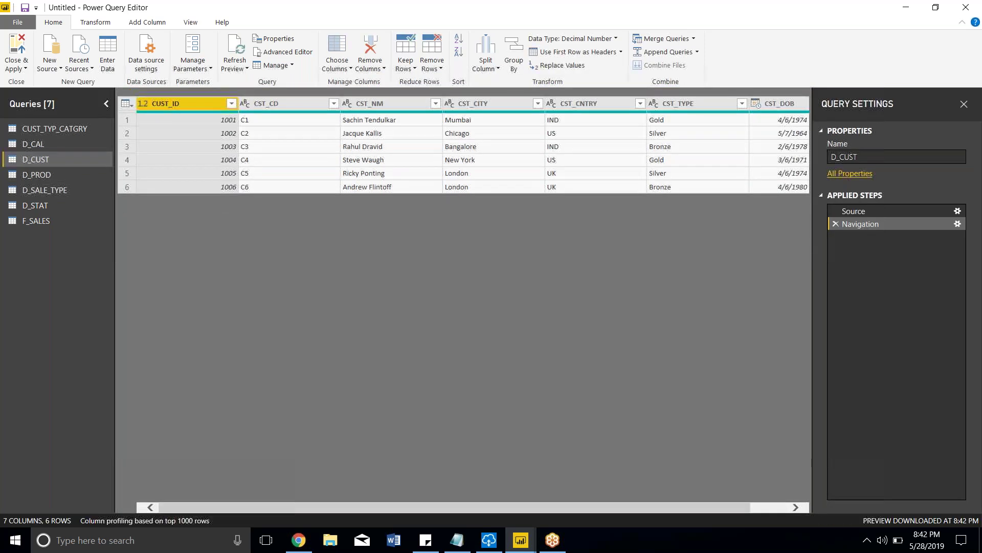
click(37, 128)
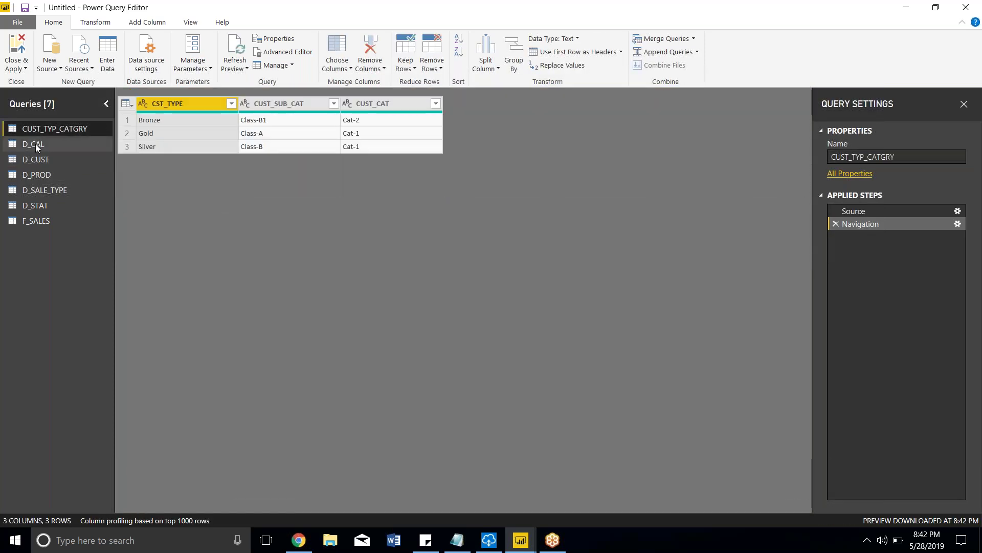
click(35, 144)
click(300, 98)
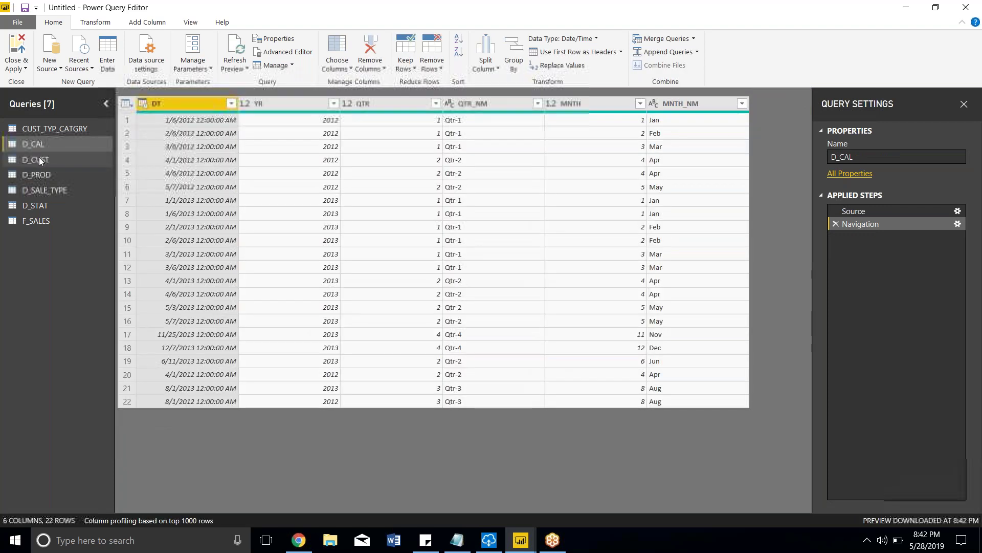
Refresh the outdated data previews of the D_PROD, D_SALE_TYPE, D_STAT and F_SALES queries
click(39, 158)
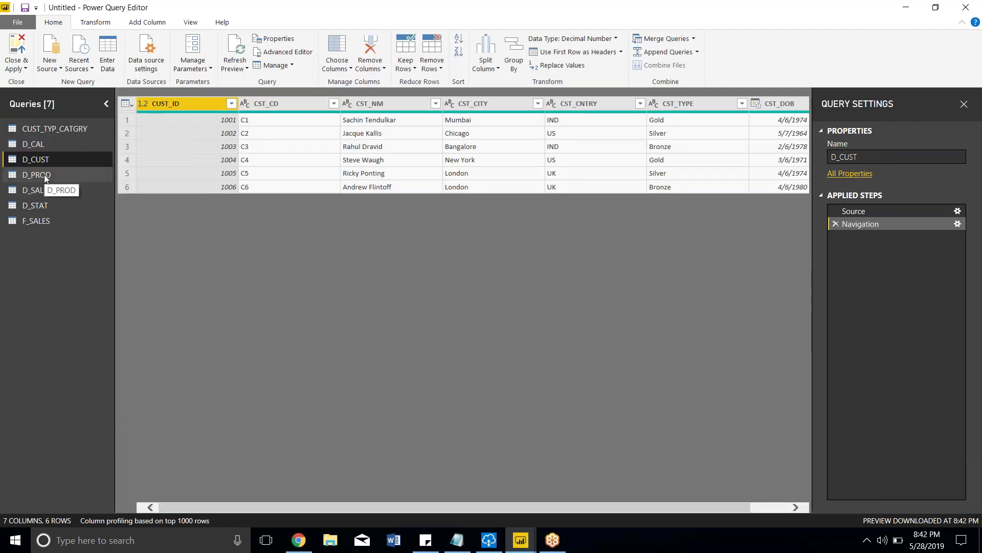
click(44, 174)
click(302, 96)
click(45, 190)
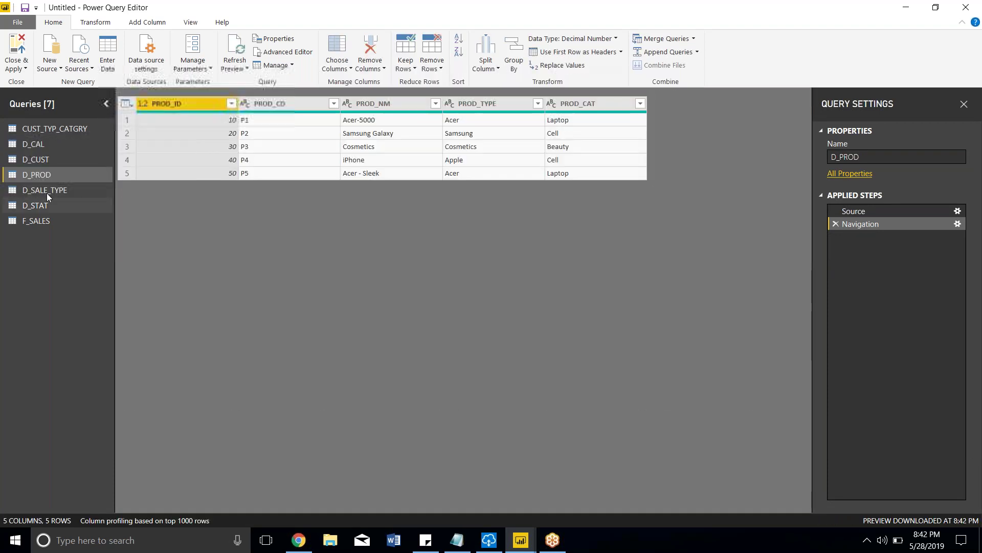
click(312, 94)
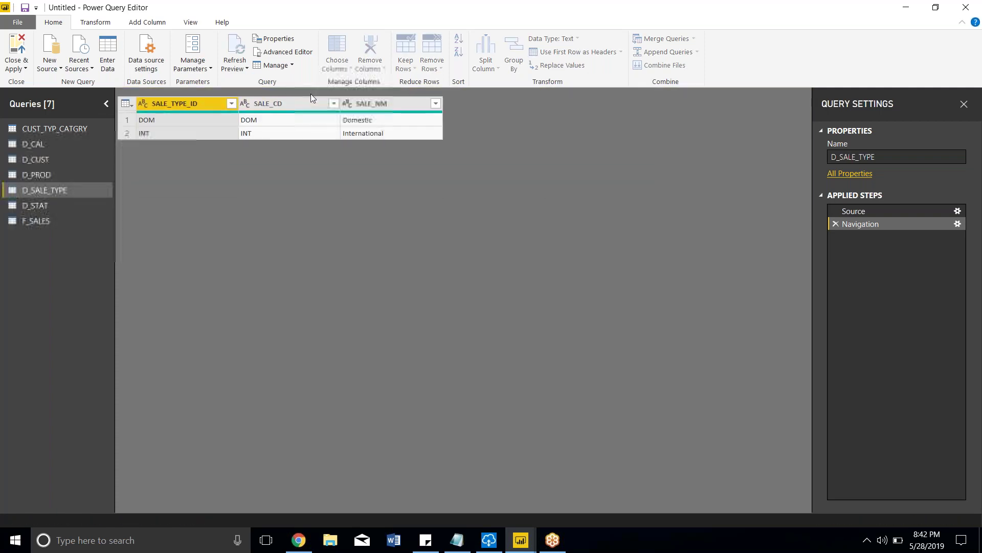
click(51, 207)
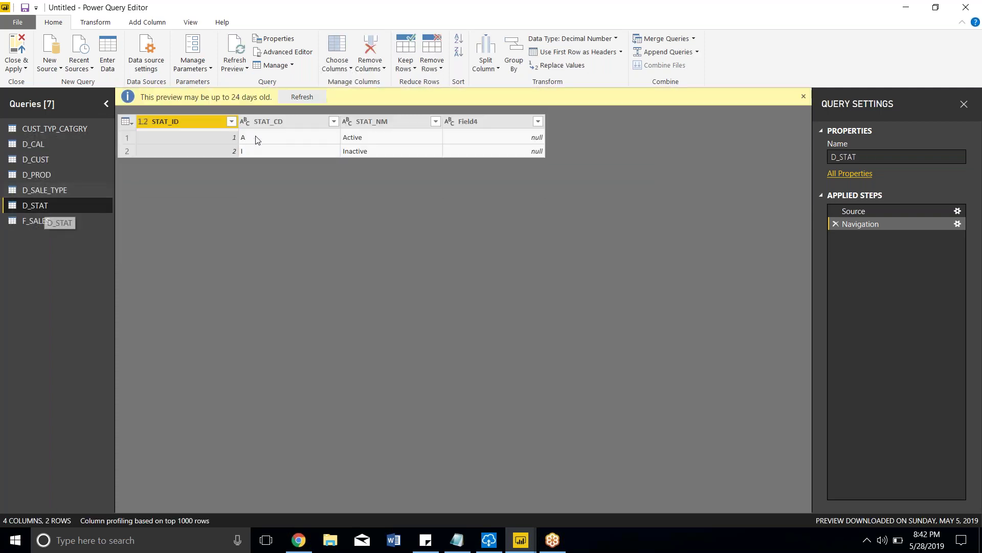
click(312, 96)
click(35, 224)
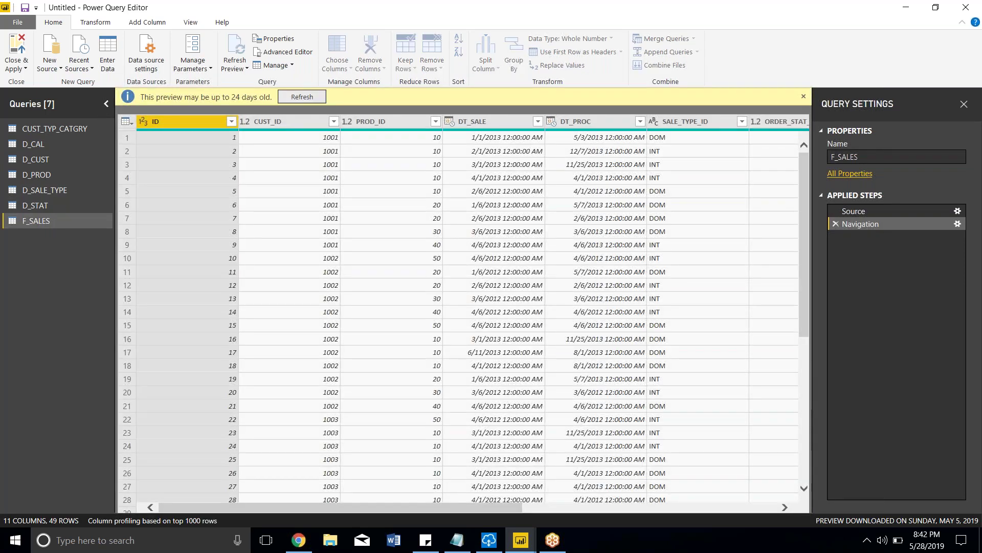
click(313, 97)
click(185, 105)
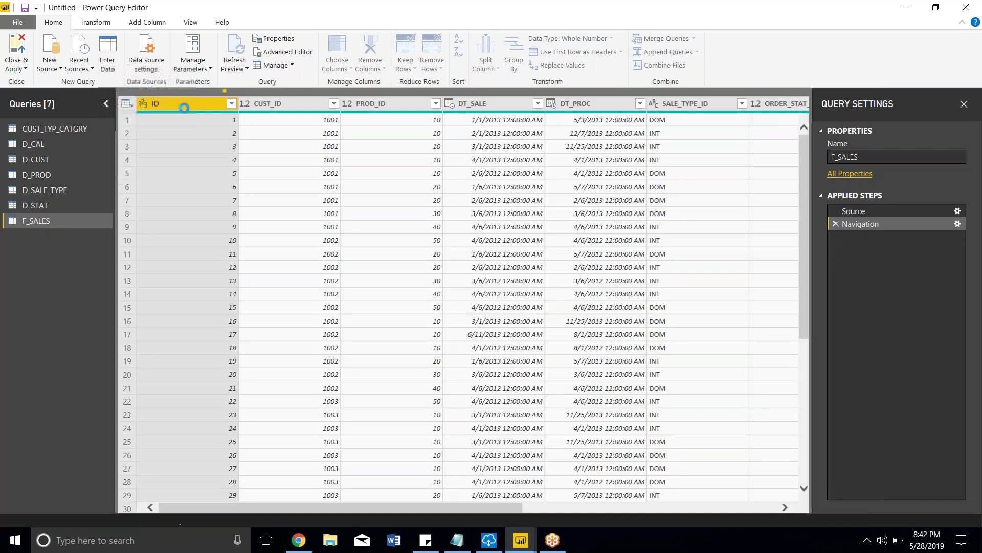
Review the D_CAL, D_CUST and CUST_TYP_CATGRY query data, comparing the CST_TYPE column shared by D_CUST and CUST_TYP_CATGRY
click(68, 127)
click(51, 145)
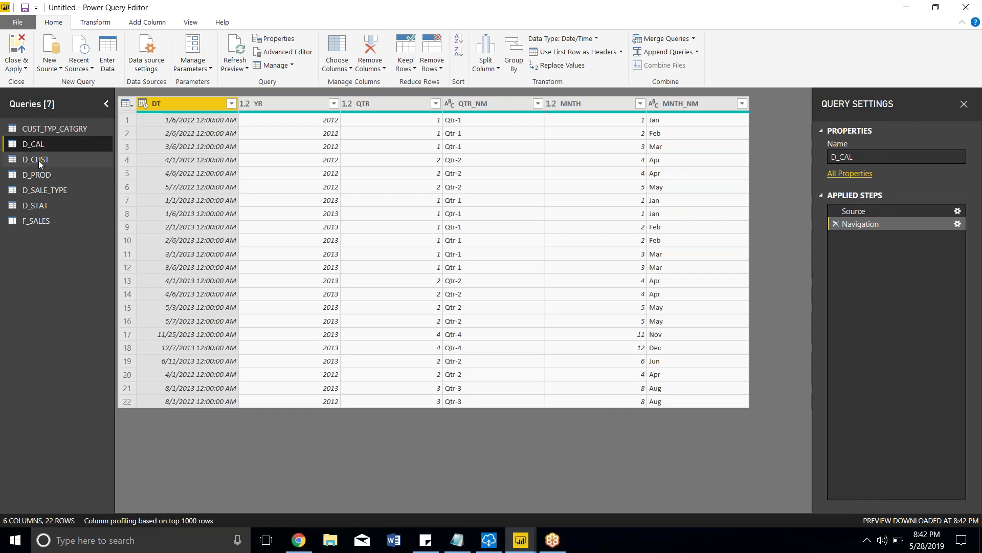
click(38, 163)
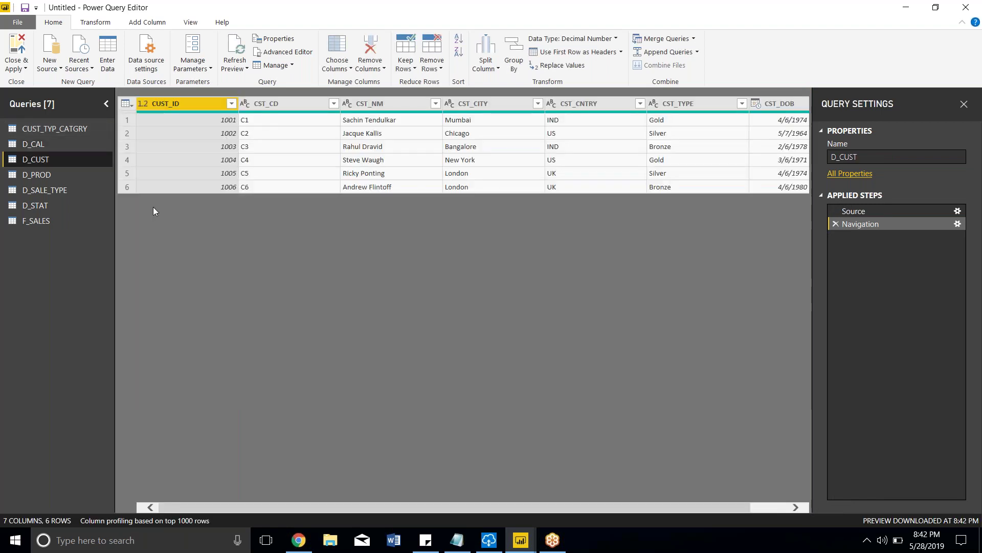
drag(434, 509, 632, 505)
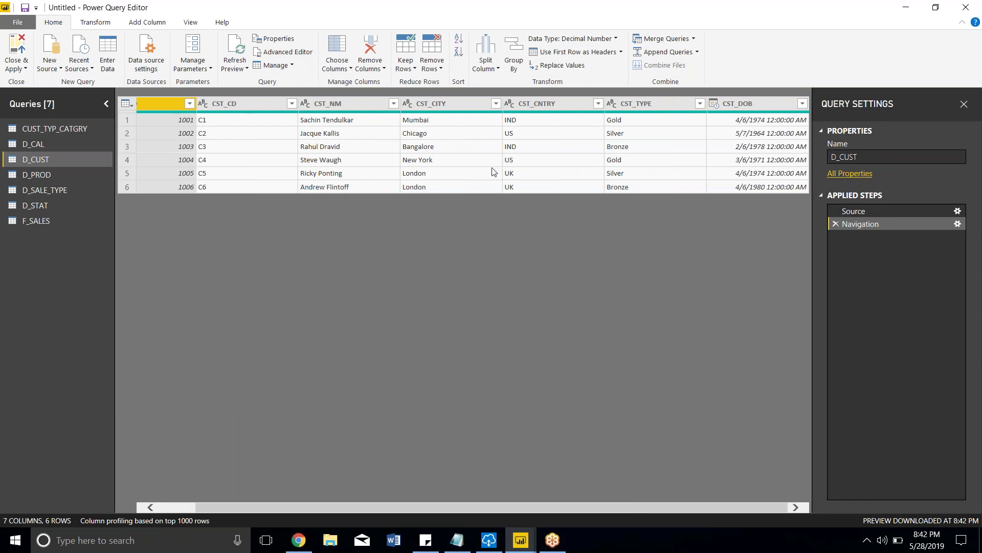
click(78, 131)
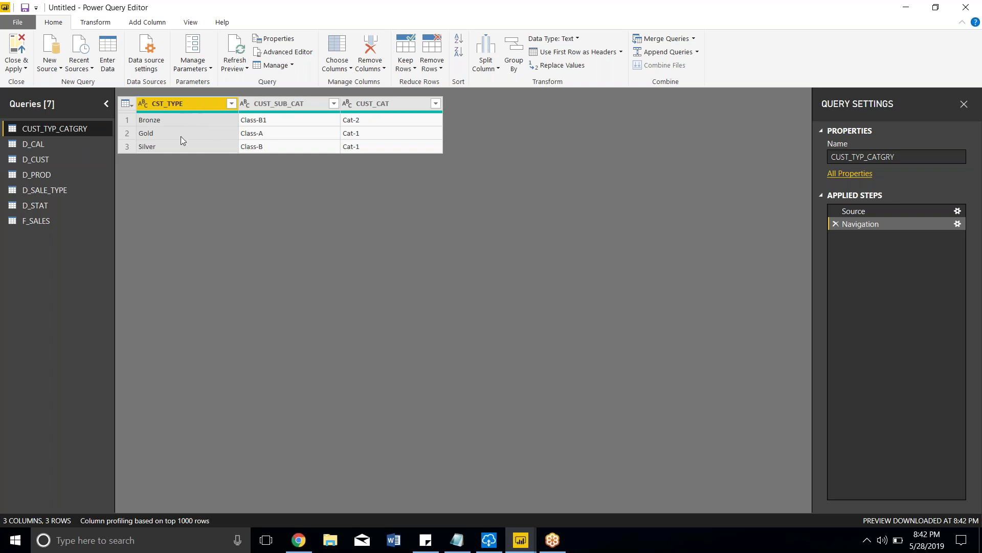
click(40, 159)
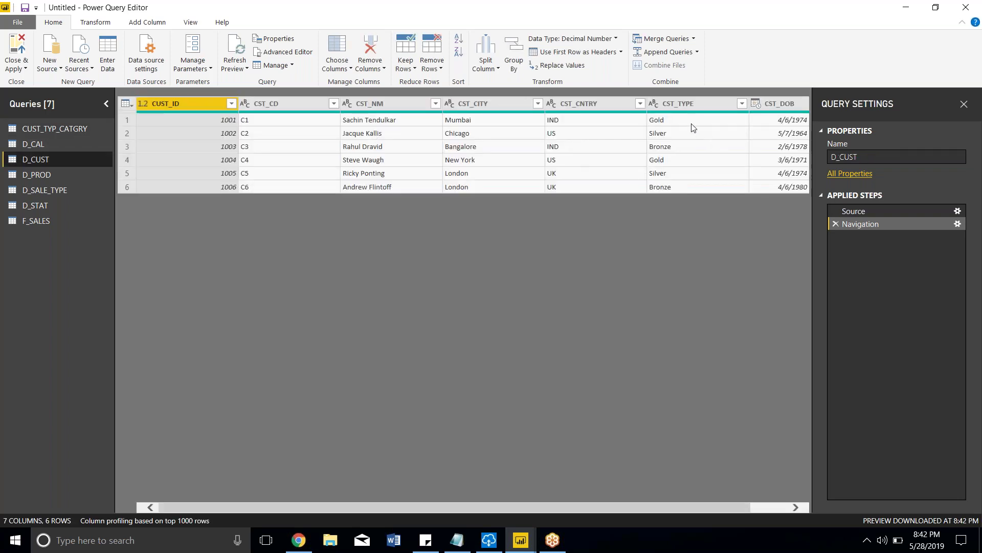
click(75, 132)
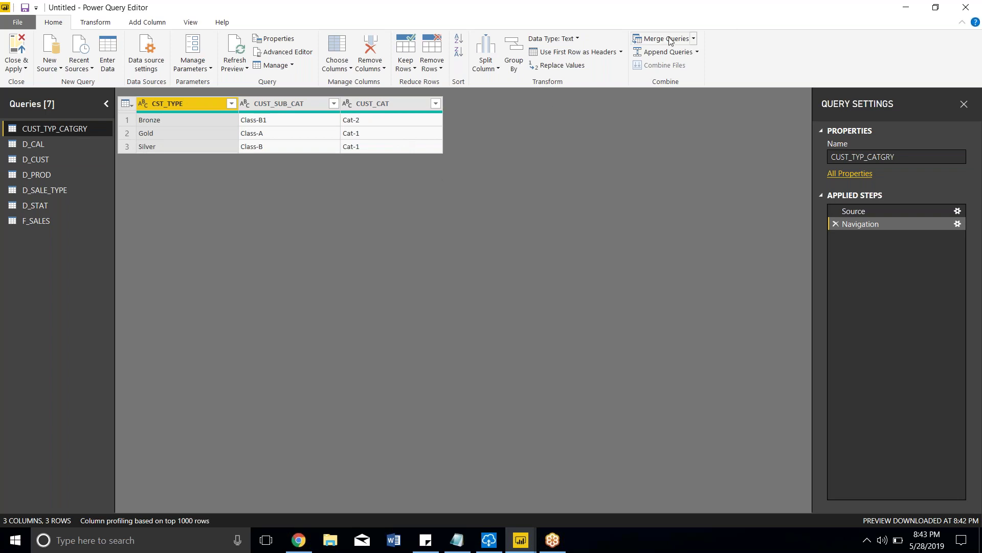
Start a Merge Queries operation on the D_CUST query, with CUST_TYP_CATGRY as the second table
click(694, 39)
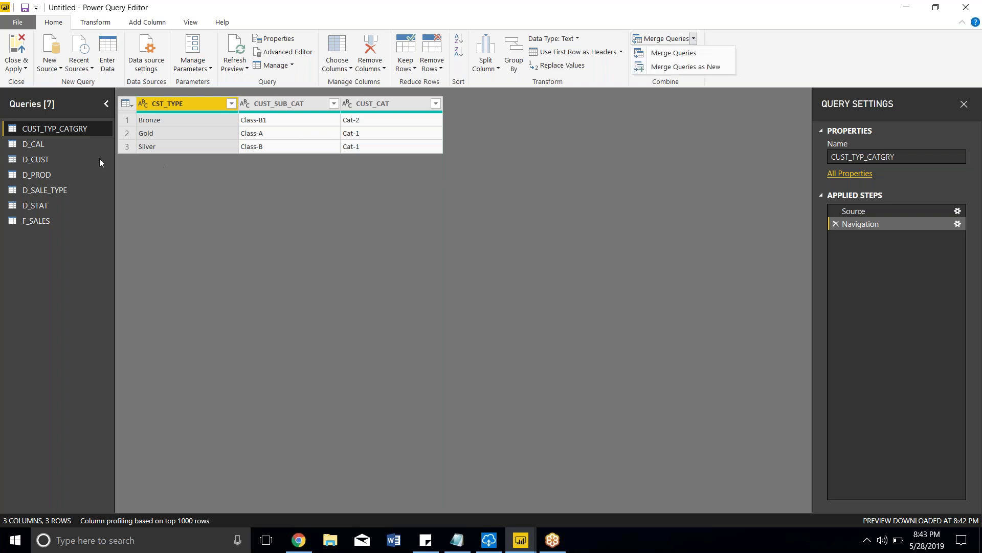
click(39, 160)
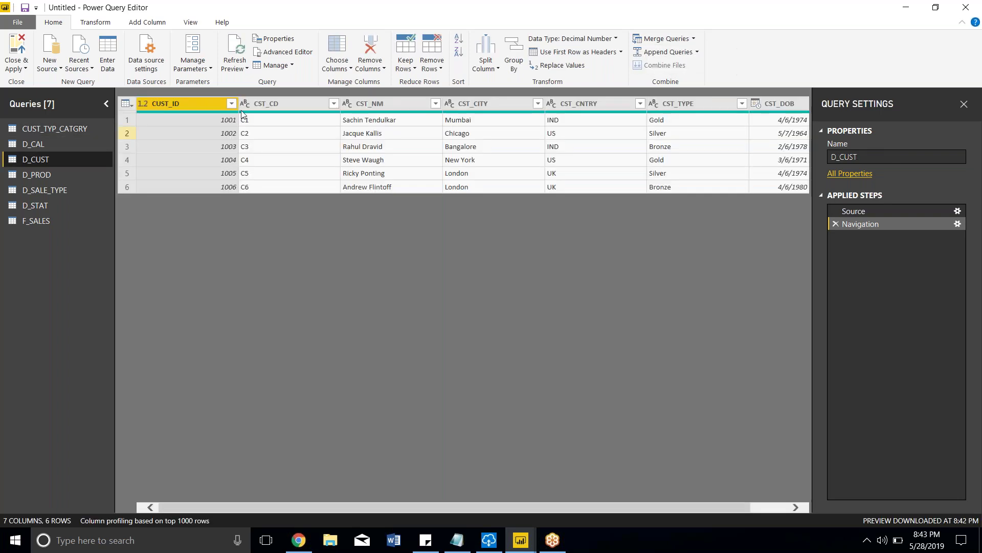
click(694, 39)
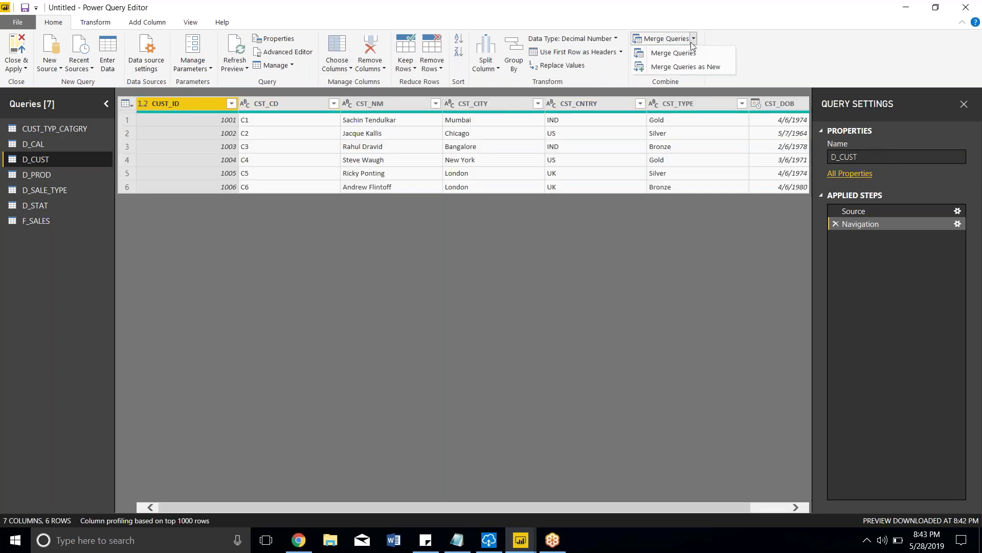
click(692, 53)
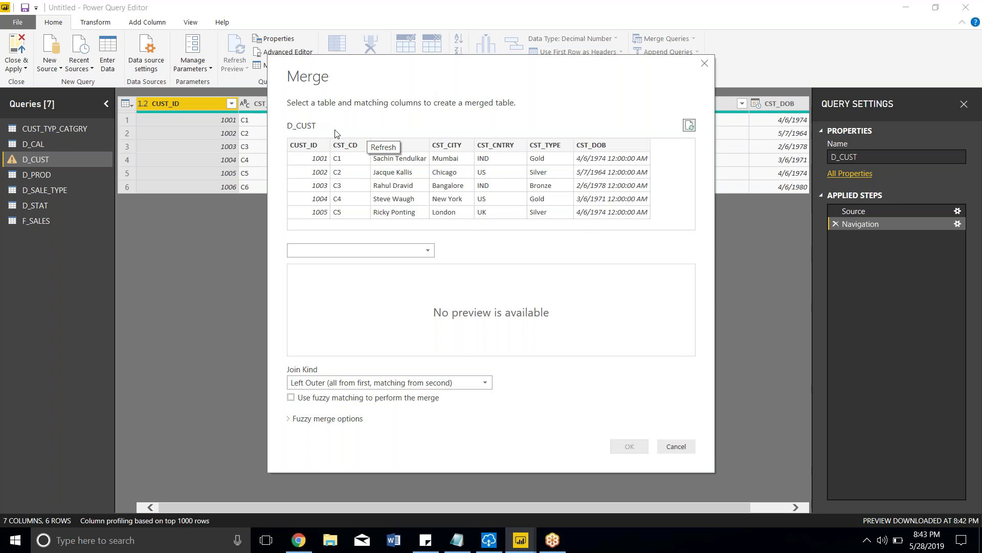
click(427, 251)
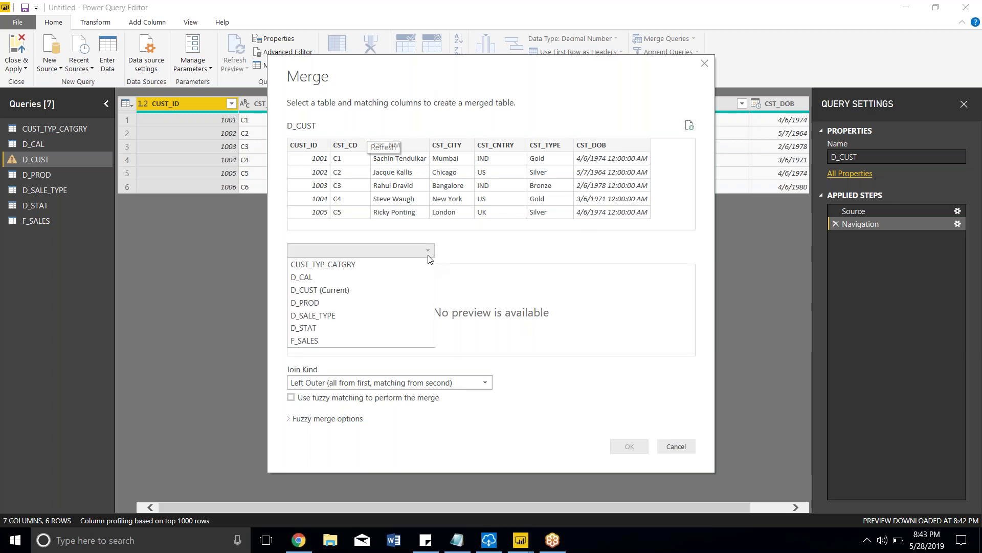
click(374, 273)
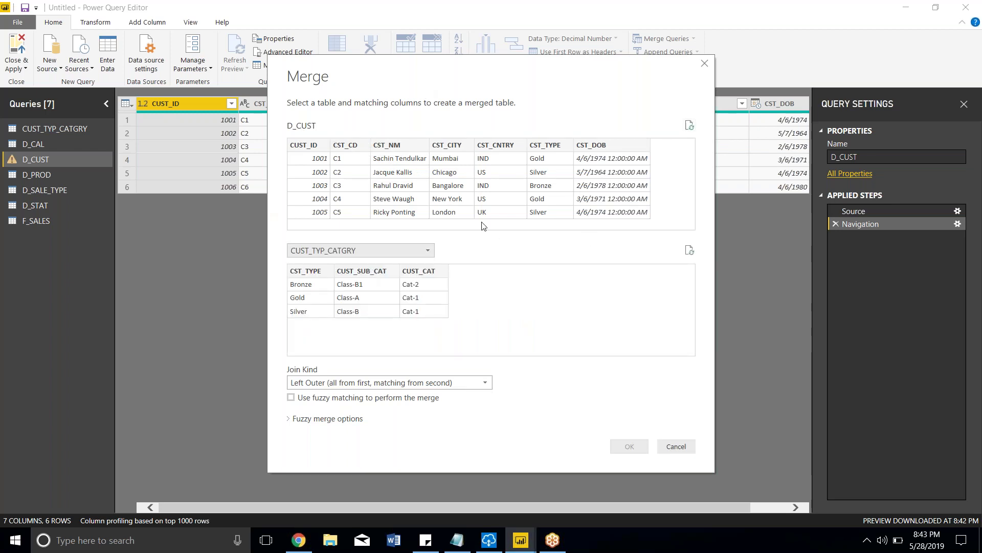
Match the two tables on their CST_TYPE columns and merge them with a Left Outer join
click(559, 147)
click(316, 273)
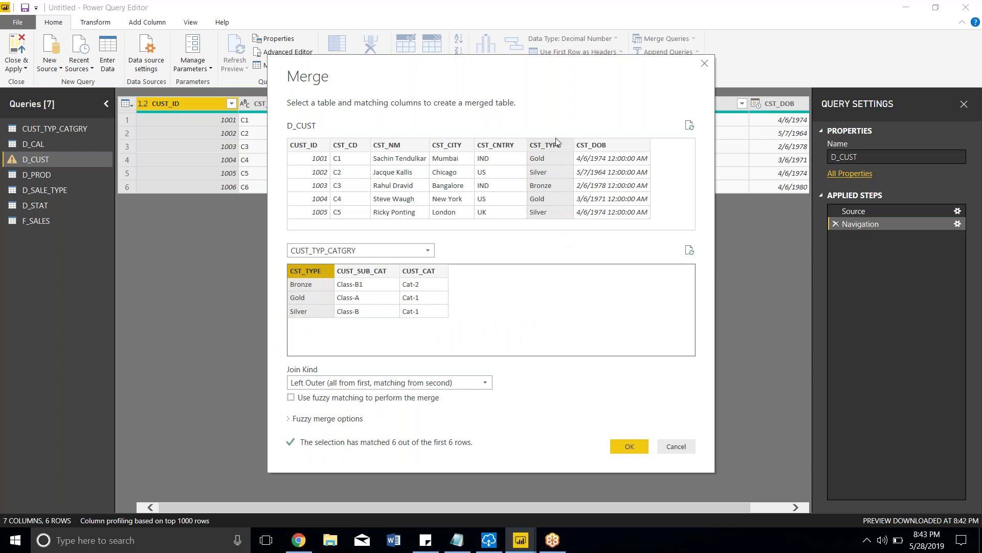
click(399, 383)
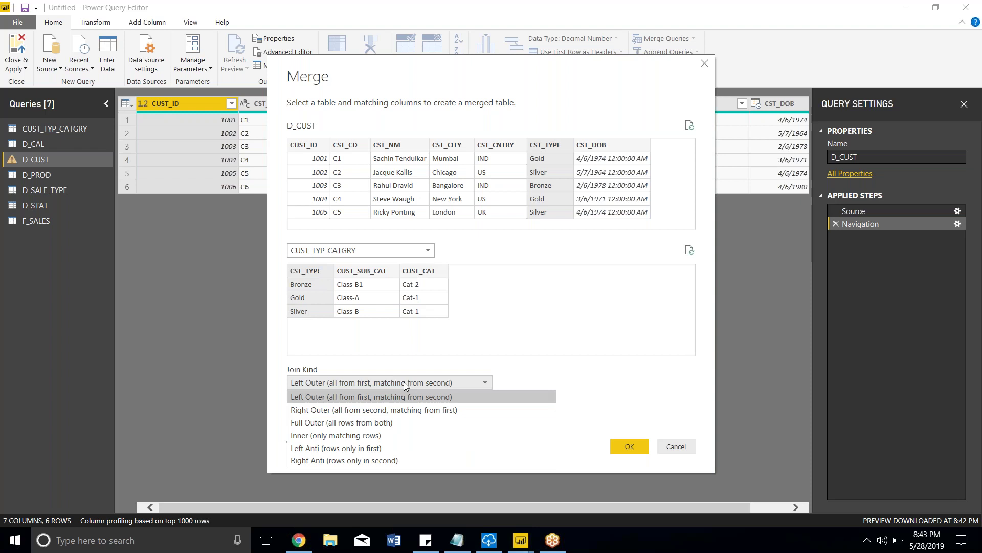
click(361, 397)
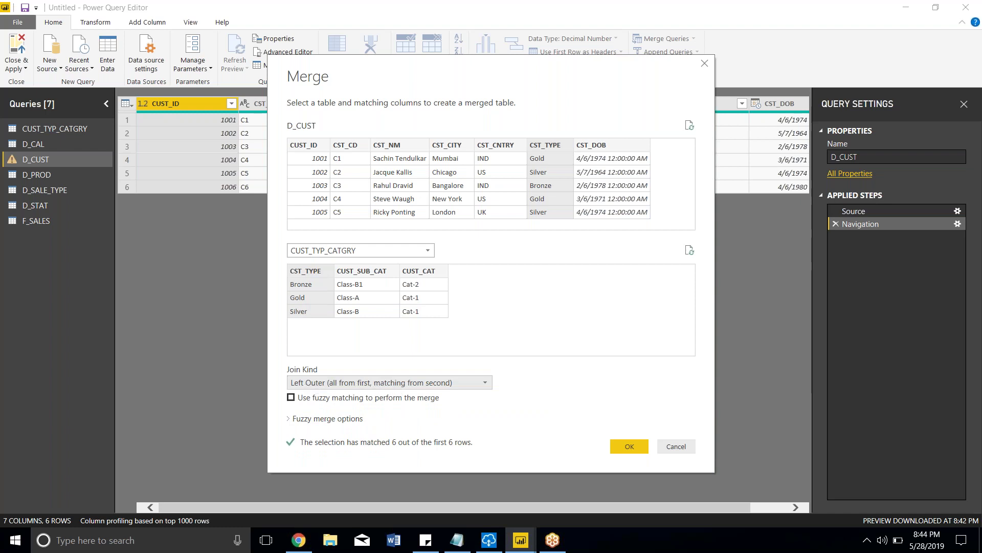
click(629, 447)
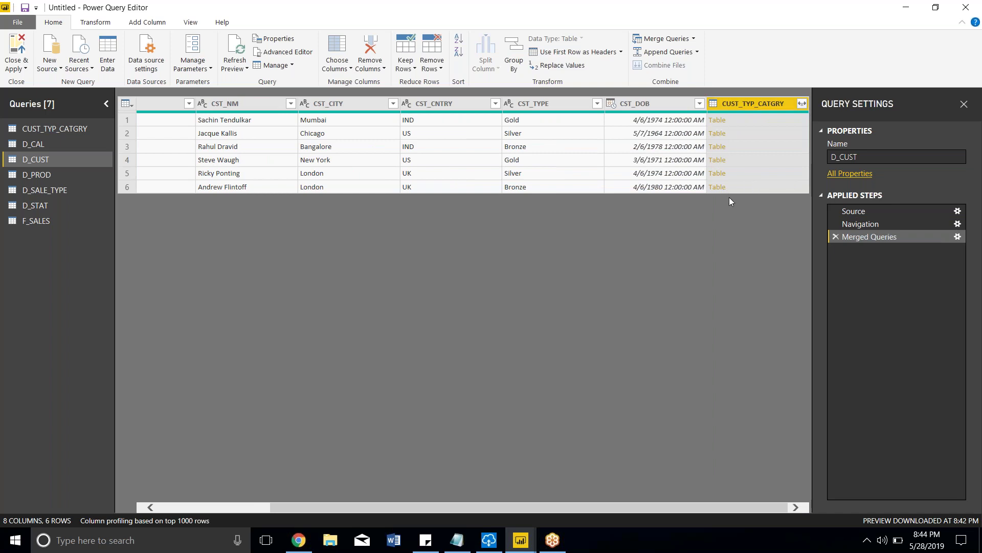
Expand the merged CUST_TYP_CATGRY column to CUST_SUB_CAT and CUST_CAT only, leaving out CST_TYPE and keeping the original column name as prefix
click(801, 104)
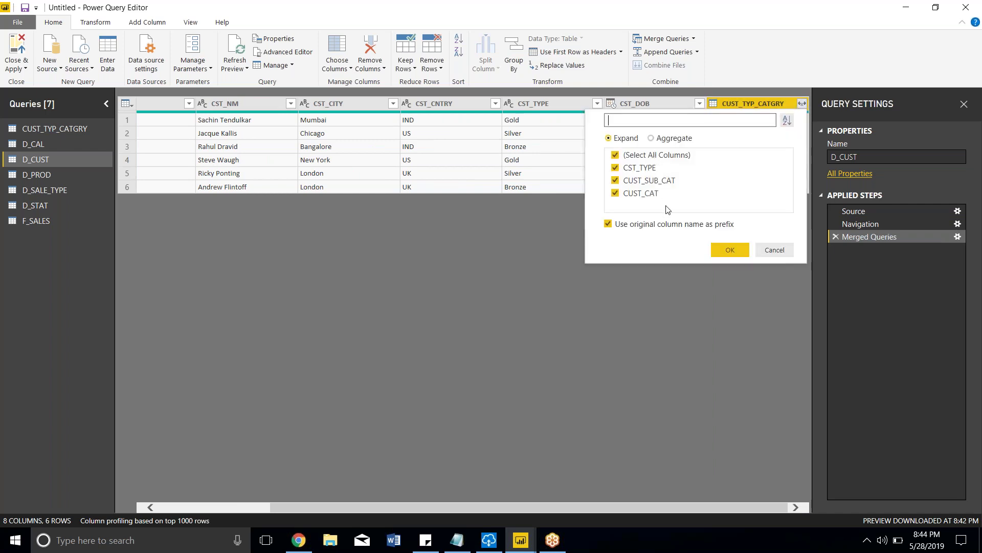
click(615, 168)
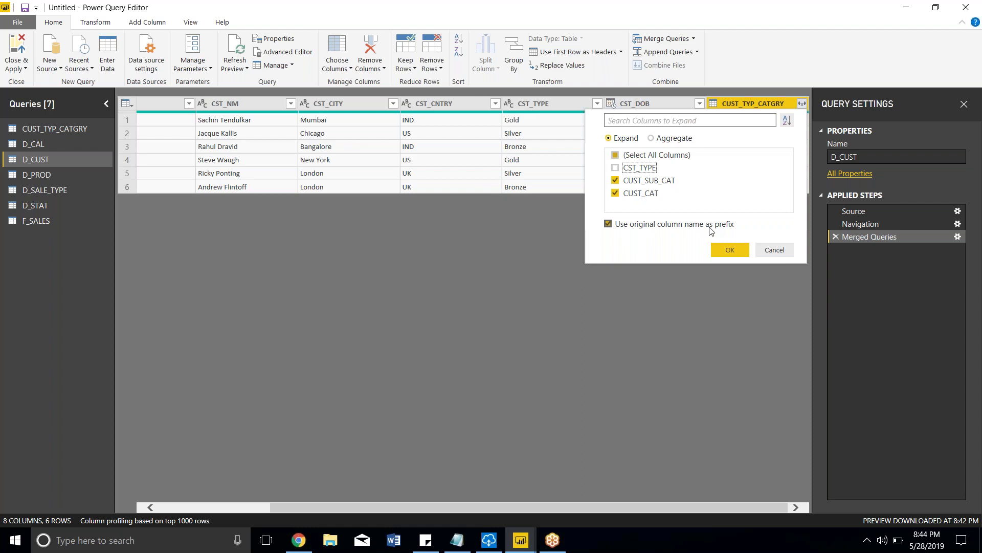
click(729, 249)
click(788, 508)
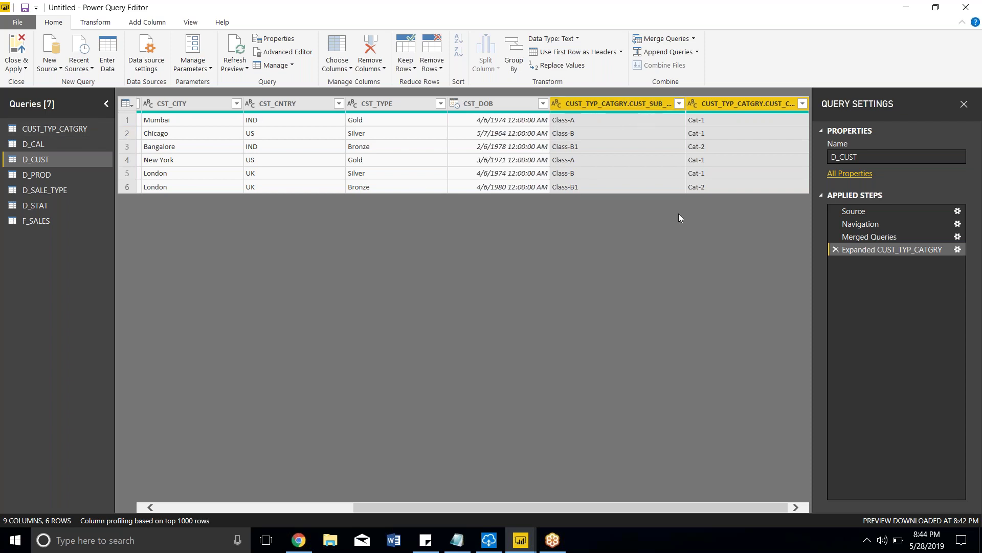
Rename the CUST_TYP_CATGRY.CUST_SUB_CAT column of the D_CUST query to CUST_SUB_CAT
click(637, 108)
double_click(633, 106)
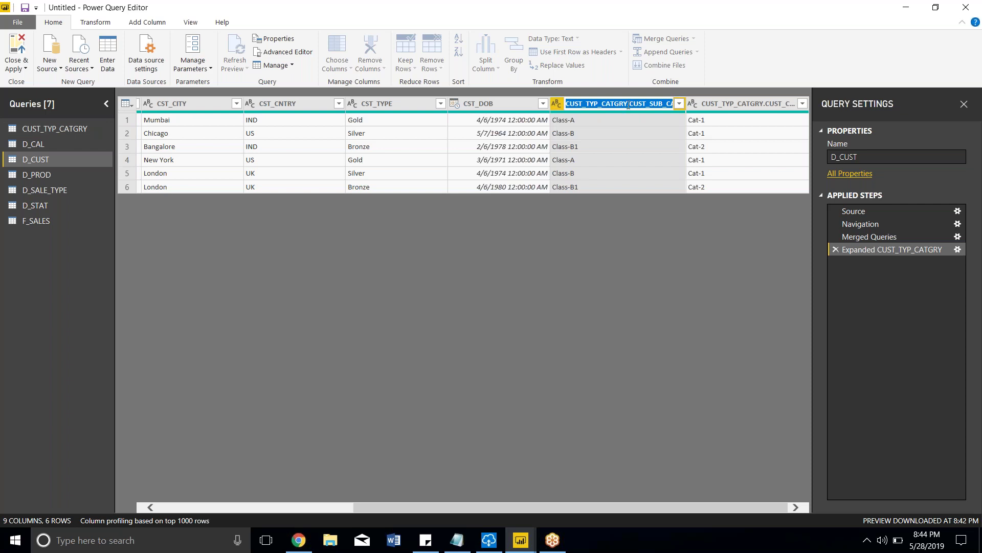
click(634, 107)
key(BackSpace)
key(BackSpace)
key(BackSpace)
key(BackSpace)
key(BackSpace)
key(BackSpace)
key(BackSpace)
key(BackSpace)
key(BackSpace)
key(BackSpace)
key(BackSpace)
key(BackSpace)
key(BackSpace)
key(BackSpace)
key(BackSpace)
key(BackSpace)
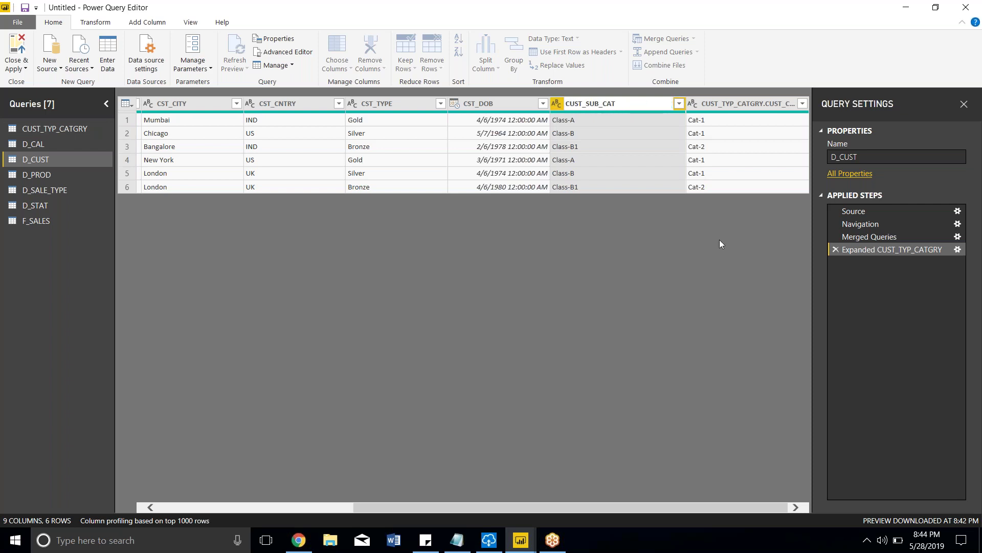
key(Return)
Remove the CUST_TYP_CATGRY prefix from the last D_CUST column, renaming it CUST_CAT
click(757, 106)
double_click(756, 106)
click(767, 106)
key(BackSpace)
key(BackSpace)
key(BackSpace)
key(BackSpace)
key(BackSpace)
key(BackSpace)
key(BackSpace)
key(BackSpace)
key(BackSpace)
key(BackSpace)
key(BackSpace)
key(BackSpace)
key(BackSpace)
key(BackSpace)
key(BackSpace)
key(BackSpace)
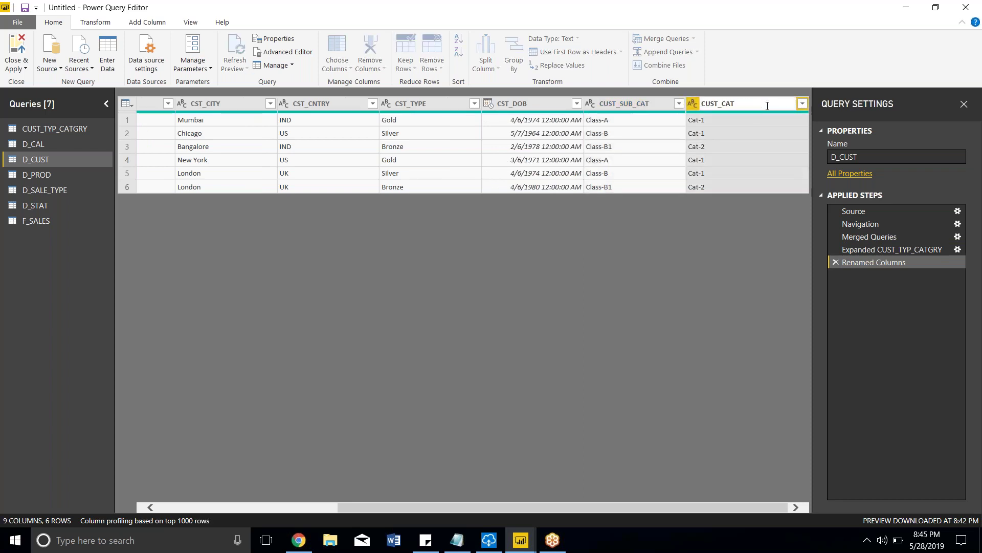
key(Return)
Move the CUST_CAT column in front of CUST_SUB_CAT and review the column order of D_CUST
drag(747, 100, 646, 97)
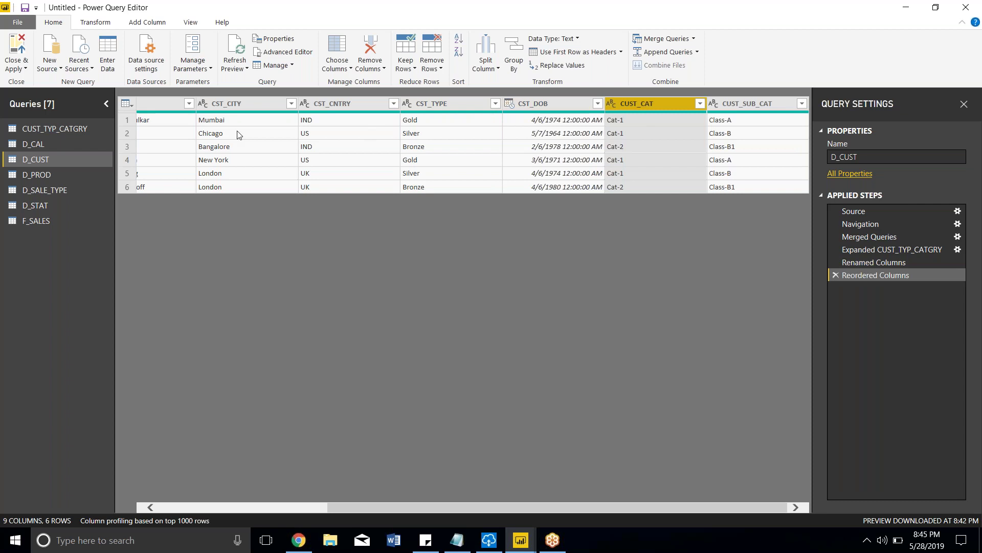
drag(360, 510, 191, 509)
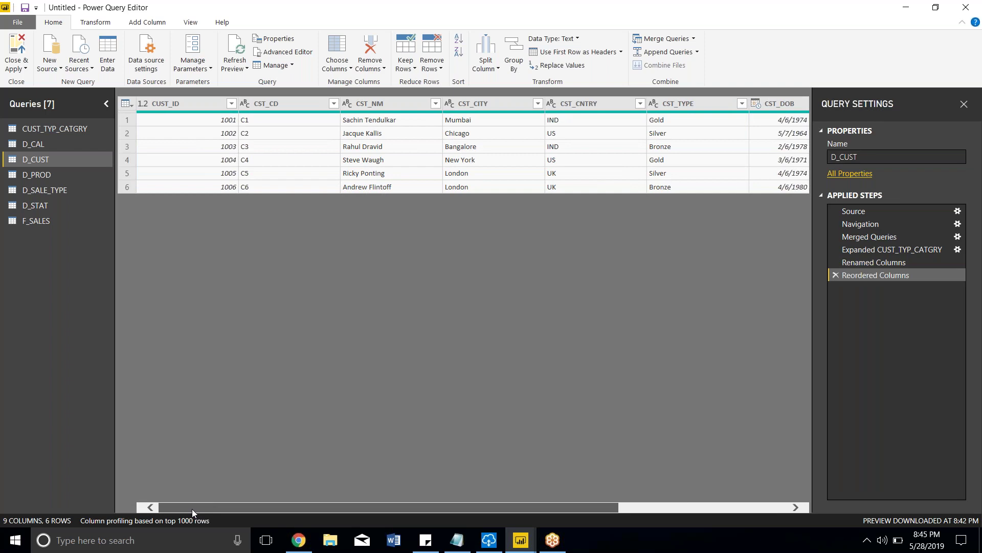
drag(214, 508, 499, 507)
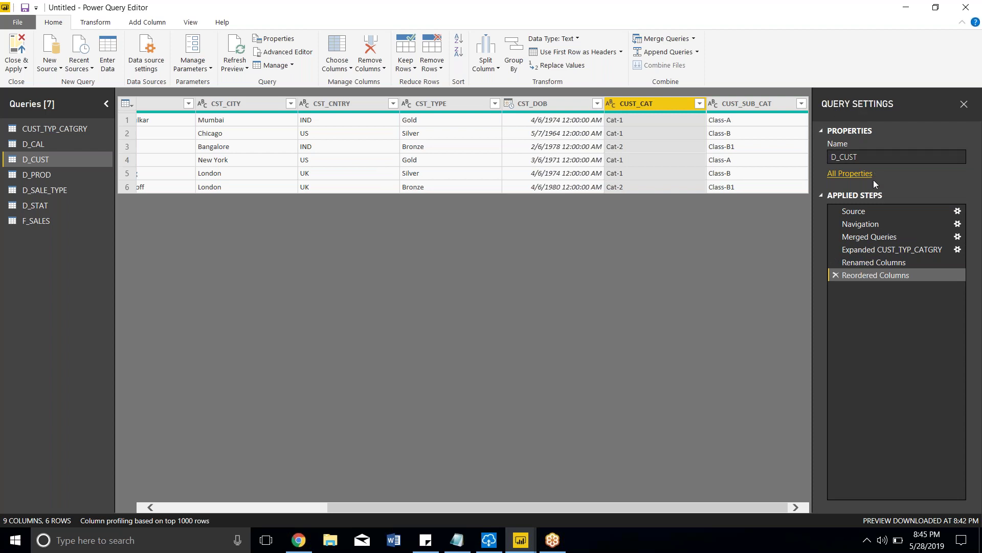
Review the D_CUST data at each applied step from Navigation through Reordered Columns, ending on Reordered Columns
click(870, 251)
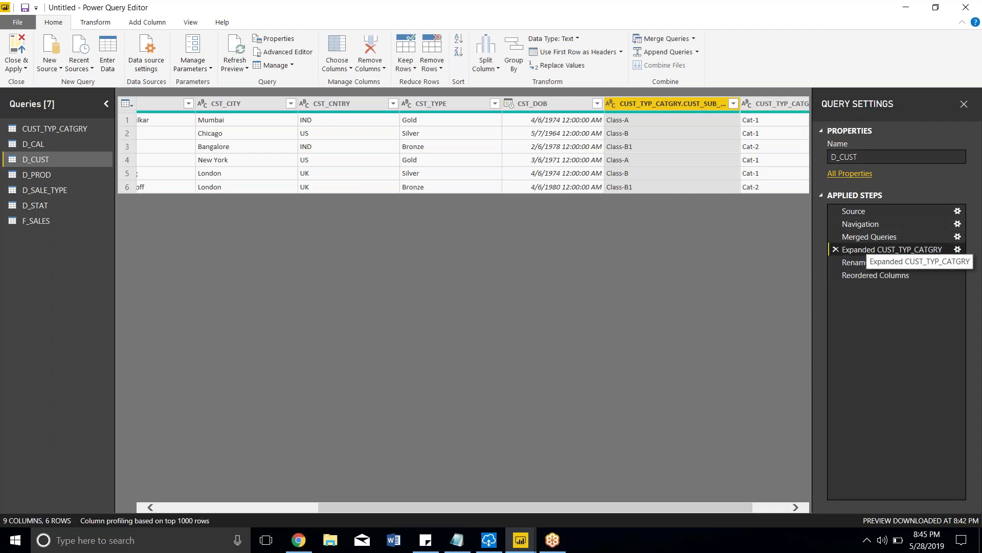
click(871, 262)
click(873, 276)
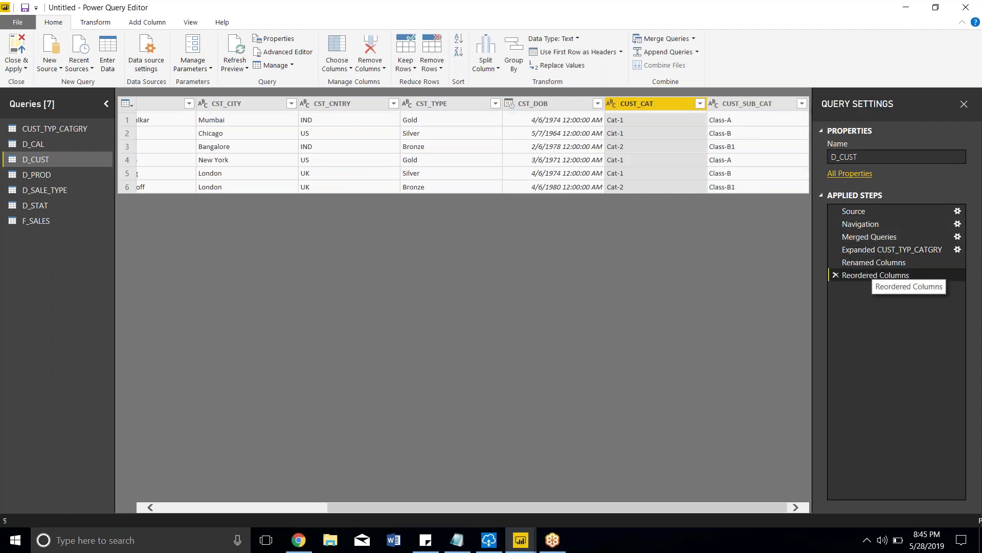
click(864, 237)
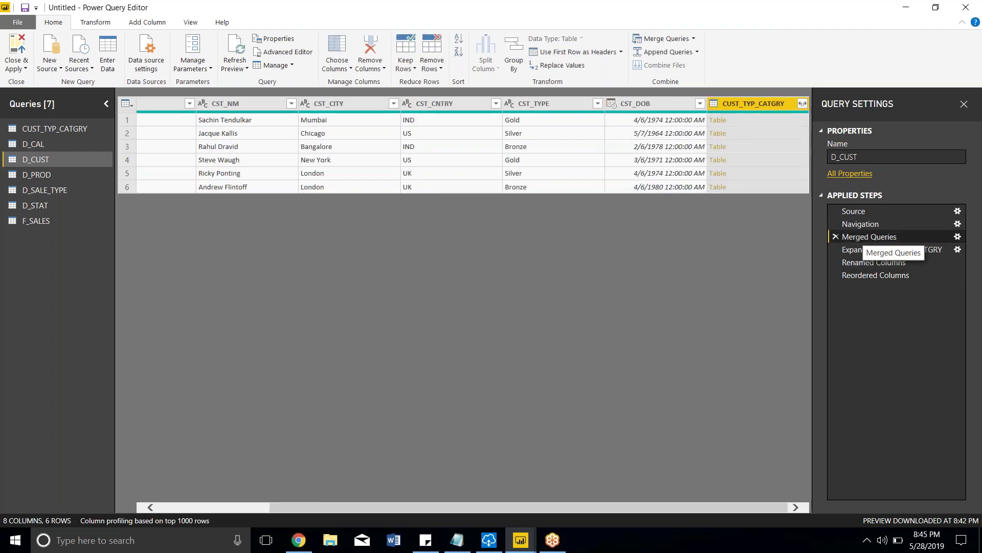
click(861, 225)
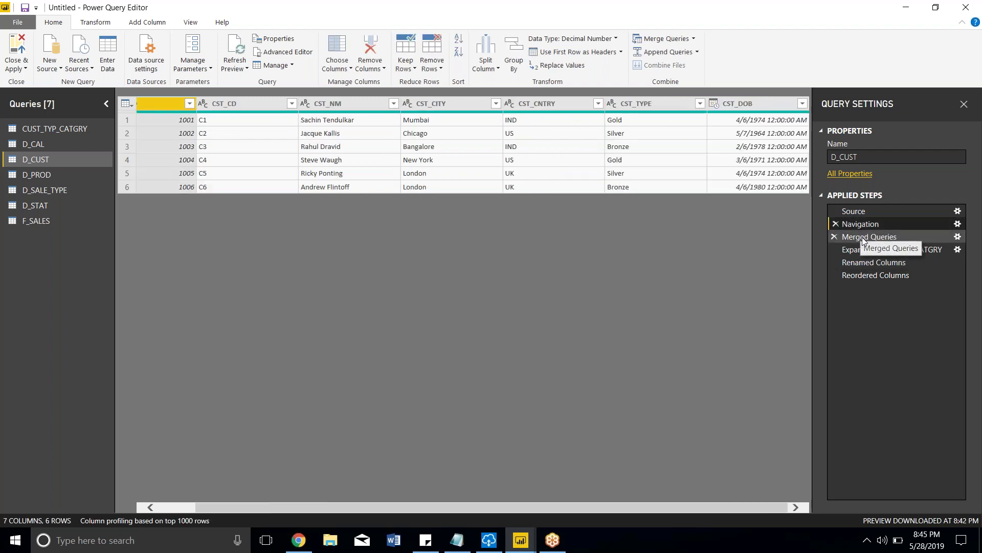
click(864, 237)
click(869, 249)
click(870, 262)
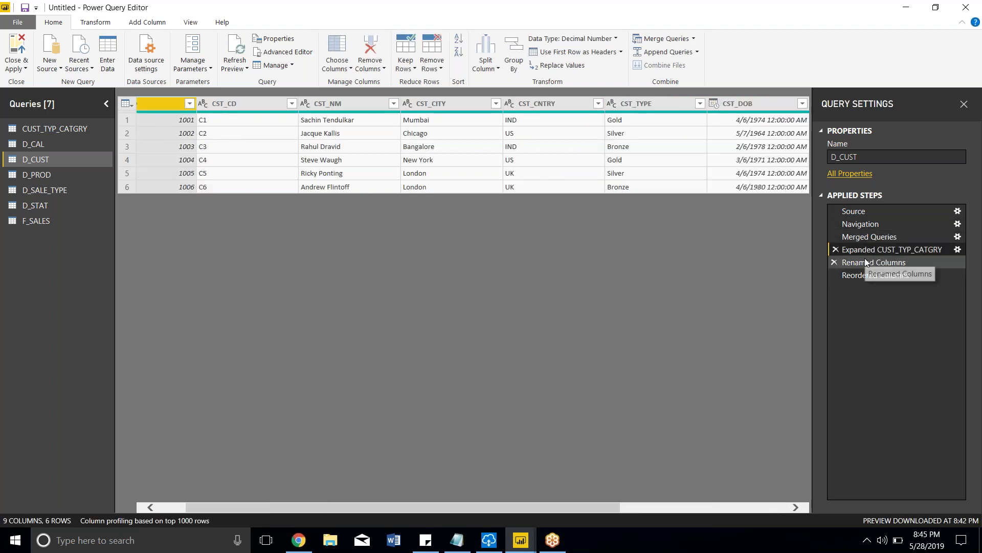
click(861, 277)
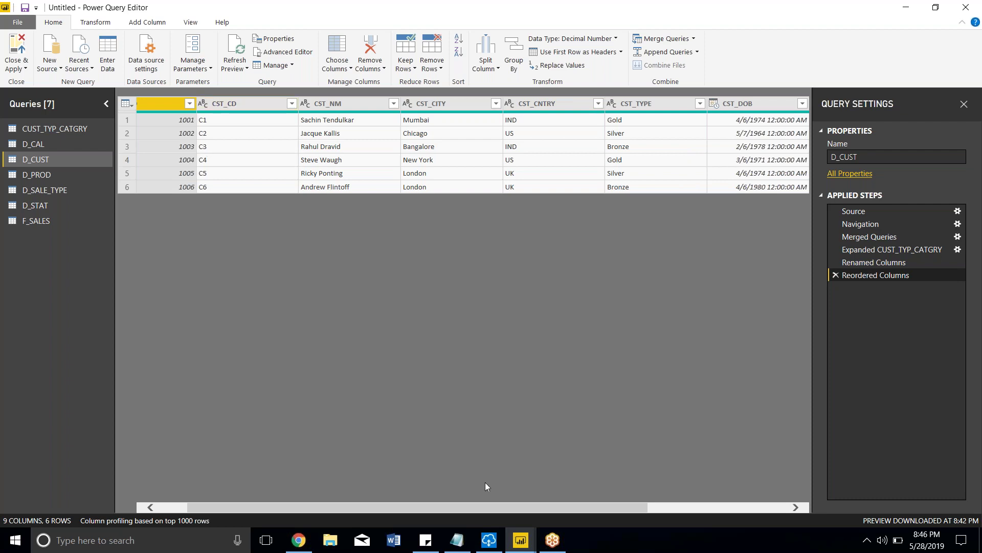
click(731, 507)
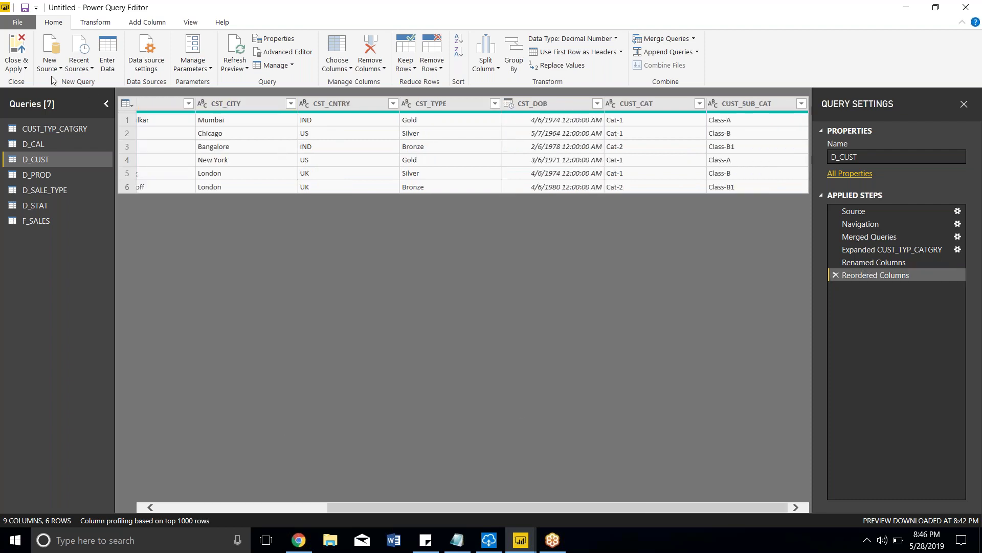
Close the query editor and apply the pending query changes to the data model
click(24, 68)
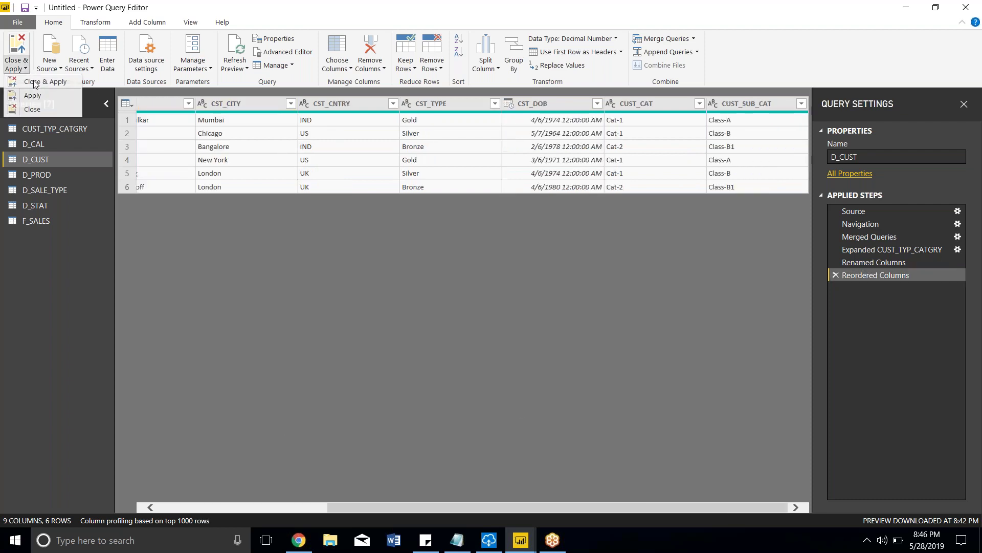
click(34, 83)
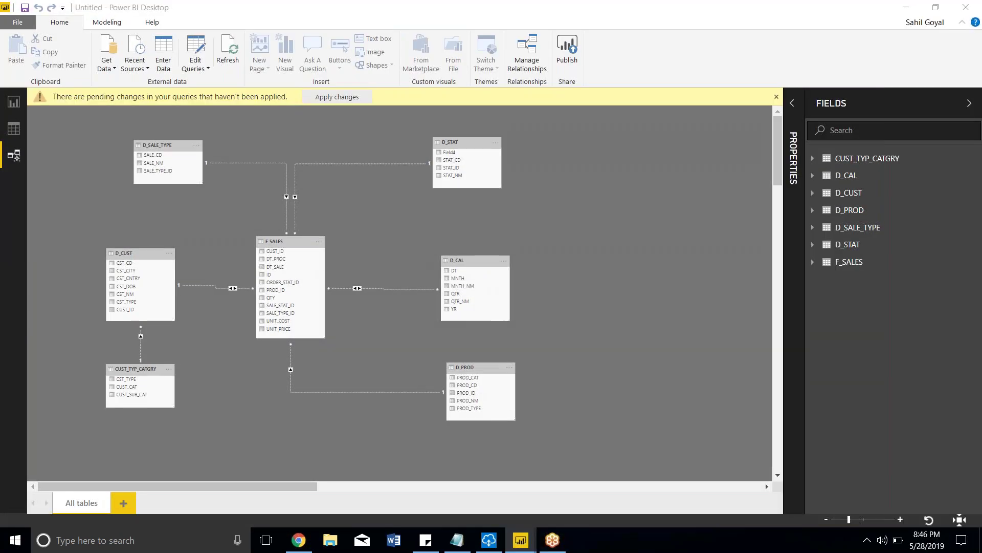
click(323, 100)
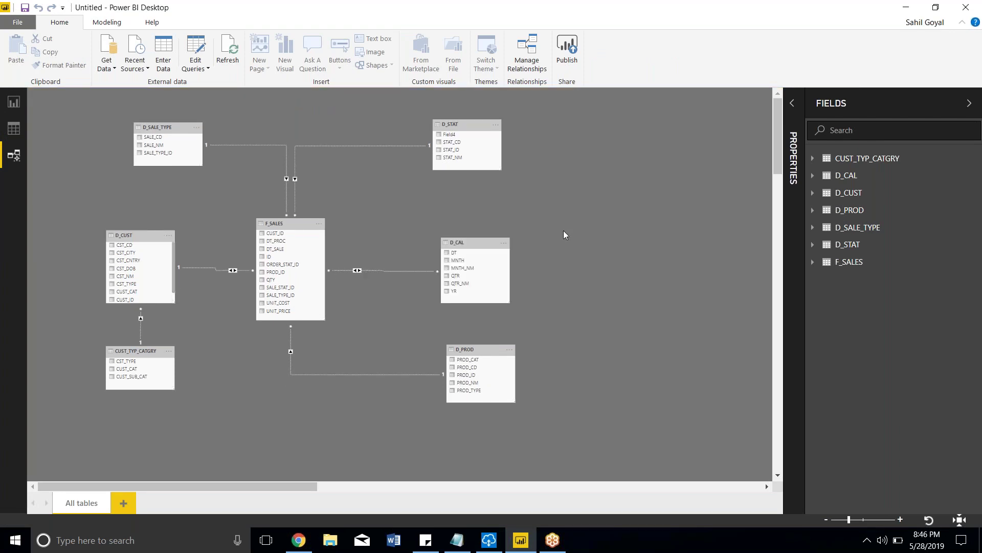
Move the D_CUST table up below D_SALE_TYPE in the model diagram and look through its field list
click(134, 235)
drag(152, 303, 157, 247)
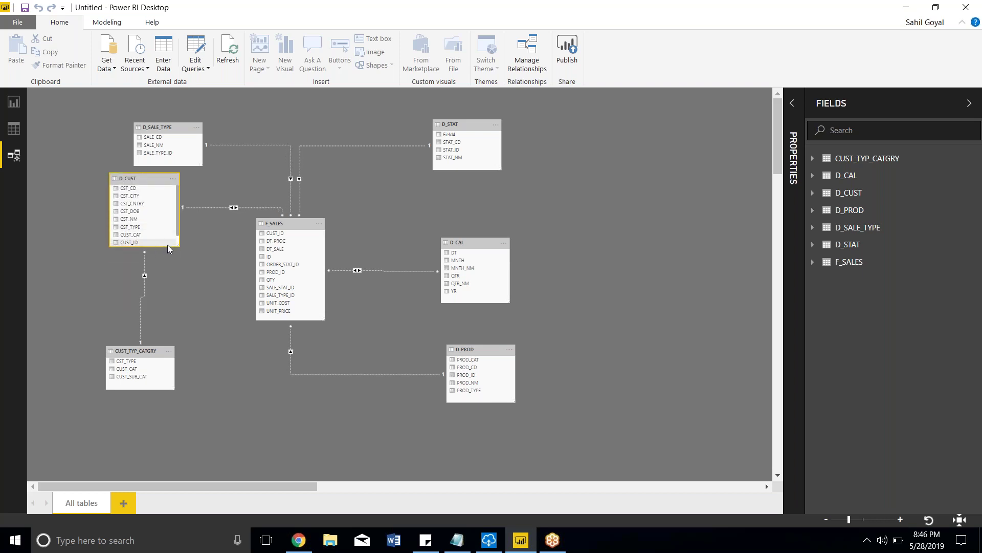
scroll(177, 240, down, 1)
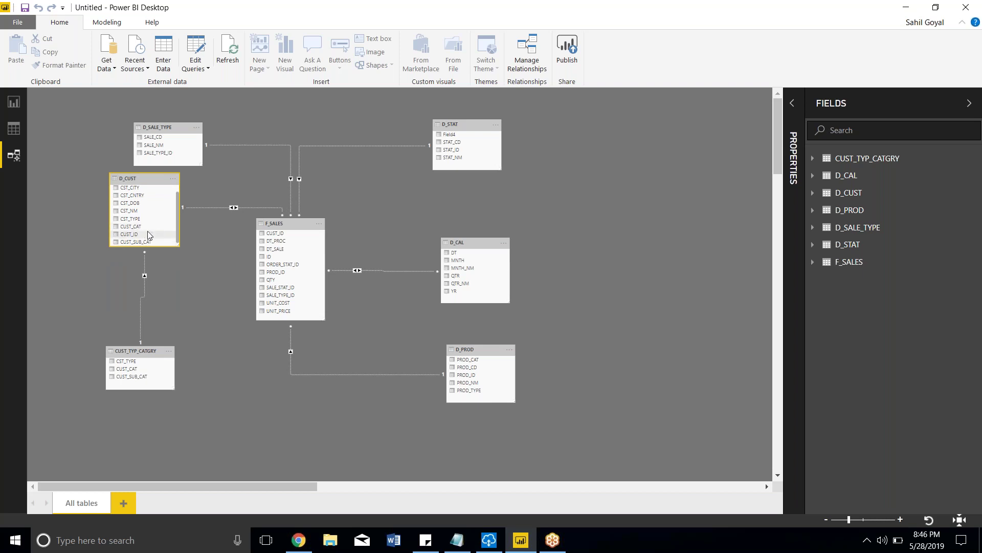
scroll(177, 226, up, 1)
scroll(179, 204, down, 1)
Move the CUST_TYP_CATGRY table closer to D_CUST and hide it in report view
drag(158, 347, 179, 322)
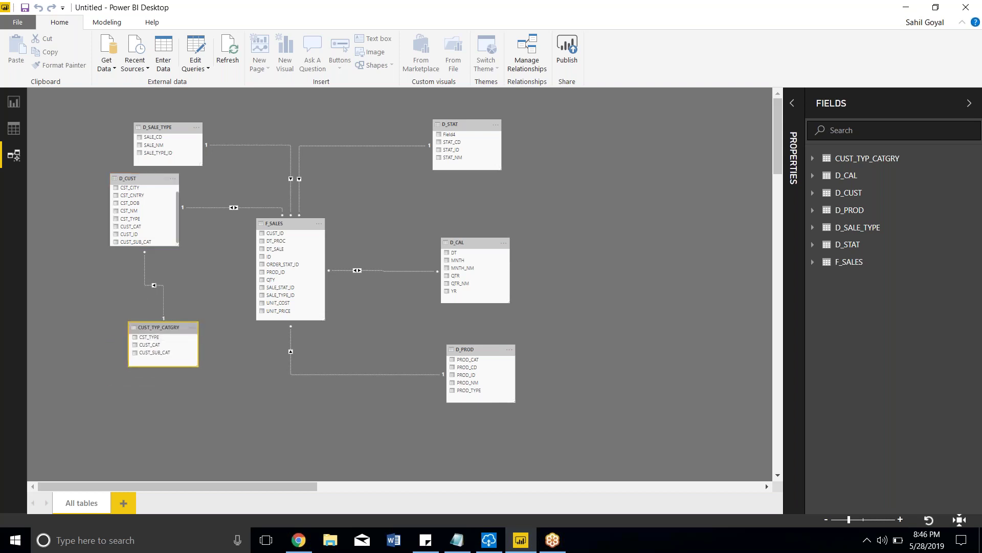
right_click(174, 326)
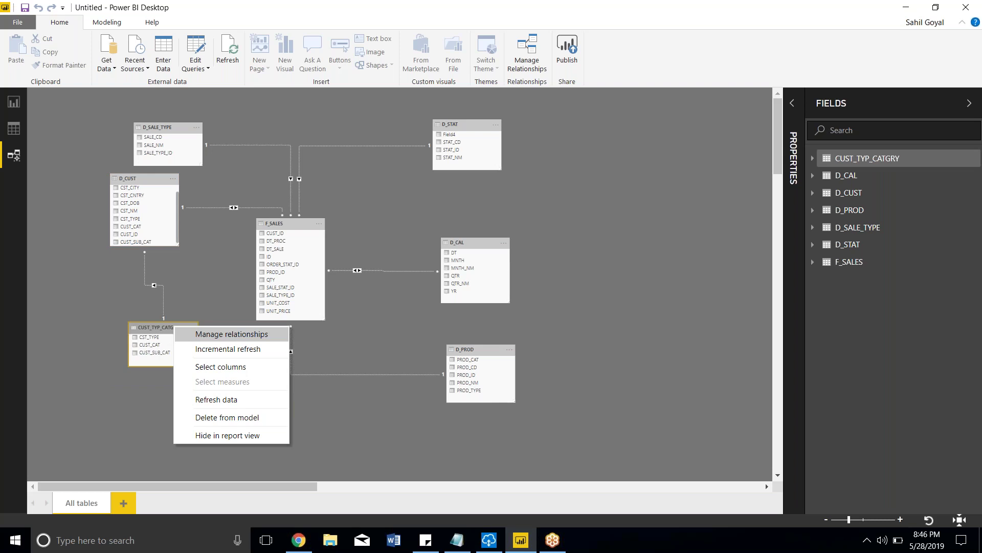
click(215, 436)
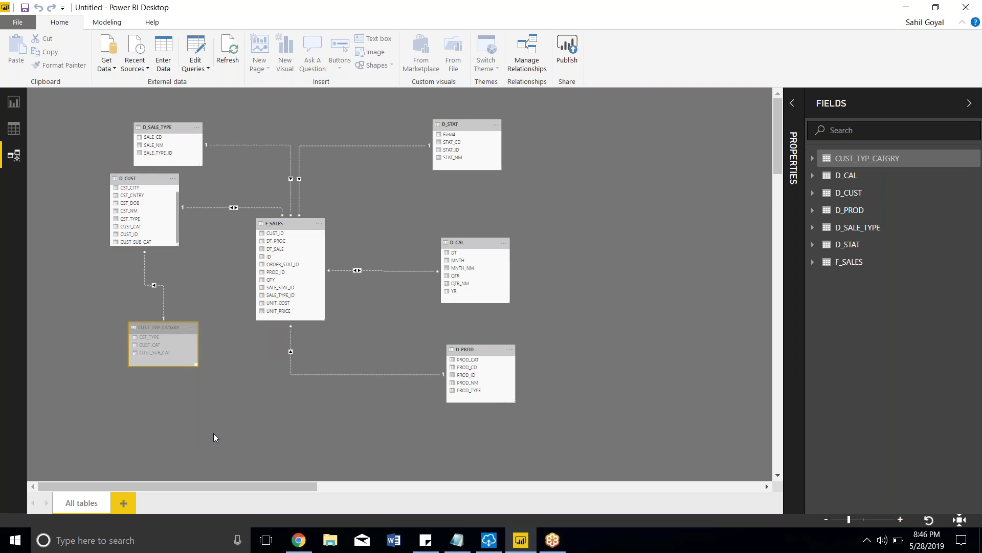
Check the available tables and the D_CUST fields in the report view, and return to the model diagram
click(14, 103)
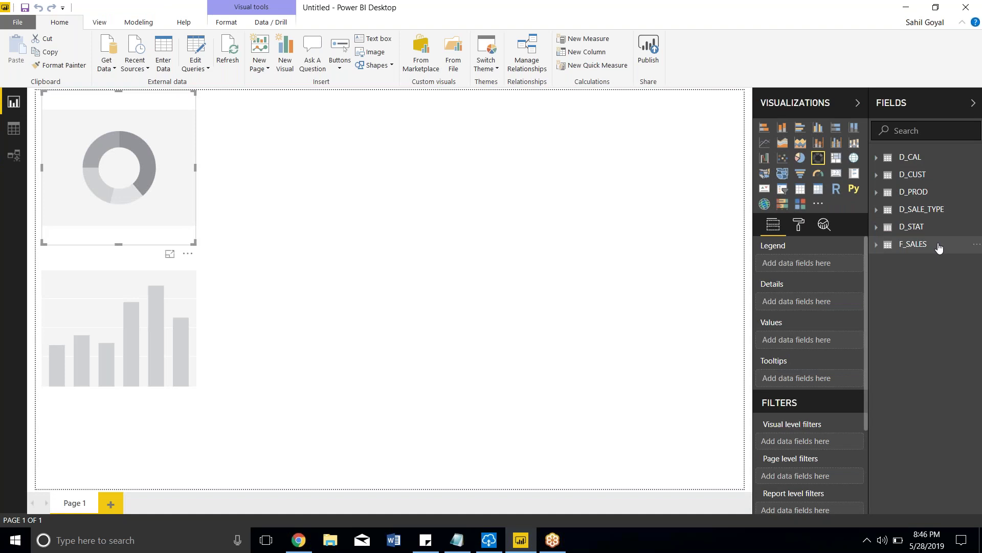
click(881, 177)
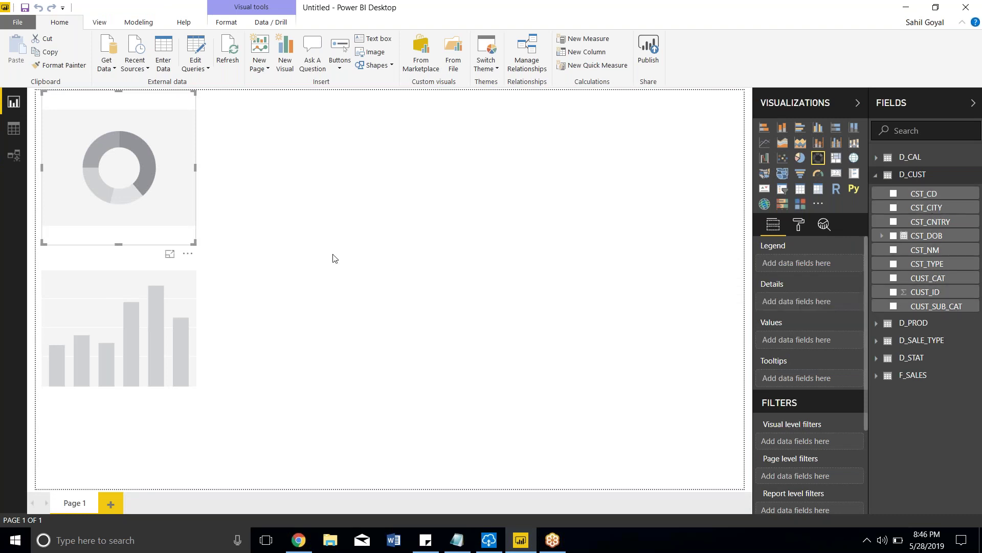
click(9, 152)
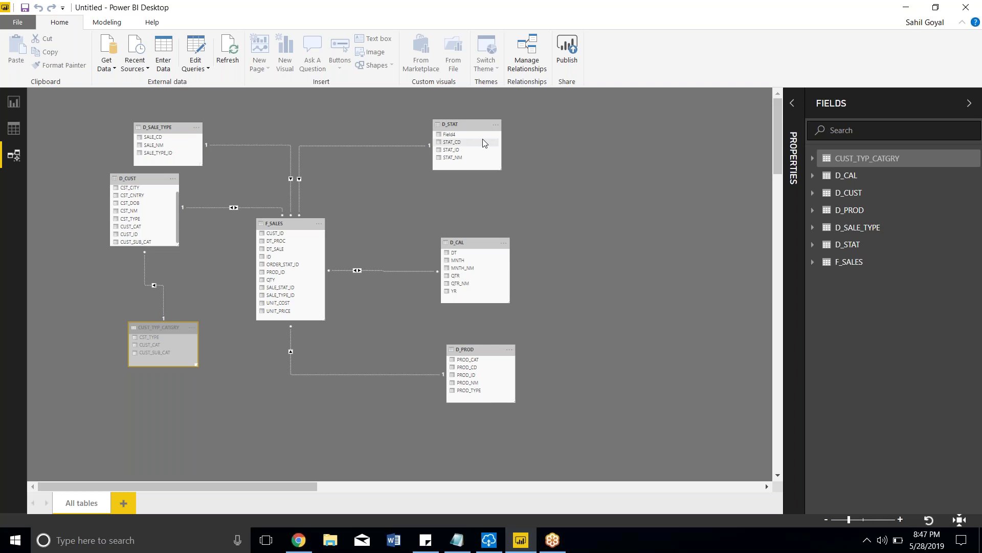
Spread out the model diagram by moving F_SALES toward D_CAL and shifting D_CUST and CUST_TYP_CATGRY down
drag(316, 222, 373, 204)
drag(162, 186, 164, 219)
drag(162, 327, 162, 366)
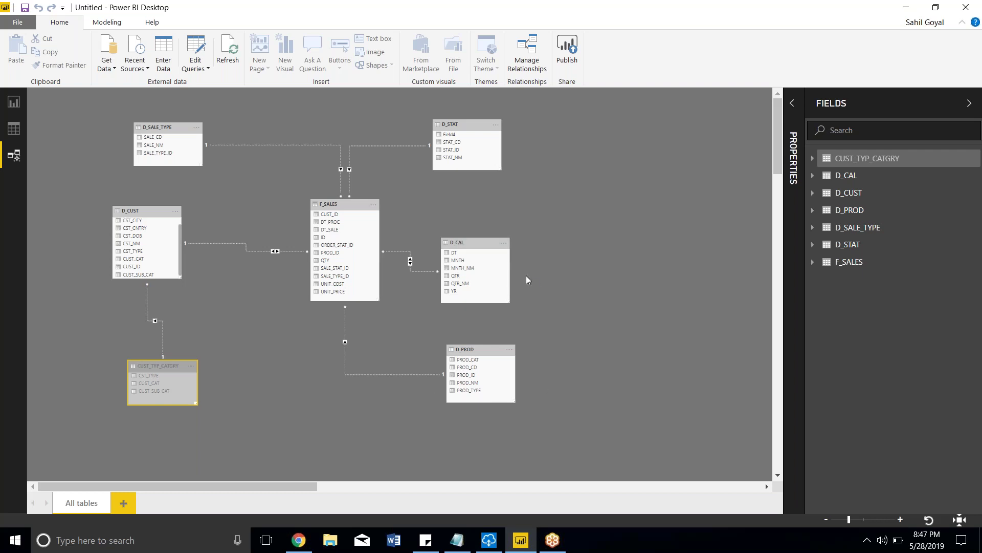
Load the D_CUST sheet from the Excel workbook D_CUST_APP2.xlsx into the model
click(110, 69)
click(132, 101)
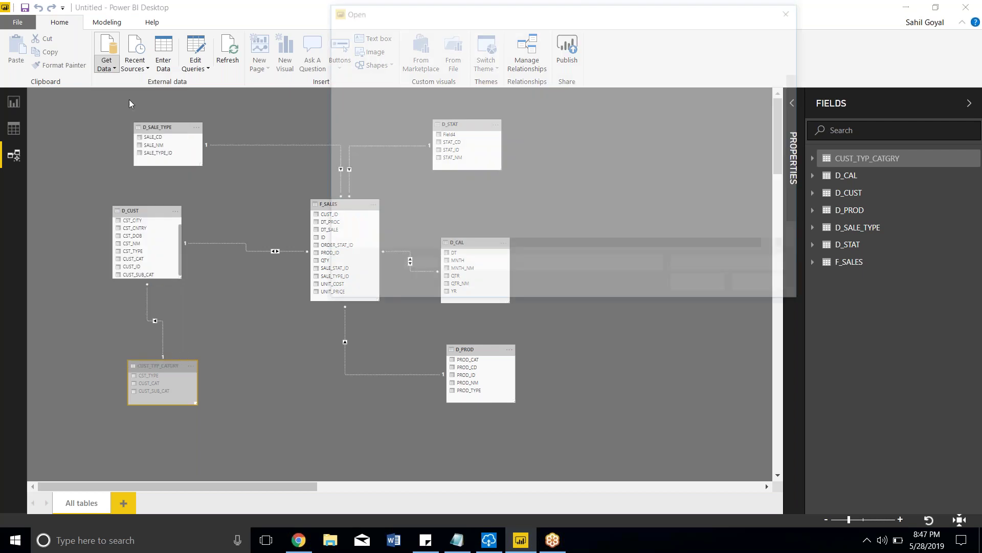
click(519, 119)
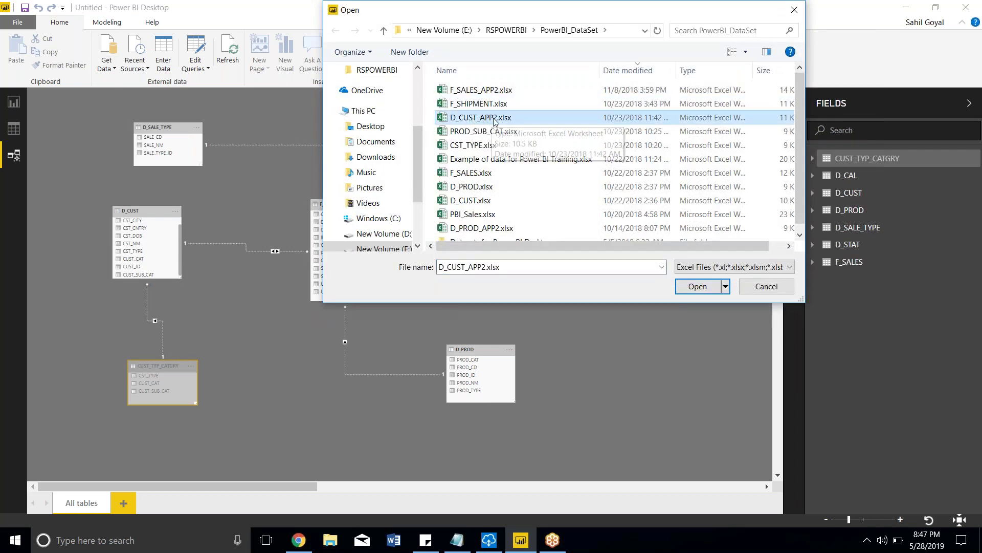
click(716, 287)
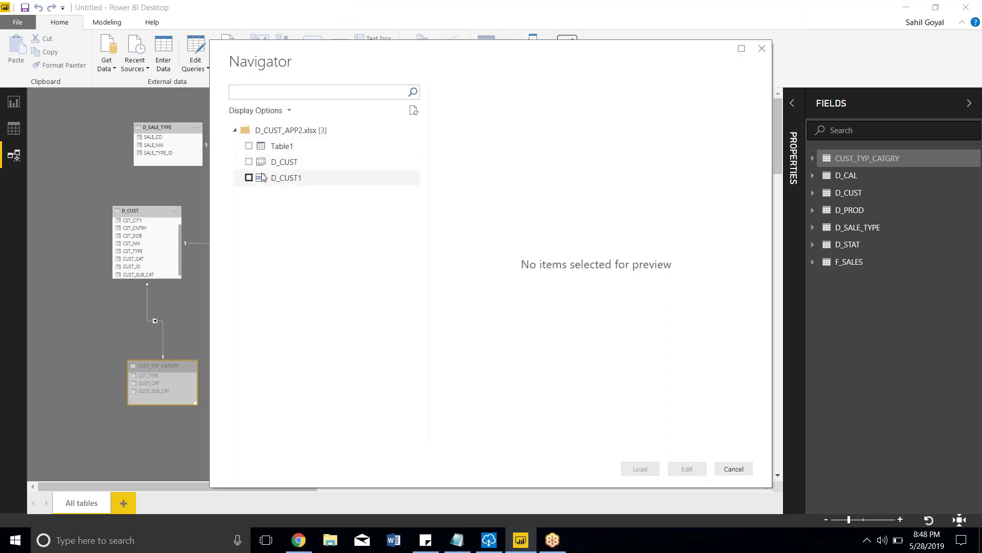
click(250, 162)
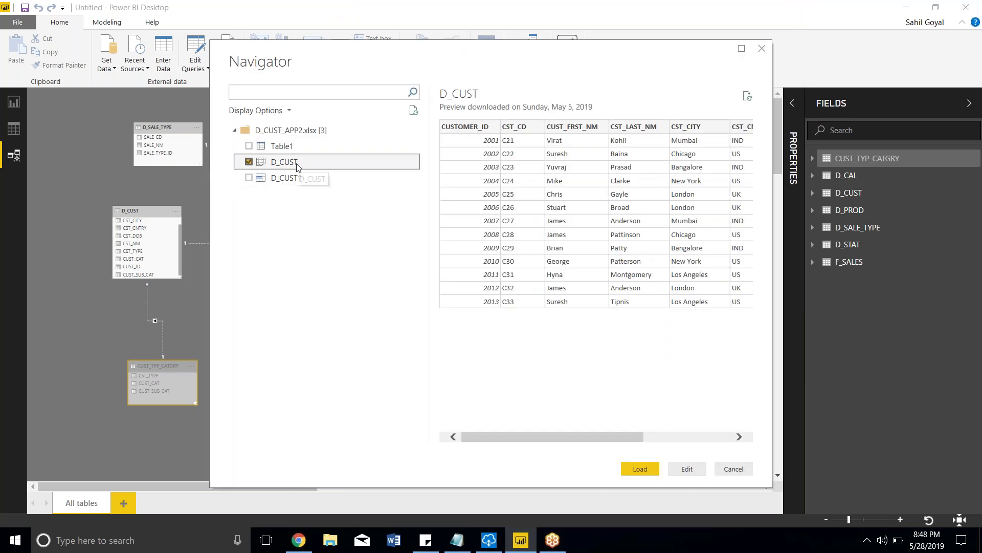
click(655, 468)
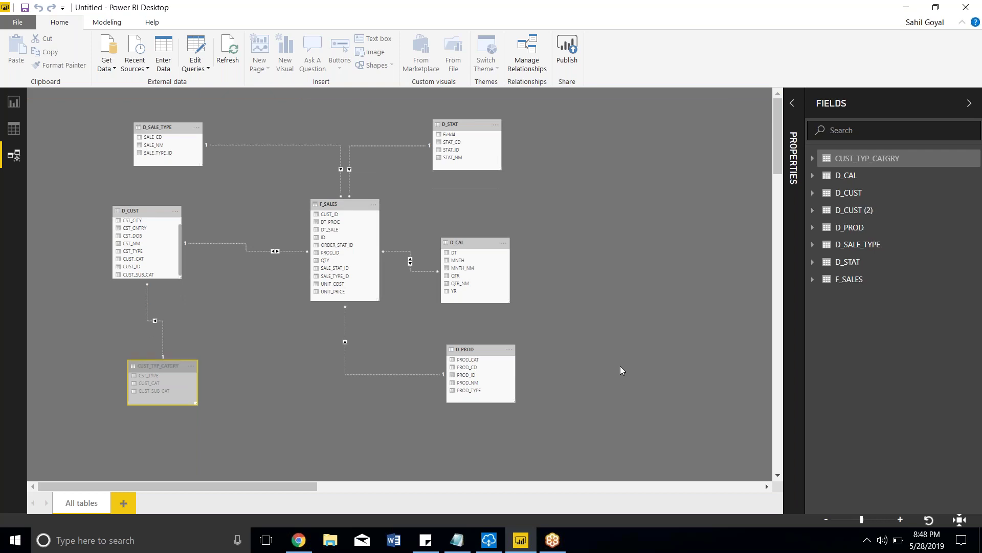
Locate the D_CUST (2) table in the model diagram and place it beside D_CUST, on the side away from F_SALES
click(854, 209)
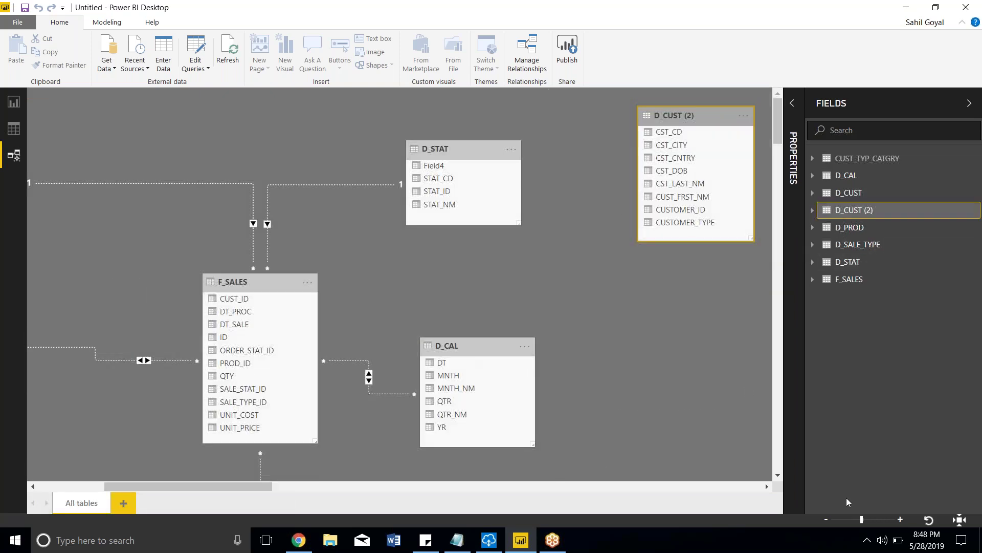
click(827, 518)
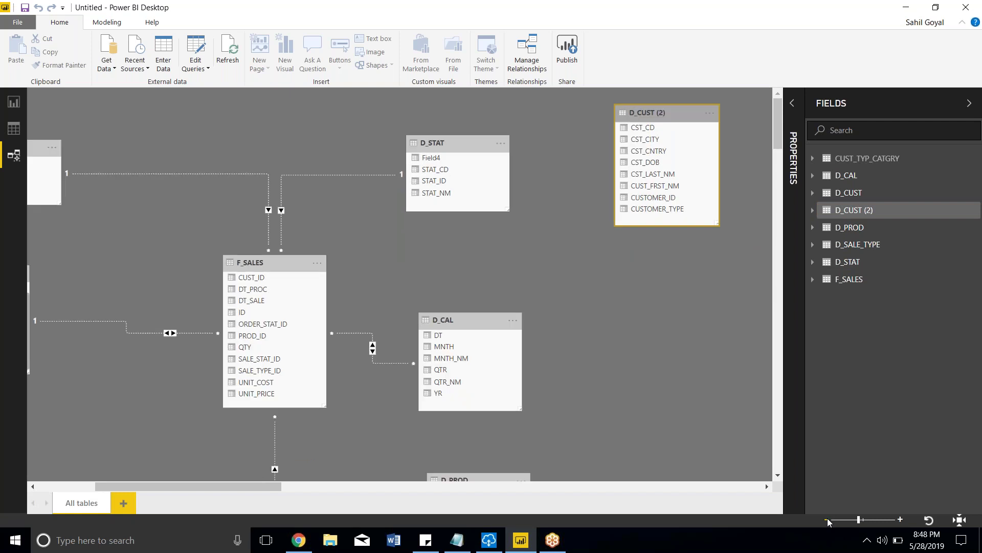
click(827, 518)
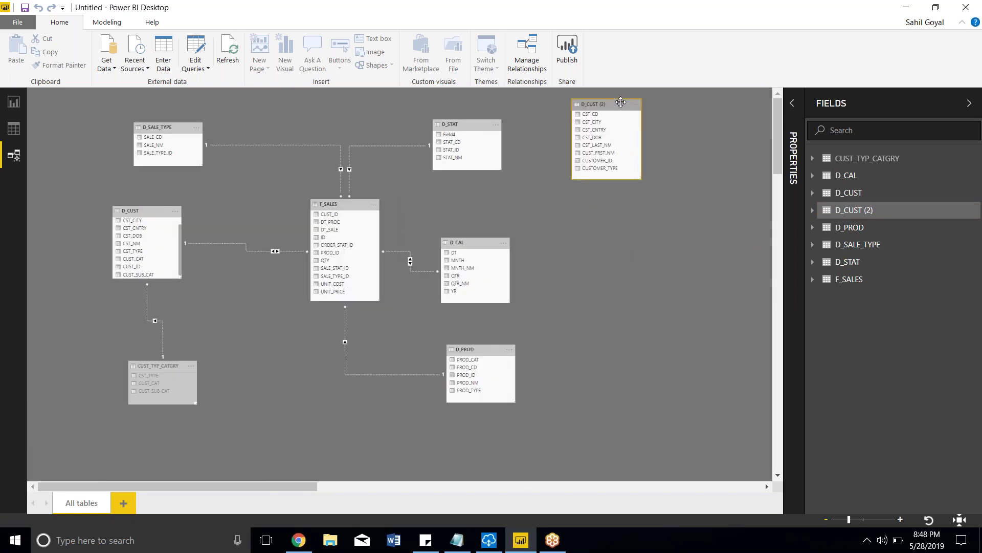
drag(621, 103, 468, 130)
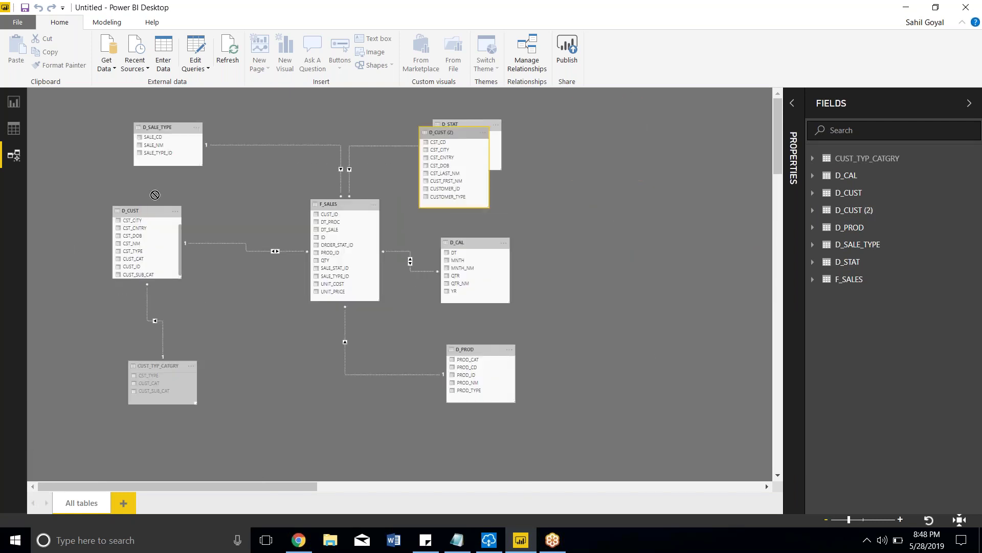
drag(155, 194, 88, 197)
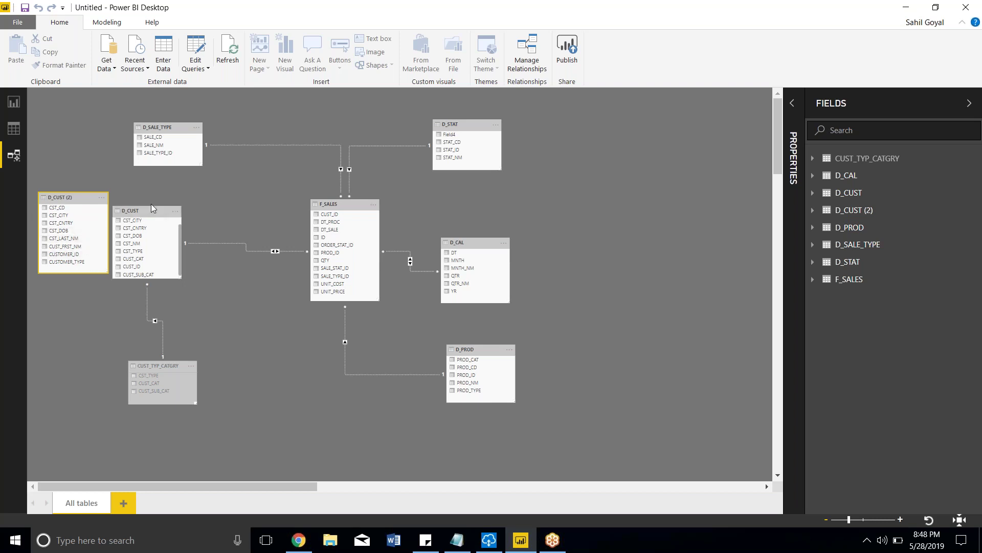
Line up D_CUST with D_CUST (2) in the model diagram and enlarge it to show all its fields
drag(149, 205, 149, 197)
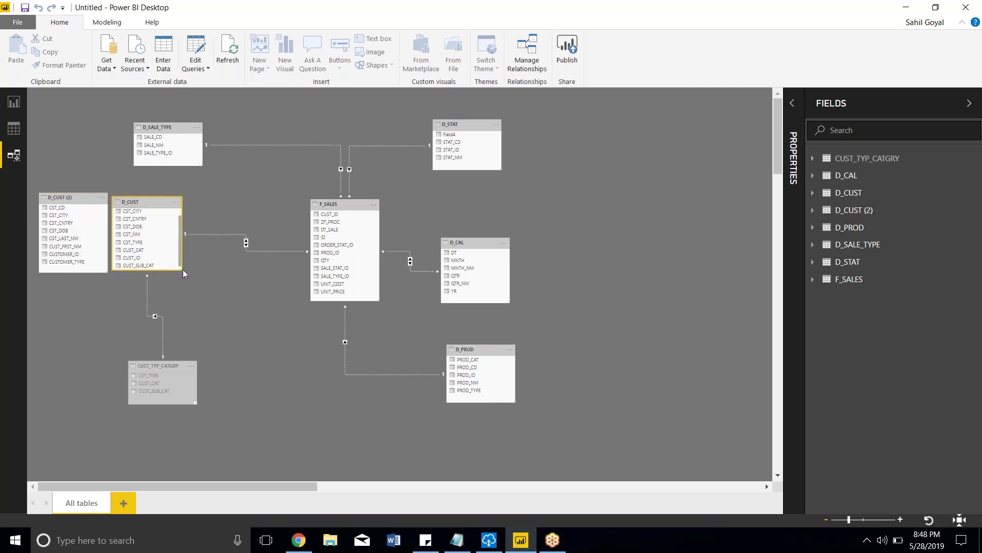
drag(179, 267, 228, 301)
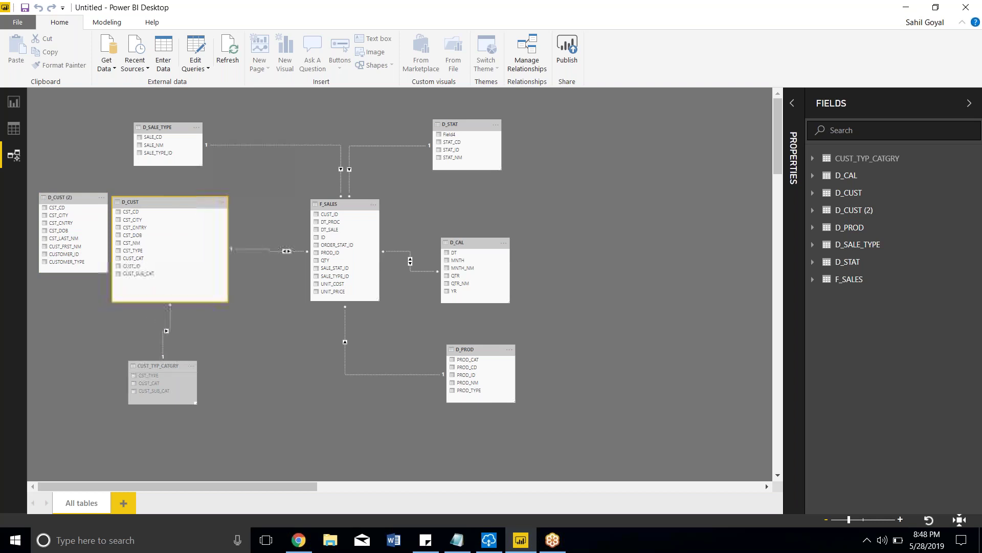
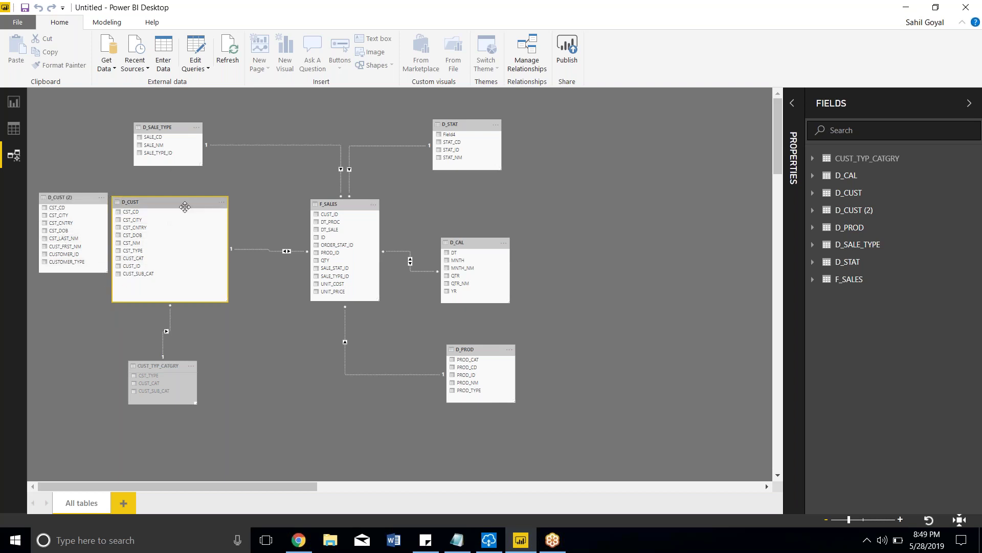
Open the Power Query Editor, look over the D_CUST (2) and D_CUST queries, and refresh the D_CUST (2) preview
click(198, 71)
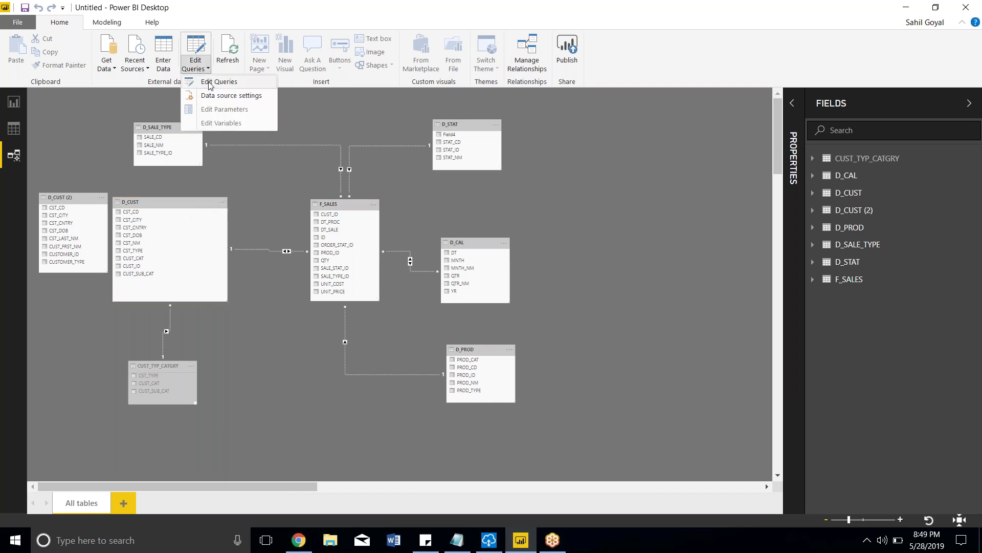
click(208, 82)
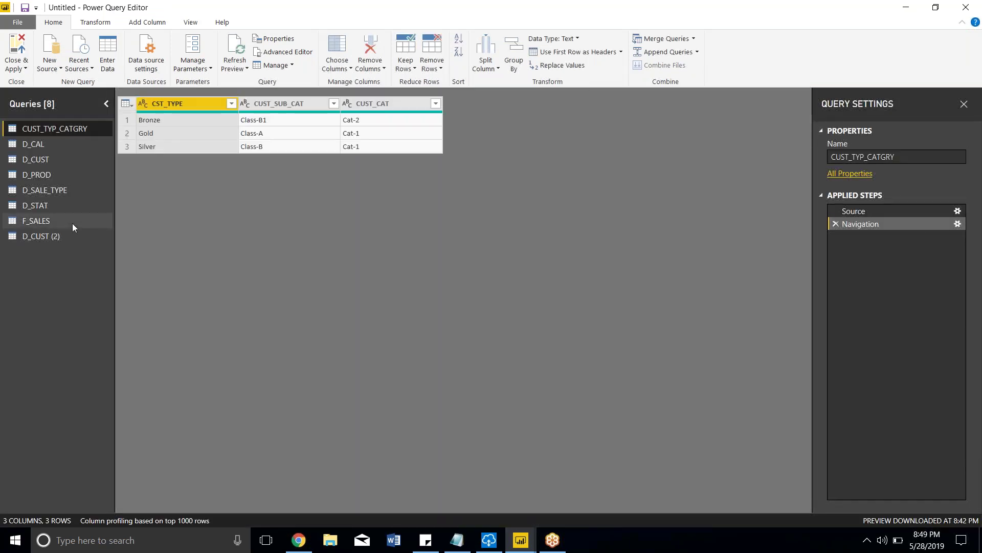
click(45, 237)
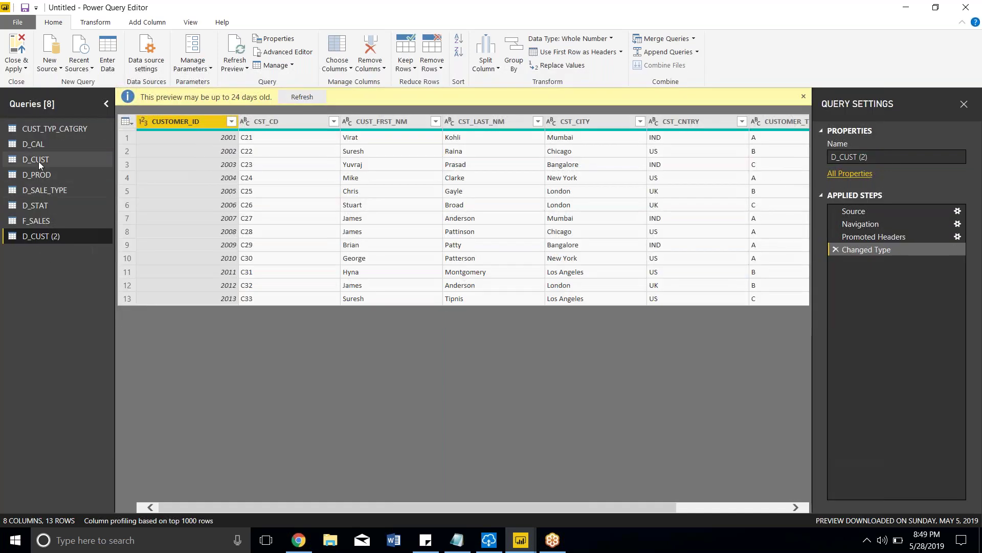
click(38, 161)
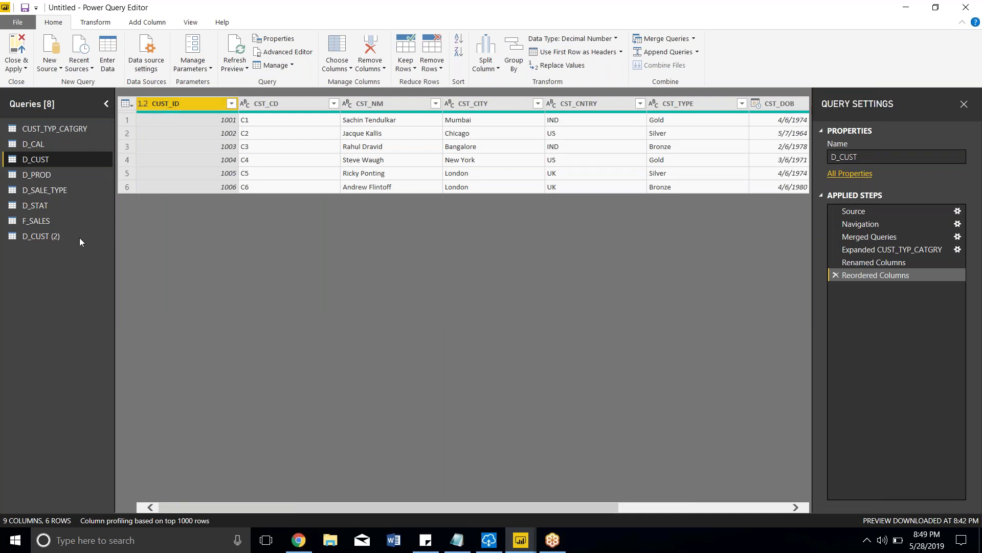
click(47, 240)
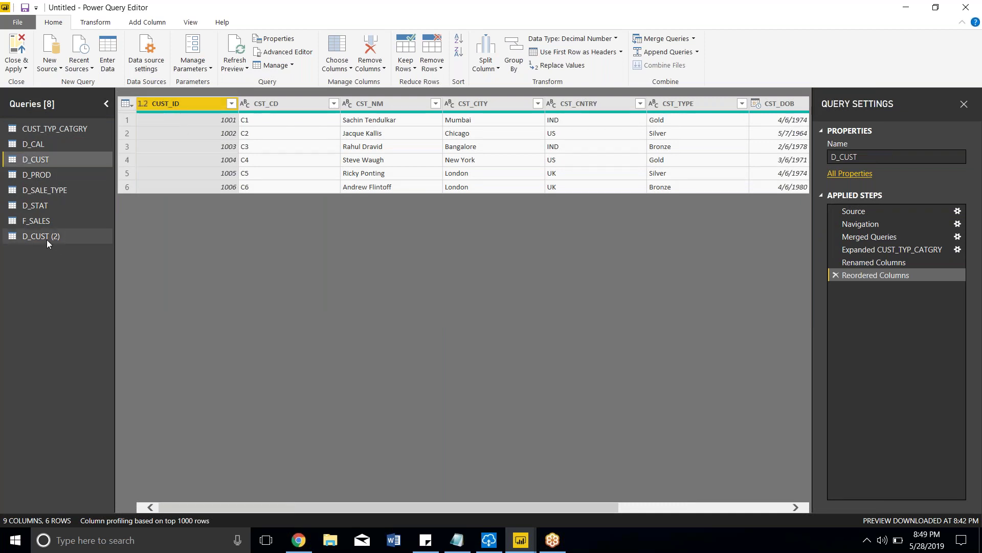
click(302, 97)
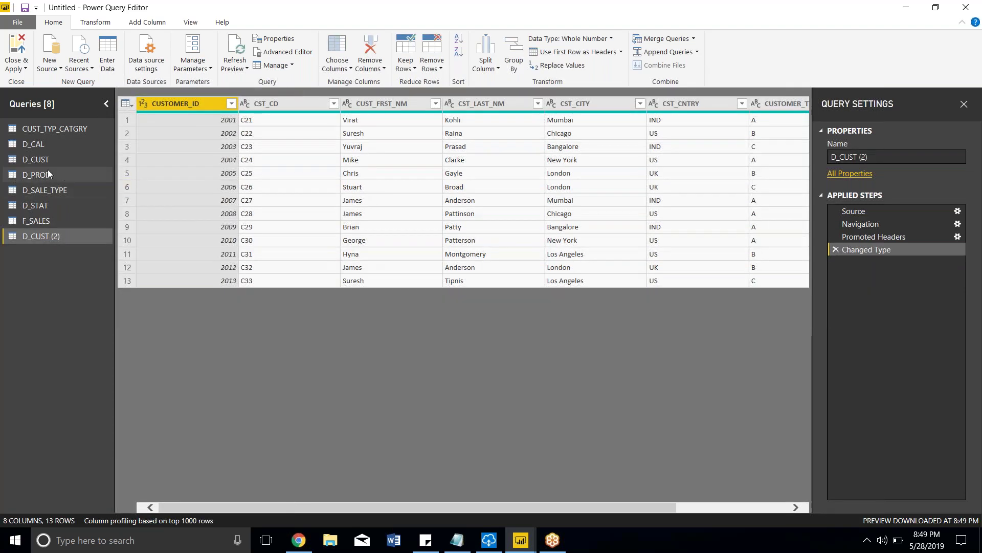
Rename the CUSTOMER_ID column in D_CUST (2) to CUST_ID to match D_CUST, and check it against that query
click(41, 161)
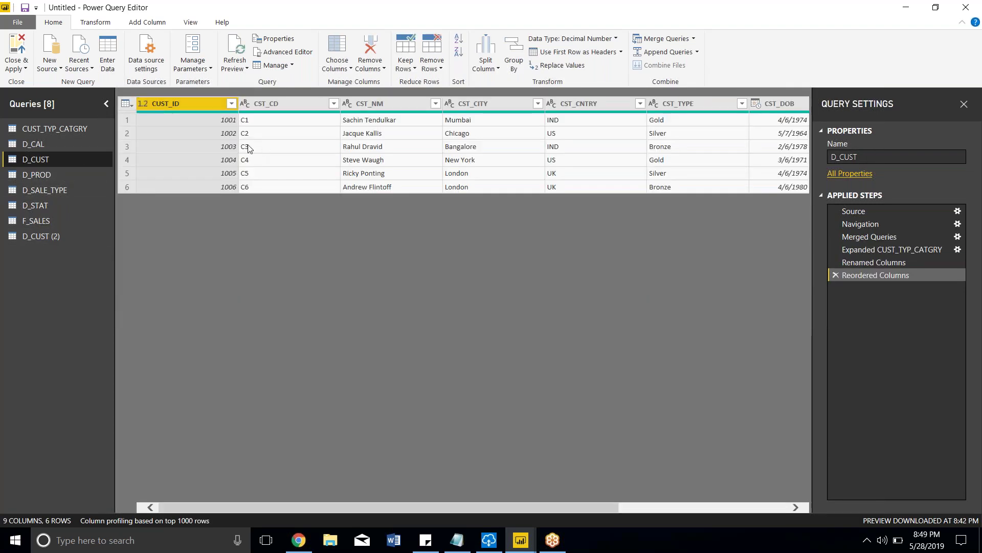
click(687, 505)
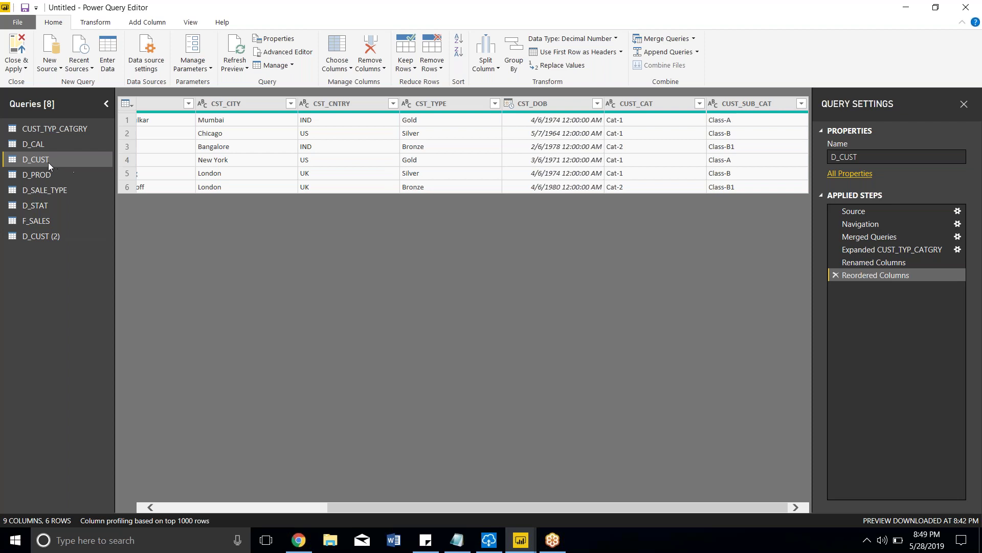
click(185, 509)
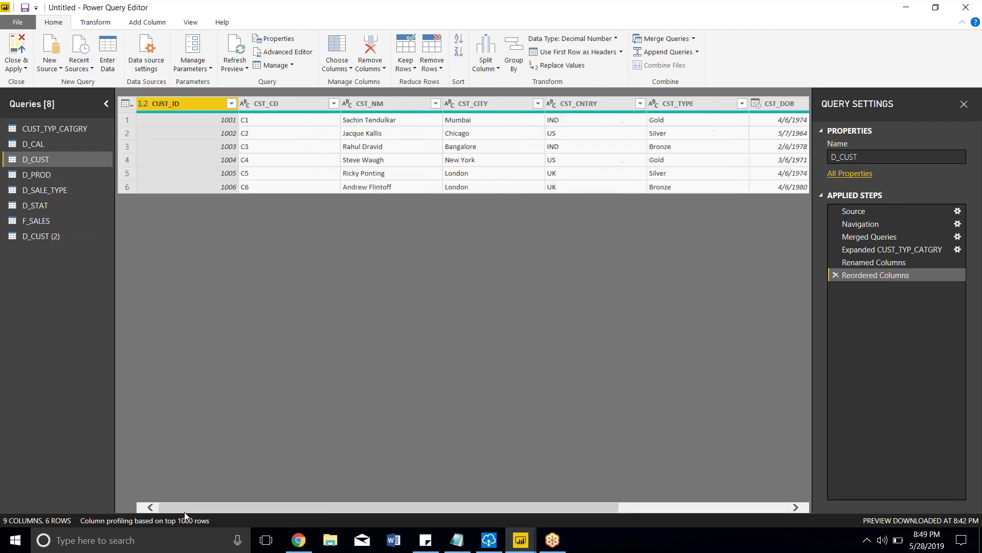
double_click(189, 105)
click(48, 238)
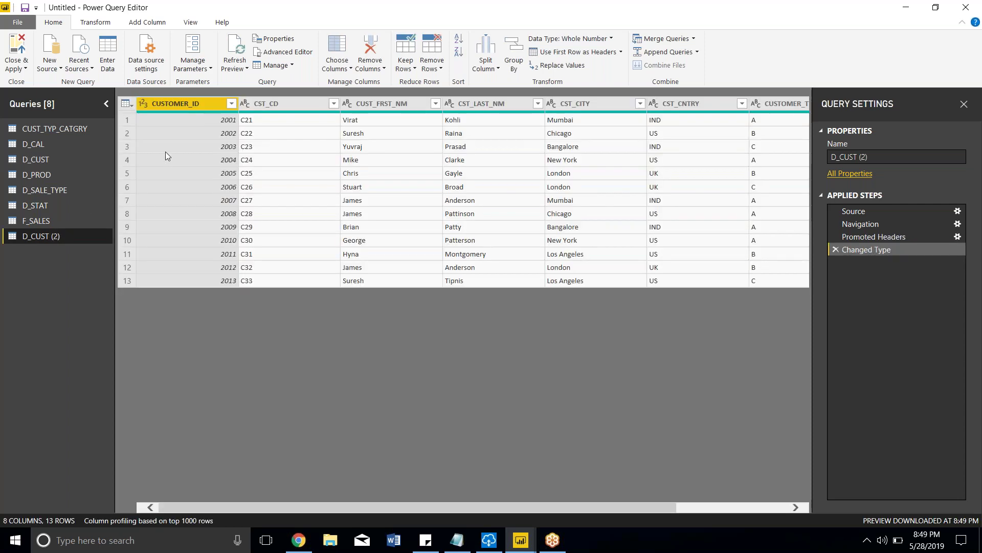
double_click(201, 104)
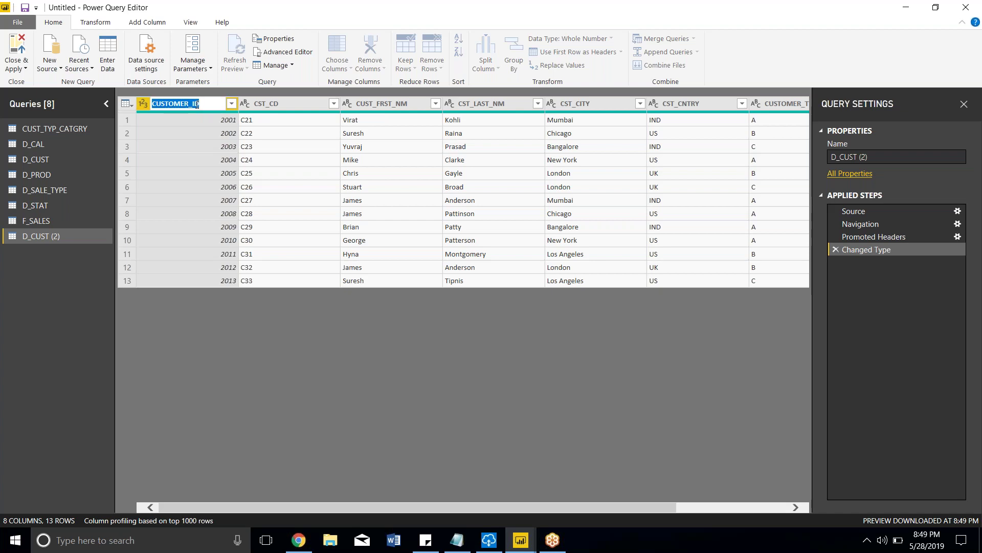
text(CUST_ID)
key(Return)
click(43, 163)
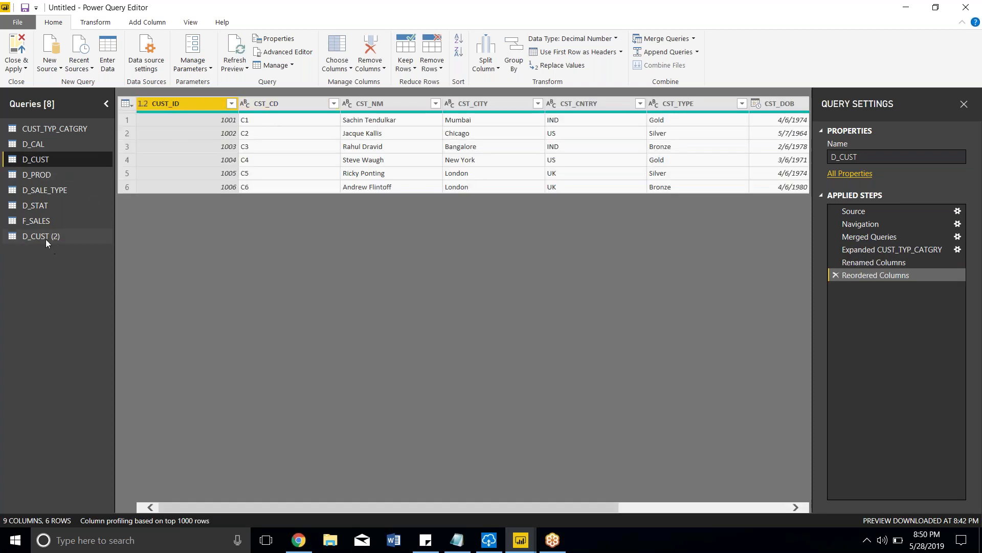
click(45, 237)
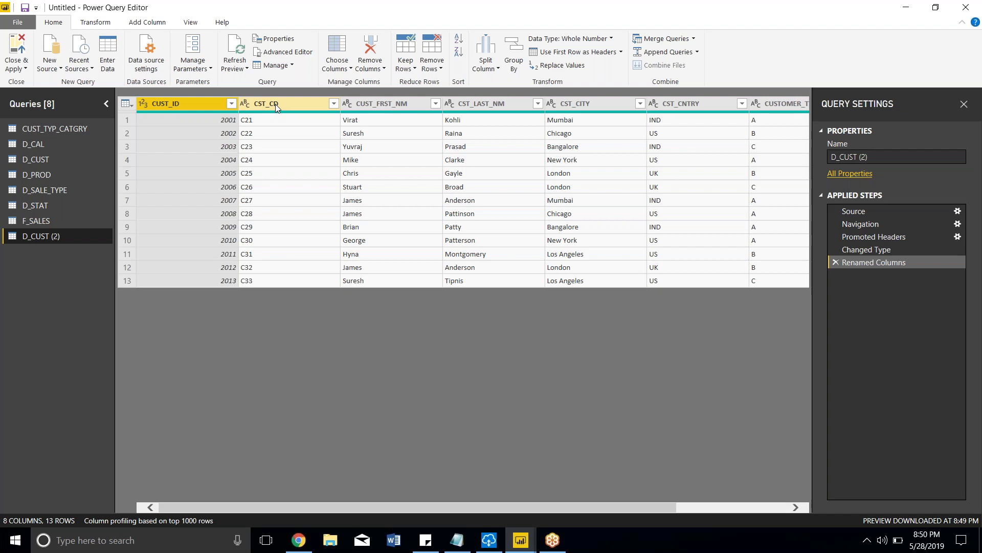
Merge the CUST_FRST_NM and CST_LAST_NM columns of D_CUST (2) into CST_NM, using Space as the separator
click(46, 163)
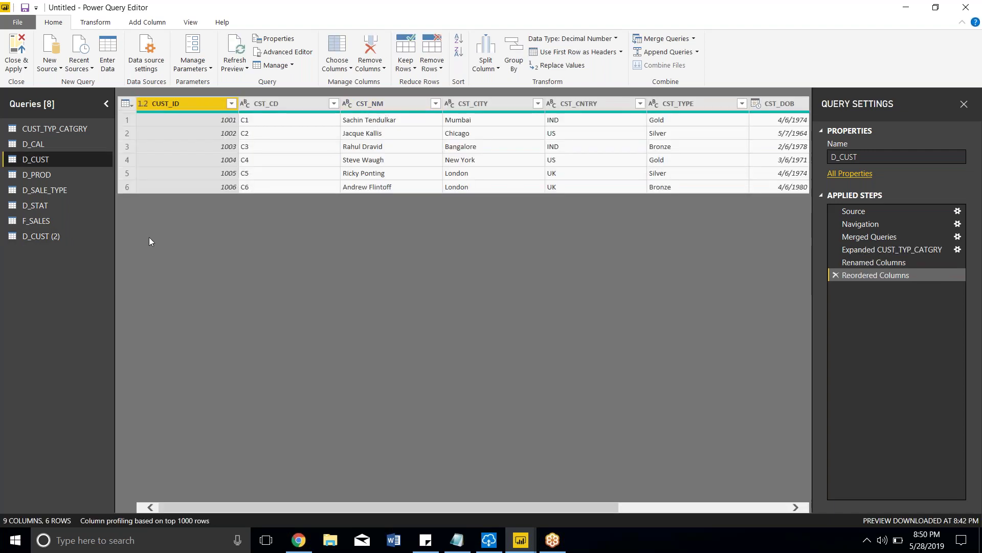
click(65, 236)
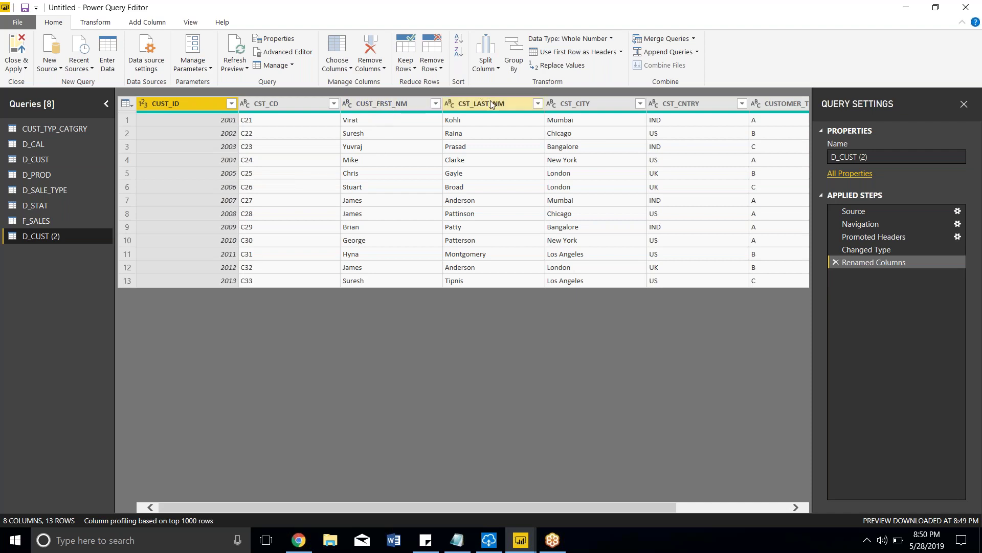
click(383, 106)
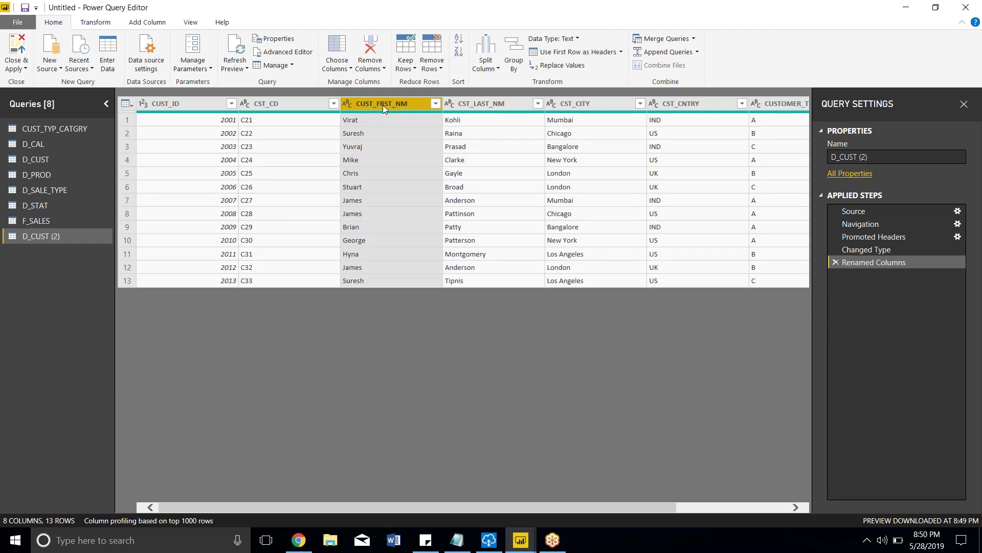
key(shift+Right)
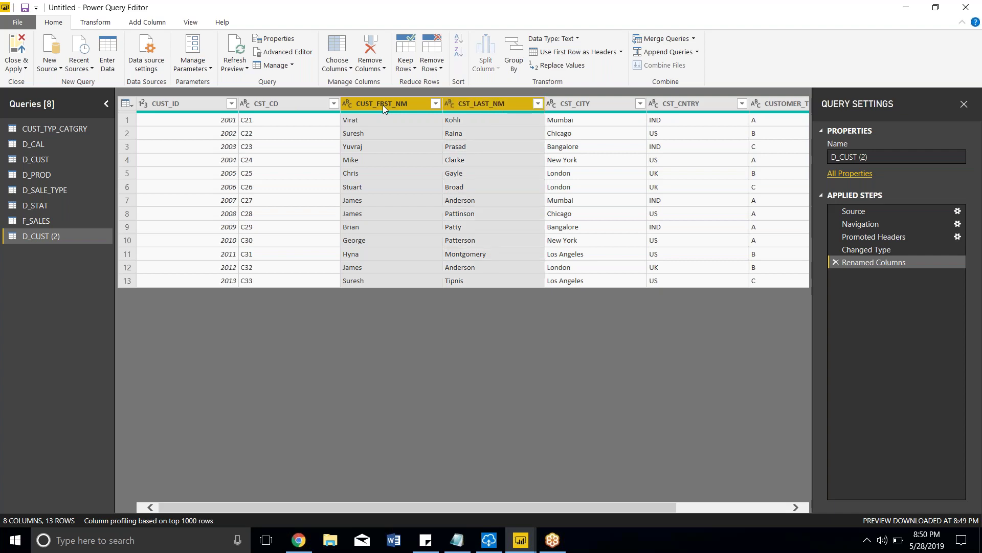
right_click(478, 105)
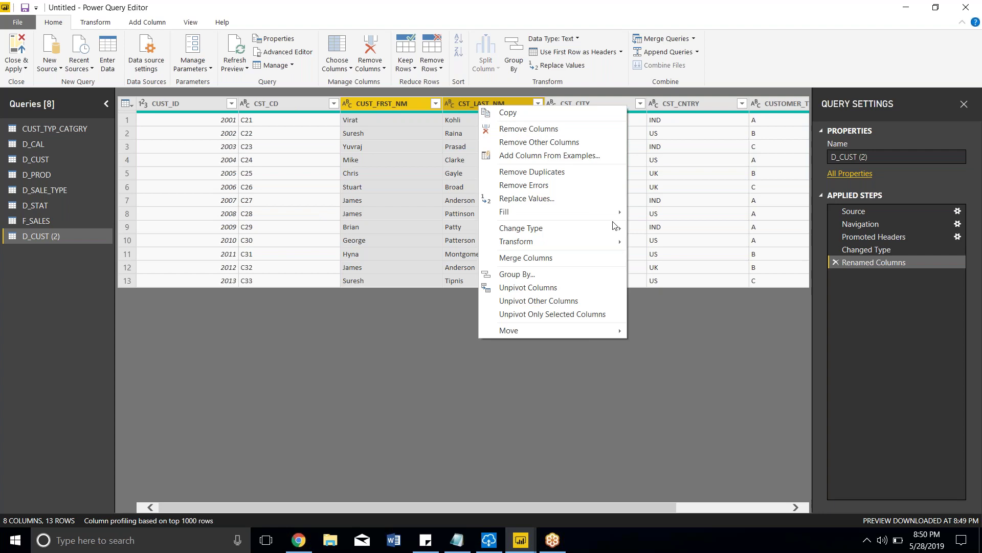
mouse_move(618, 243)
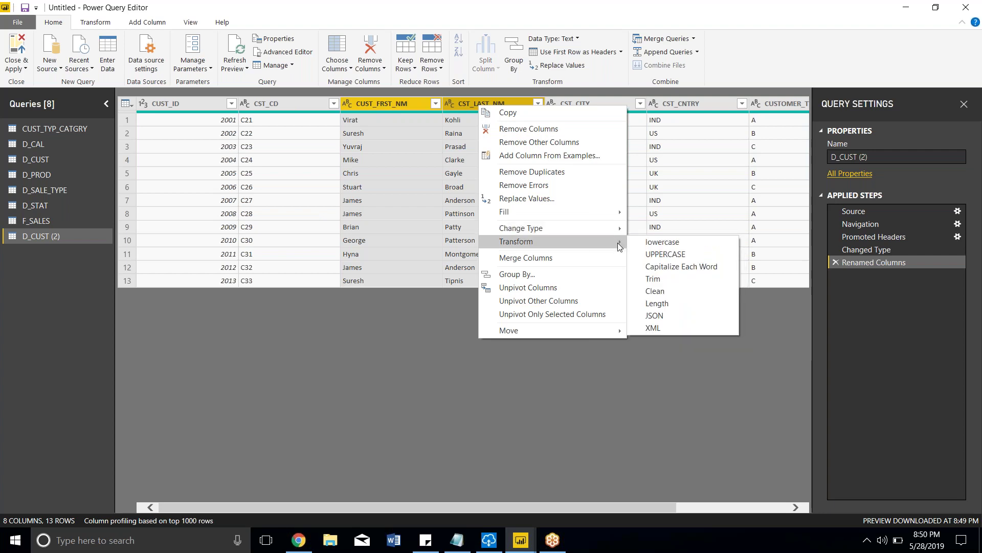
click(536, 259)
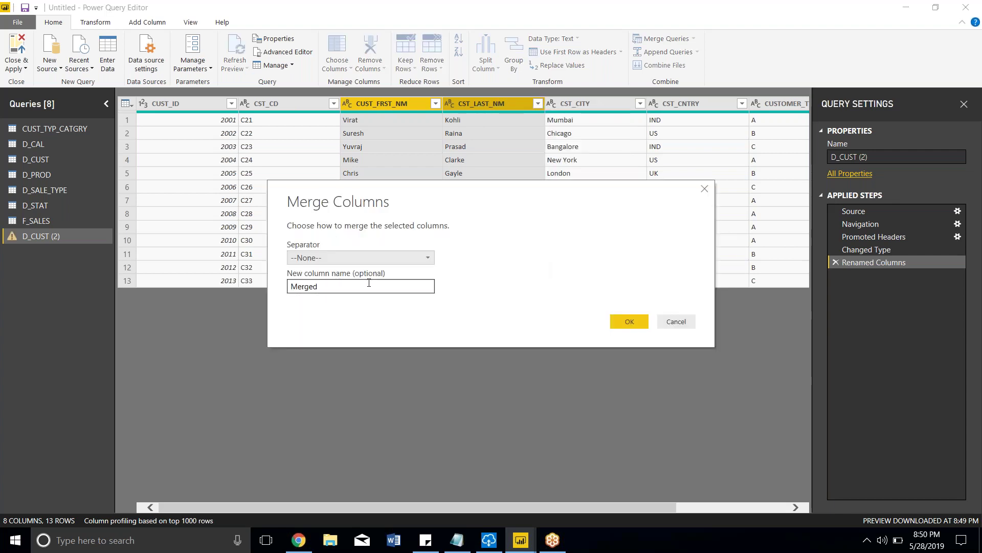
click(346, 259)
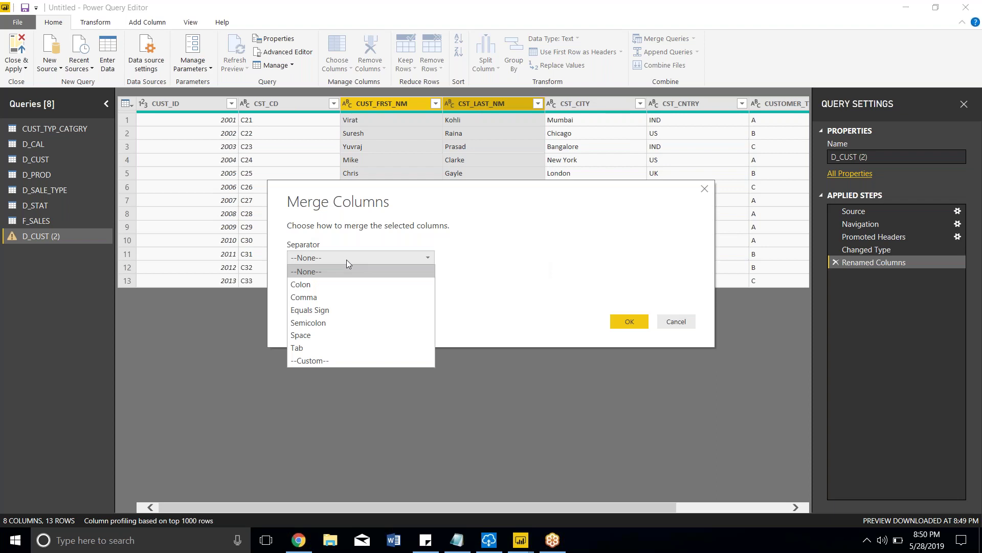
click(327, 334)
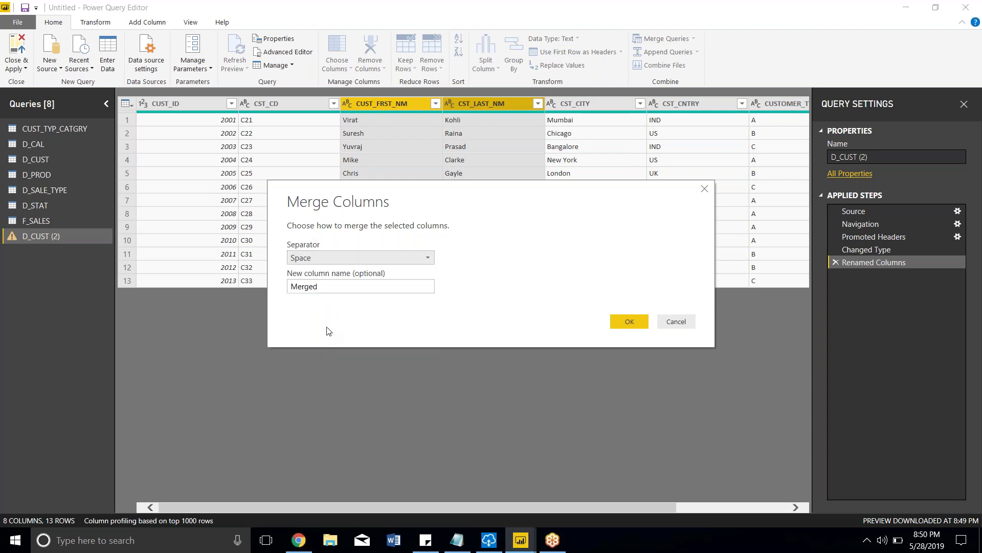
click(317, 287)
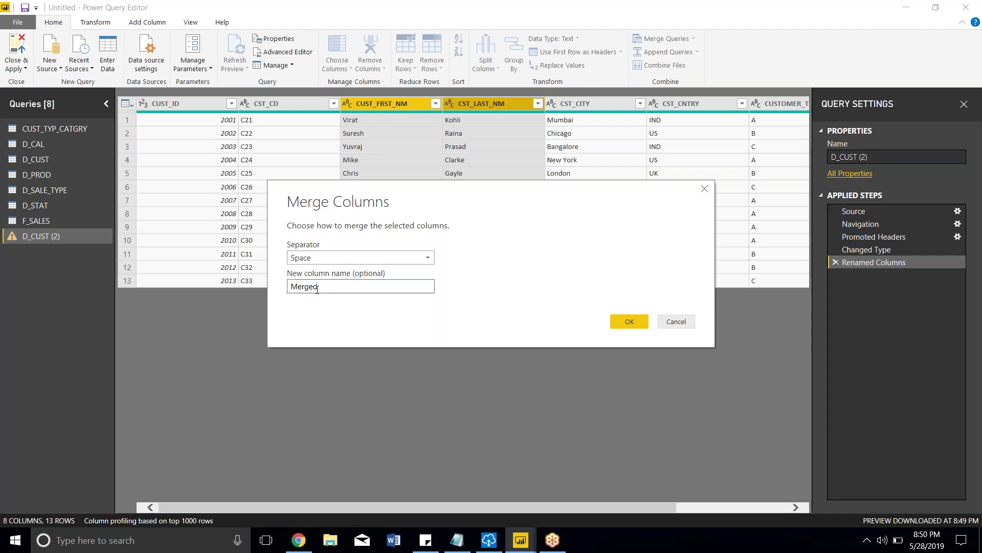
double_click(317, 287)
text(CST_NM)
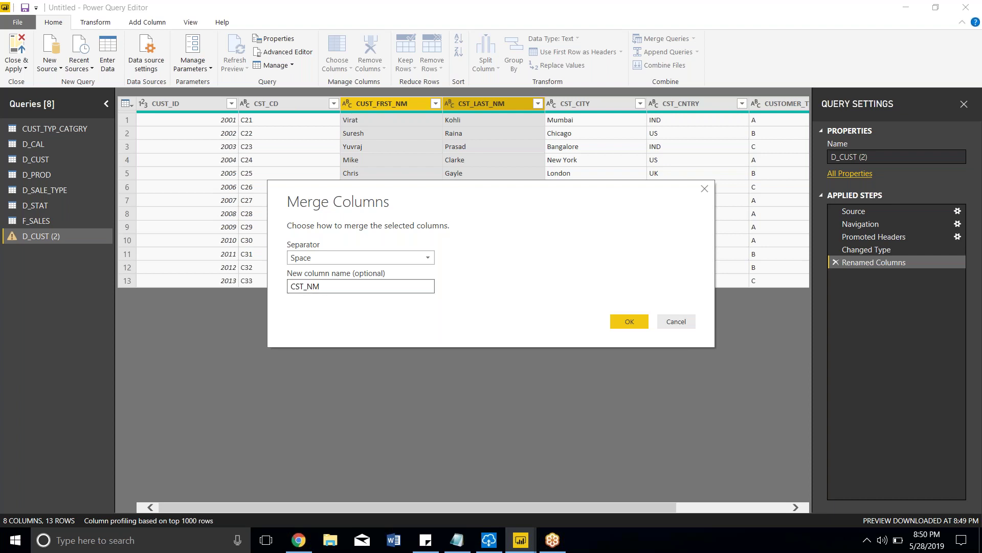
click(632, 316)
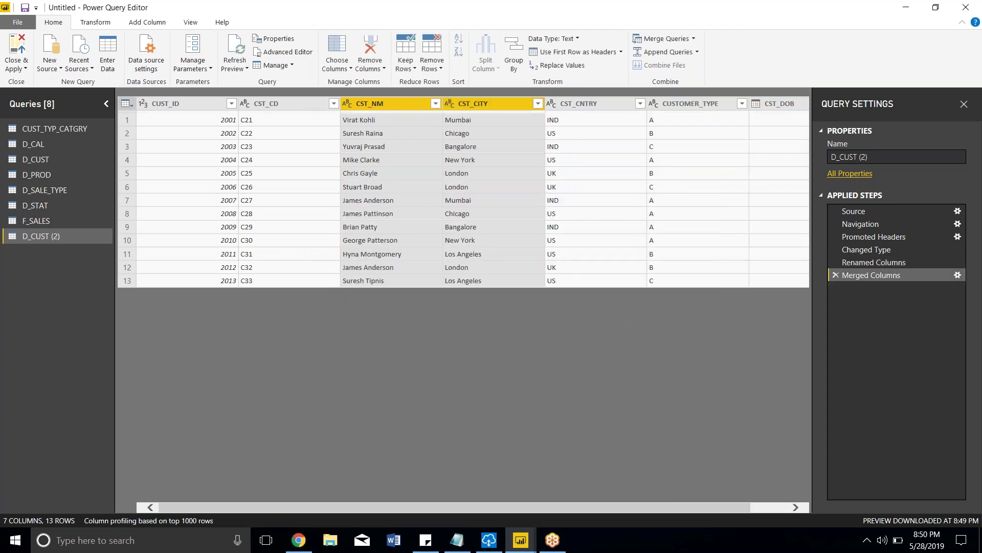
Compare the column names and order of D_CUST (2) with those of D_CUST, from the name column through the customer type
drag(597, 504, 418, 517)
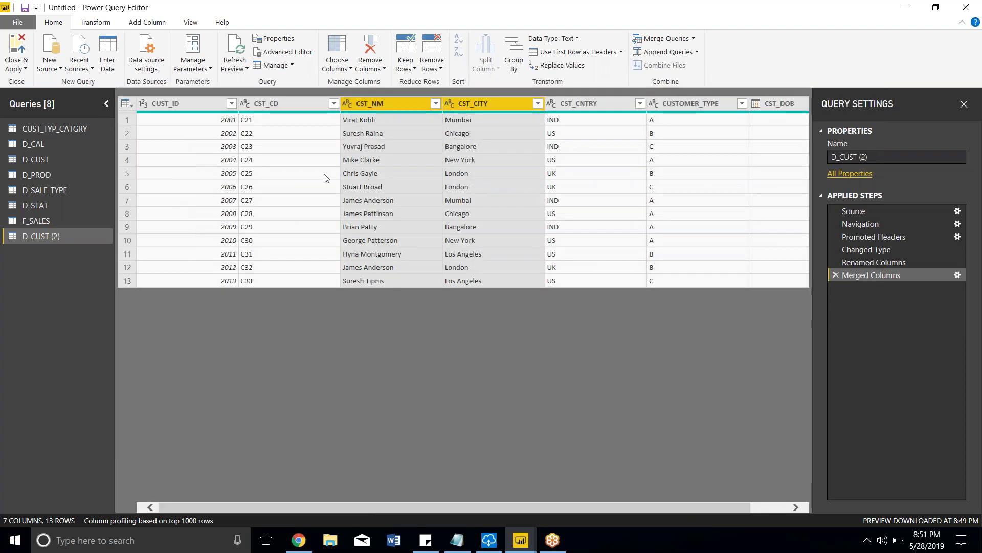
click(54, 159)
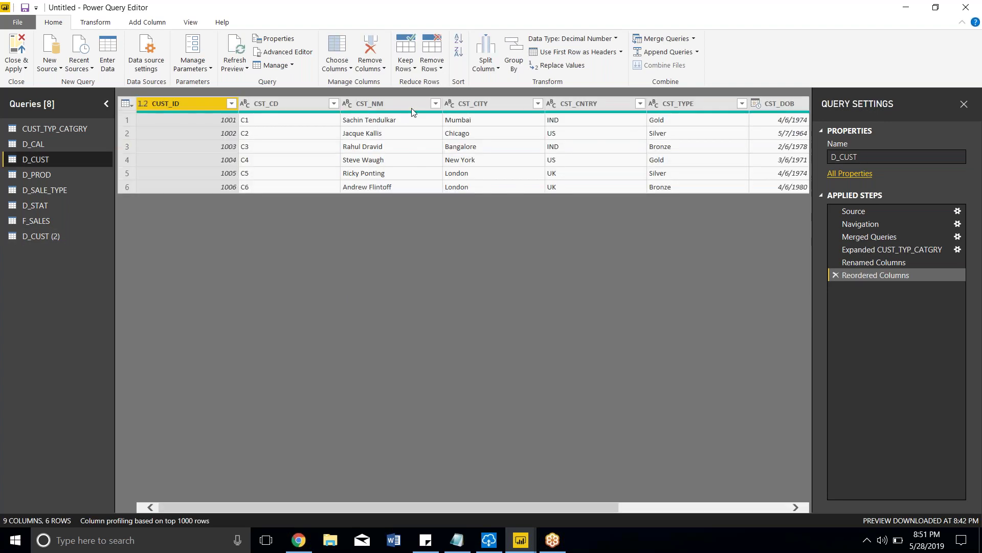
click(65, 236)
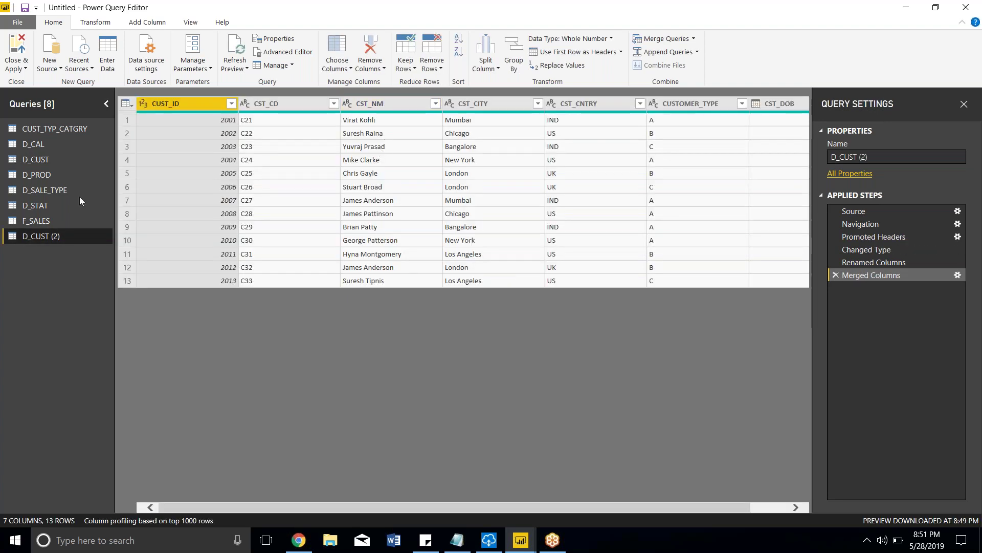
click(26, 161)
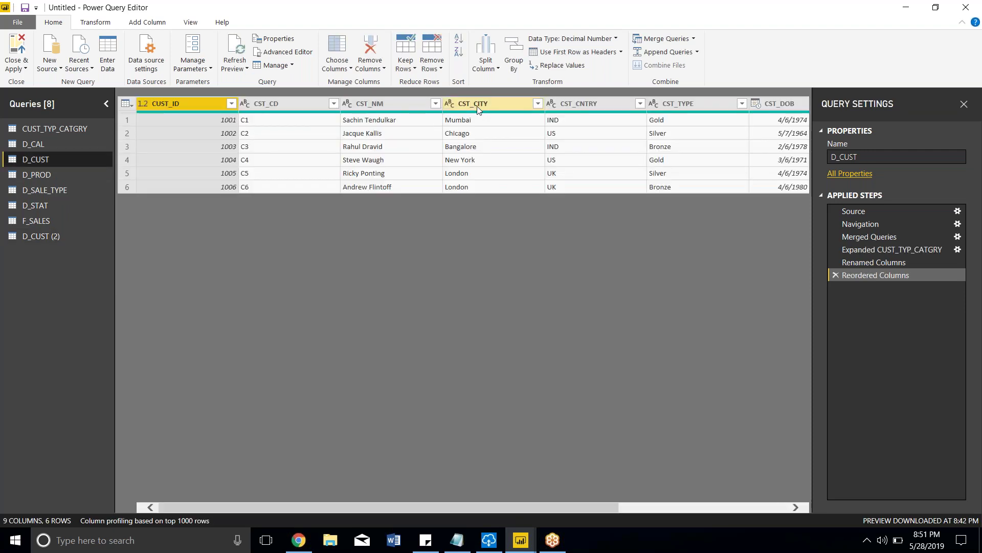
click(59, 236)
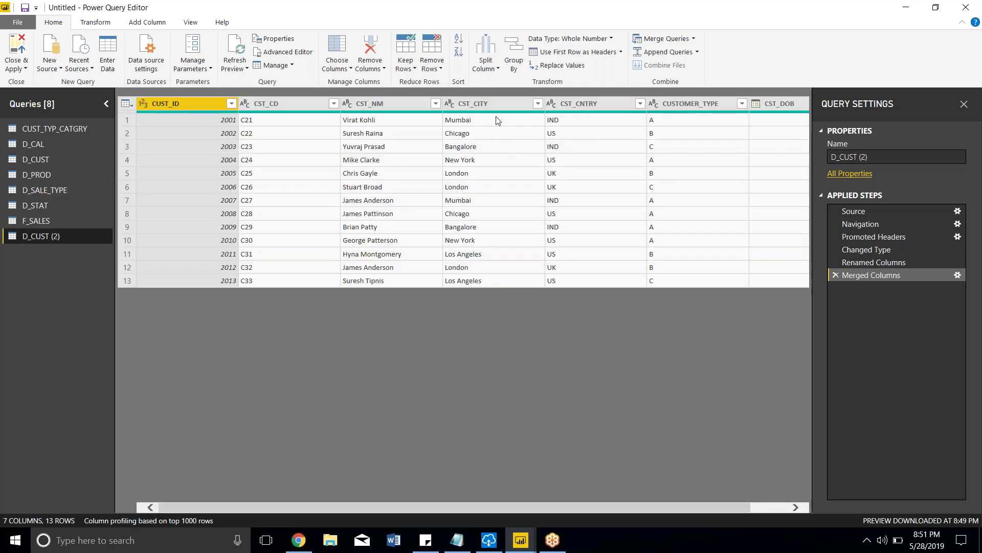
click(76, 164)
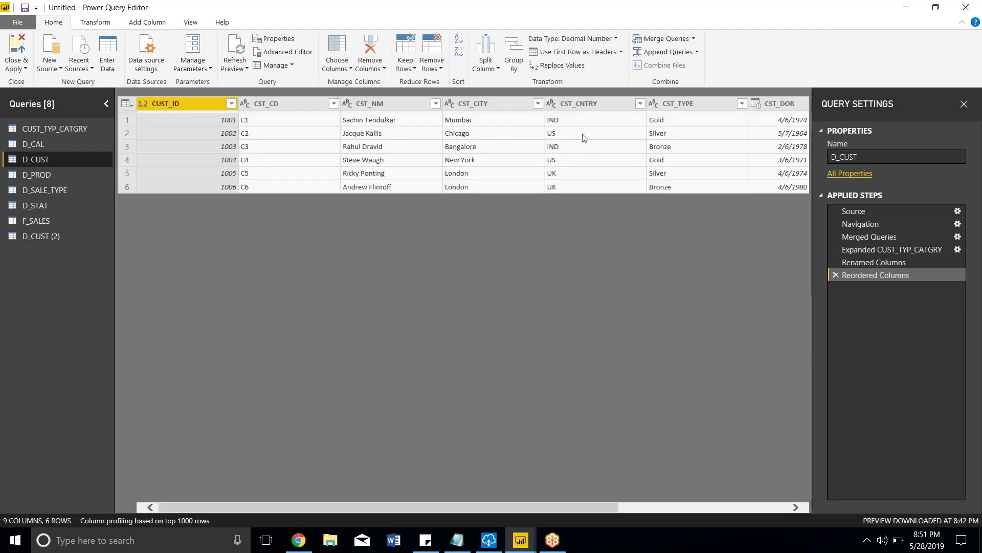
click(51, 237)
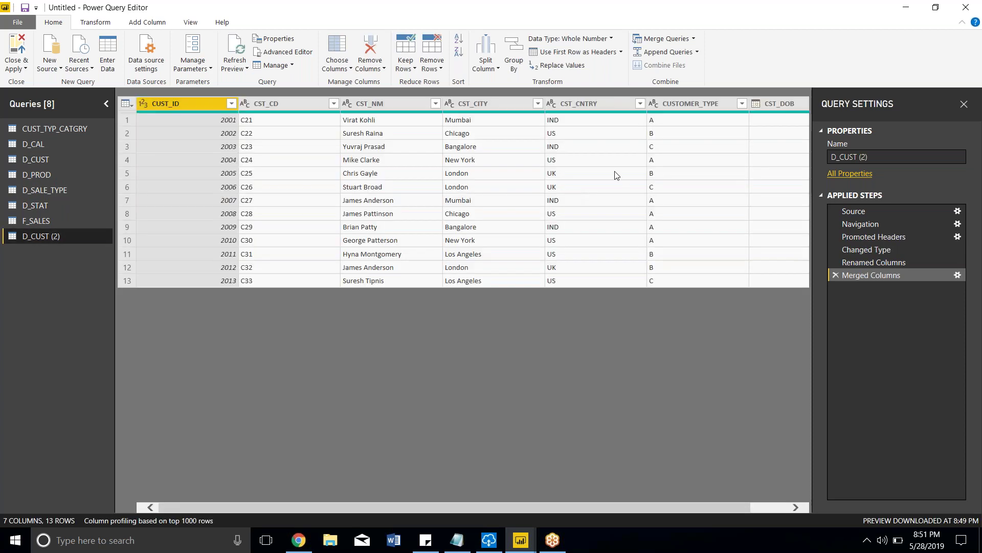
Rename the CUSTOMER_TYPE column in D_CUST (2) to CST_TYPE
double_click(690, 103)
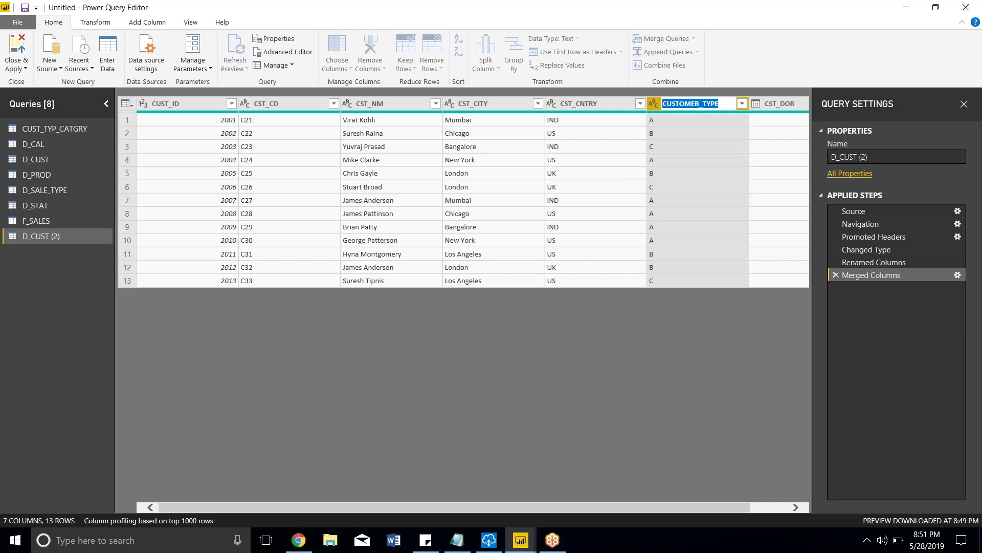
text(CST_TYPE)
key(Return)
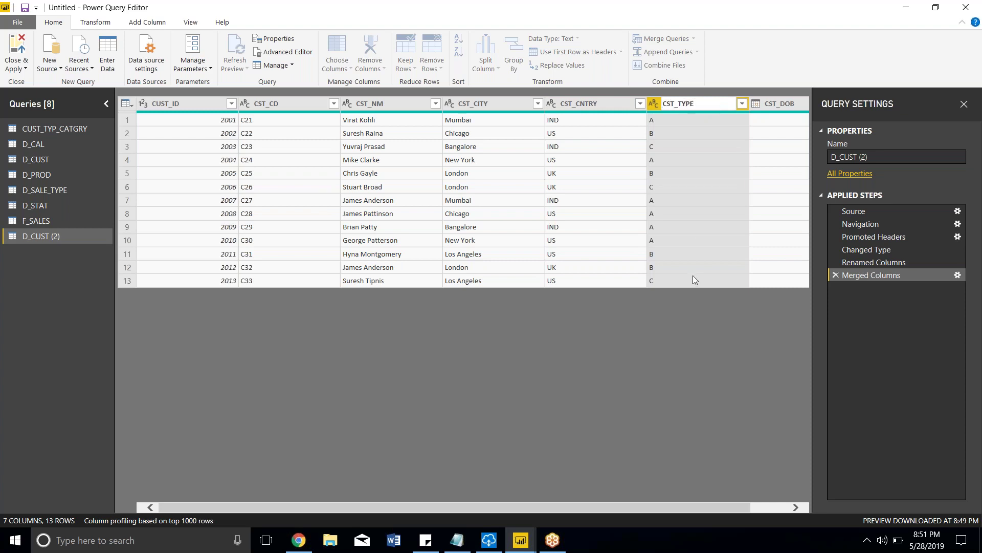
key(Return)
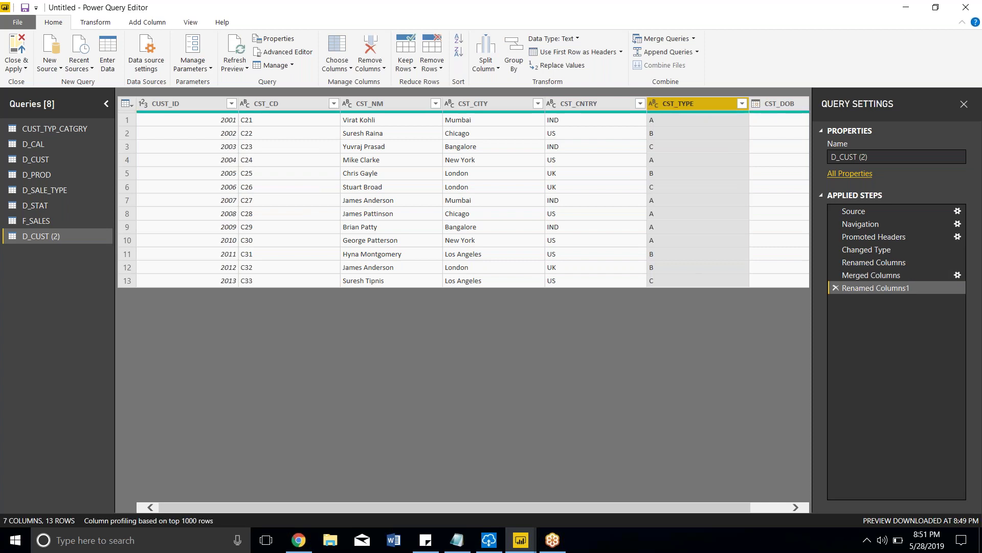
Compare D_CUST with D_CUST (2), examining the remaining columns, CST_DOB and the values used in CST_TYPE
click(61, 159)
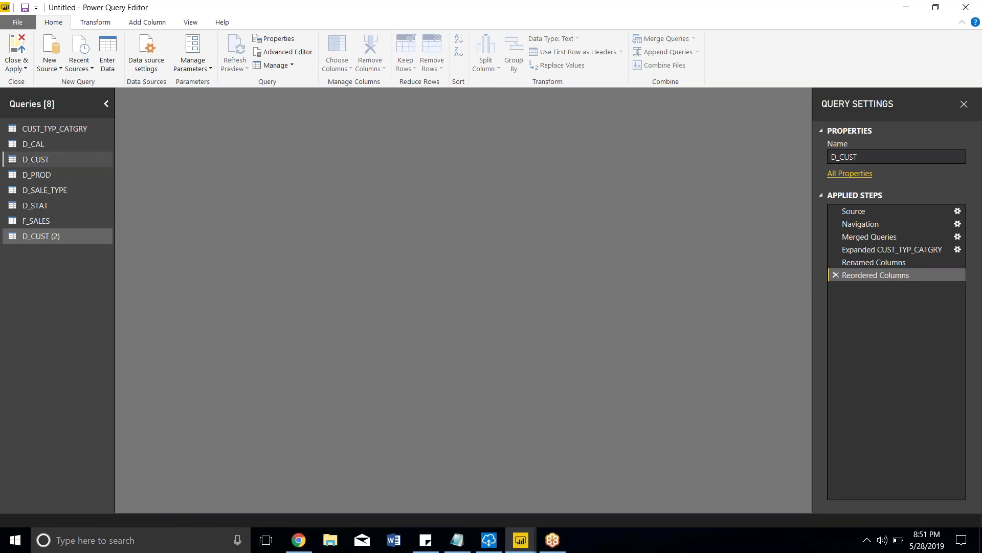
click(746, 507)
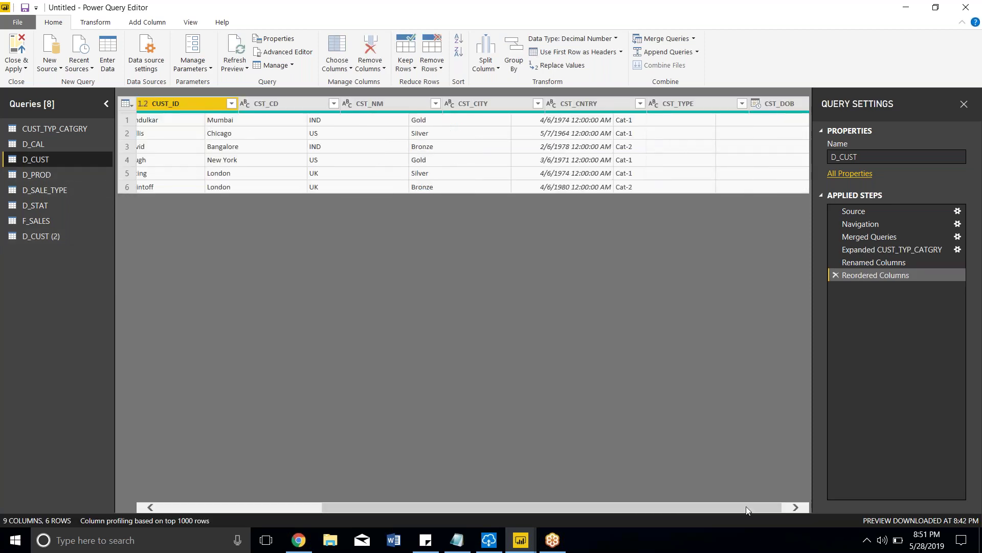
click(22, 242)
click(786, 505)
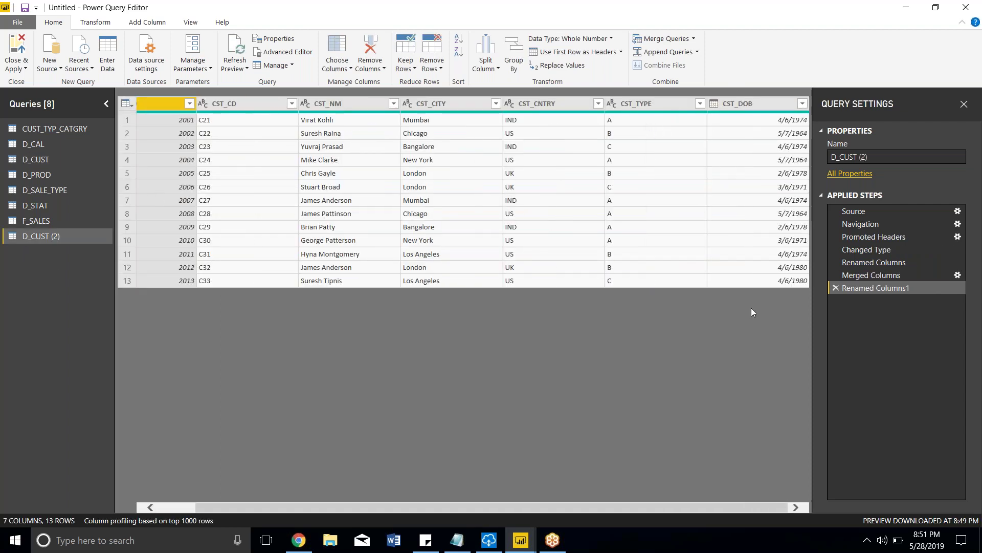
click(50, 161)
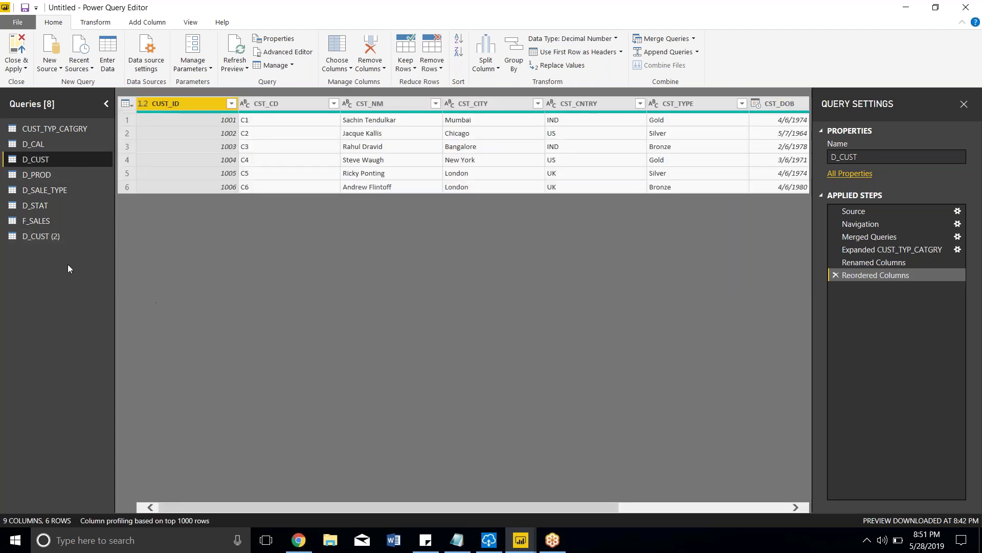
click(50, 236)
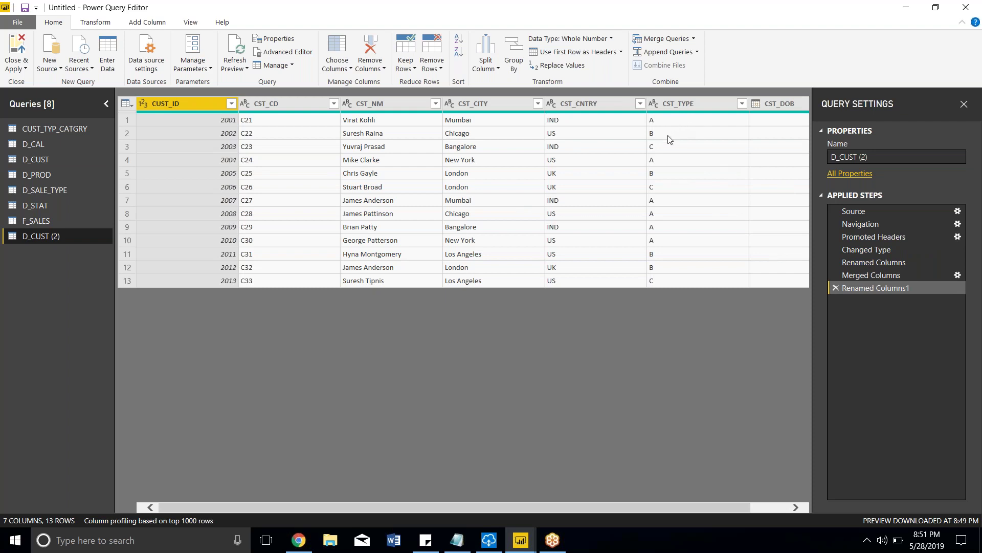
click(51, 164)
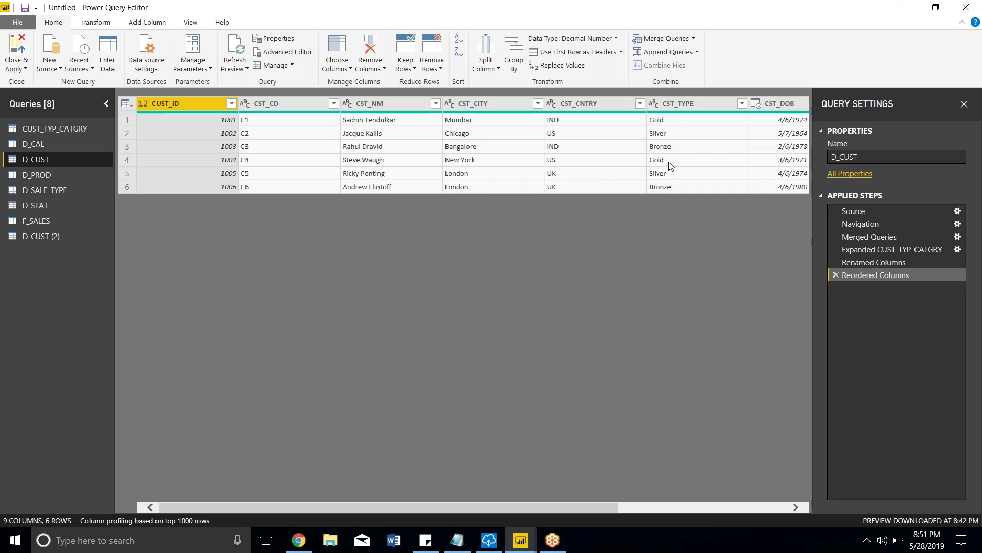
click(62, 235)
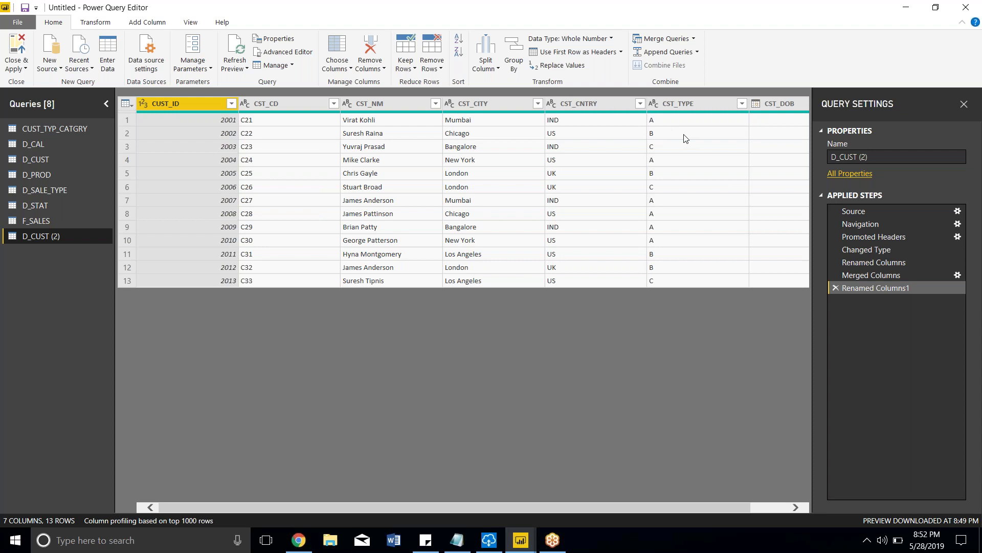
Start a conditional column in D_CUST (2) and name it CST_TYPE_NEW
click(707, 100)
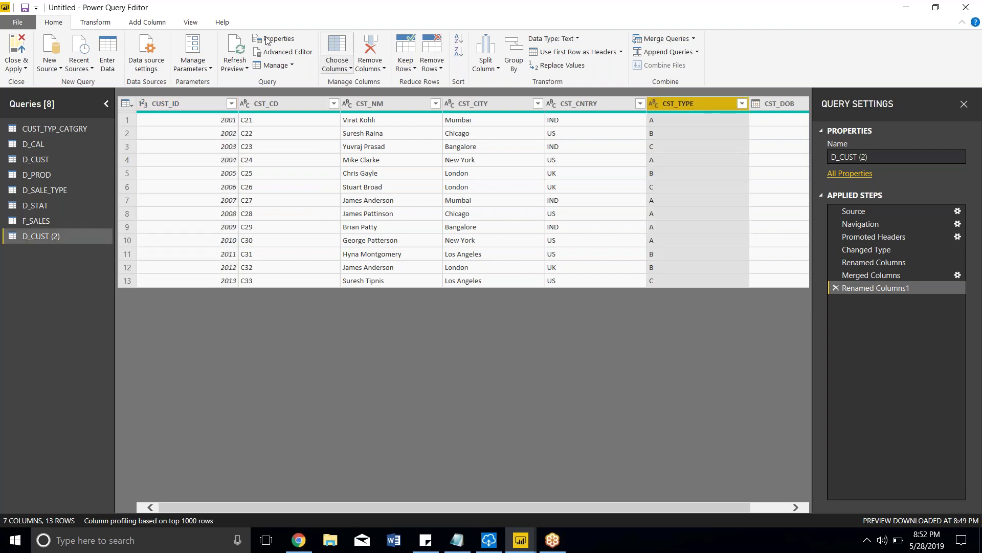
click(111, 27)
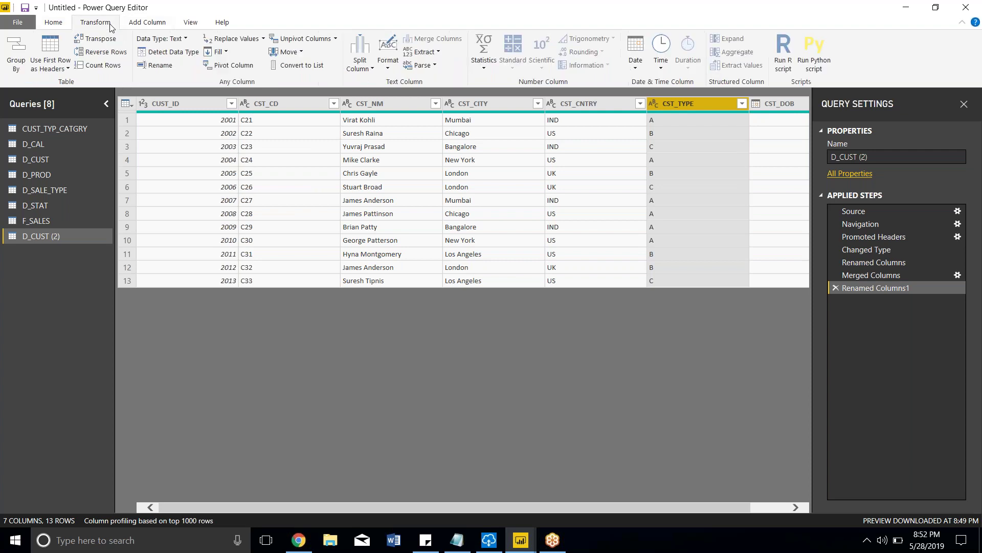
click(140, 25)
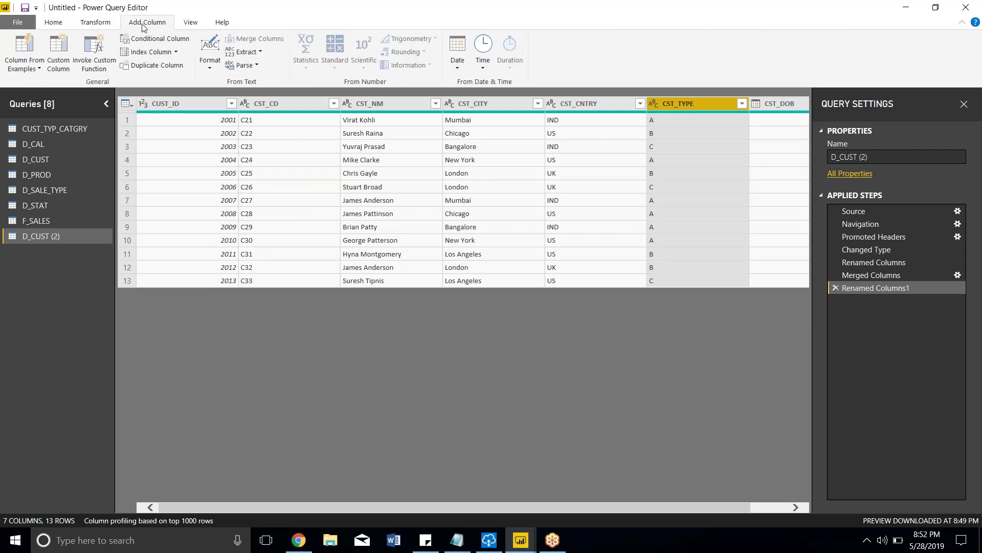
click(162, 43)
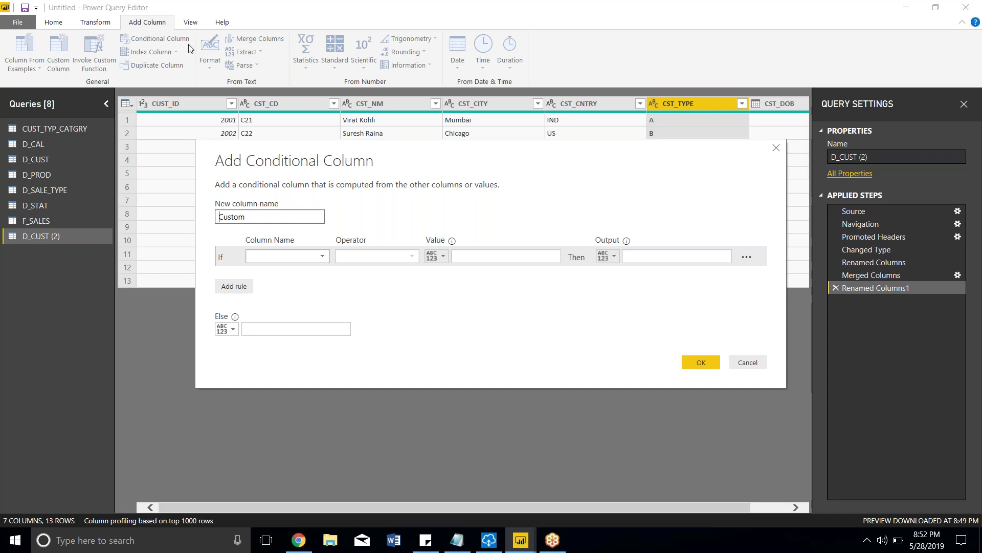
double_click(256, 216)
text(CST_TYP1)
key(BackSpace)
text(E)
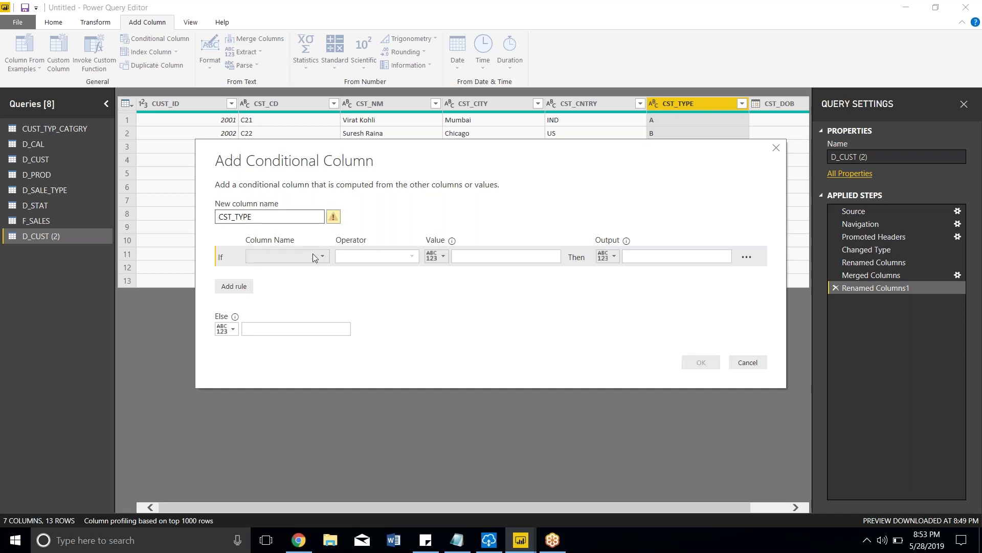
click(320, 258)
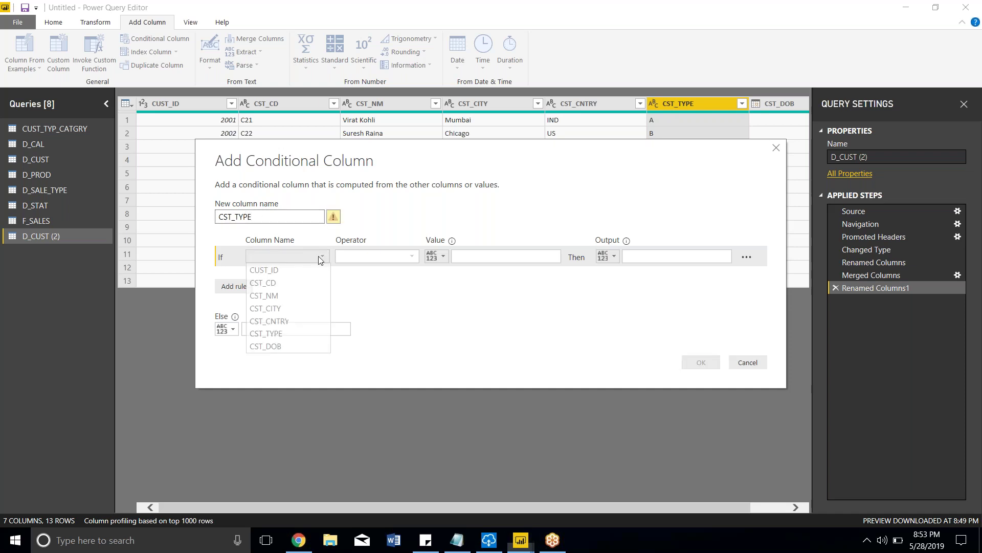
click(311, 216)
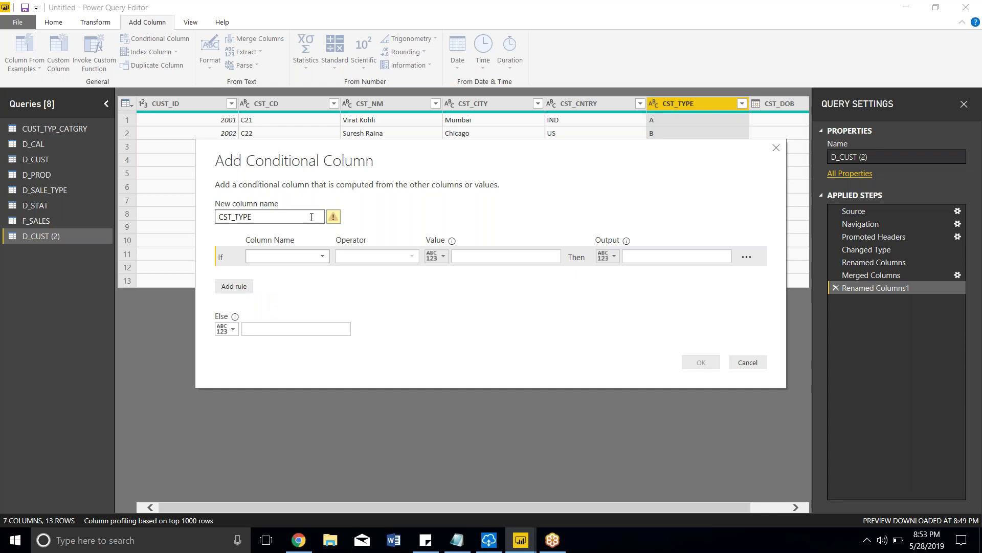
text(CST_TYPE_NEW)
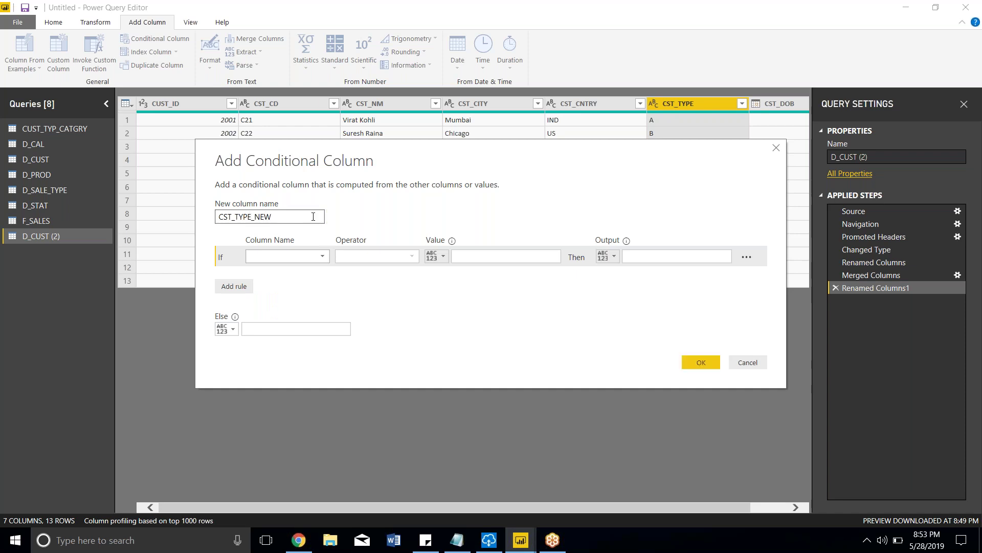
Set the first condition to output Gold when CST_TYPE equals A
click(323, 256)
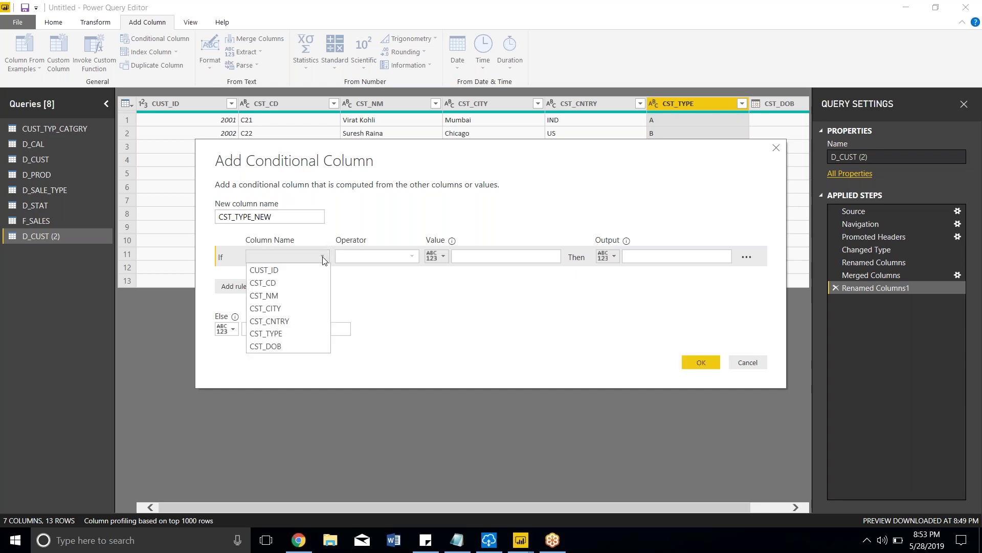
click(282, 333)
click(459, 254)
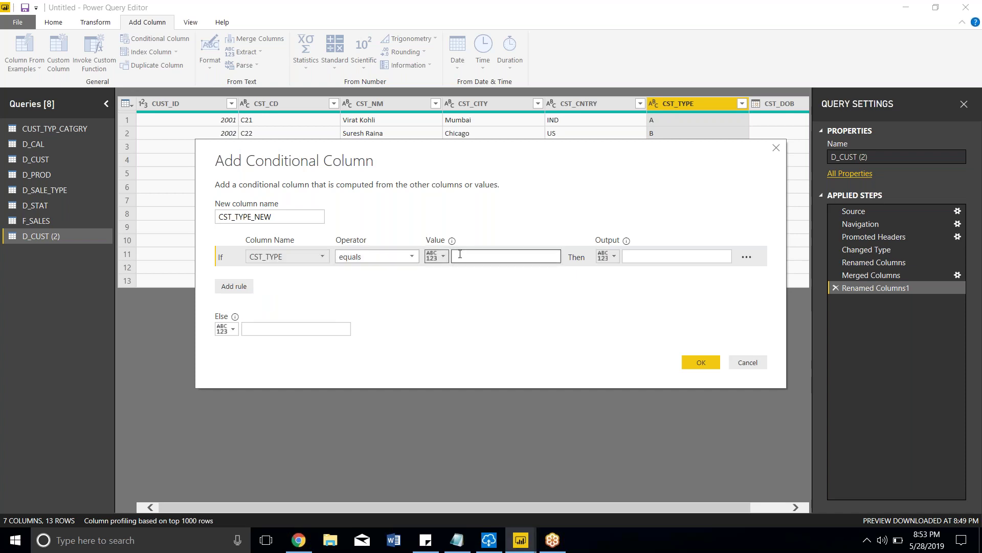
text(A)
key(Tab)
text(G)
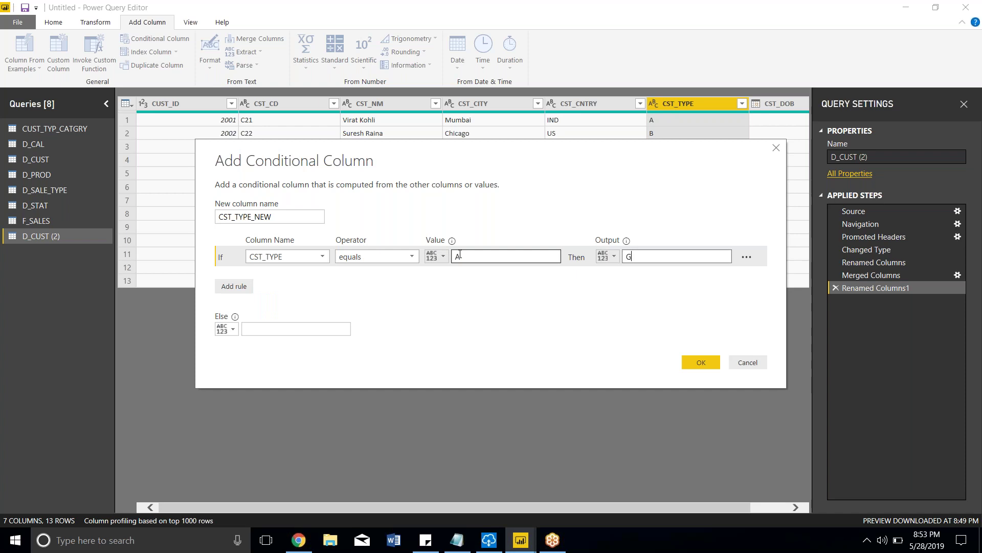
text(ols)
key(BackSpace)
text(d)
Add a second rule that outputs Silver when CST_TYPE equals B
click(237, 285)
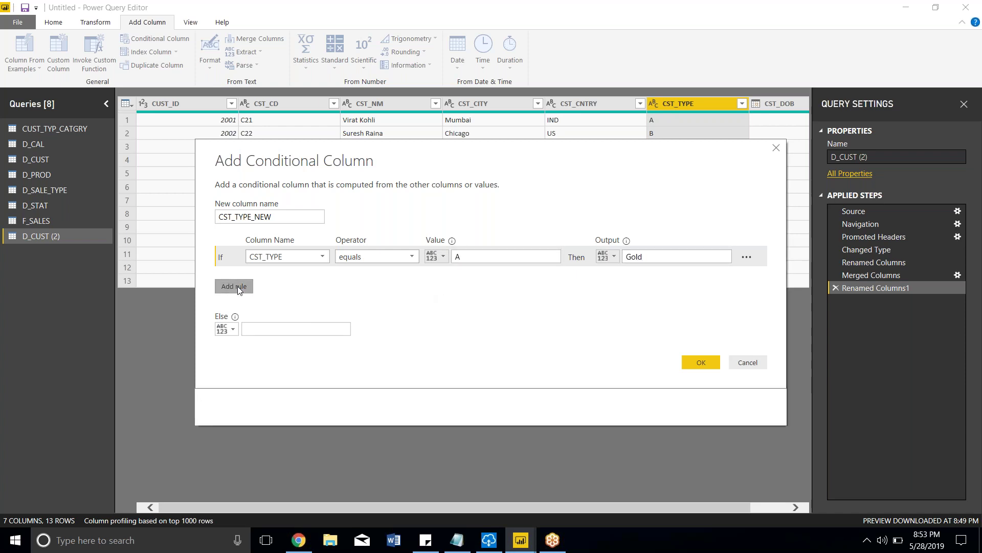
click(322, 277)
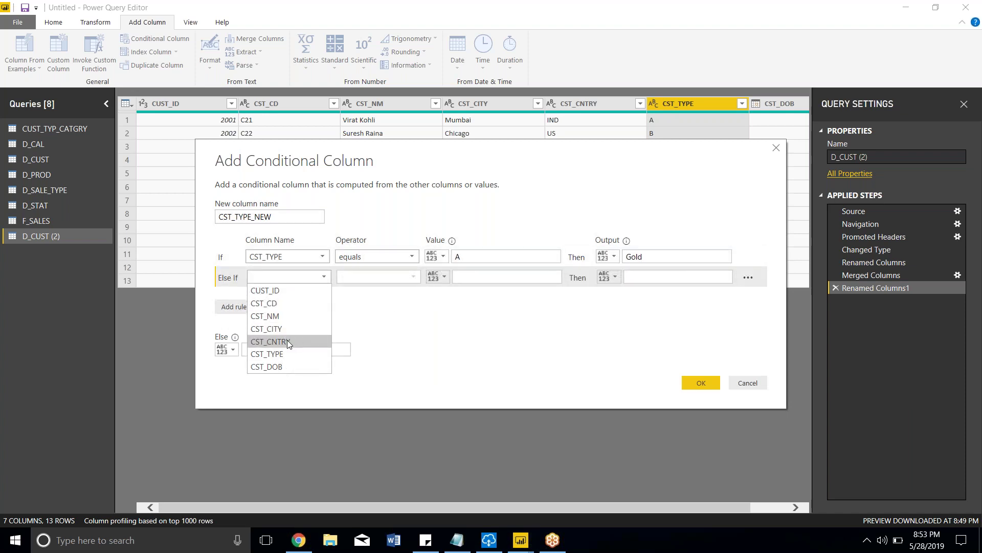
click(272, 357)
click(494, 273)
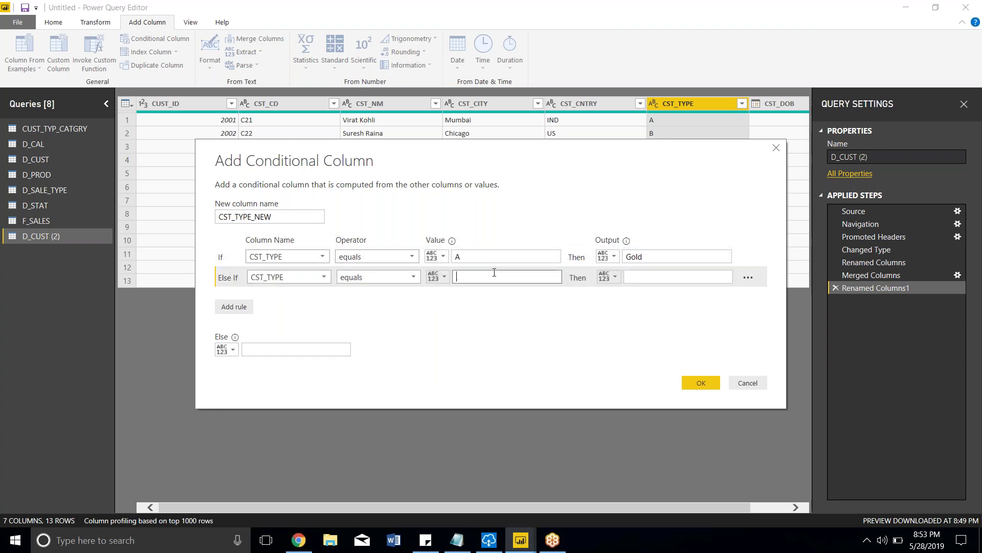
text(B)
key(Tab)
key(Tab)
text(Silver)
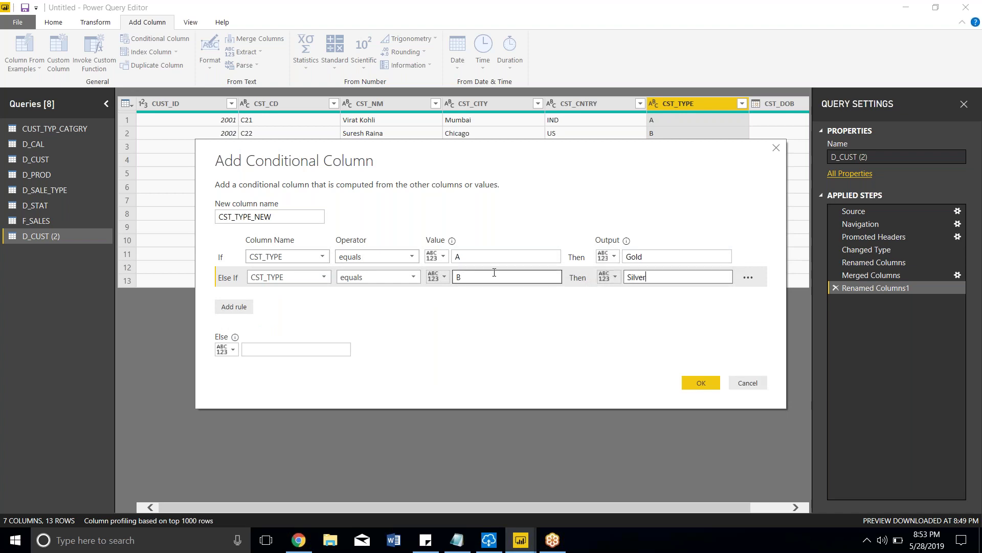
Add a third rule that outputs Bronze when CST_TYPE equals C, and create the conditional column
click(244, 307)
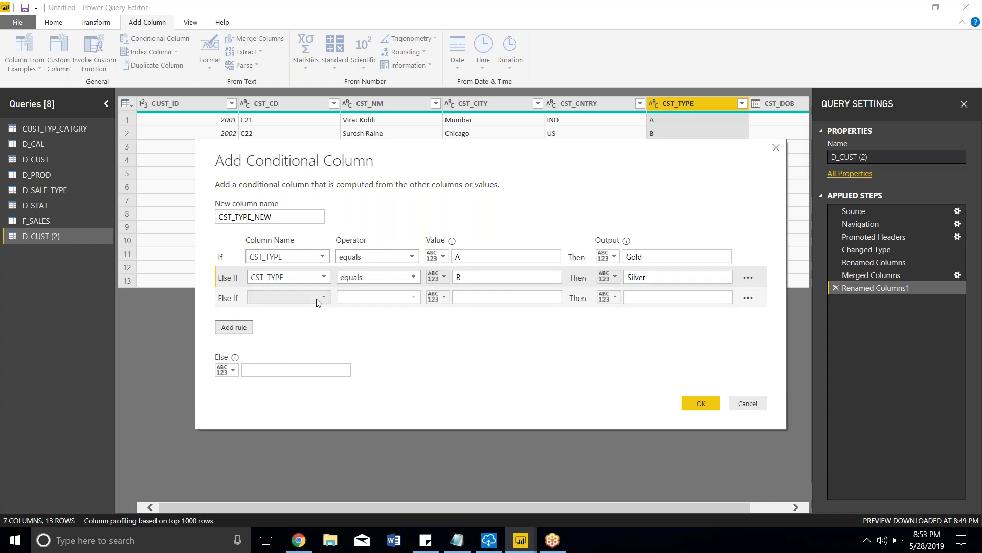
click(317, 299)
click(280, 373)
click(466, 299)
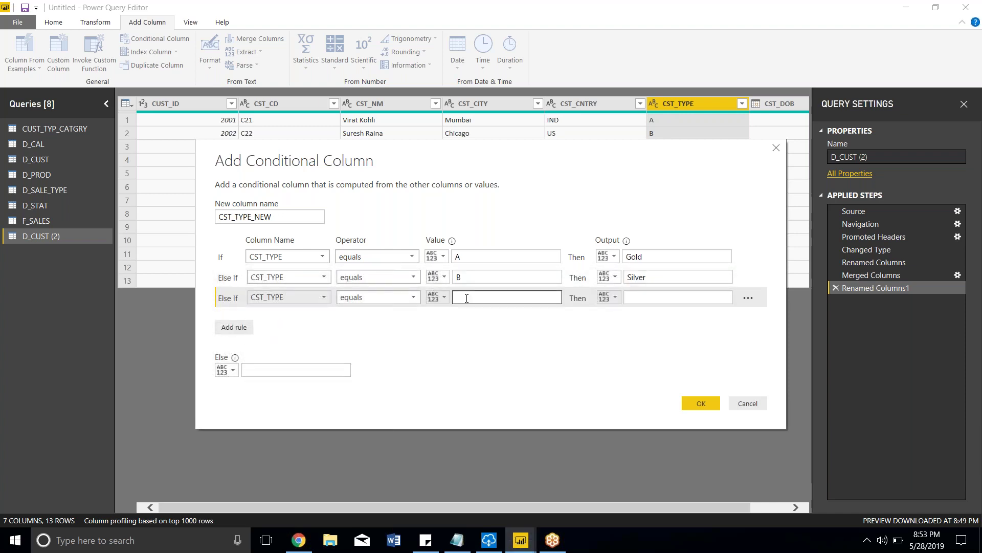
text(C)
key(Tab)
key(Tab)
text(B)
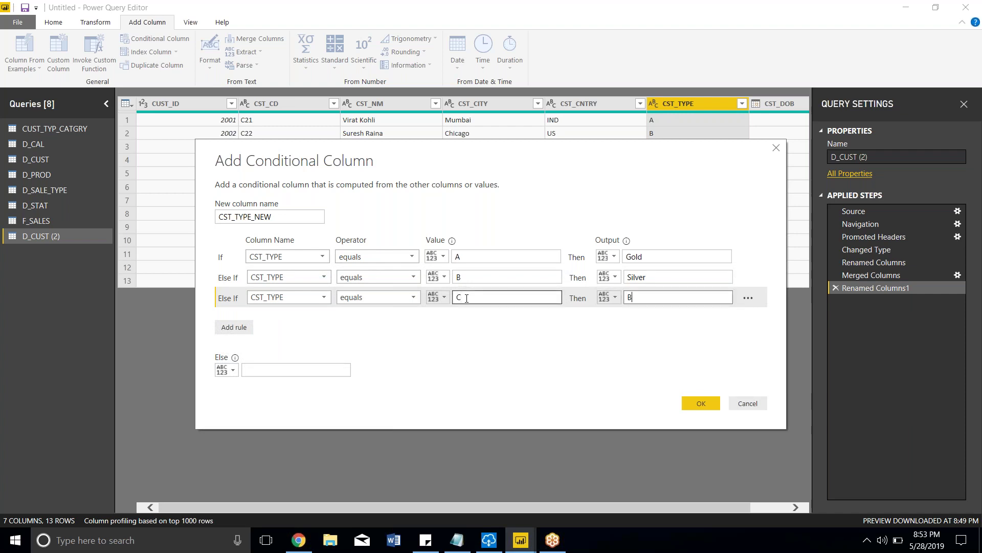
text(ronze)
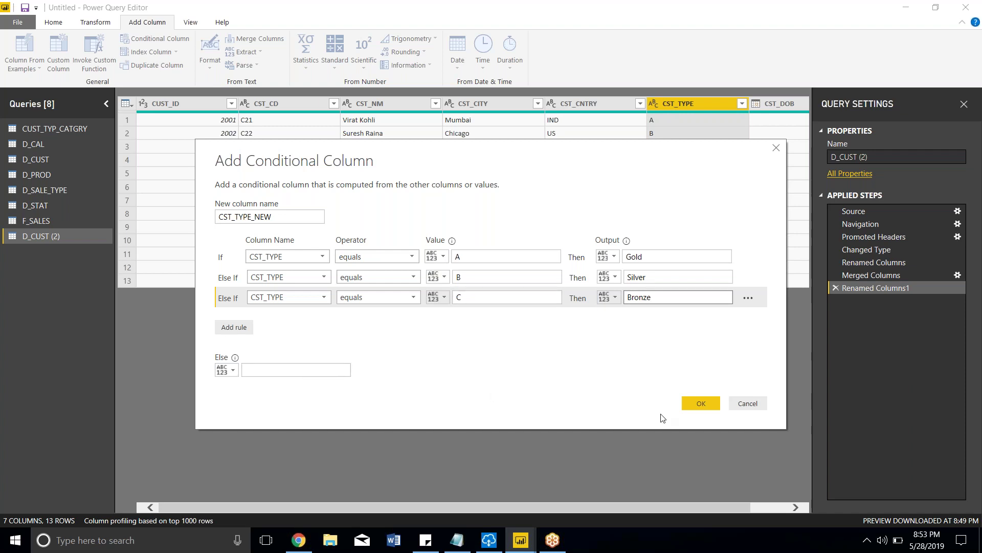
click(701, 402)
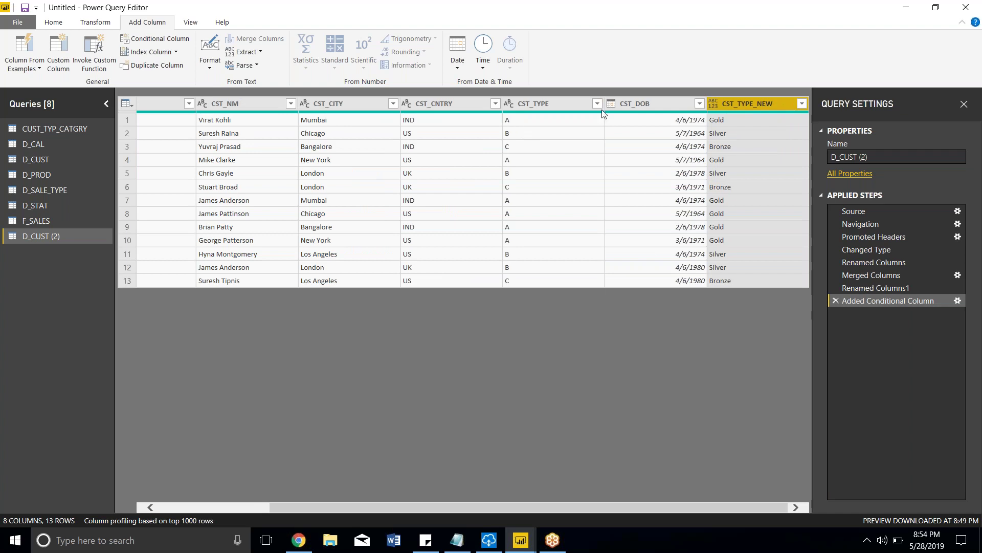
Move CST_TYPE_NEW directly after CST_CNTRY and remove the original CST_TYPE column from D_CUST (2)
drag(742, 108, 547, 117)
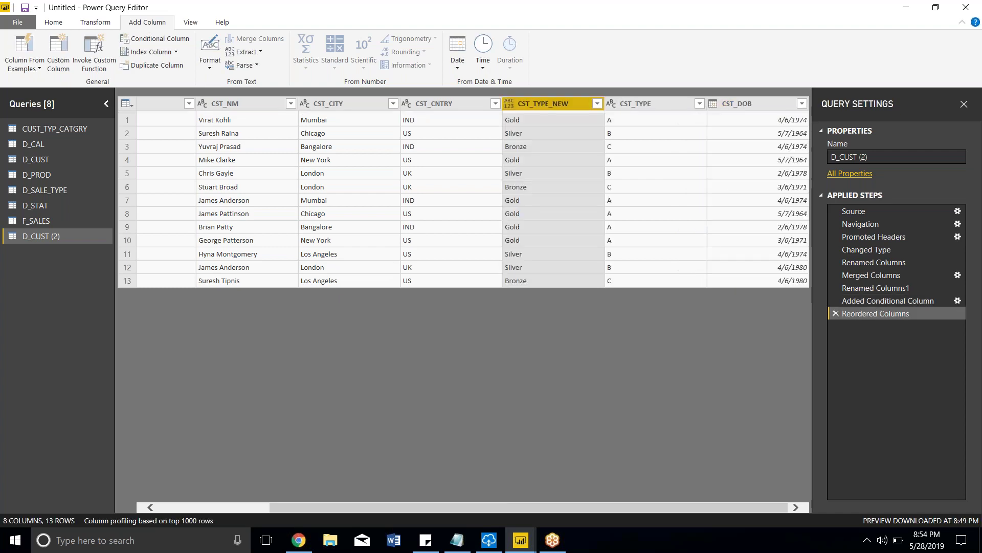
click(666, 104)
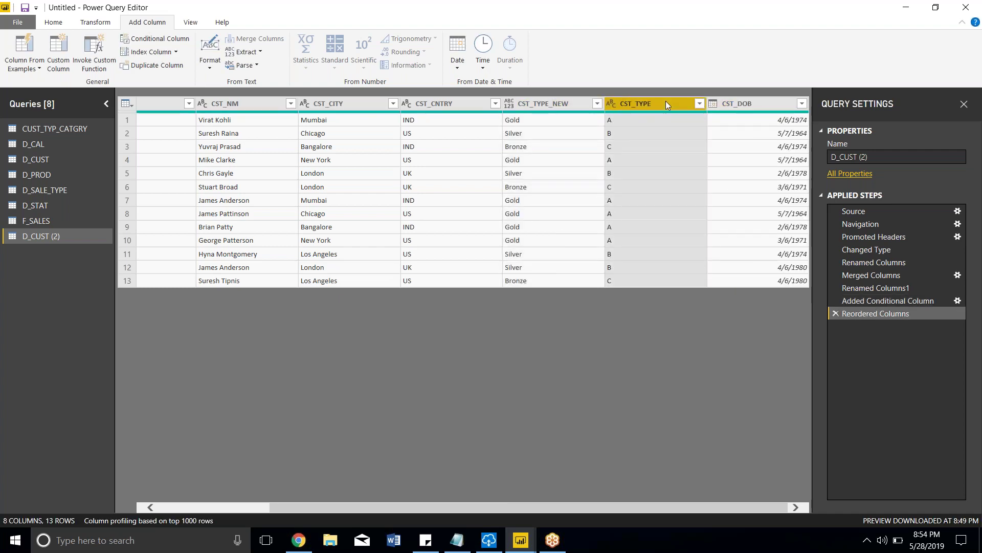
right_click(666, 105)
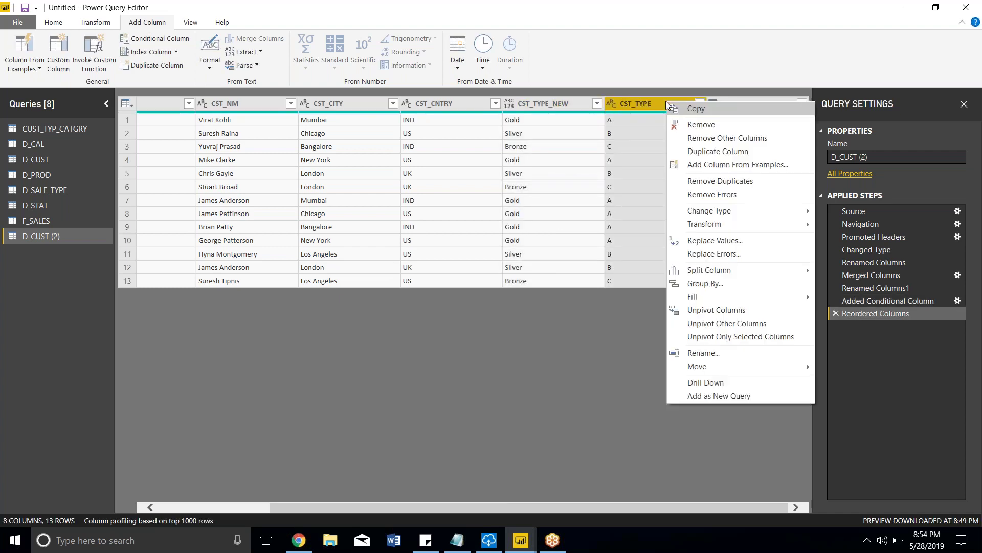
click(695, 126)
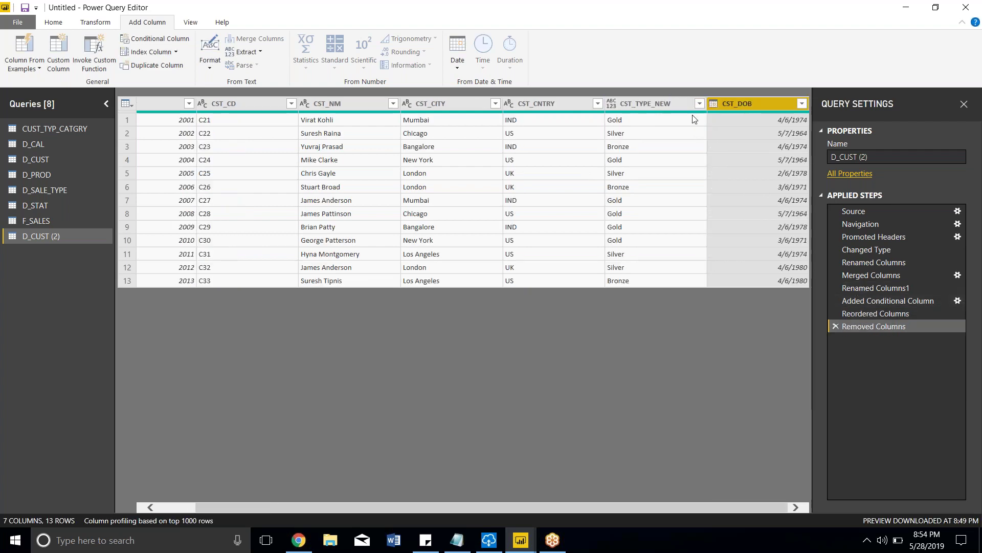
Rename the CST_TYPE_NEW column in D_CUST (2) to CST_TYPE
click(675, 107)
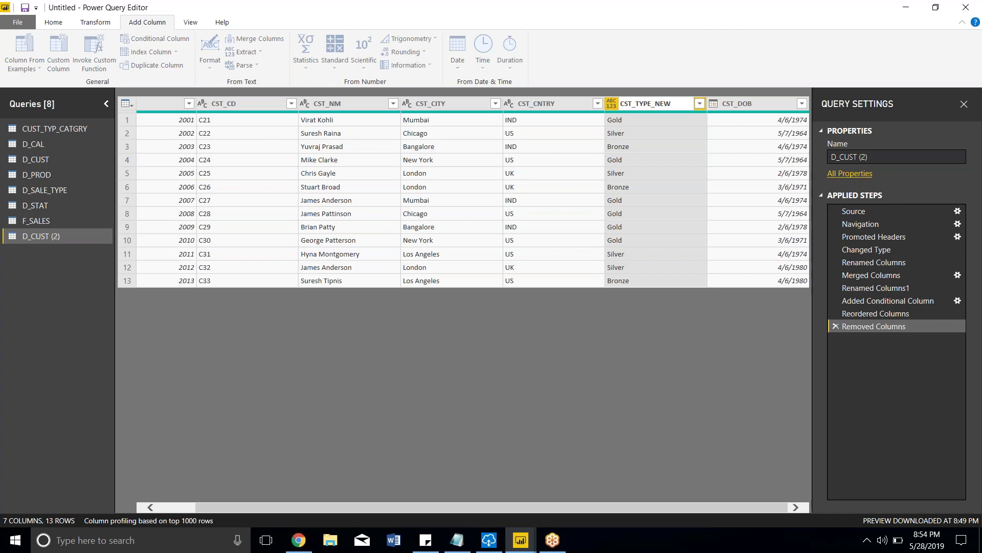
key(BackSpace)
key(BackSpace)
key(BackSpace)
key(BackSpace)
key(Return)
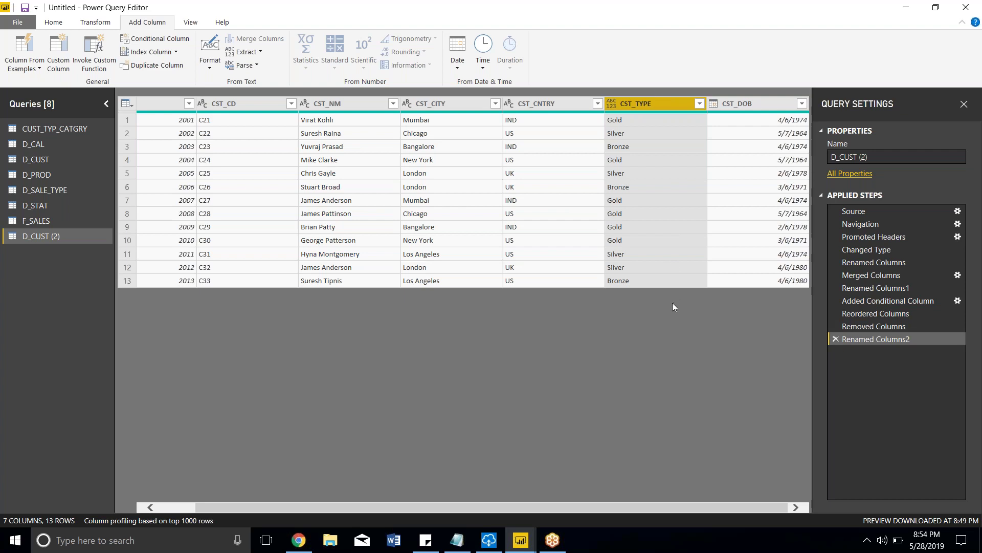
Compare the column names and order of D_CUST with those of D_CUST (2), including the columns after CST_TYPE
click(28, 161)
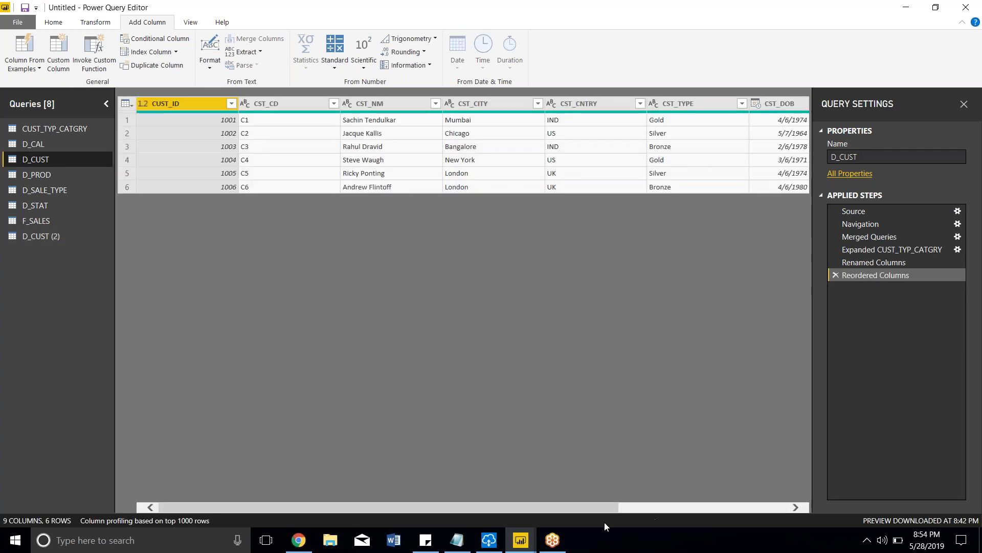
drag(597, 509, 686, 501)
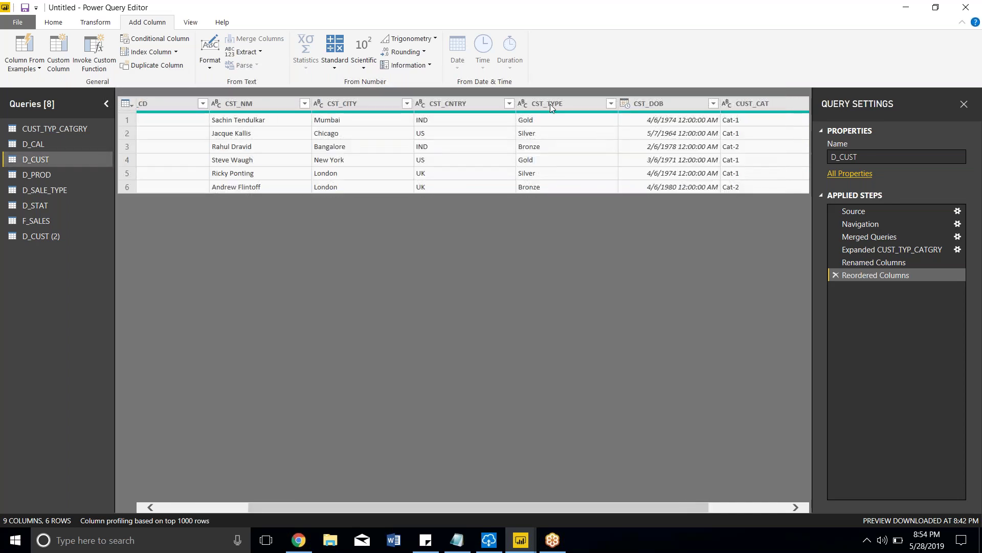
click(52, 237)
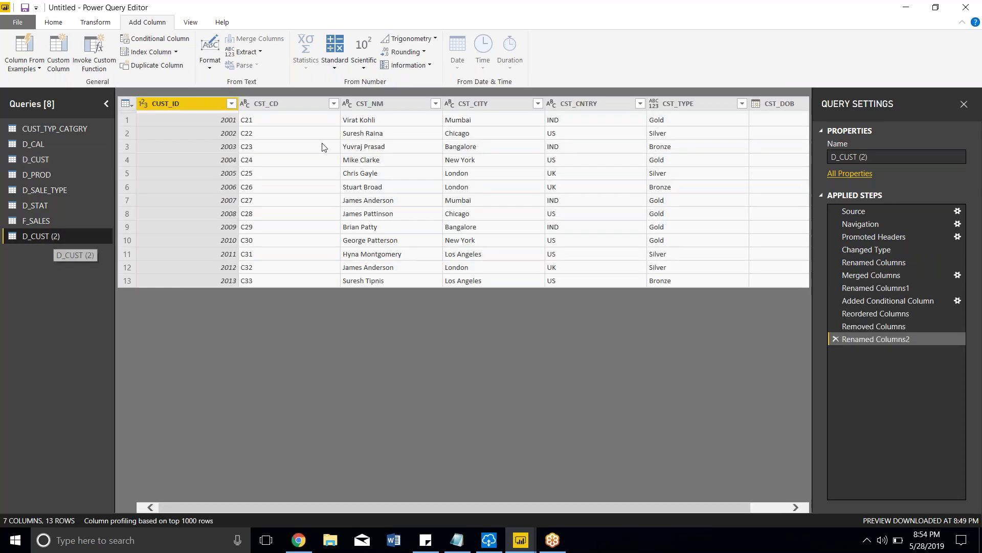
click(767, 508)
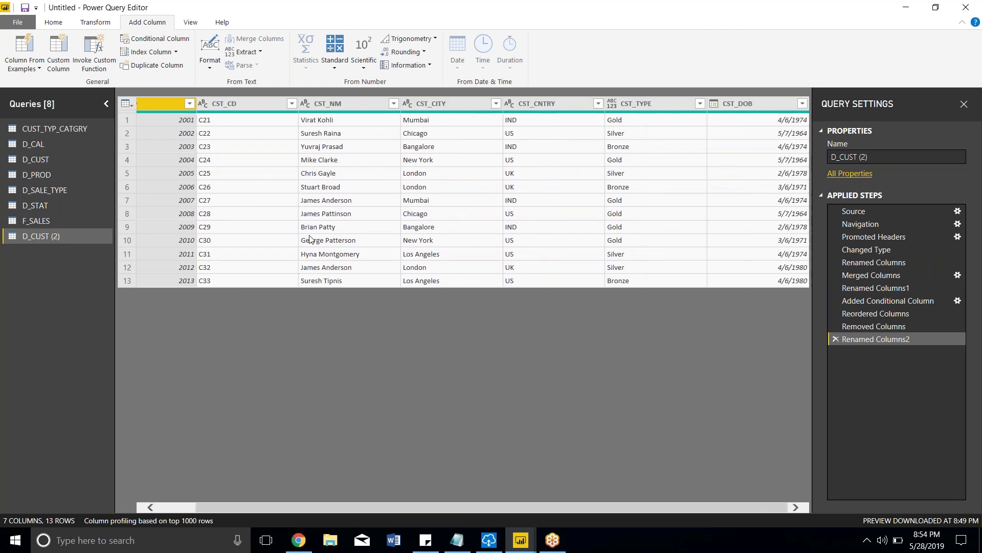
click(76, 159)
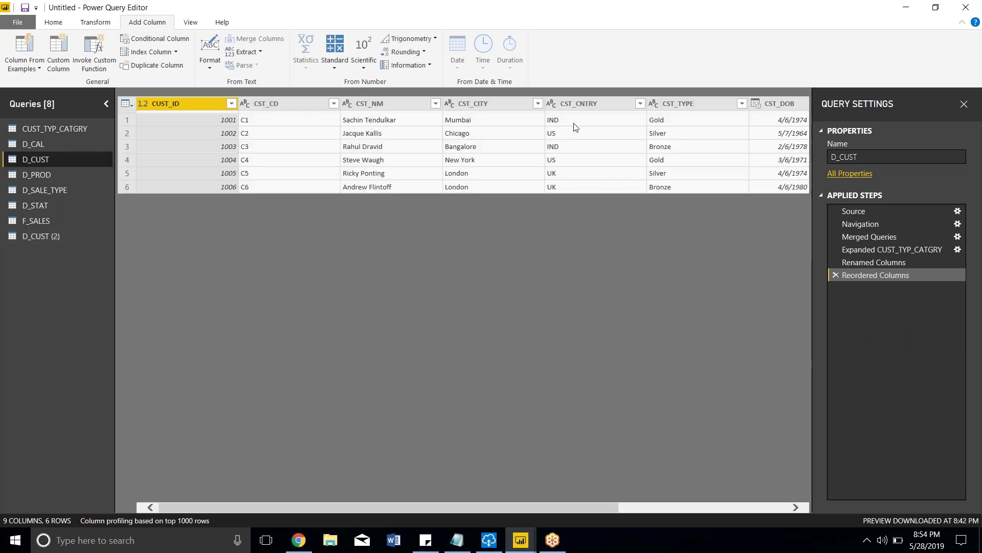
click(50, 237)
click(46, 161)
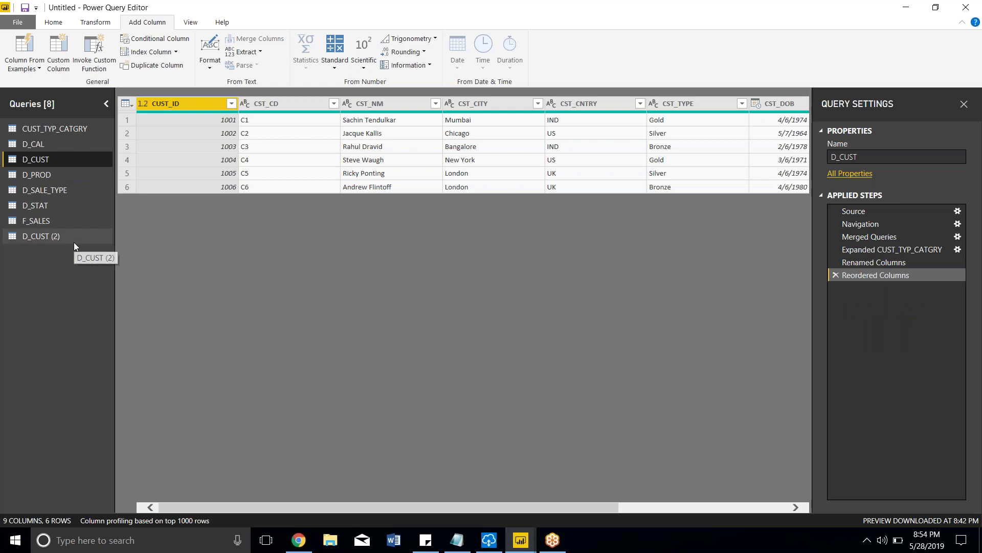
click(691, 505)
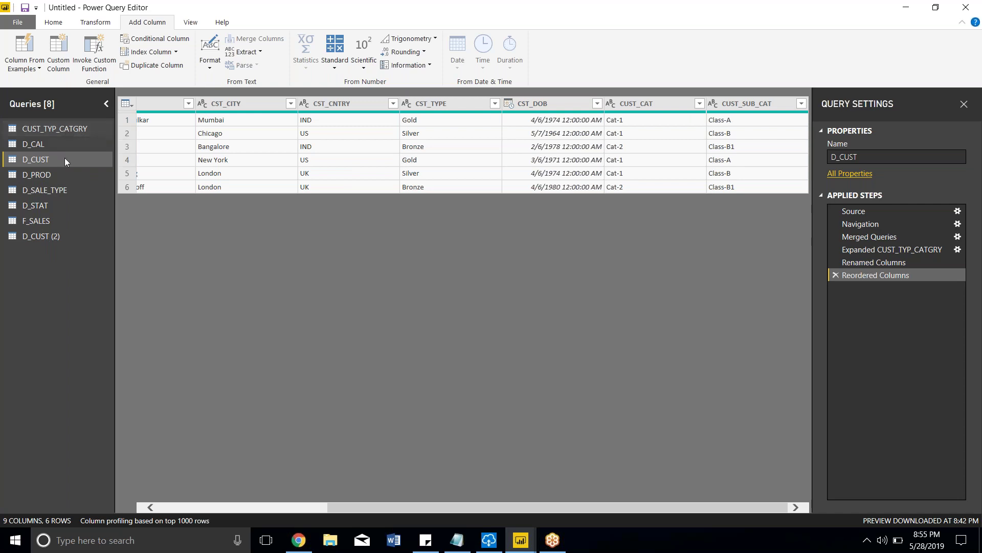
Append the D_CUST (2) table to the D_CUST query as a two-table append, and check the category columns of the added rows
click(38, 164)
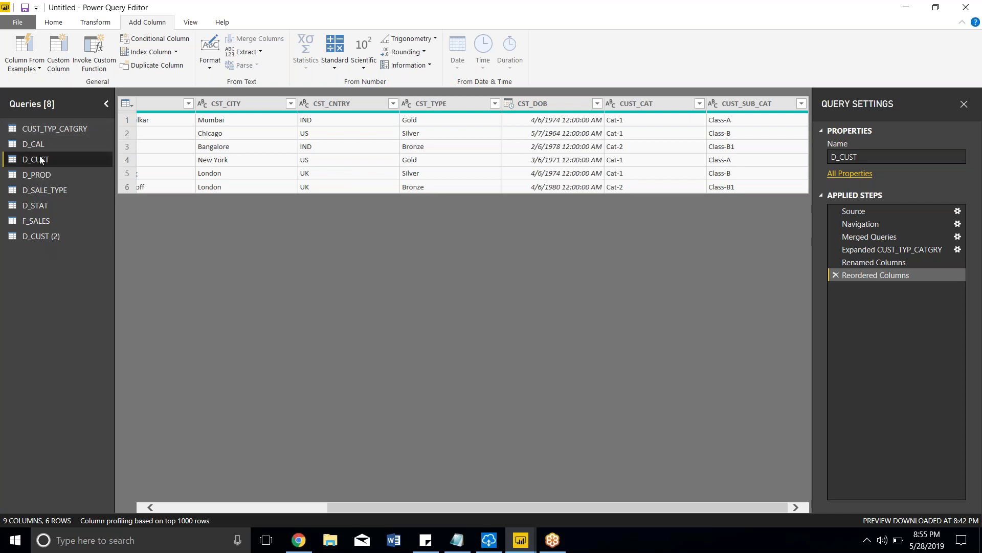
click(54, 22)
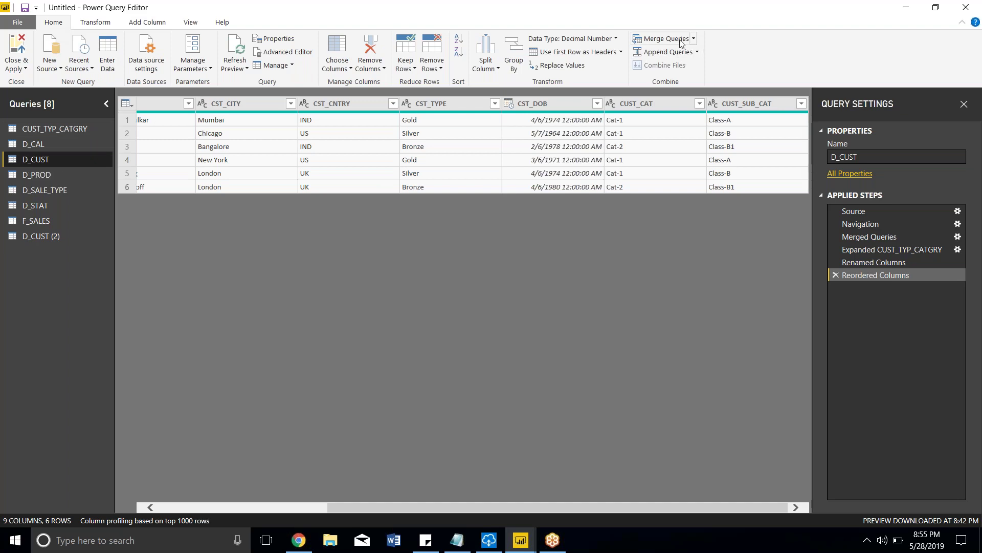
click(697, 55)
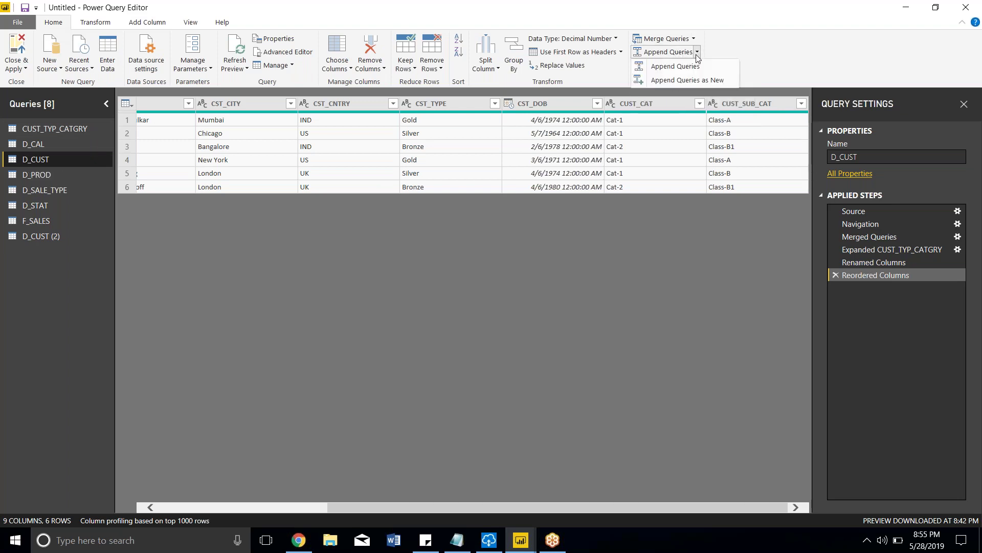
click(696, 67)
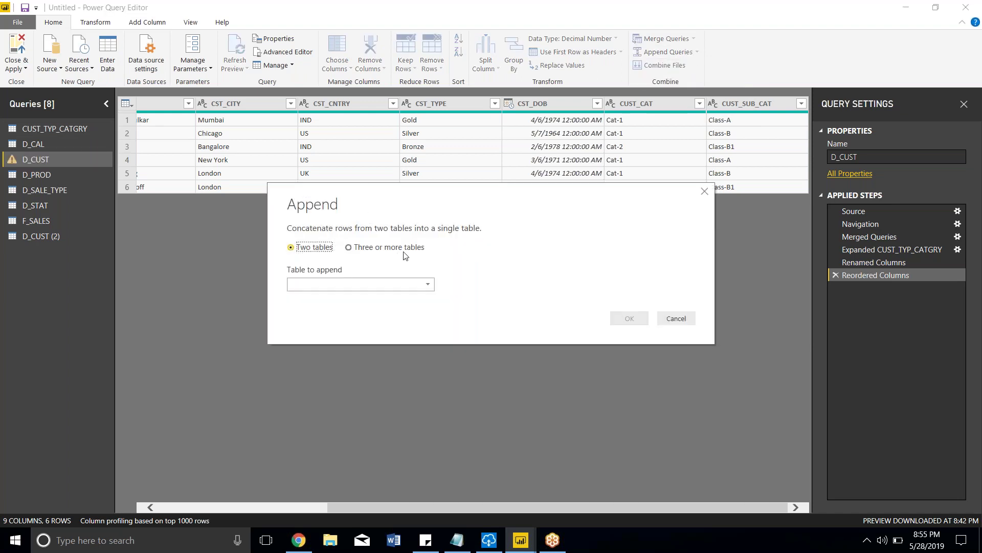
click(428, 284)
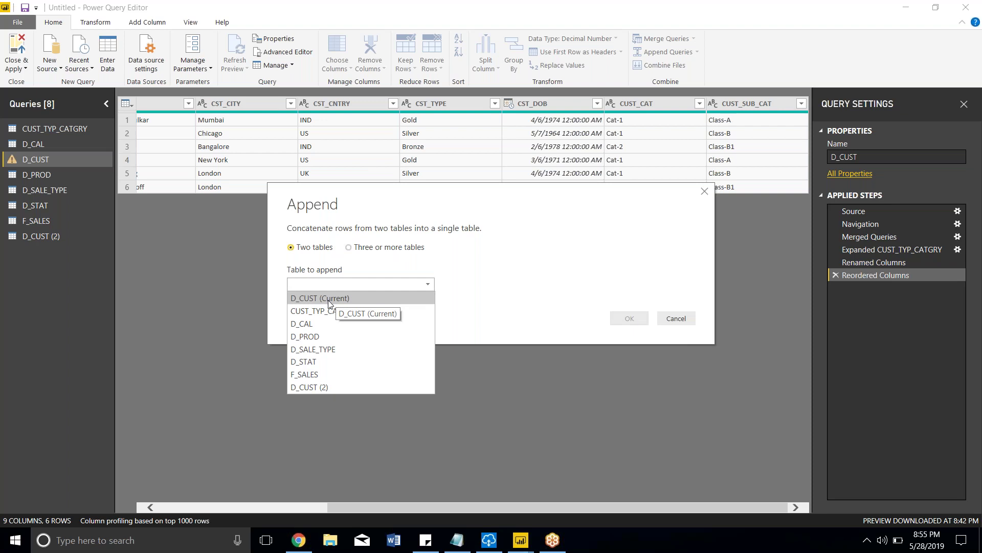
click(321, 387)
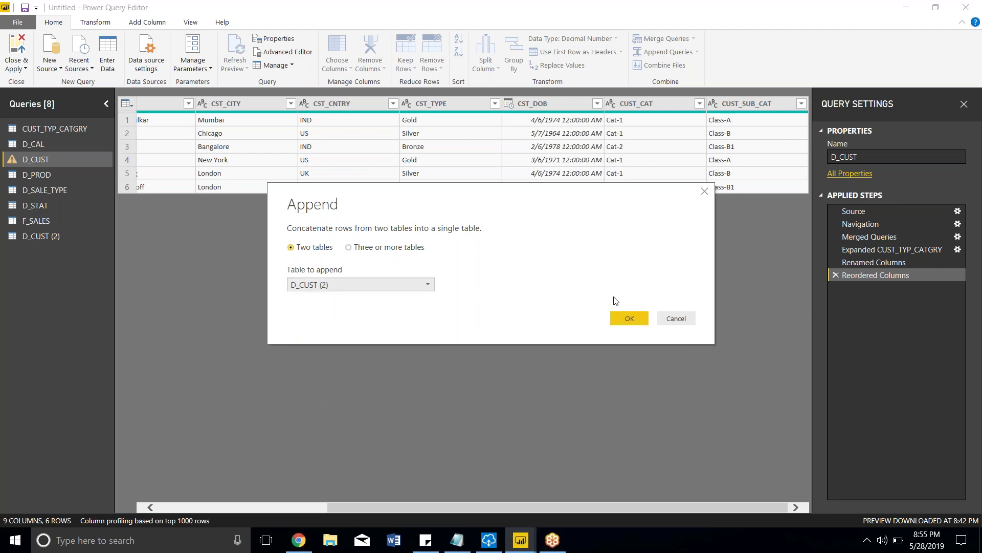
click(629, 318)
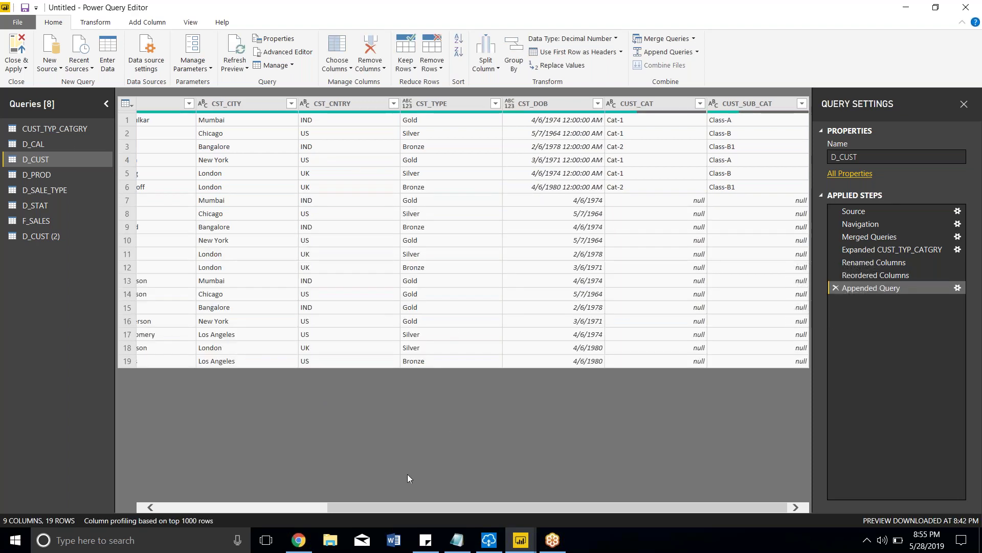
drag(404, 512, 211, 520)
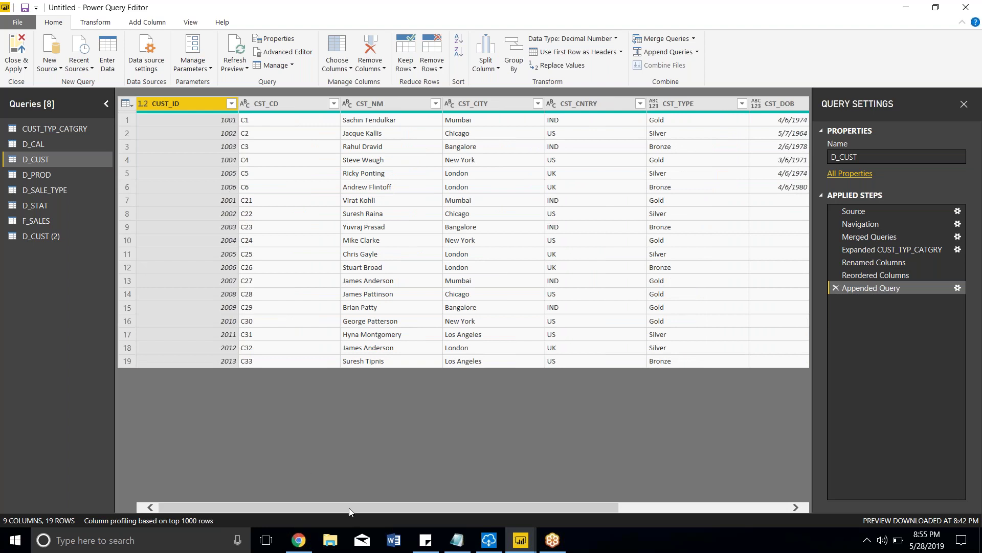
drag(371, 512, 648, 179)
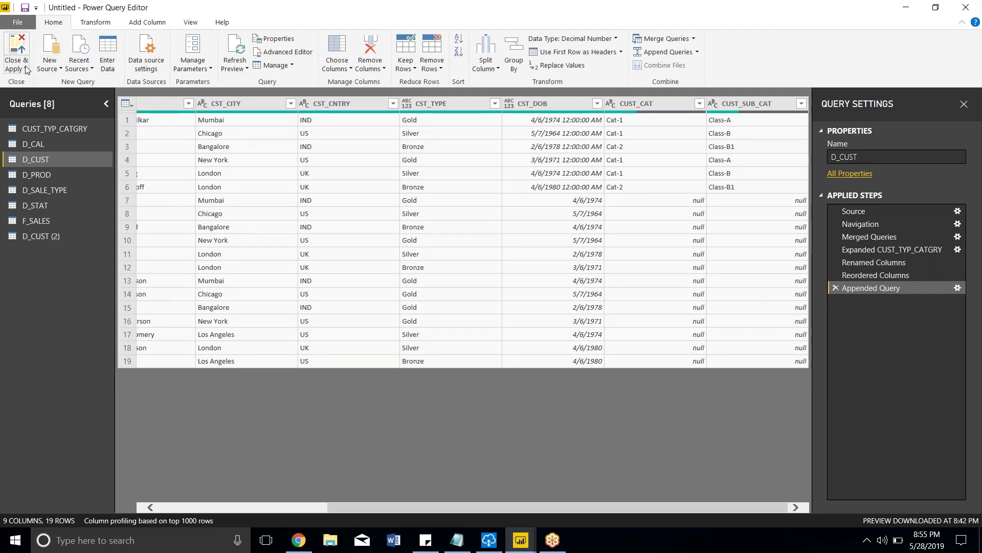
click(682, 215)
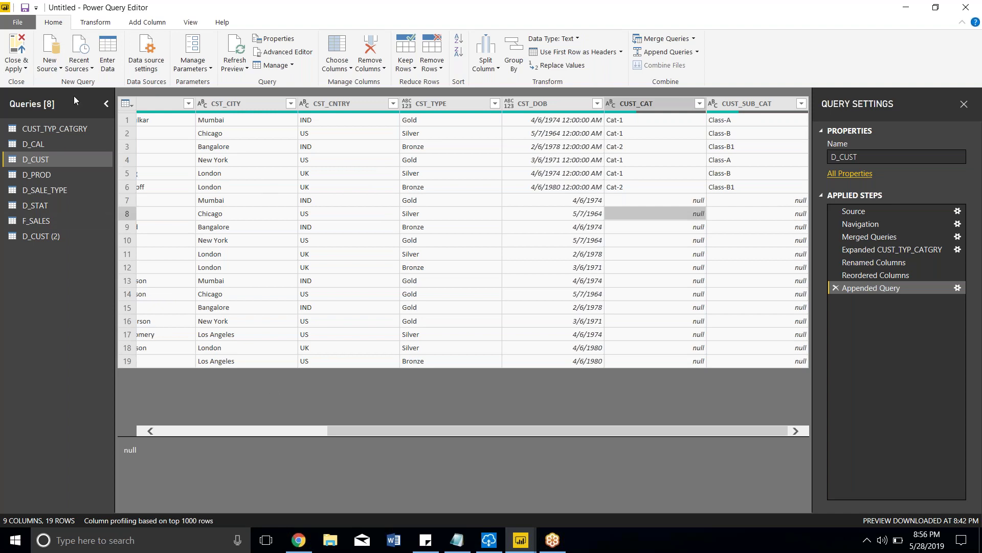
Apply the query changes to the model, refresh the data, and show the D_CUST table's rows
click(21, 70)
click(30, 83)
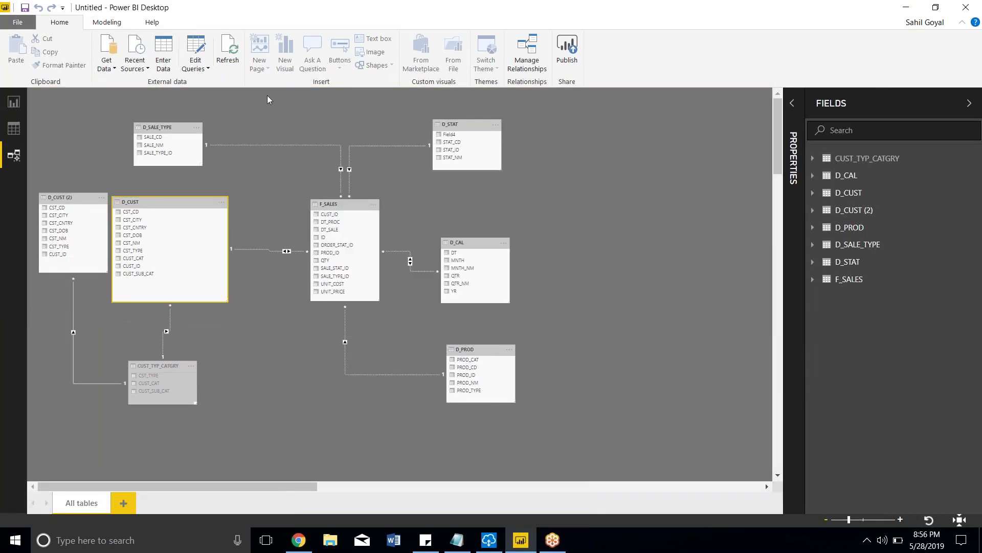
click(227, 51)
click(14, 130)
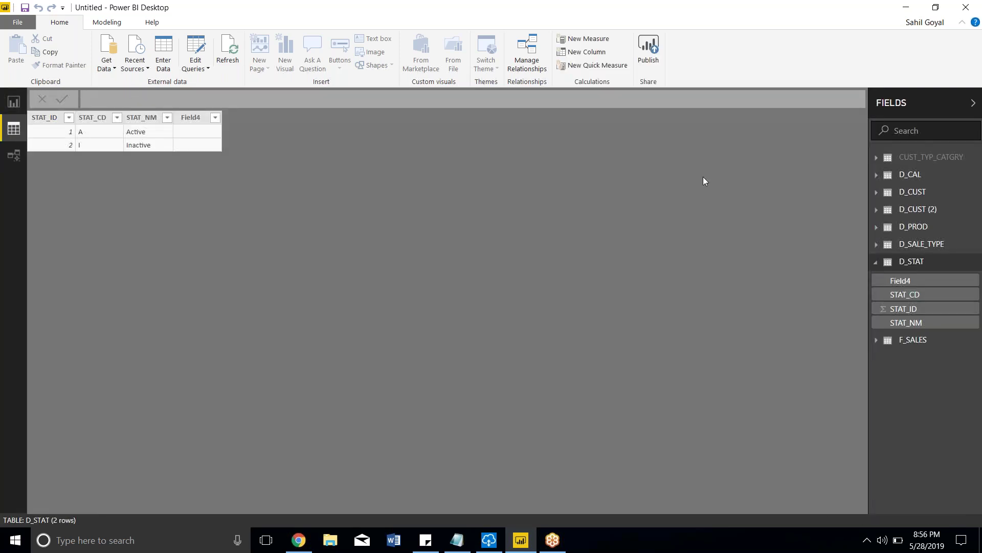
click(926, 194)
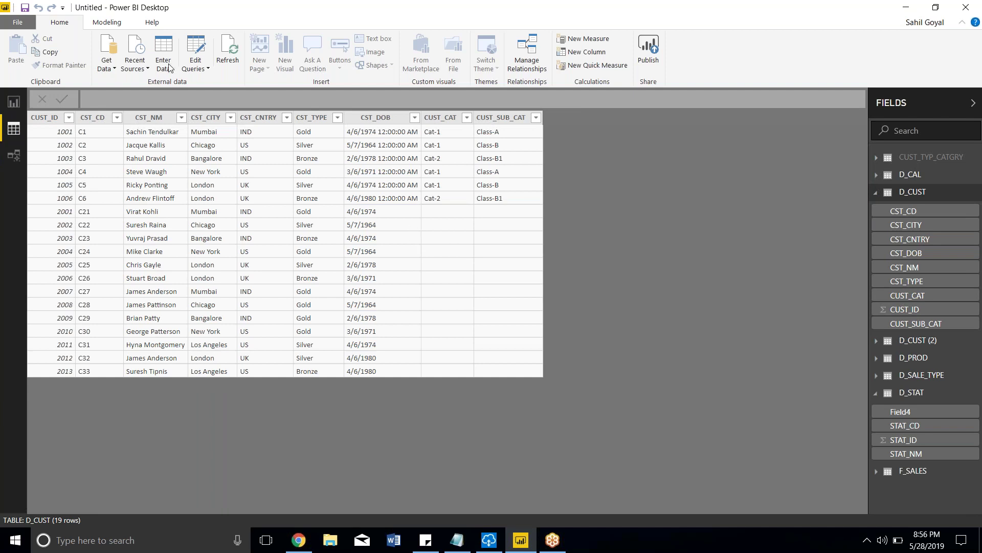
Reorder D_CUST's applied steps in the query editor so Merged Queries, Expanded CUST_TYP_CATGRY, Renamed Columns and Reordered Columns follow Appended Query
click(237, 60)
click(207, 69)
click(218, 81)
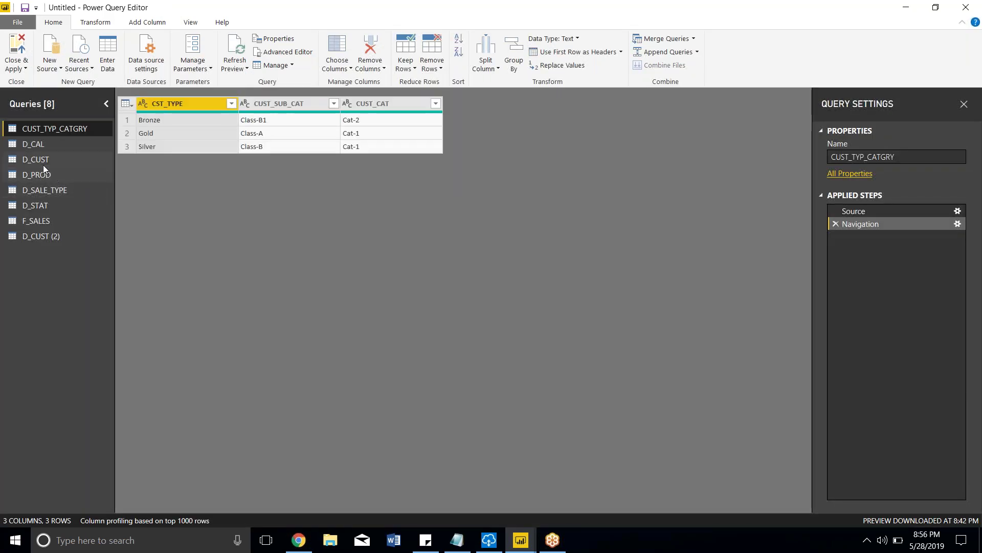
click(43, 163)
drag(845, 237, 867, 299)
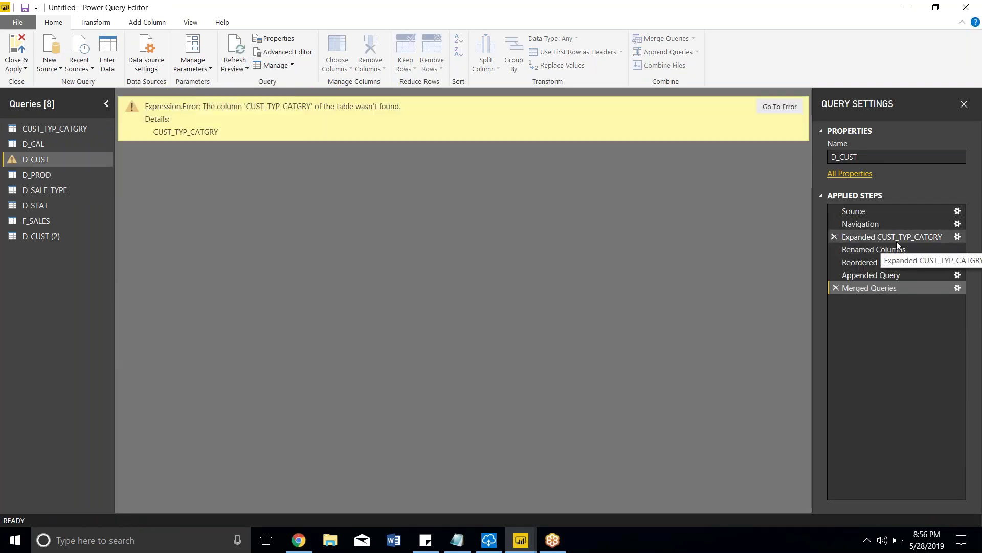
drag(887, 241, 886, 299)
drag(886, 242, 877, 300)
click(867, 239)
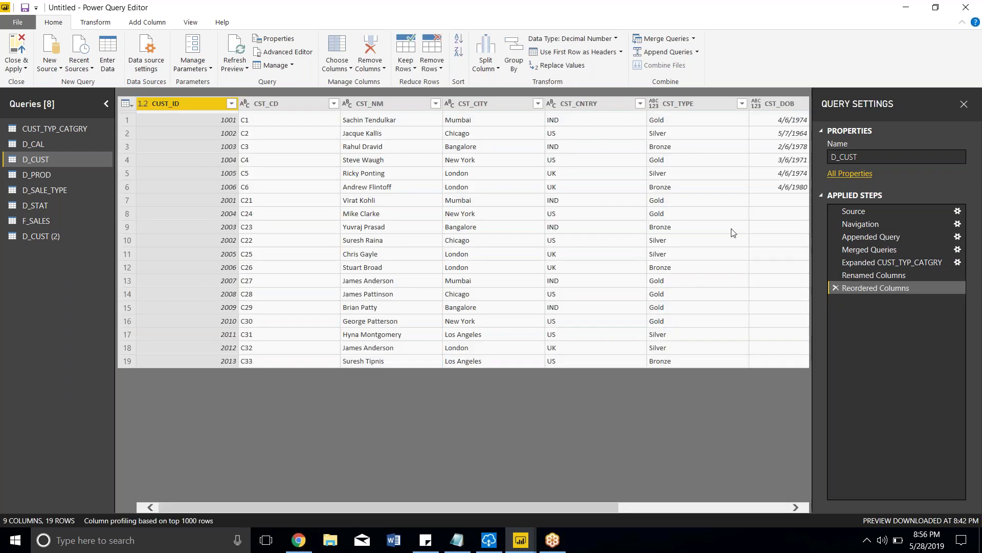
Change the data type of D_CUST's CST_DOB column to Date and apply the query changes to the model
click(756, 505)
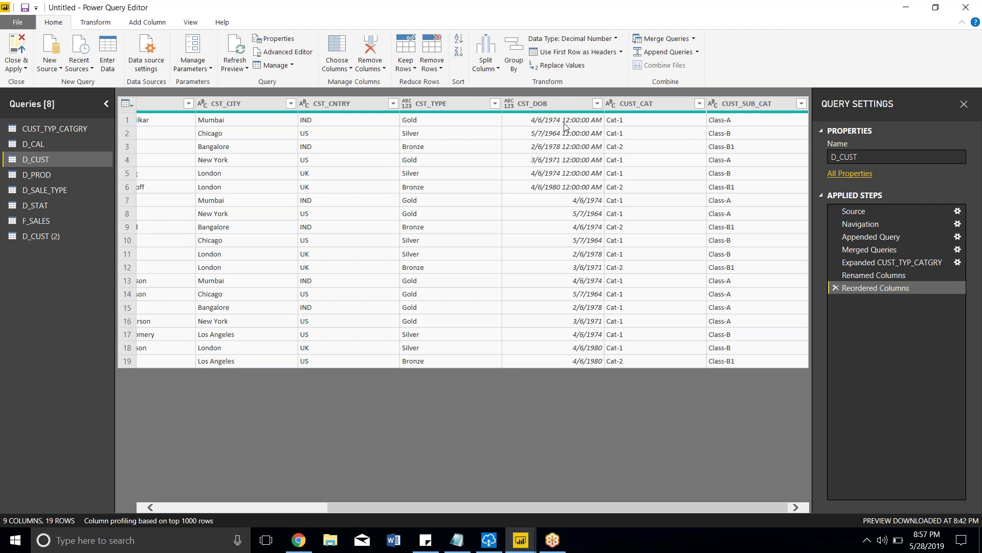
click(593, 108)
click(597, 103)
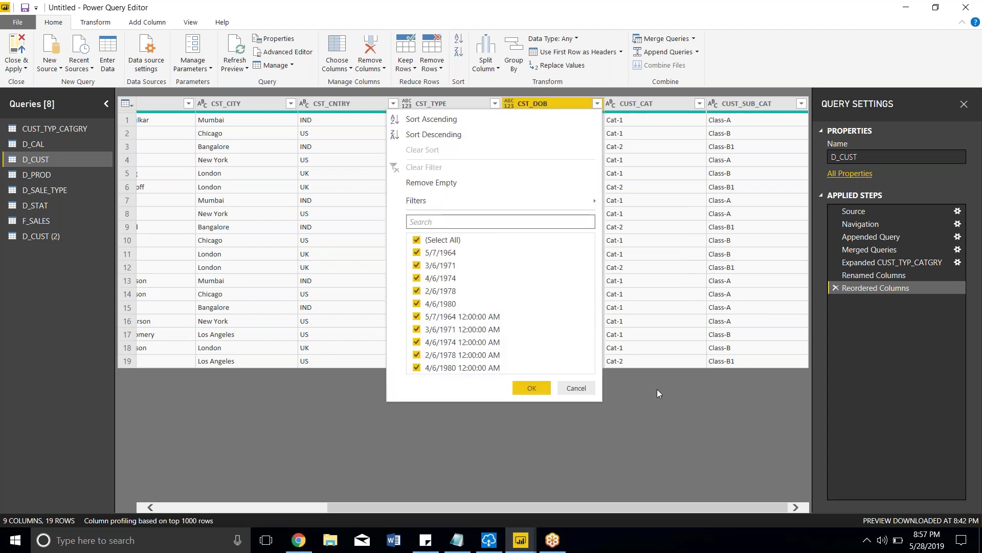
click(615, 228)
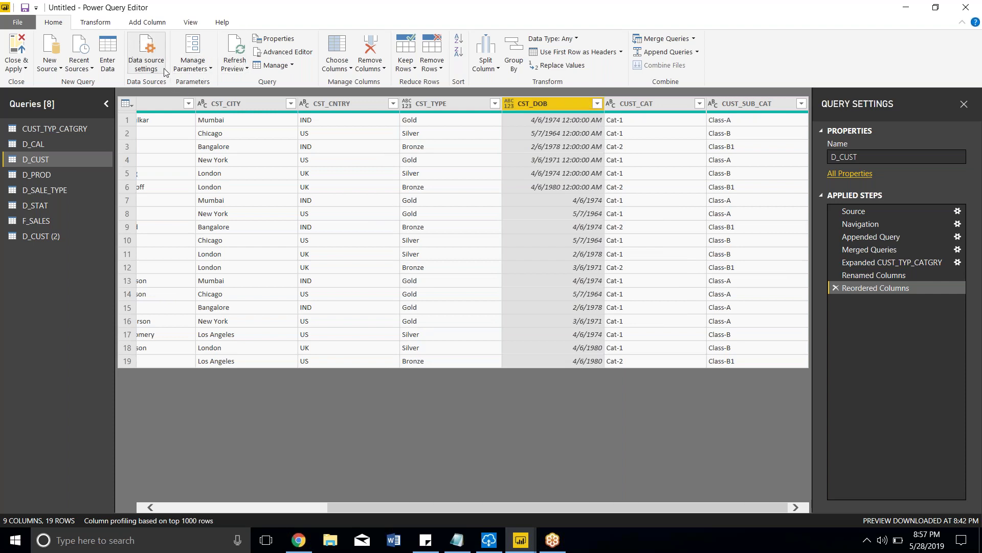
right_click(577, 107)
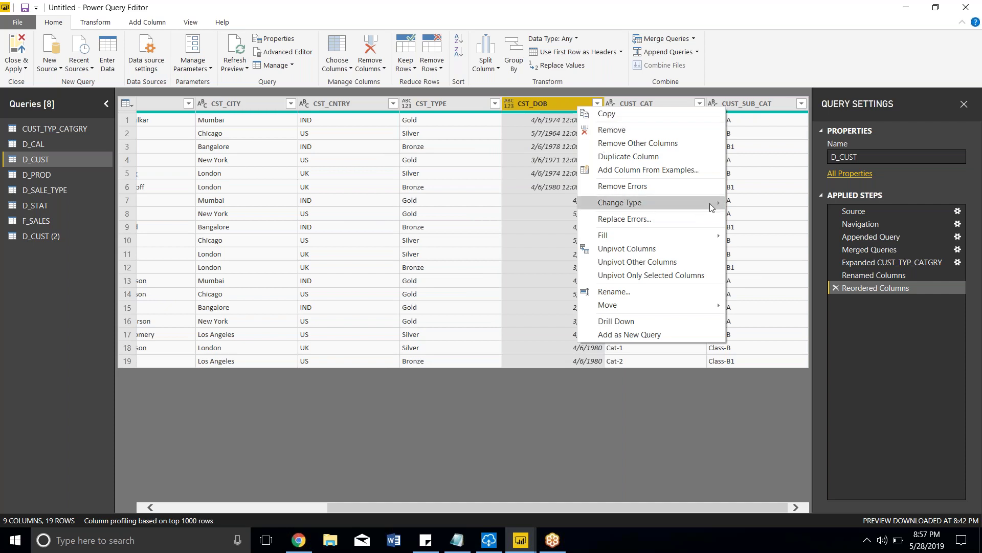
mouse_move(714, 204)
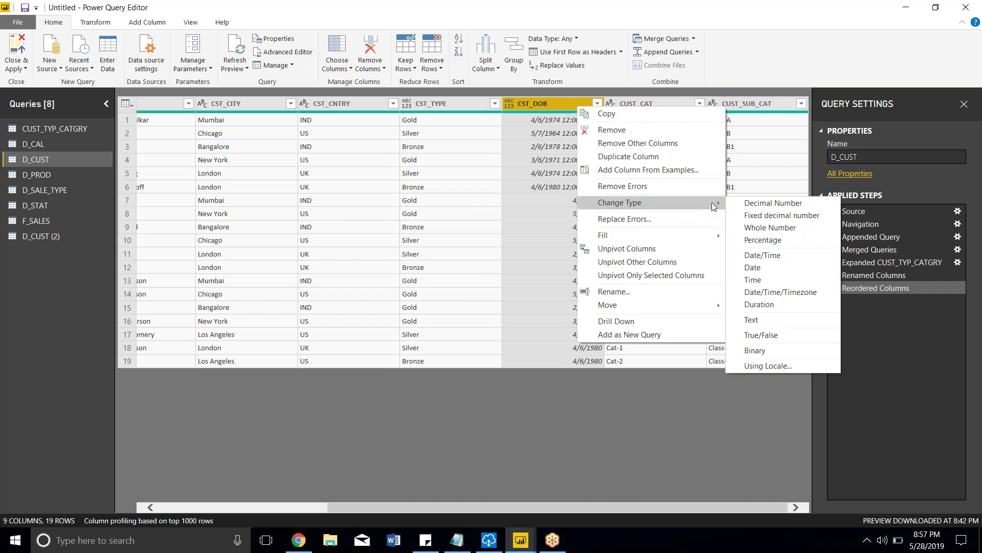
click(756, 271)
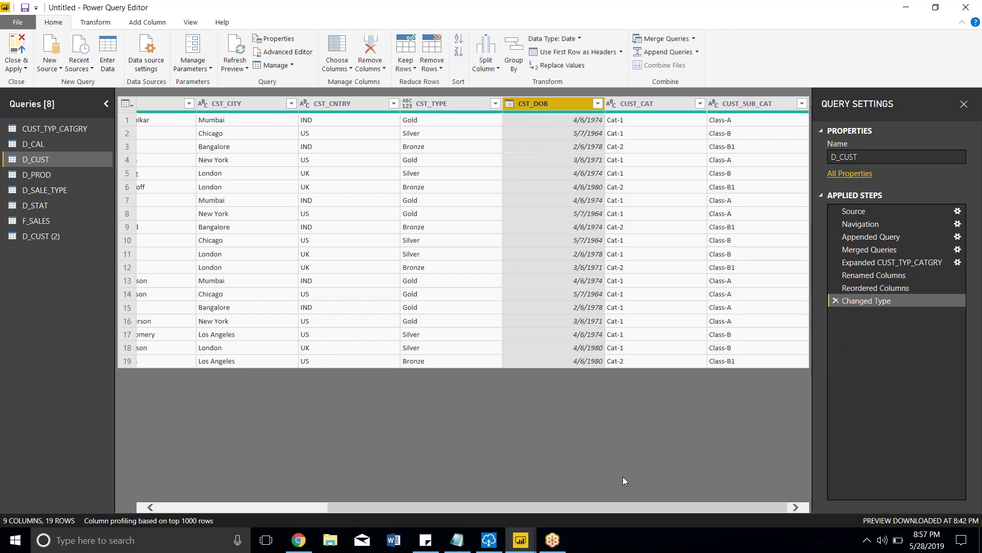
click(21, 70)
click(23, 81)
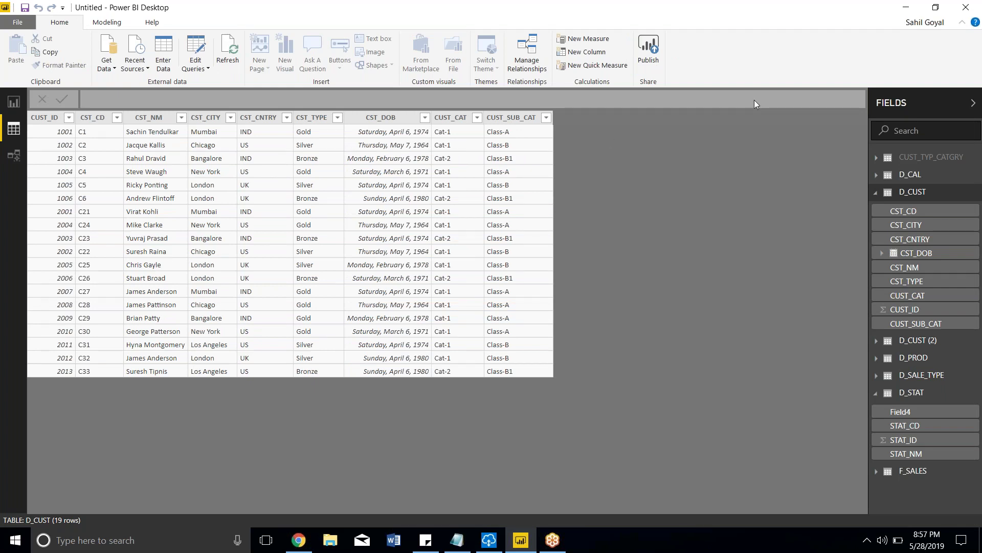
Search for and launch Word, and create a blank document
click(174, 546)
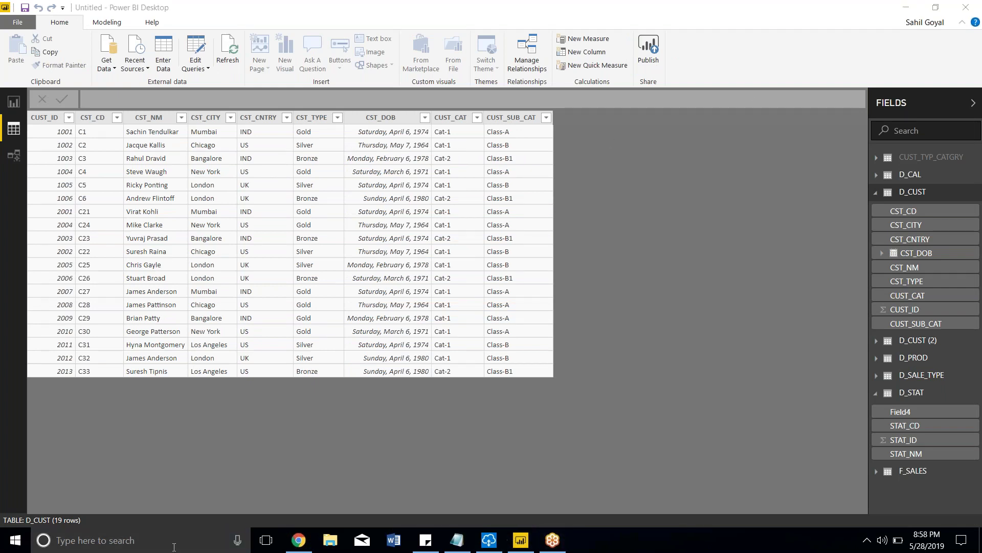
text(w)
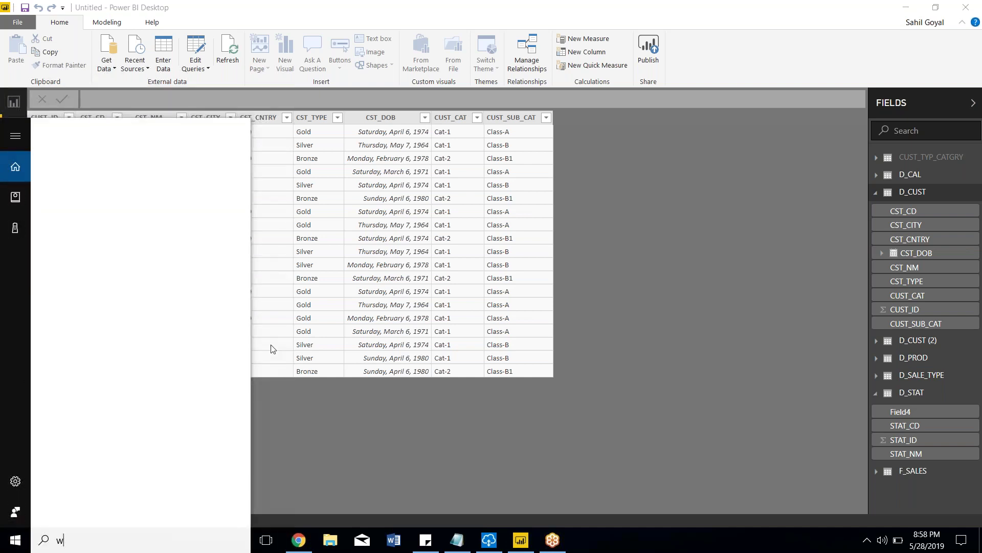
text(ord)
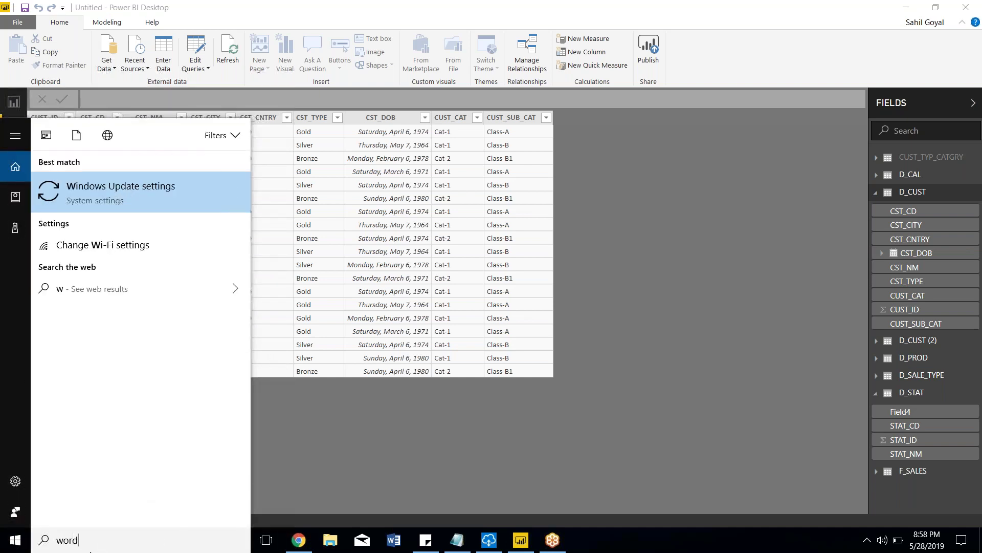
click(110, 230)
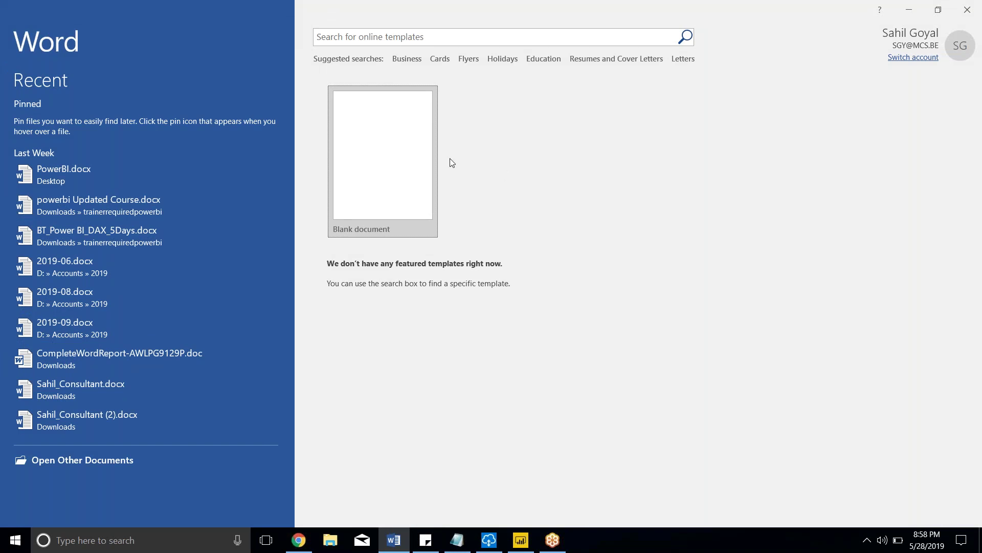
click(430, 152)
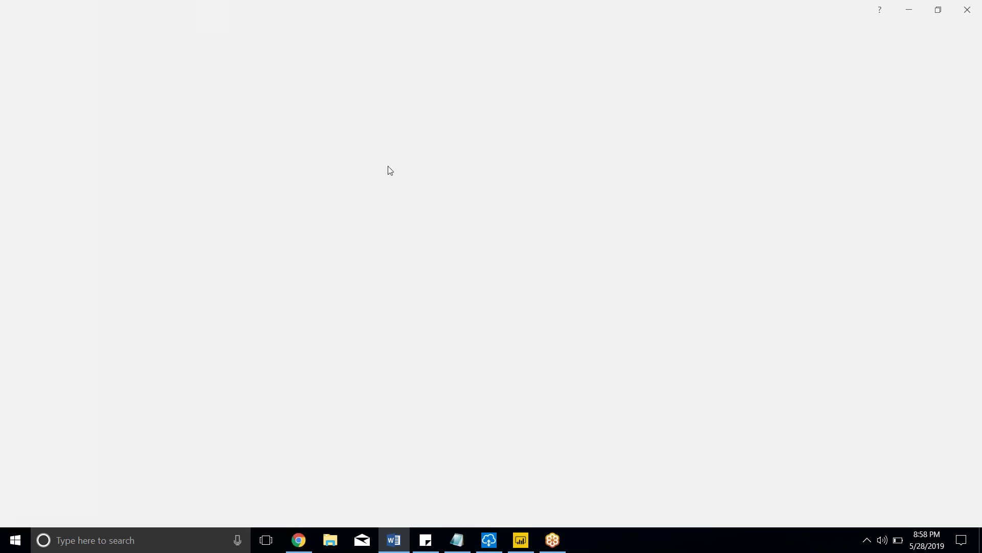
Start a numbered list with the items "Get data in PowerBI" and "Create Relationships"
text(1. Get data in)
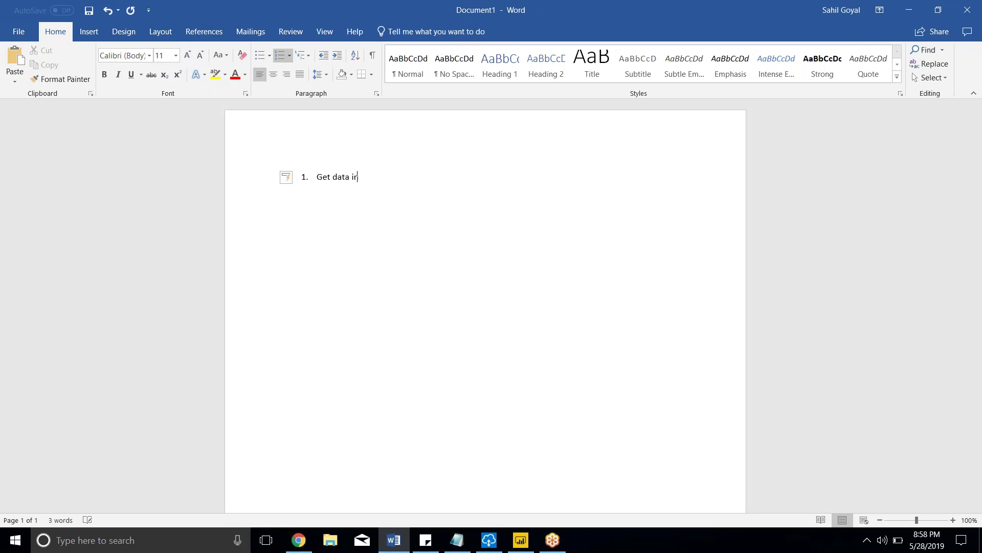
text( PowerBI)
key(Return)
text(Create Relationships)
key(Return)
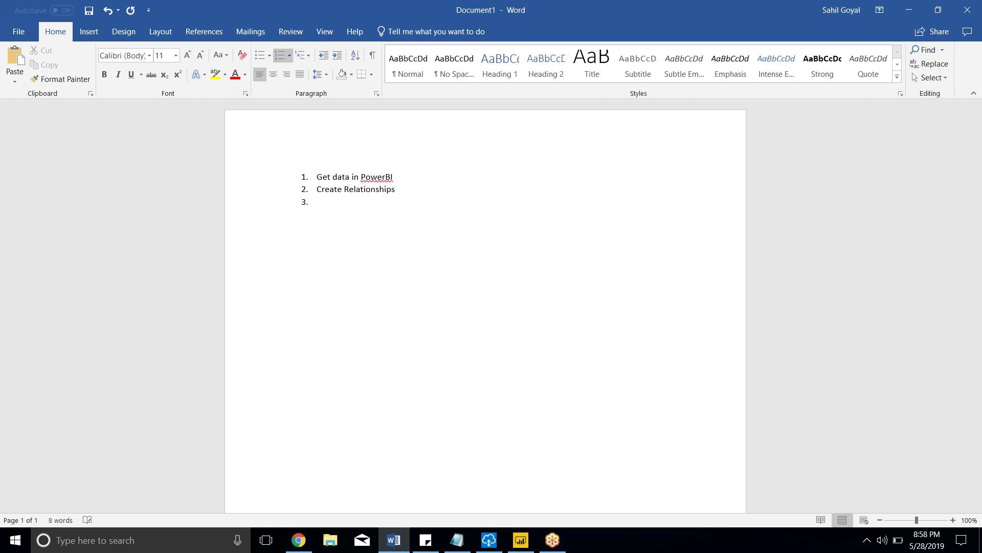
Add "Different types of cardinality" as the third list item, correcting the spelling of "cardinality"
text(Different types of carda)
key(BackSpace)
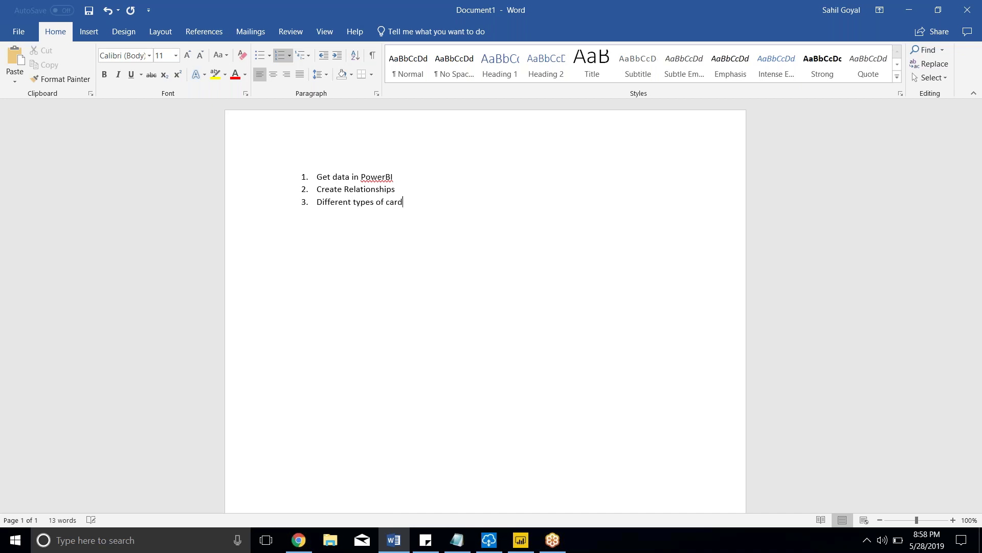
text(nality)
key(Return)
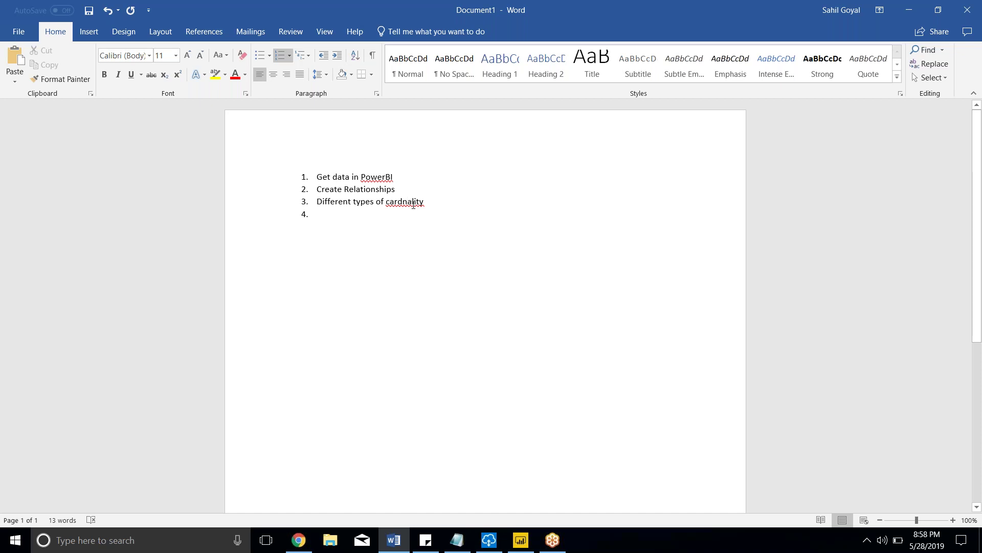
click(413, 202)
right_click(413, 203)
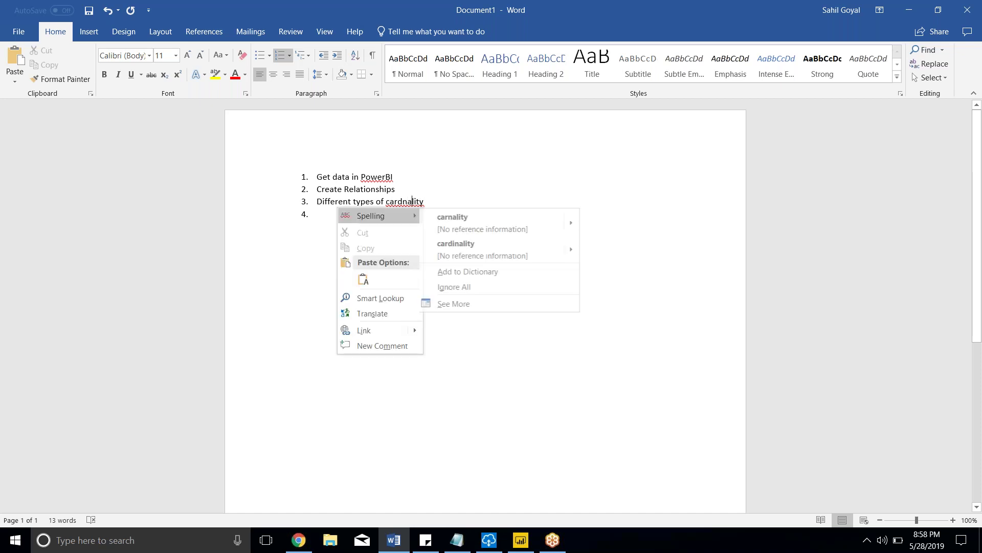
key(Escape)
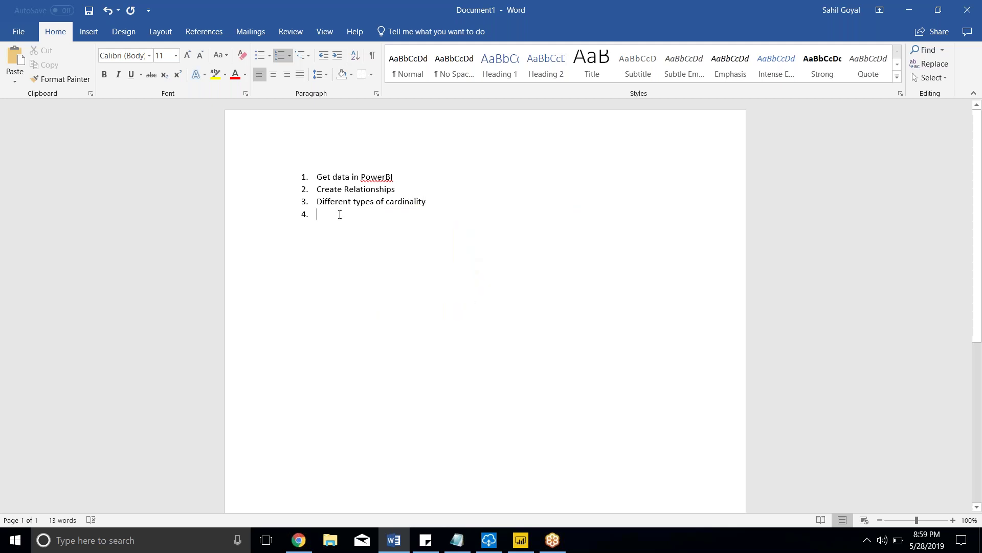
Add "How to Append two tables in one table" as the fourth list item
text(How)
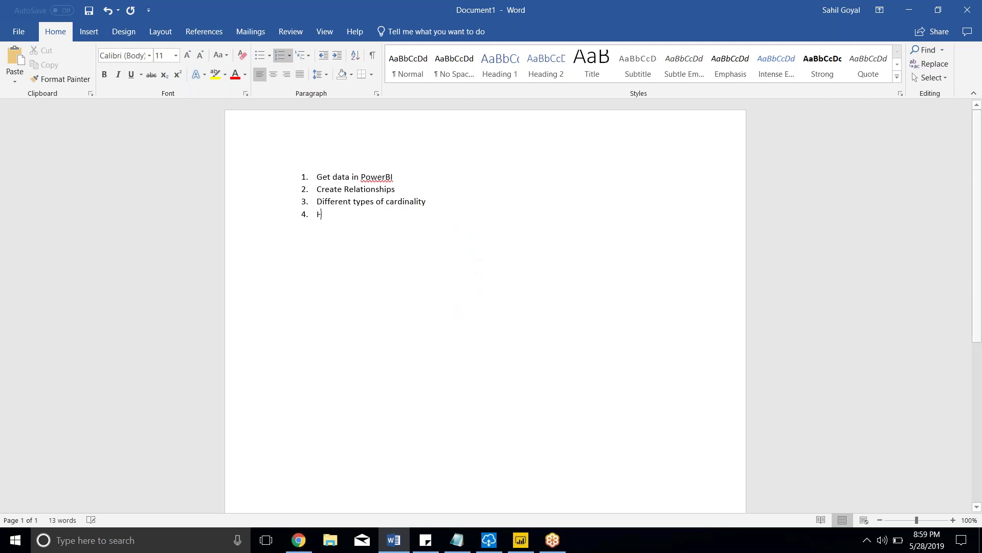
key(BackSpace)
key(BackSpace)
text(ow to)
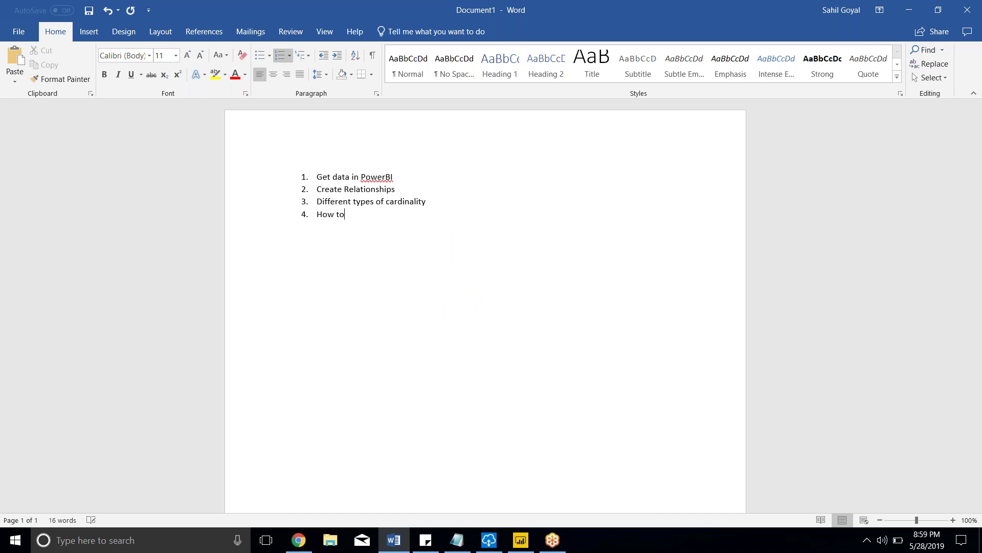
text( Append two tables in one)
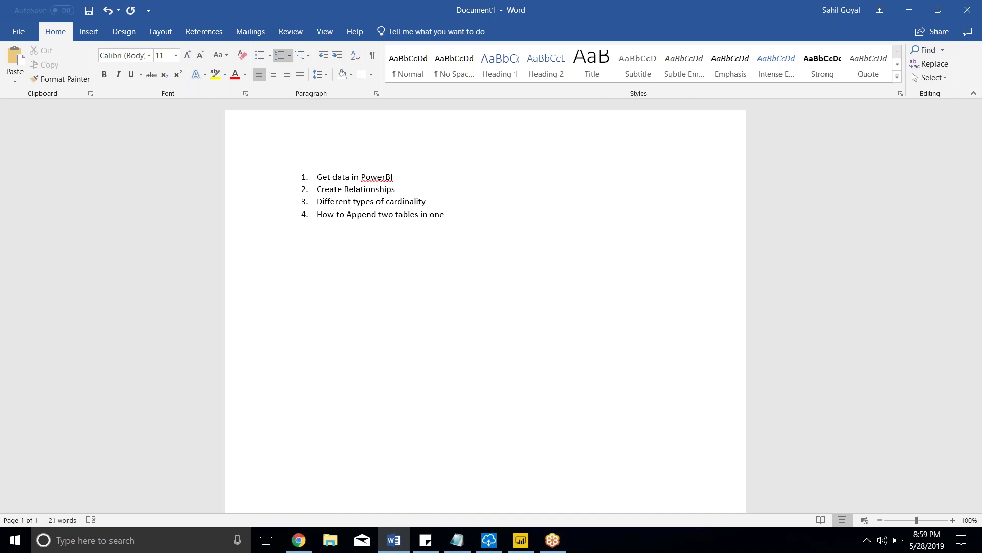
text( table)
key(Return)
Add "How to merge two tables in one table" as the fifth list item
text(Hpw)
key(BackSpace)
key(BackSpace)
text(ow to merge two tables)
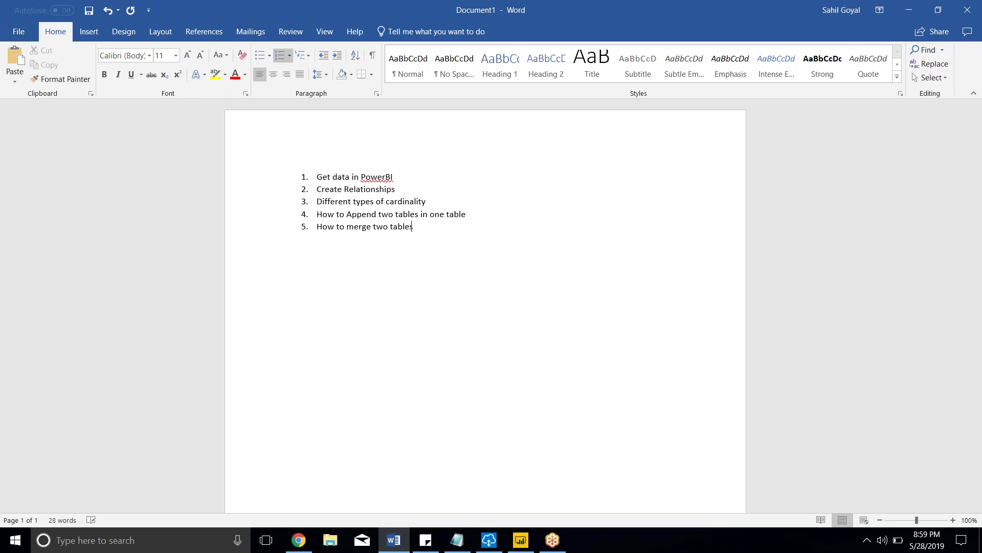
text( in one table)
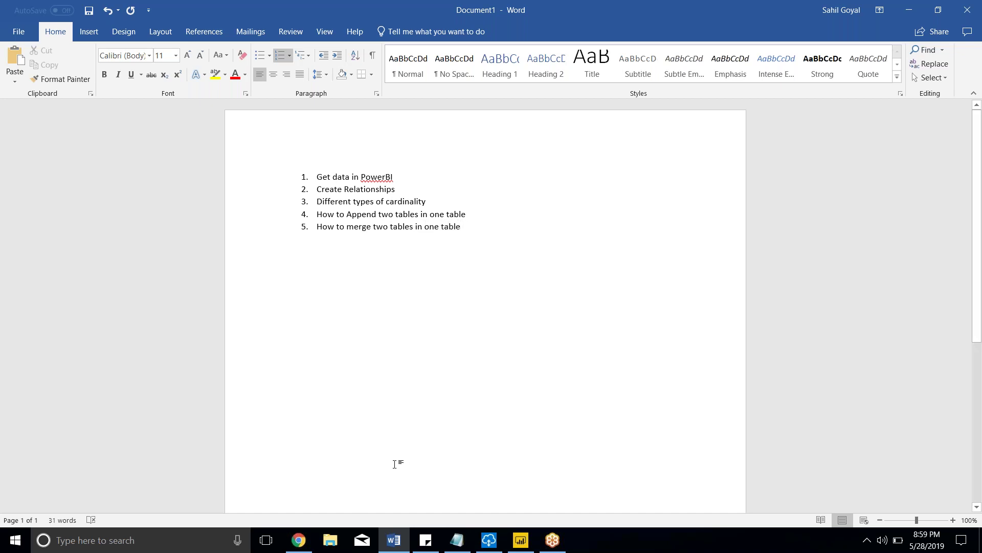
Switch to Power BI Desktop and open the query editor
click(520, 540)
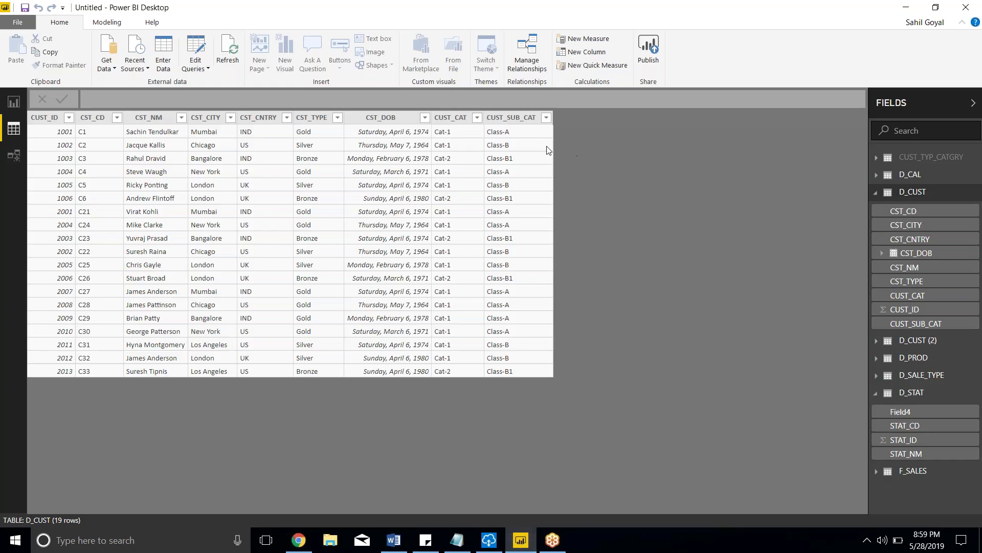
click(197, 68)
click(215, 82)
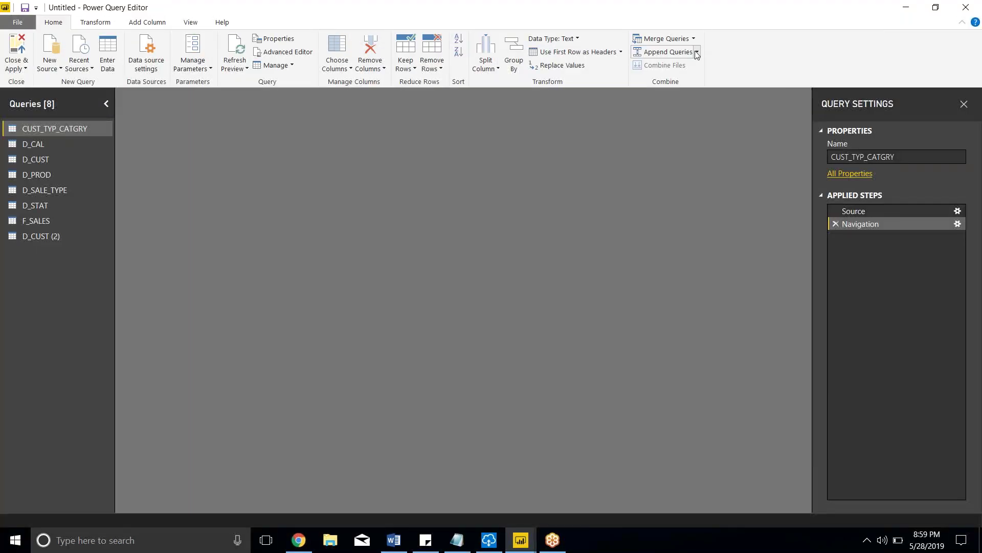
Examine the Append Queries options for combining three or more tables with CUST_TYP_CATGRY, without appending anything
click(697, 52)
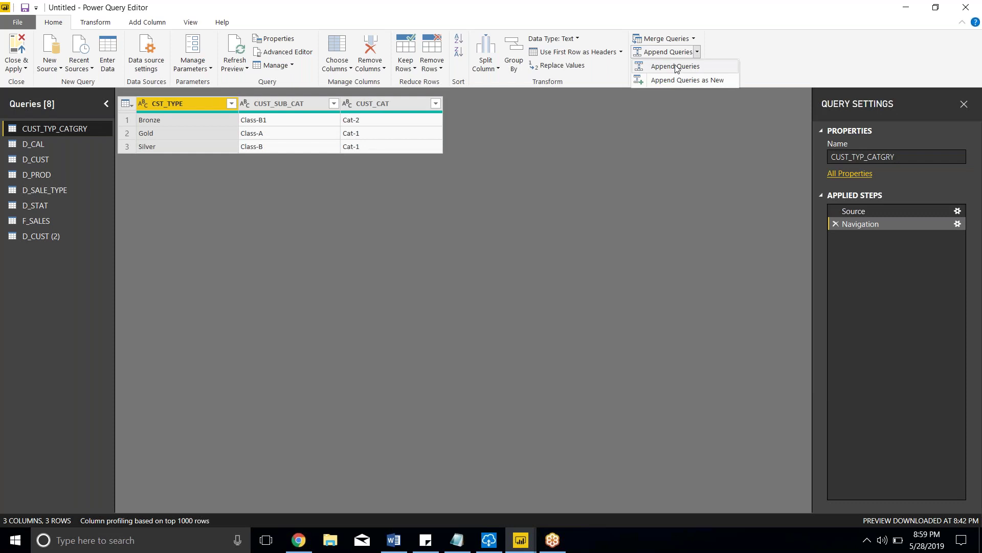
click(678, 67)
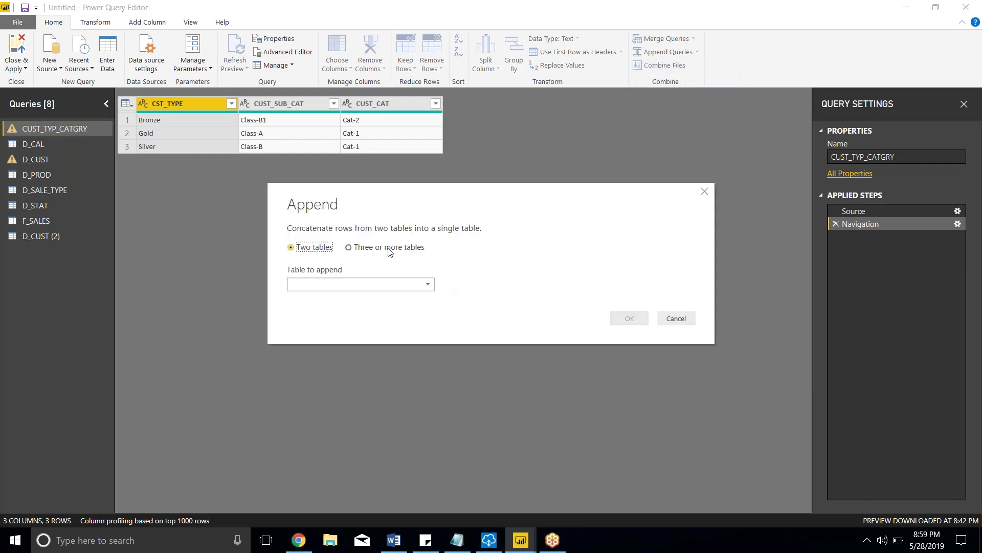
click(388, 248)
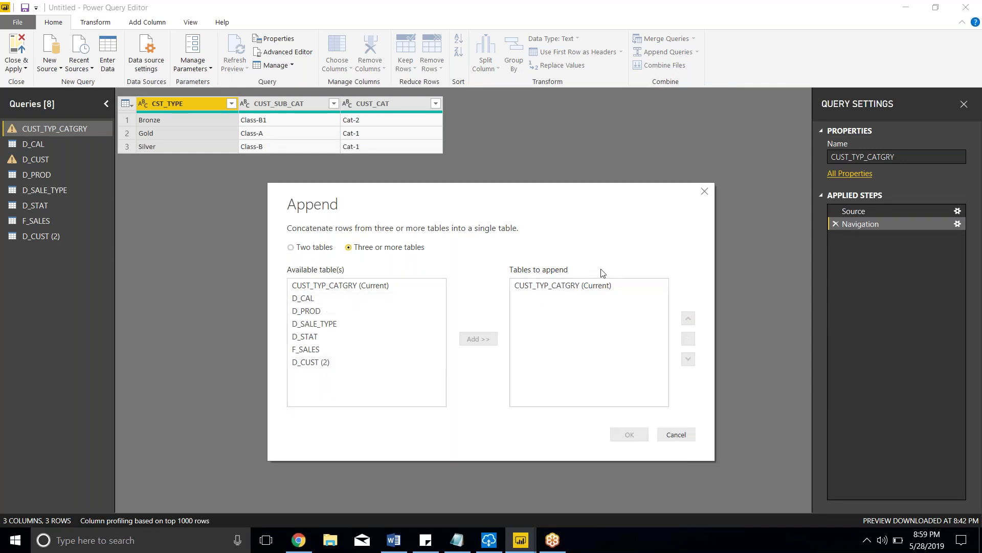
click(687, 434)
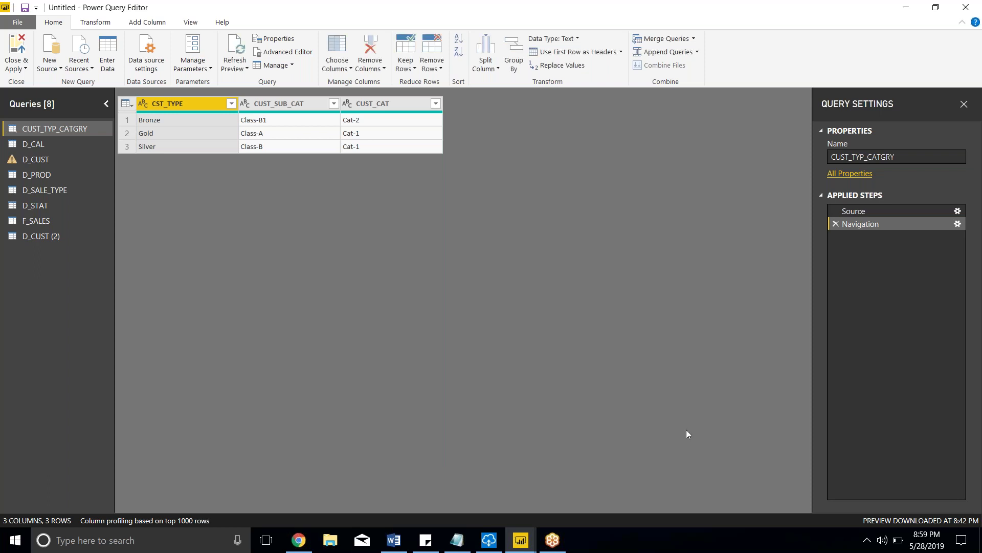
Append two tables as a new query, with D_CUST as the primary table and D_CUST (2) as the table to append
click(696, 52)
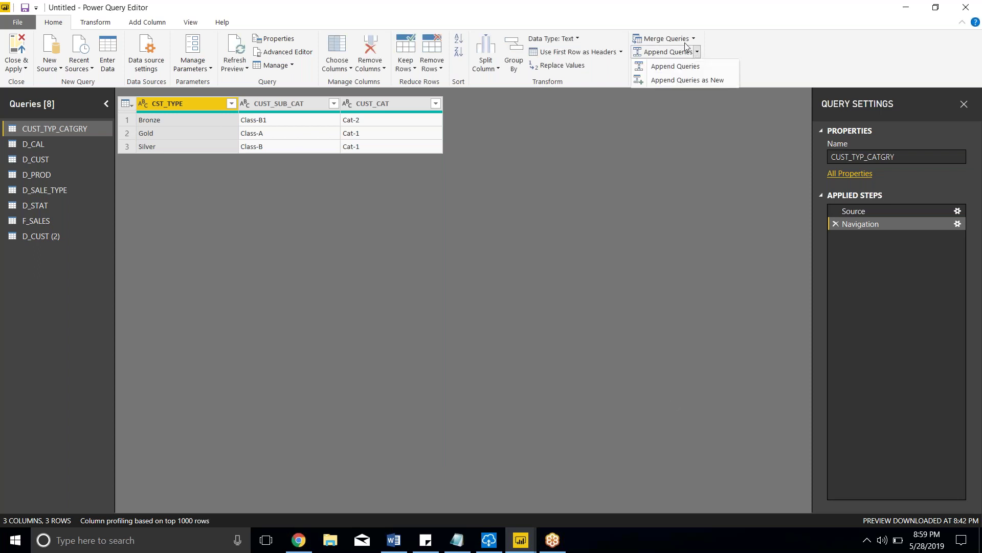
click(697, 81)
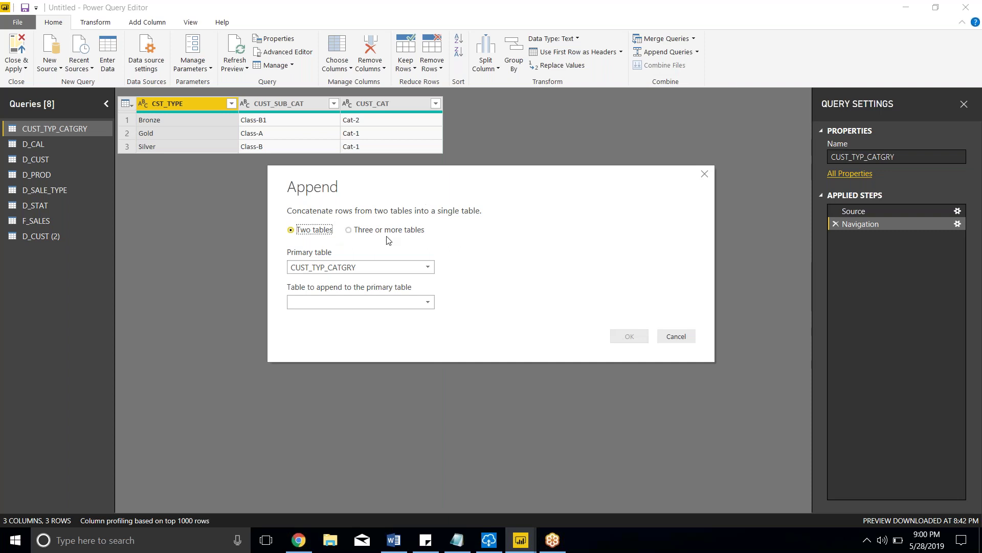
click(388, 267)
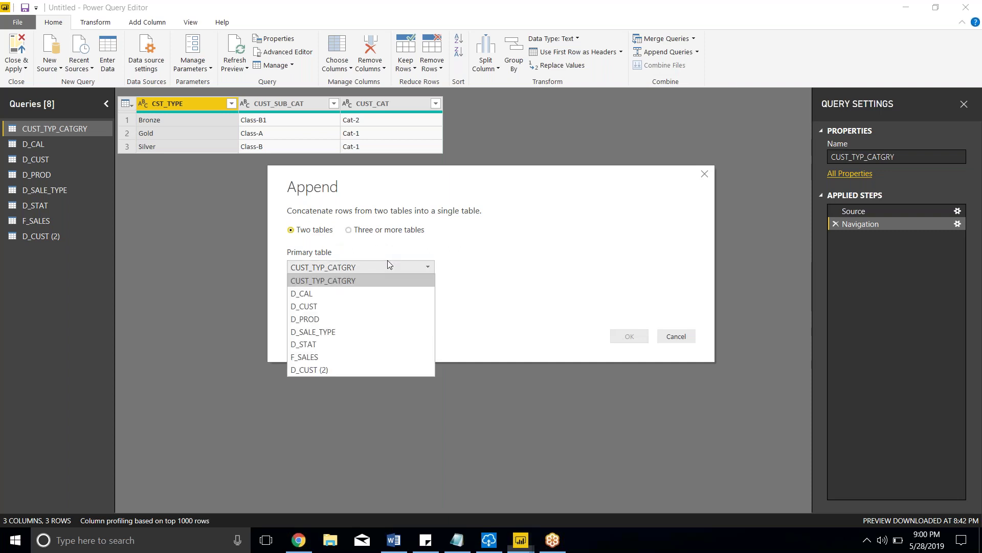
click(388, 266)
click(388, 266)
click(337, 305)
click(337, 303)
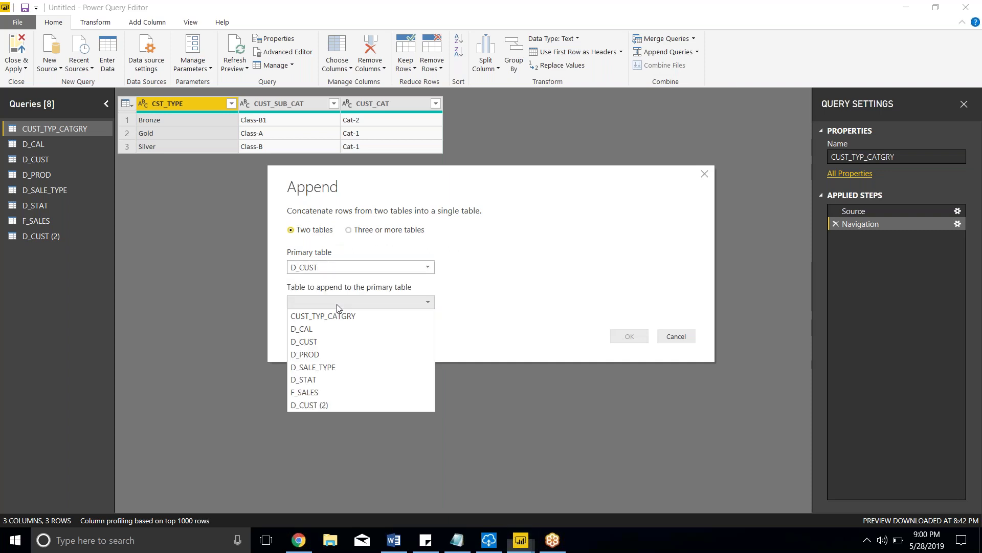
click(320, 403)
click(630, 338)
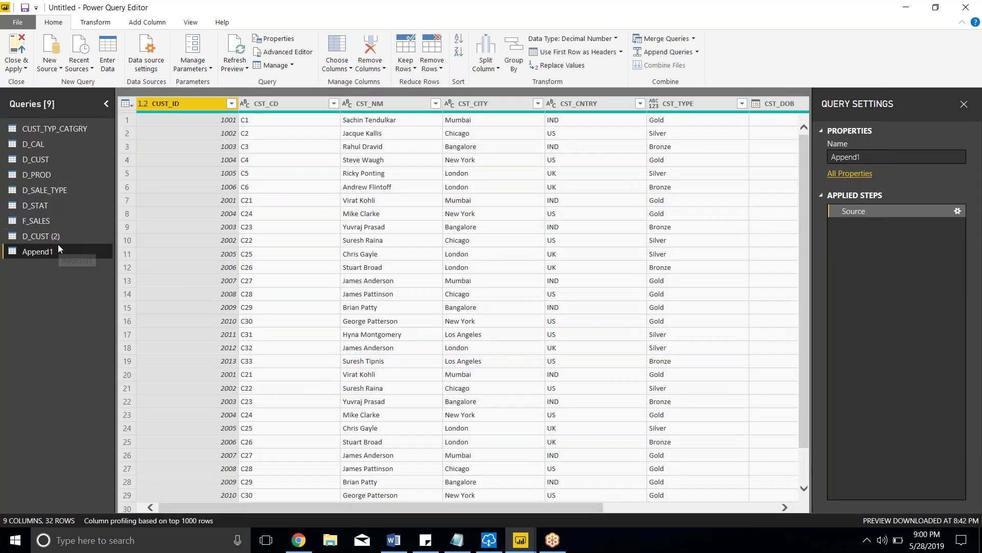
Rename the new appended query as D_CUST_APPEND
double_click(860, 157)
key(BackSpace)
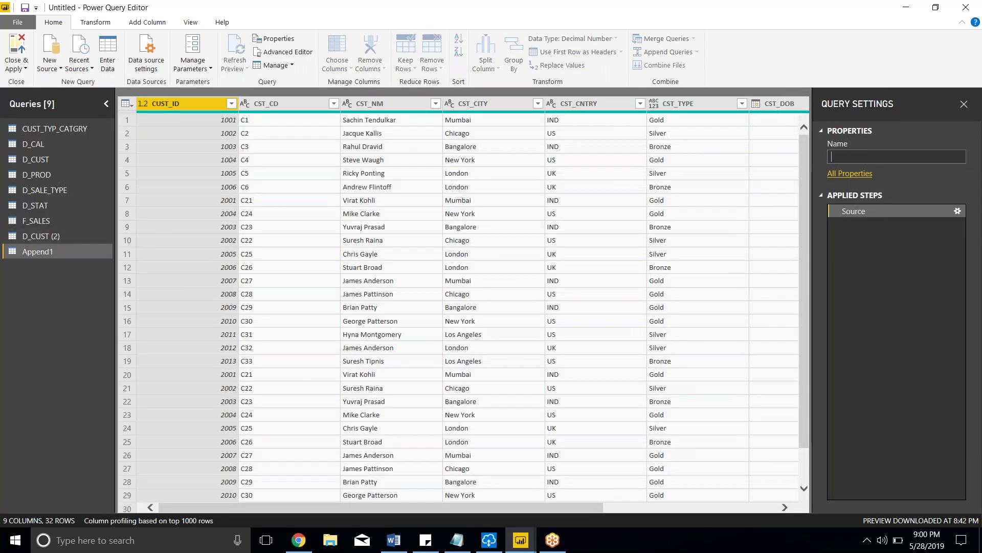
text(DC)
text(_)
text(CUS)
text(T_APPEND)
key(Return)
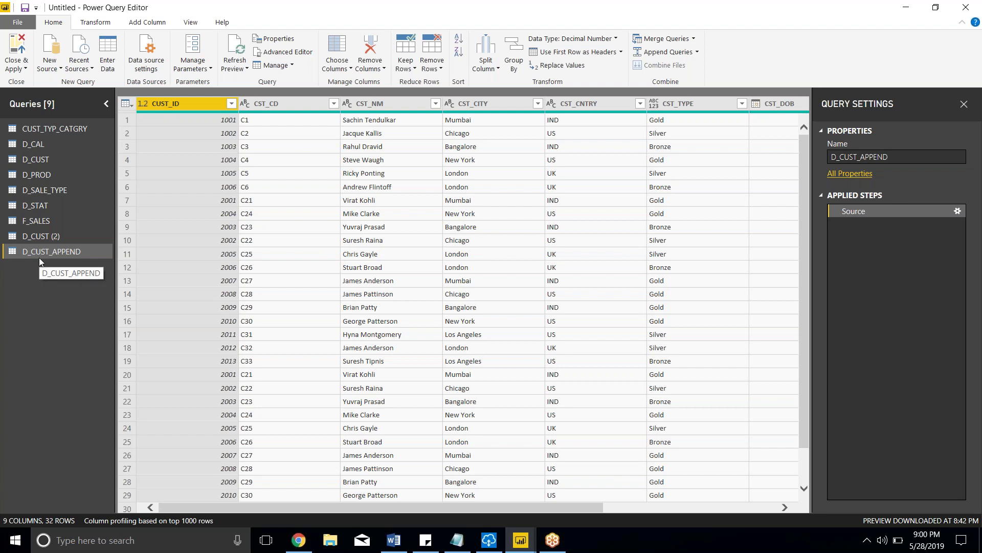
click(374, 105)
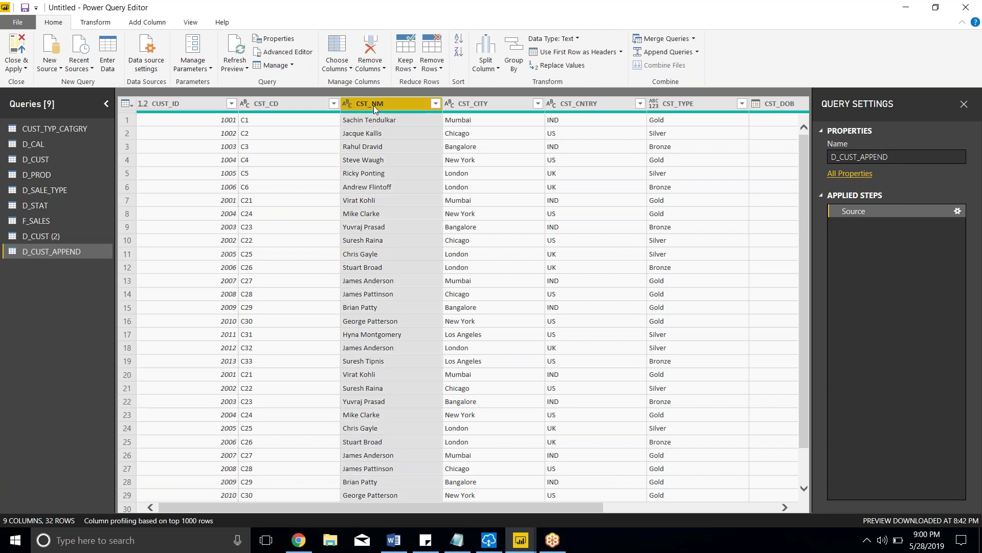
key(shift+Right)
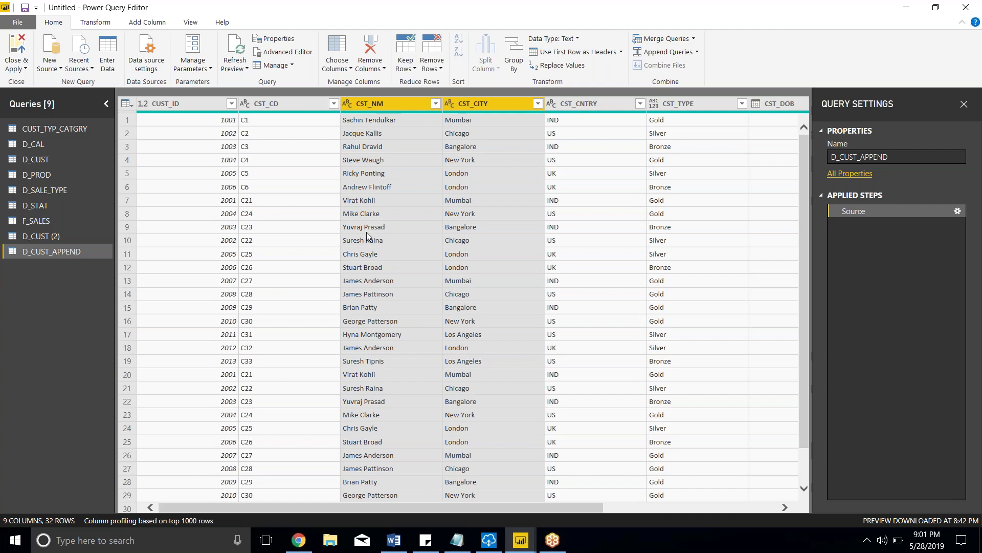
Switch to the Word document and add the list items "How to create a conditional column" and "How to change the data type"
click(384, 542)
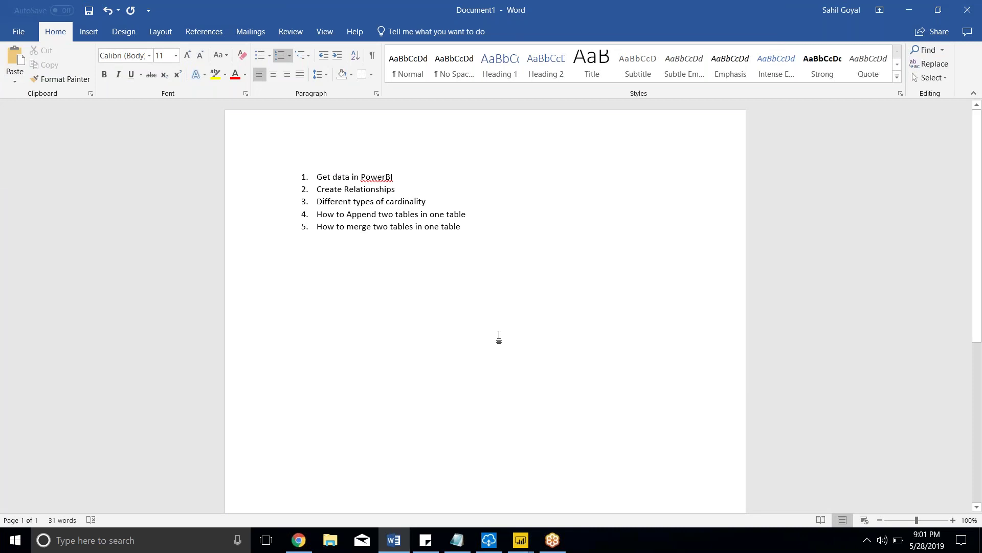
key(Return)
text(How to create a conditional column)
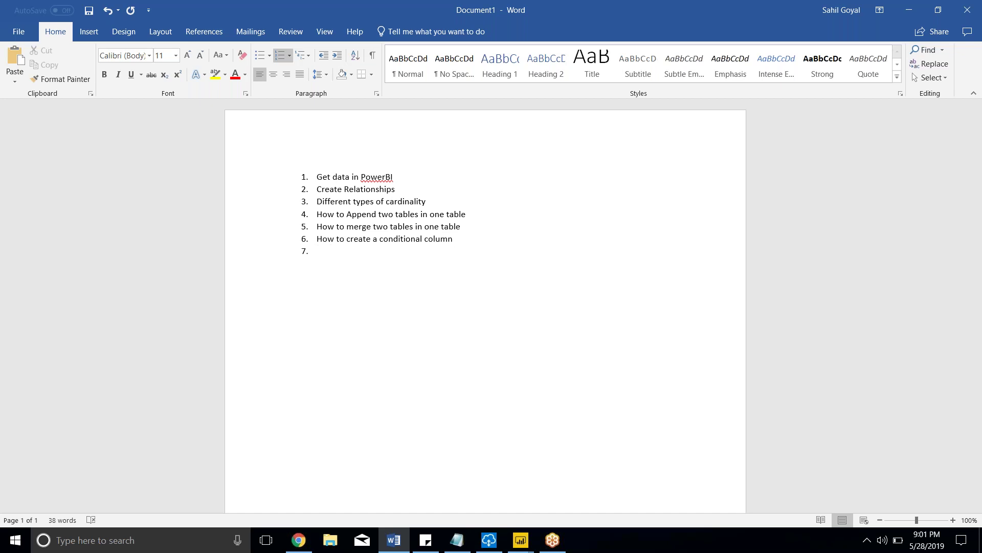
text(How to change the)
text(data type)
key(Return)
key(BackSpace)
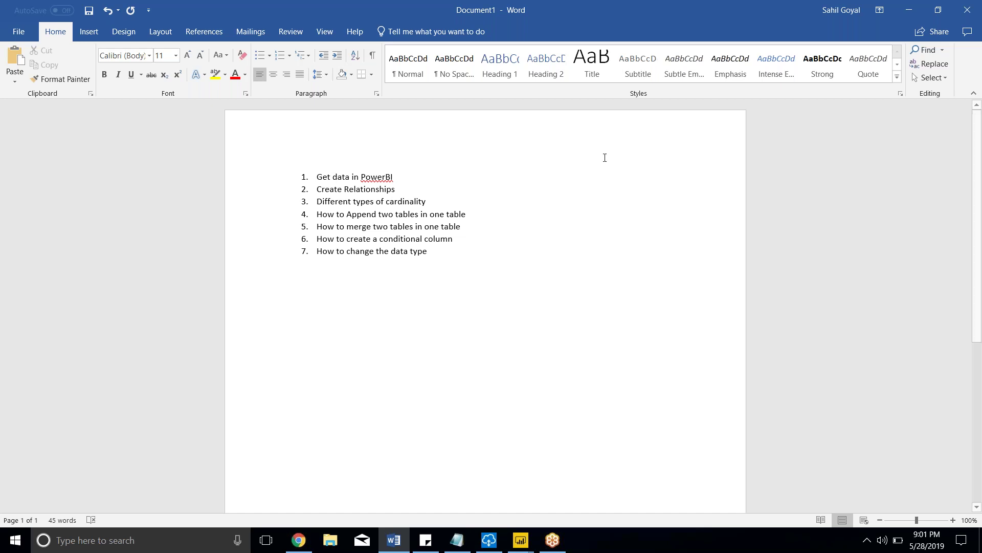
mouse_move(521, 539)
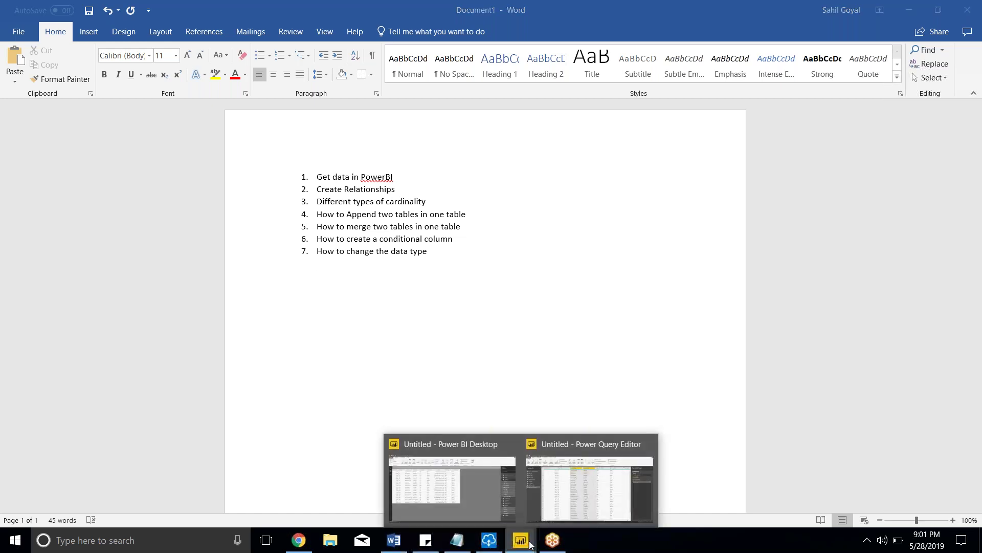
Switch to the Power Query Editor, delete the D_CUST_APPEND query, and close the editor to return to Power BI Desktop
click(588, 474)
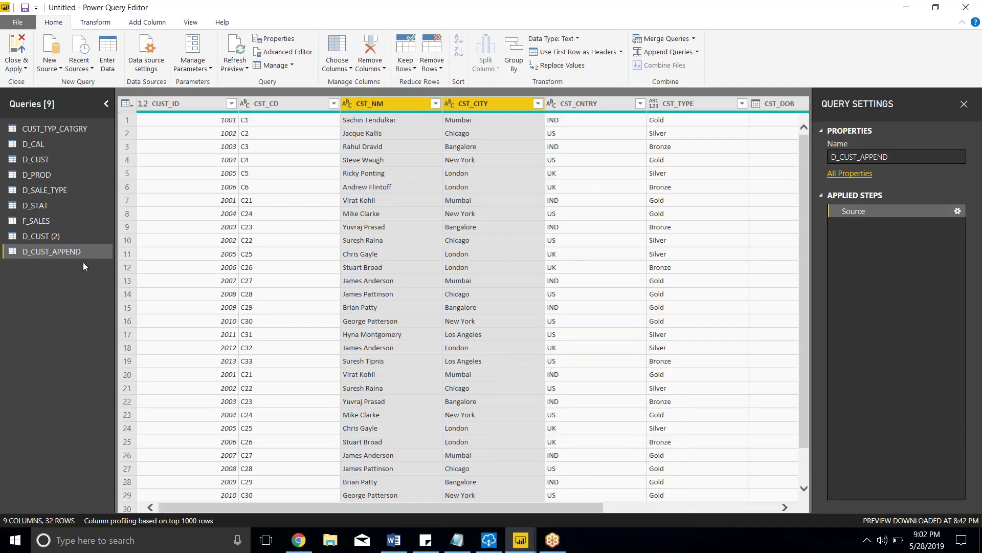
right_click(96, 253)
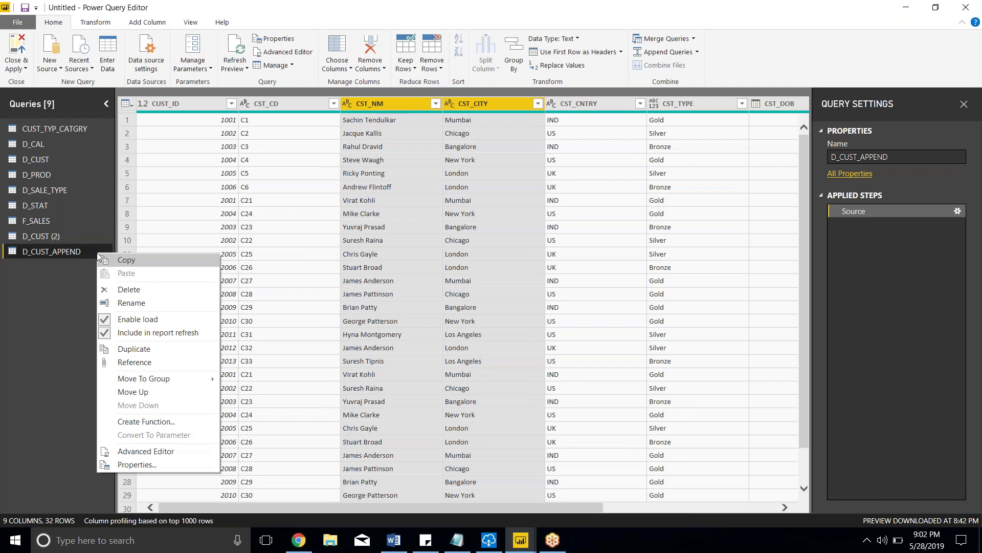
click(121, 284)
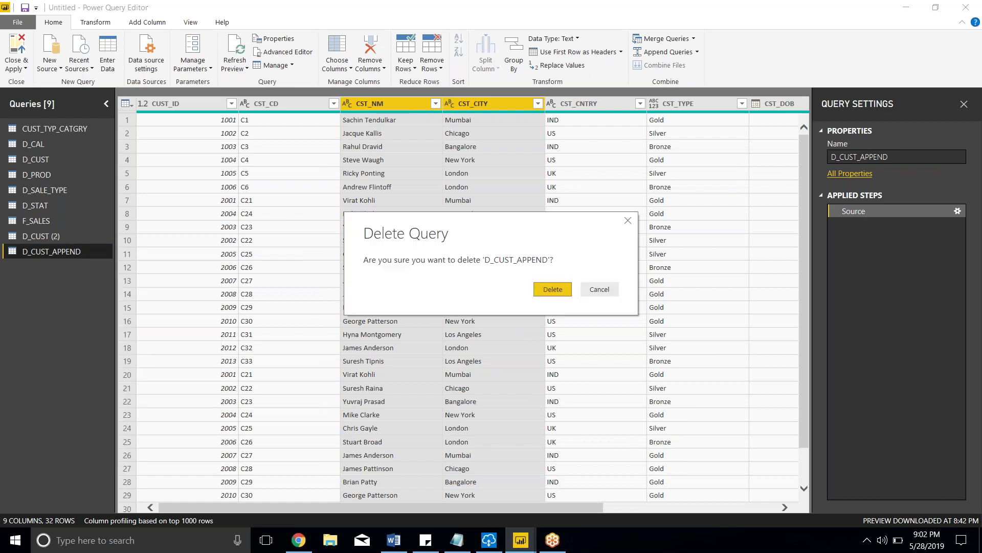
click(551, 290)
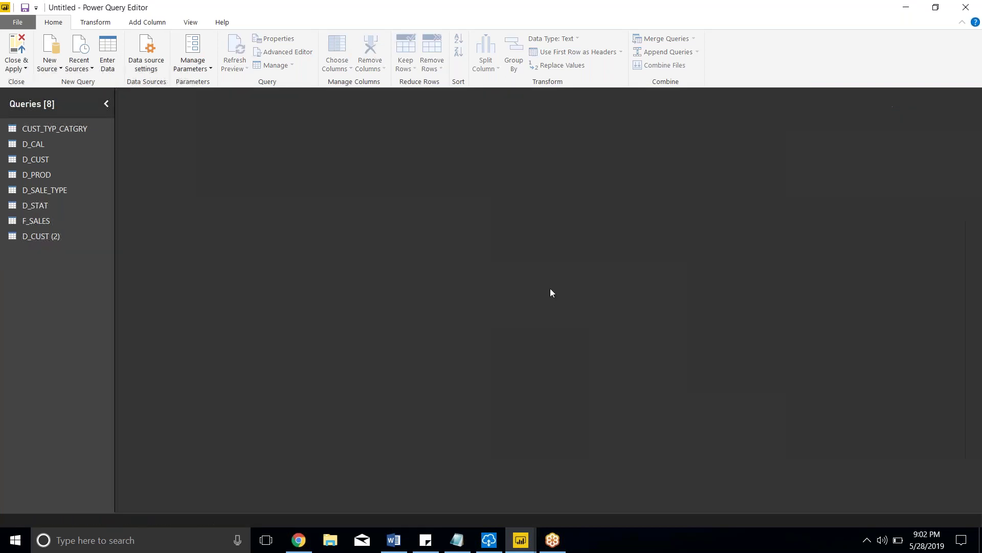
click(19, 68)
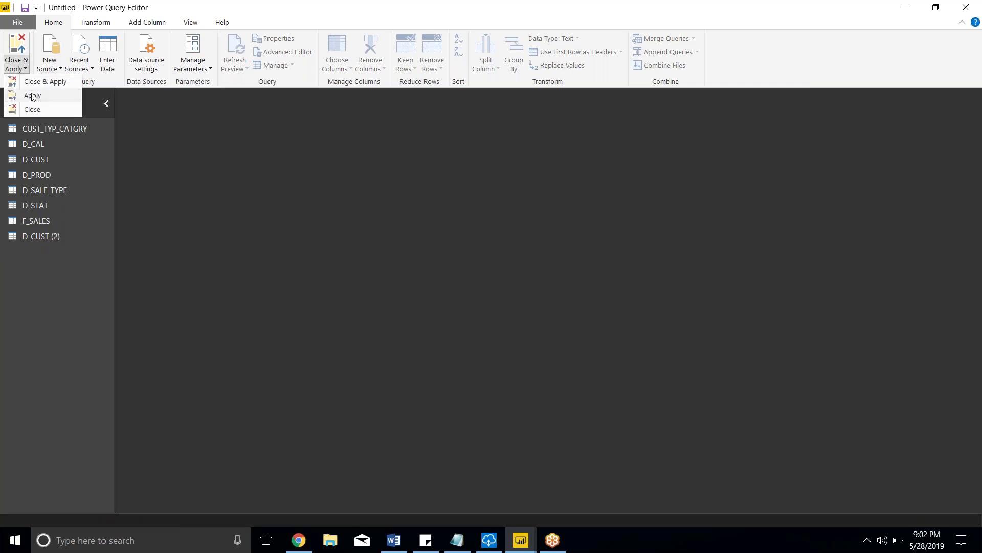
click(37, 108)
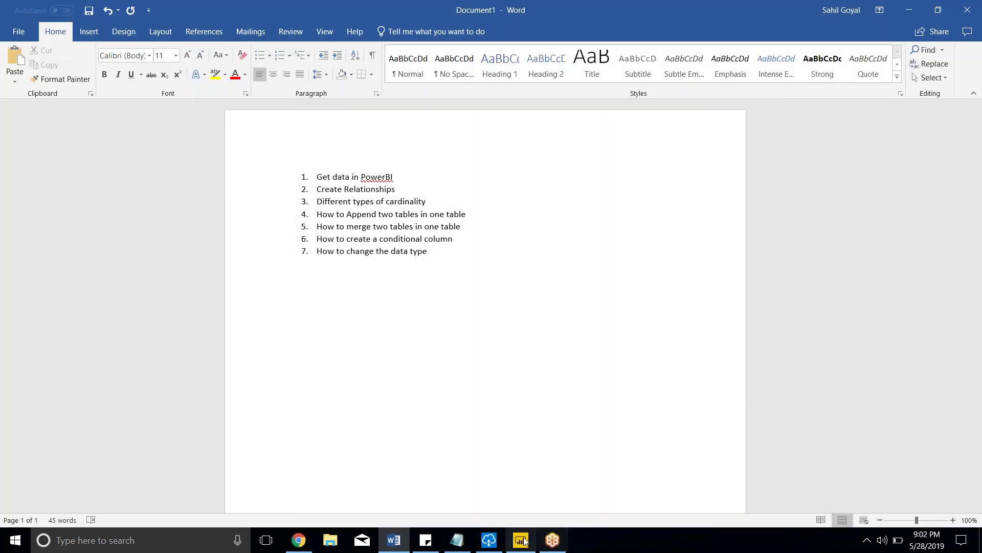
click(522, 541)
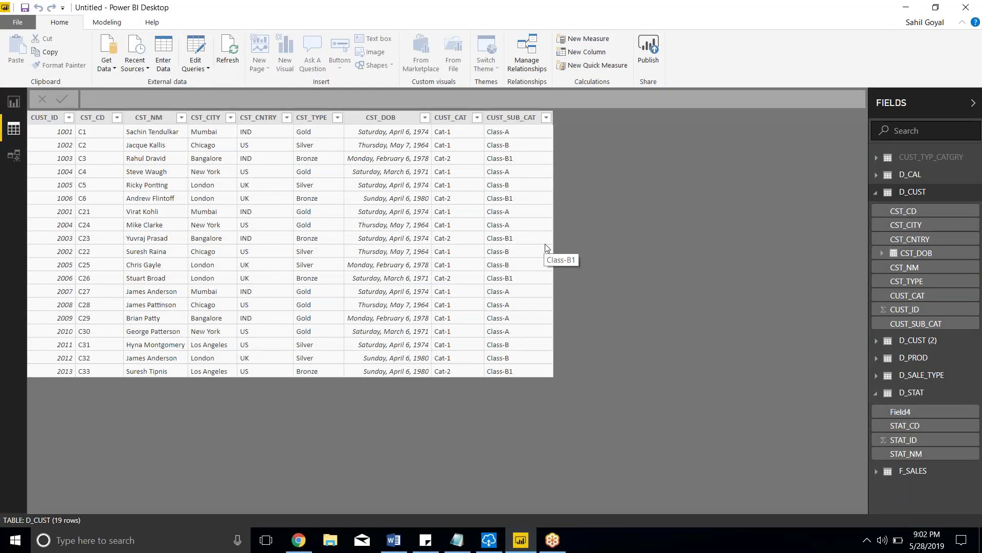
Separate the overlapping D_CUST (2) and D_CUST tables in the model diagram and hide D_CUST (2) in report view
click(14, 156)
drag(123, 203, 70, 209)
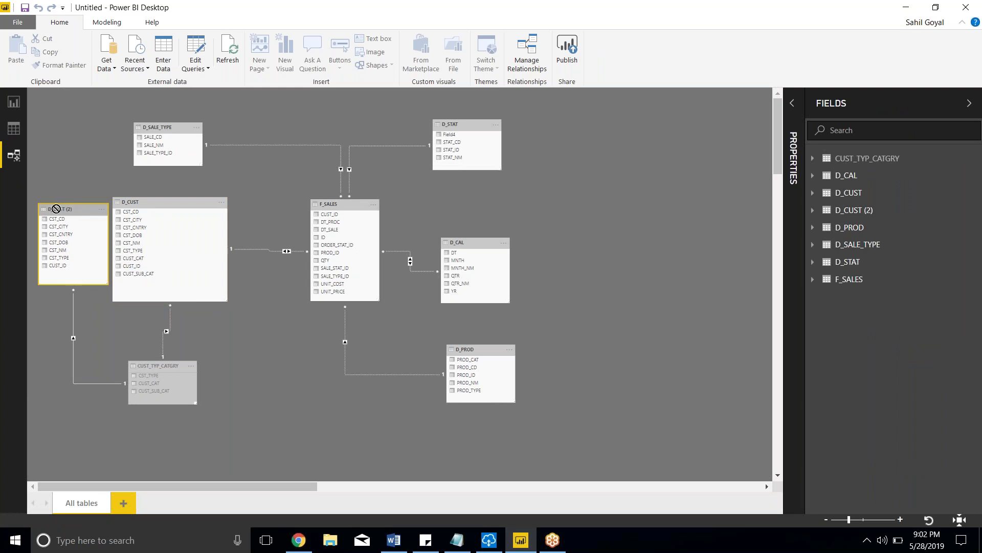
drag(148, 204, 198, 187)
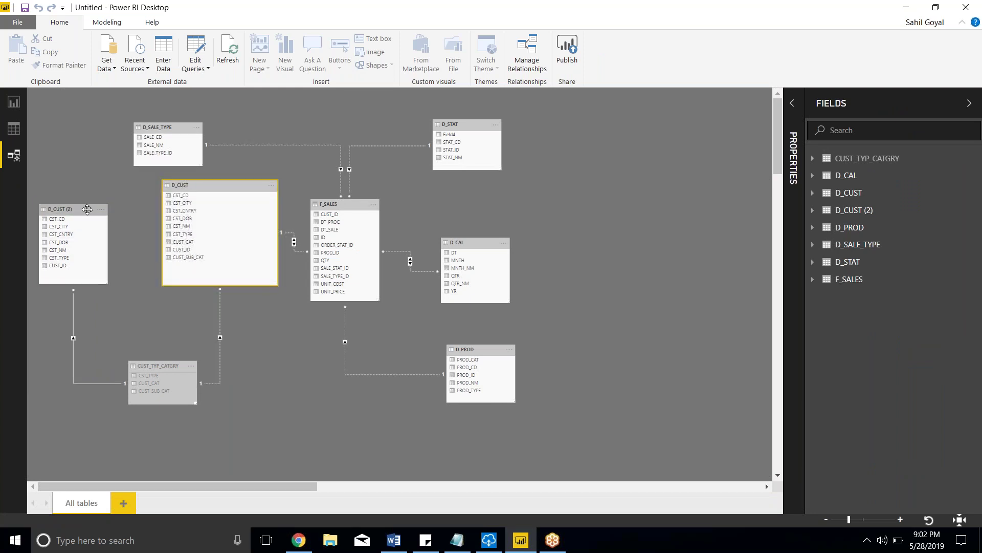
right_click(87, 210)
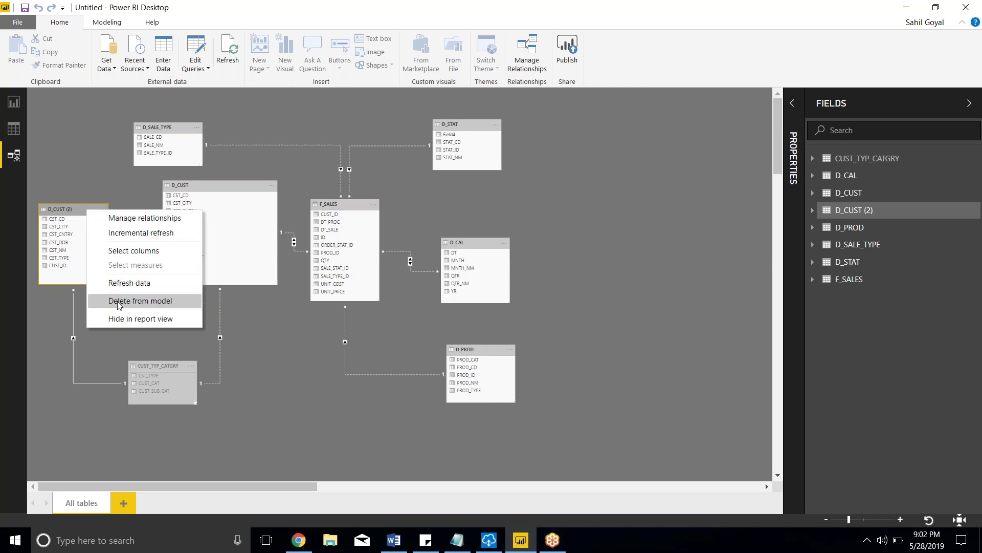
click(123, 318)
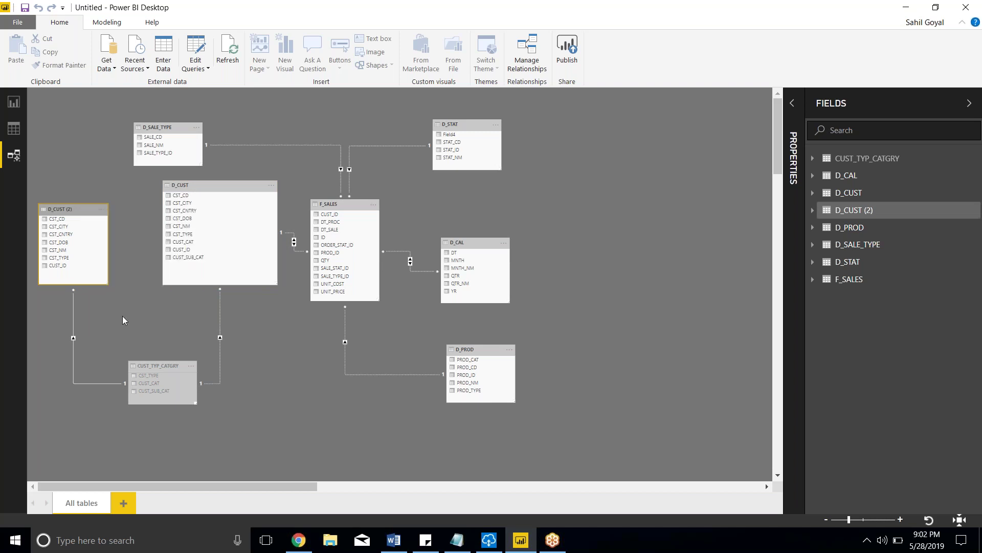
click(13, 105)
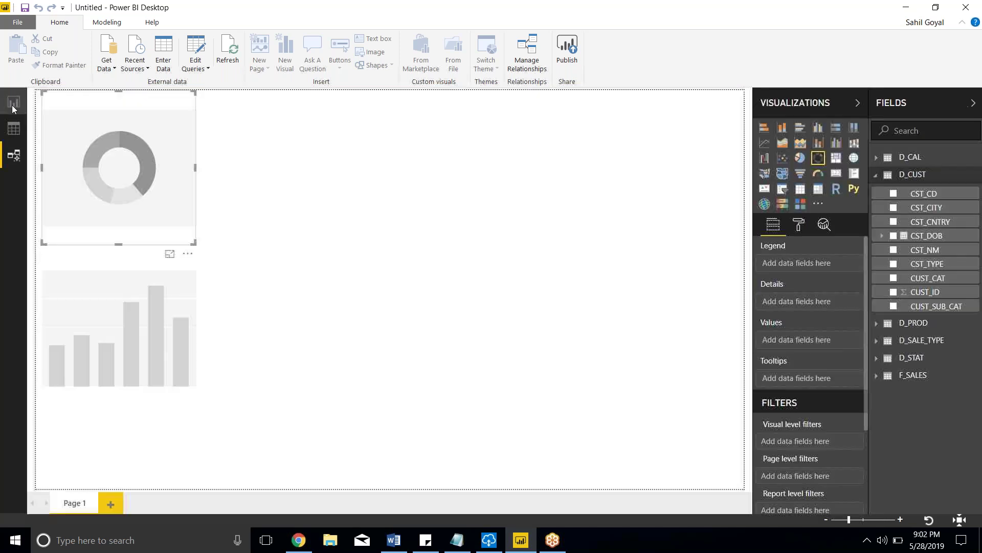
click(876, 175)
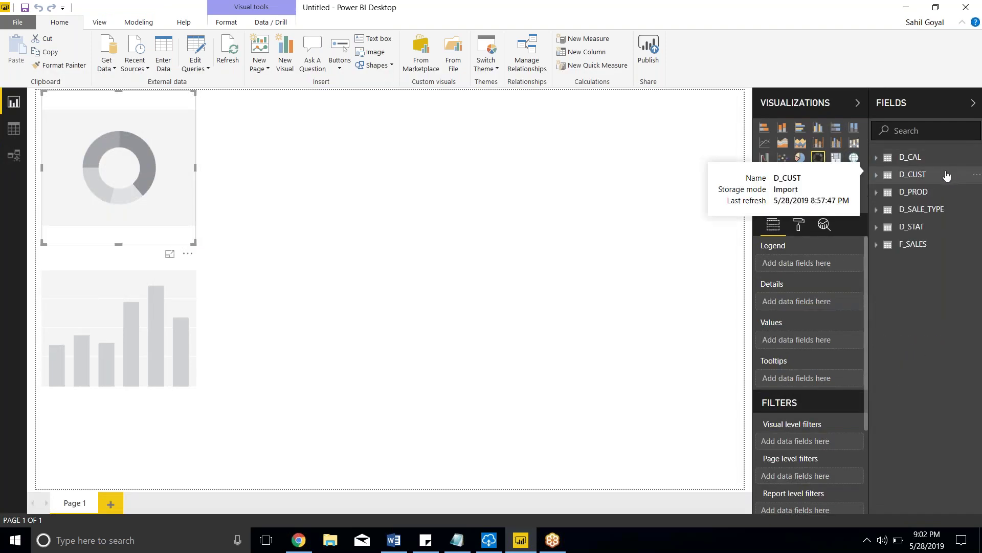
click(110, 76)
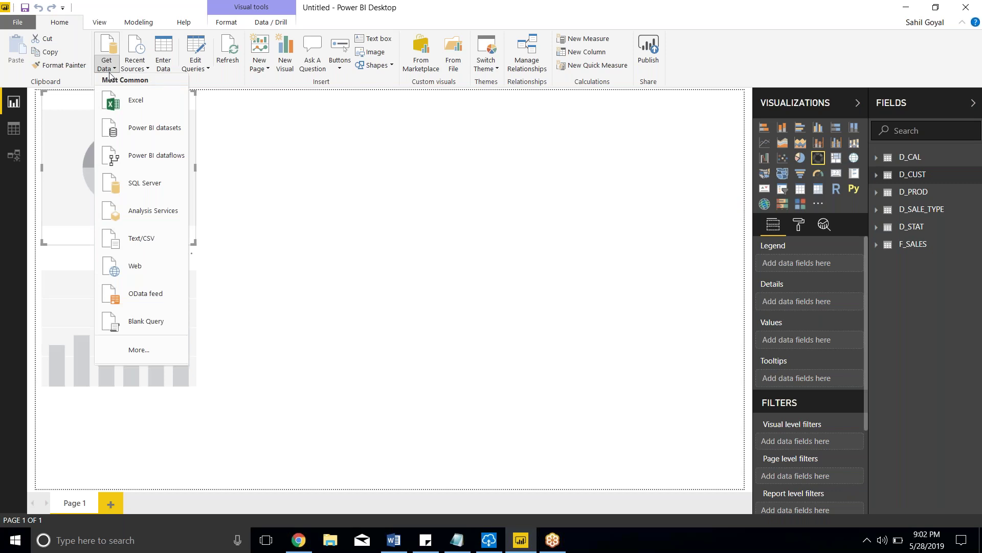
click(132, 103)
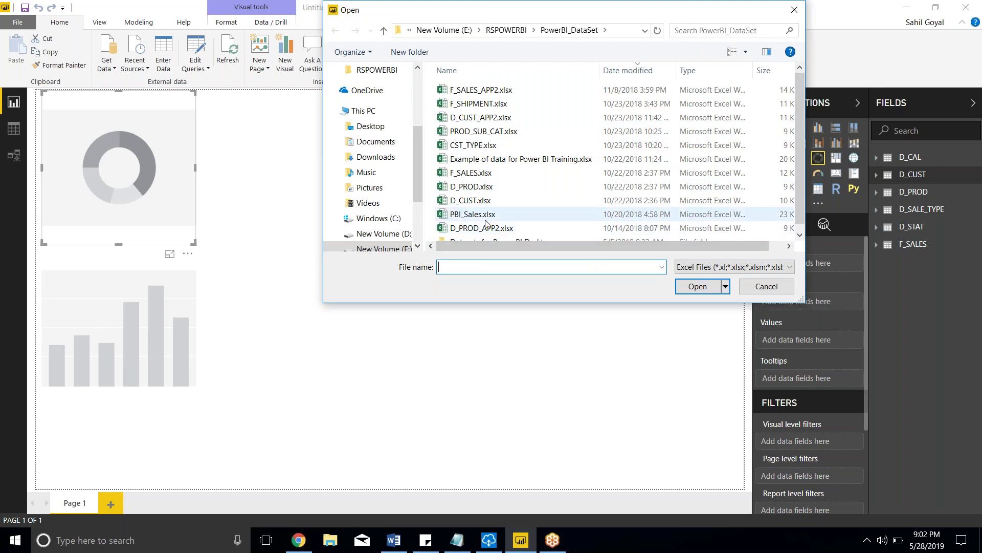
click(767, 286)
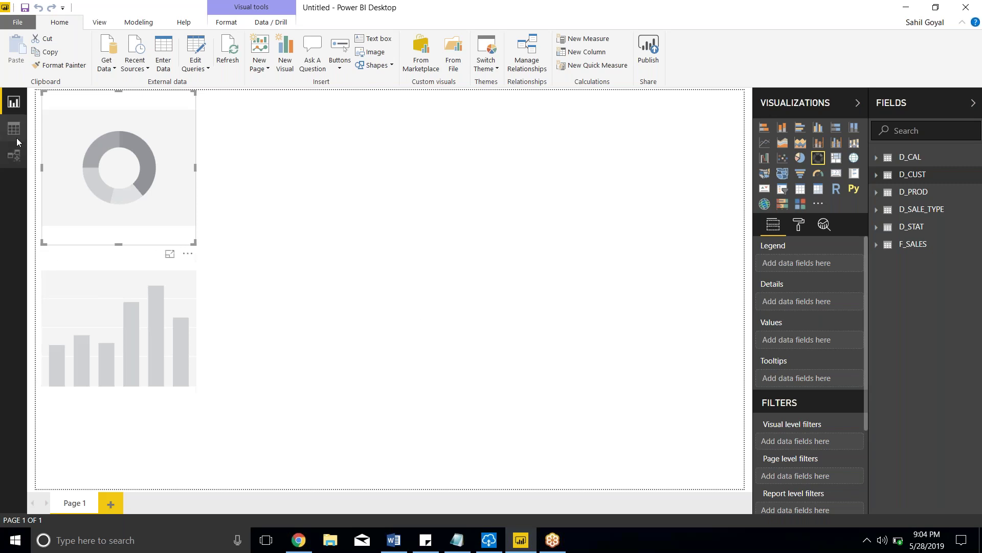
Rearrange D_CUST, CUST_TYP_CATGRY and D_CUST (2) in the model diagram, placing the two hidden tables one above the other beside D_CUST
click(15, 155)
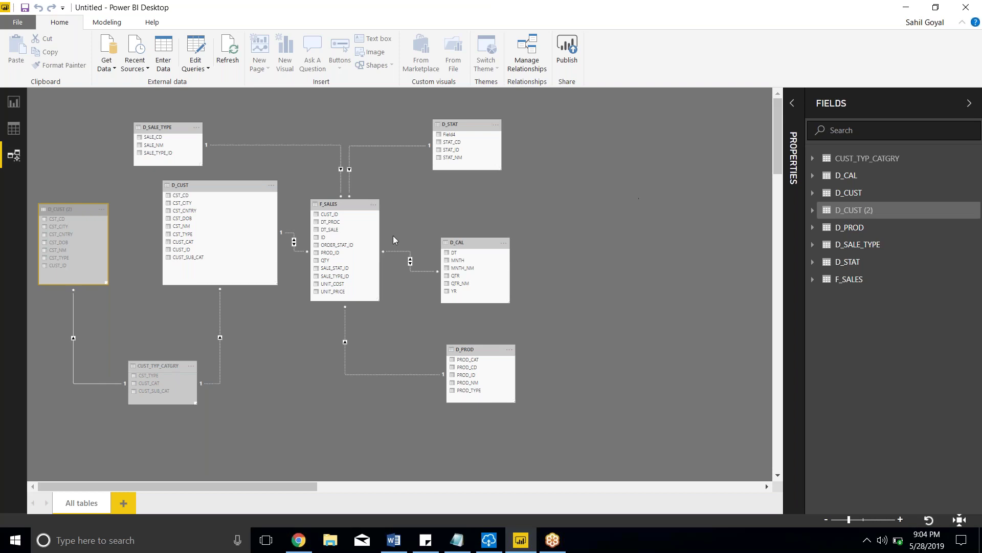
drag(249, 187, 242, 231)
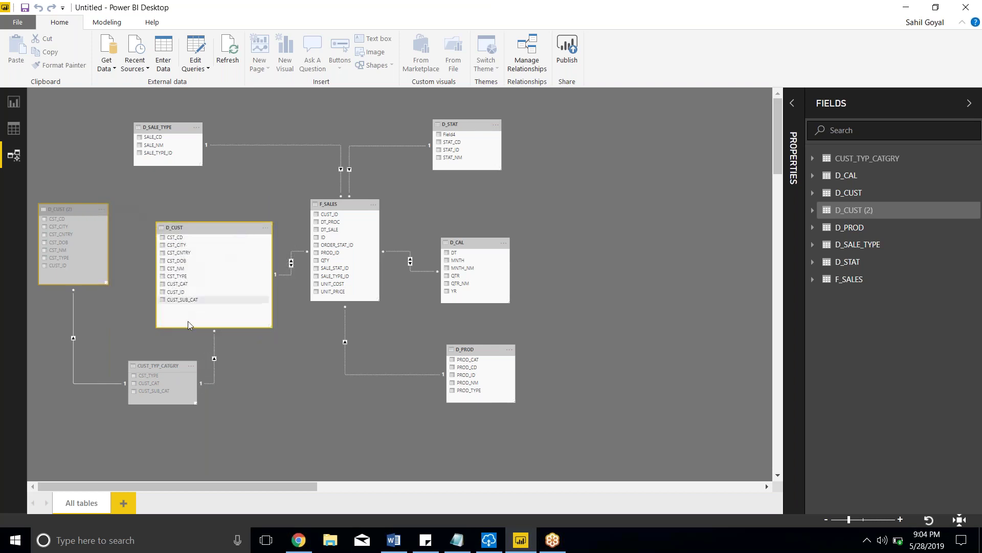
drag(157, 368, 89, 387)
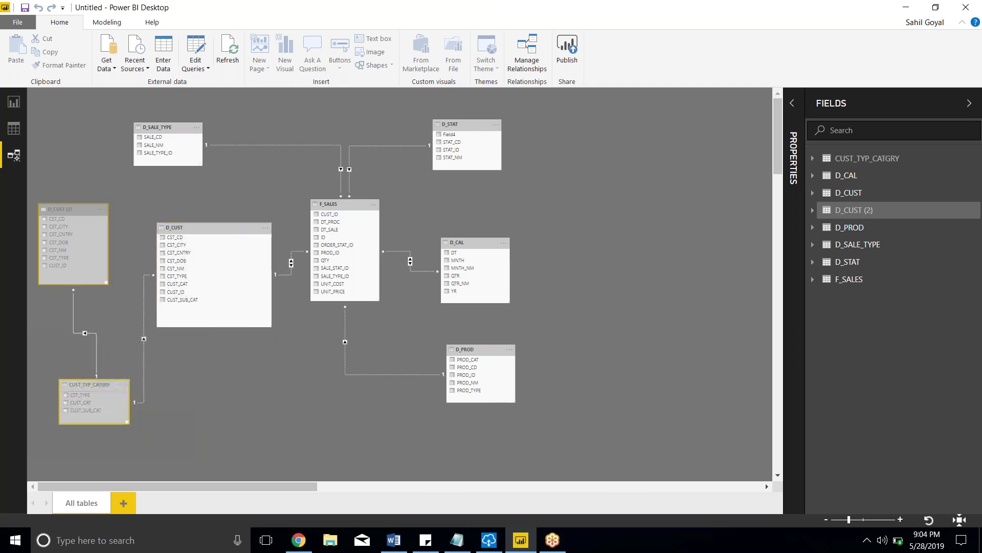
drag(76, 209, 77, 251)
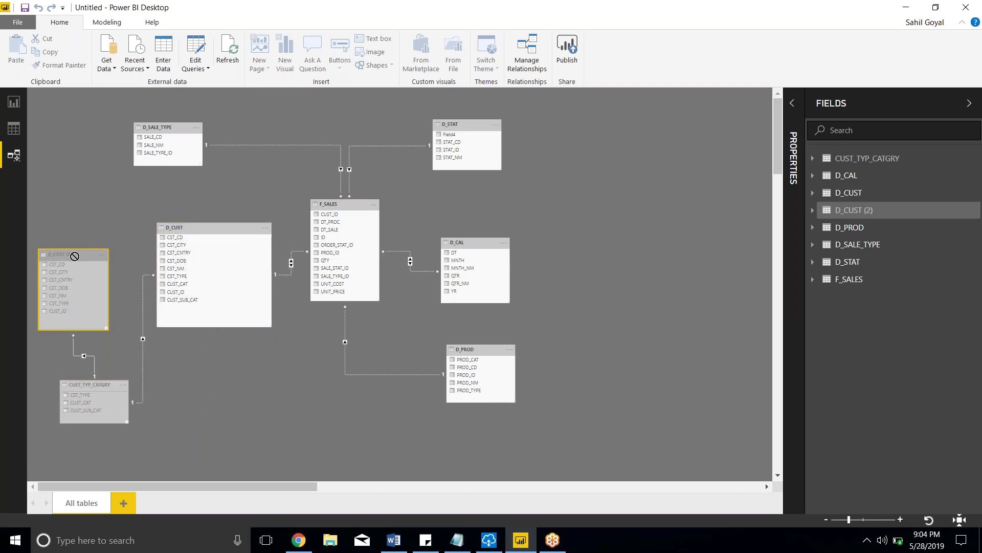
click(13, 107)
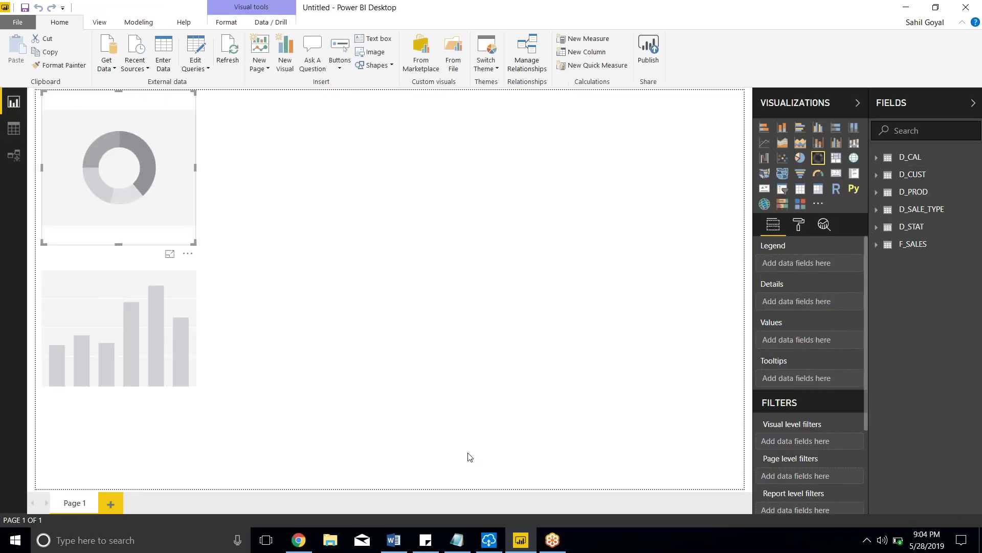
Switch to the Word document and add the heading "Assignment" below the numbered topic list
key(alt+Tab)
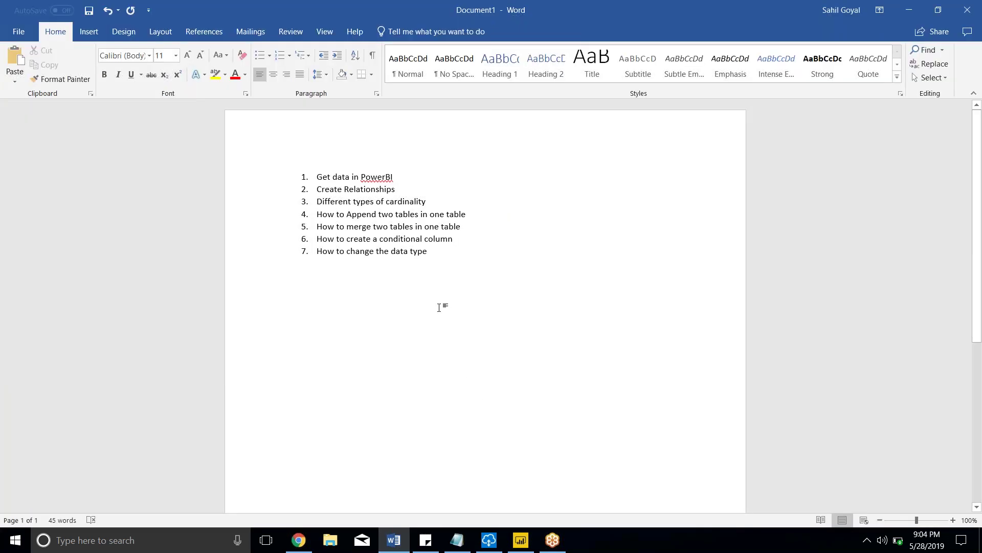
key(Return)
text(As)
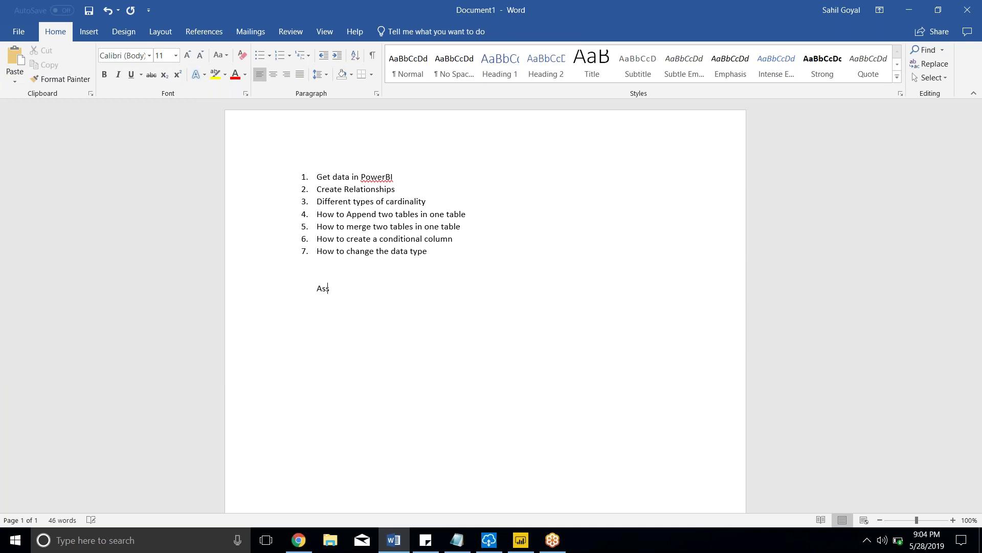
text(signment)
Switch to File Explorer and open the PowerBI_DataSet folder inside RSPOWERBI on drive E
click(407, 543)
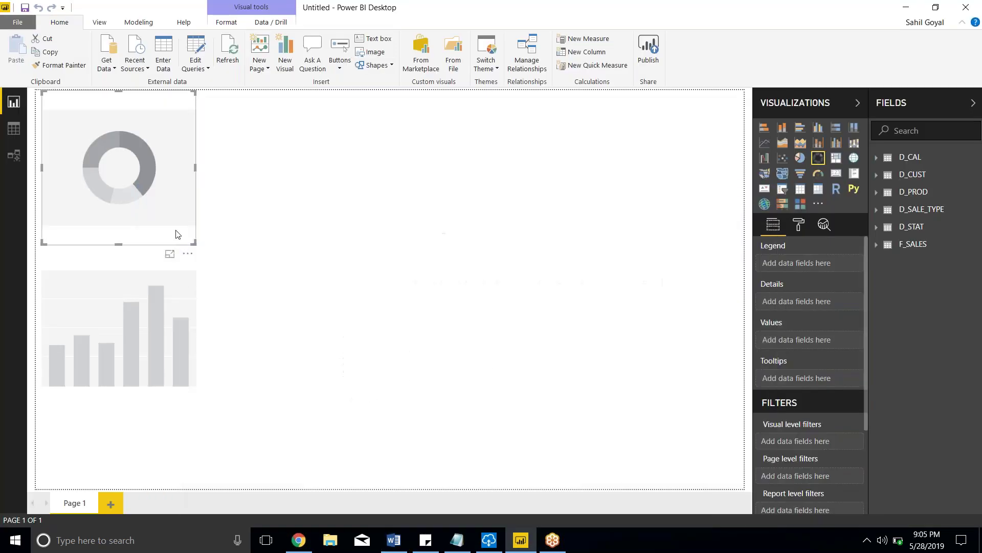
click(13, 155)
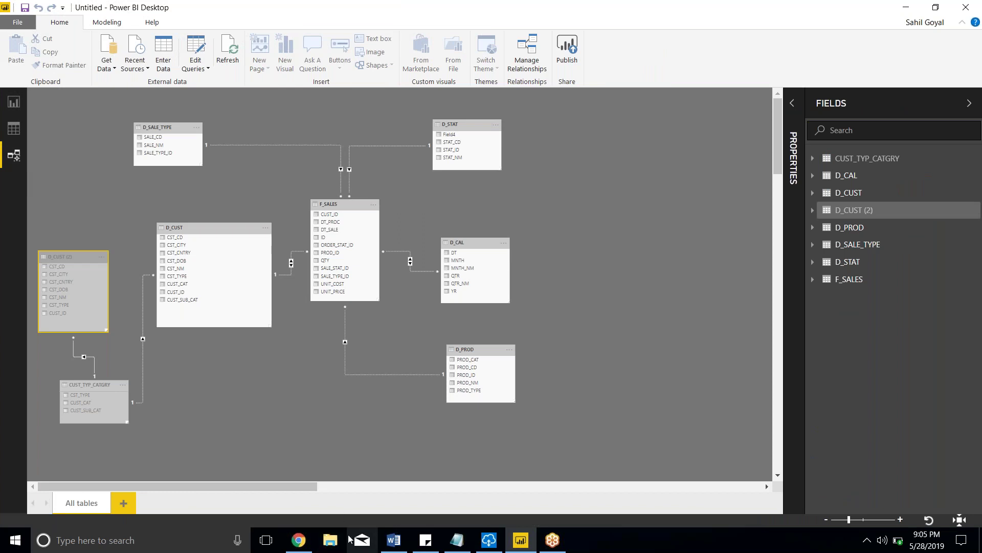
key(super+e)
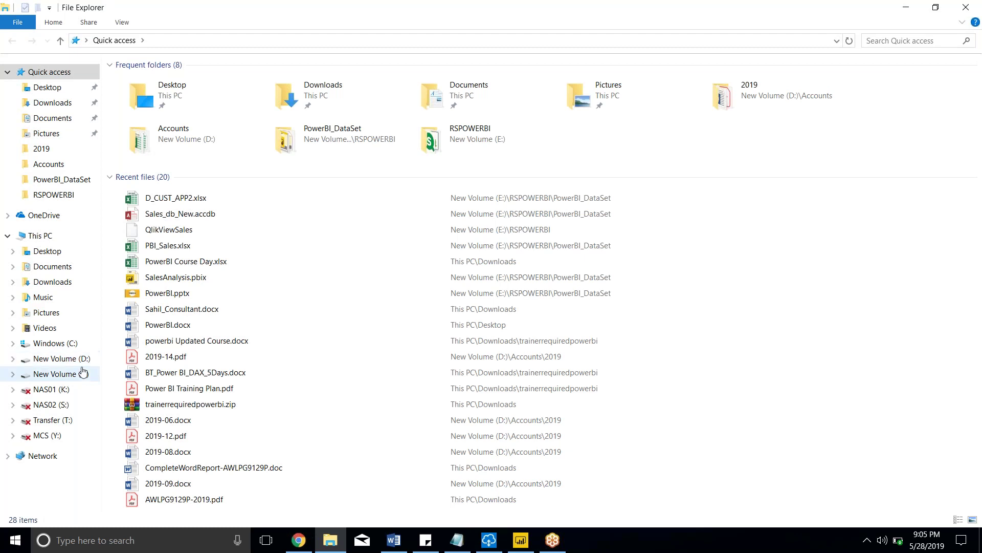
click(81, 374)
text(rs)
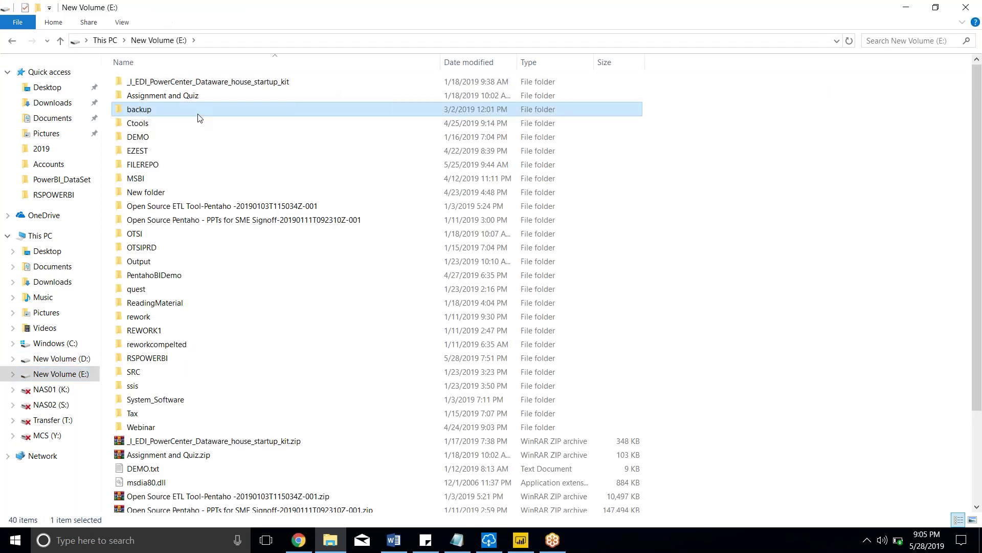
key(Return)
double_click(163, 84)
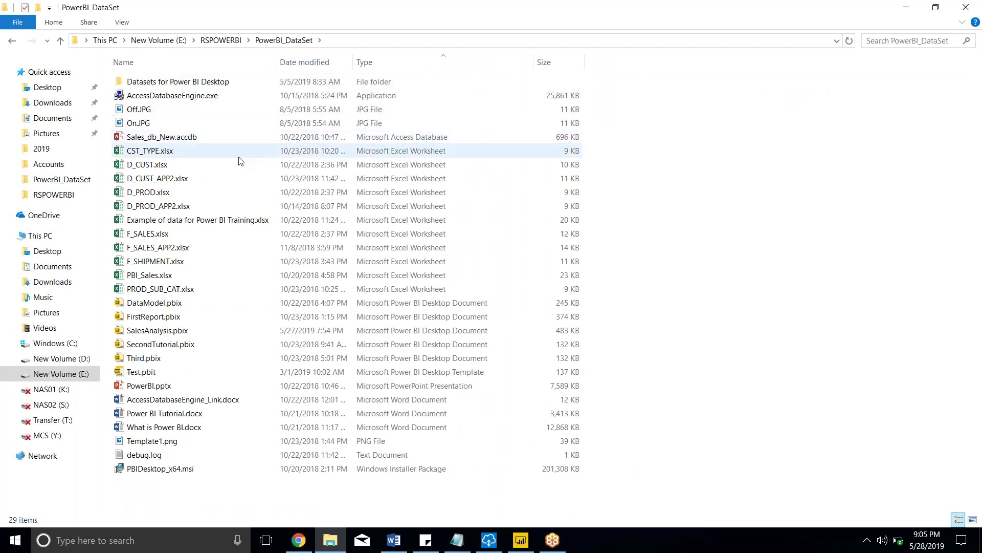
Review the assignment source files Sales_db_New.accdb, D_CUST_APP2.xlsx, D_PROD_APP2.xlsx and F_SALES_APP2.xlsx, and return to the Power BI model diagram
click(192, 180)
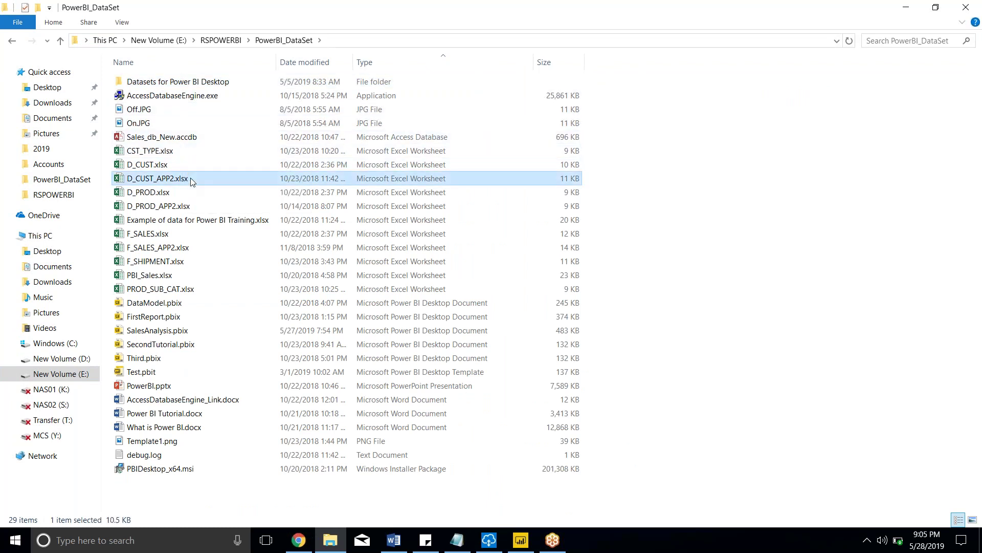
click(190, 194)
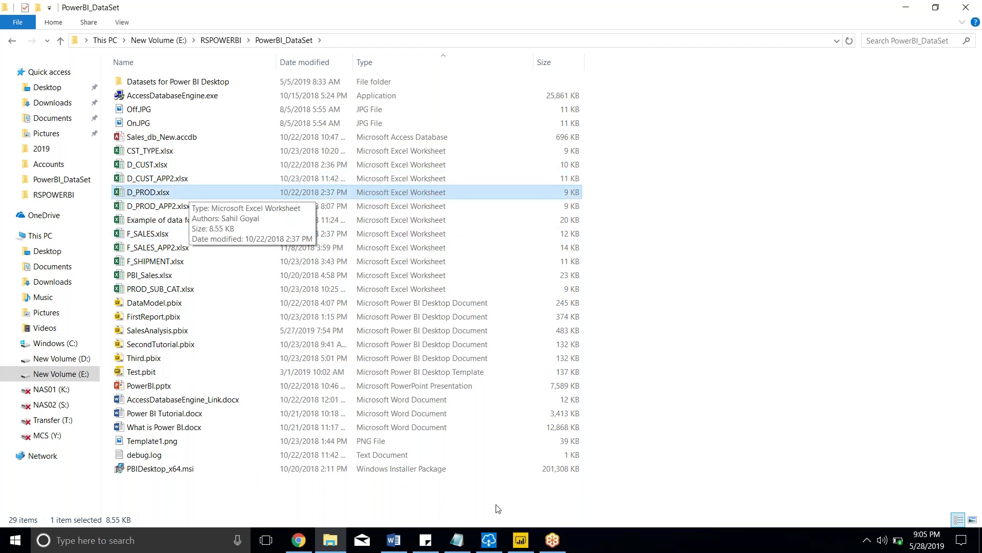
click(179, 251)
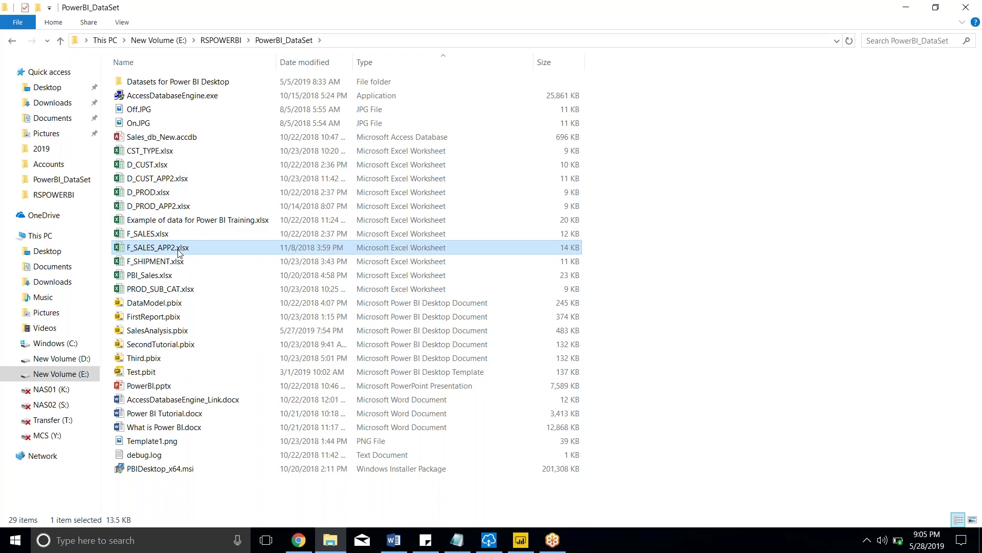
click(173, 140)
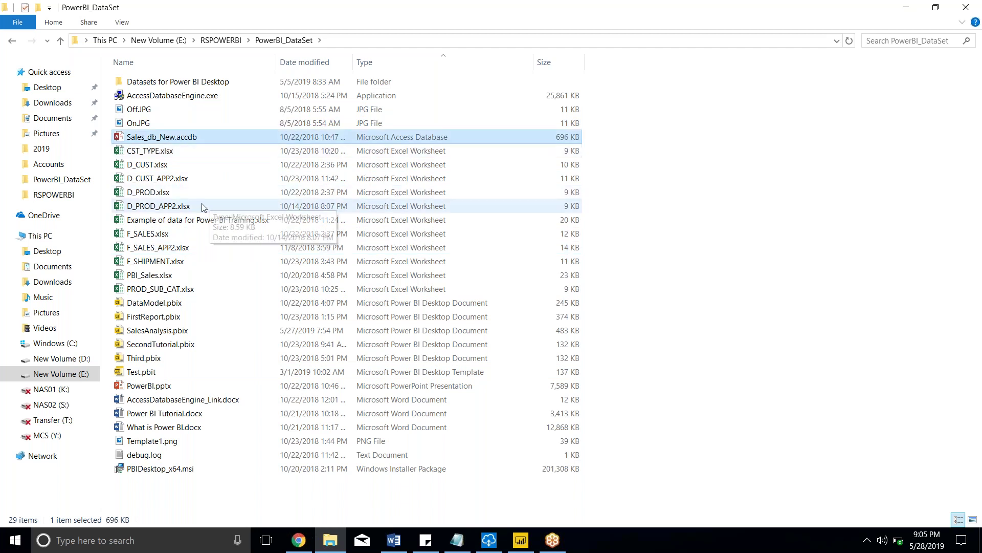
click(171, 180)
click(174, 207)
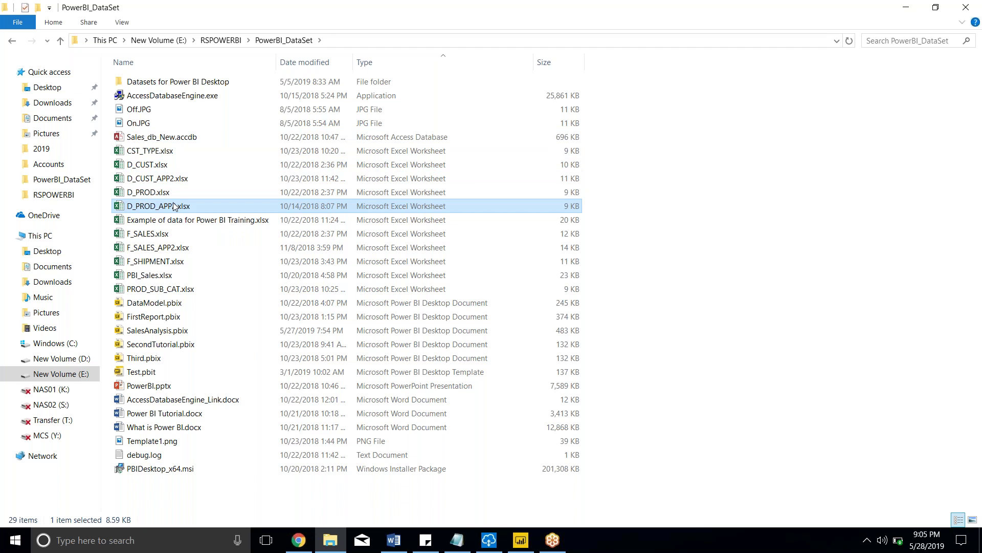
click(170, 248)
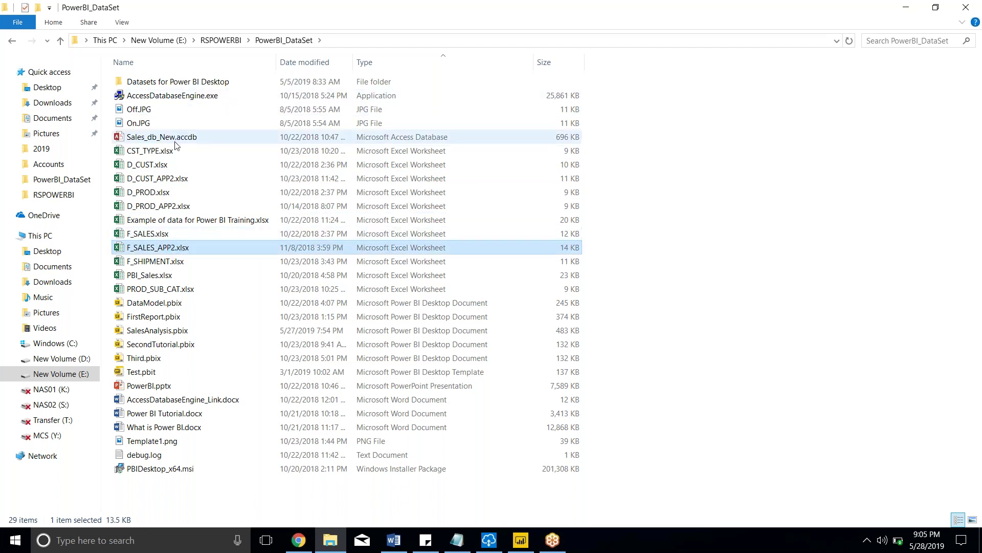
click(520, 540)
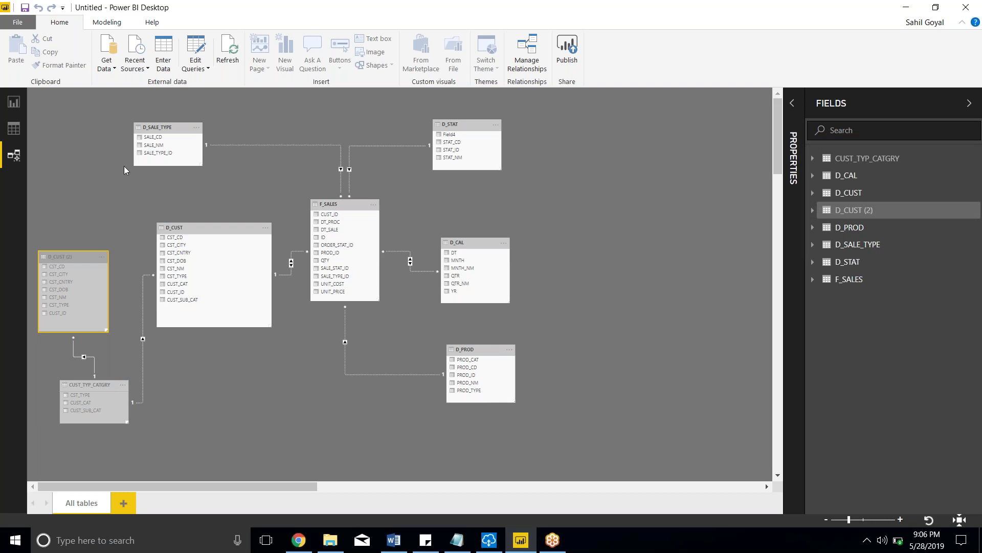
Review the report page and the model diagram in turn, and switch to the Word document containing the topic list and Assignment heading
click(14, 103)
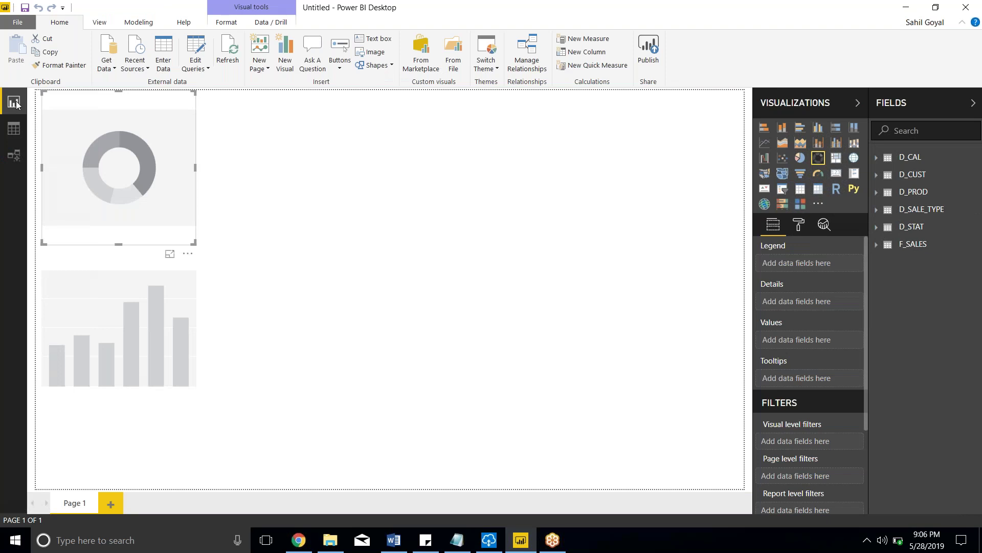
click(12, 160)
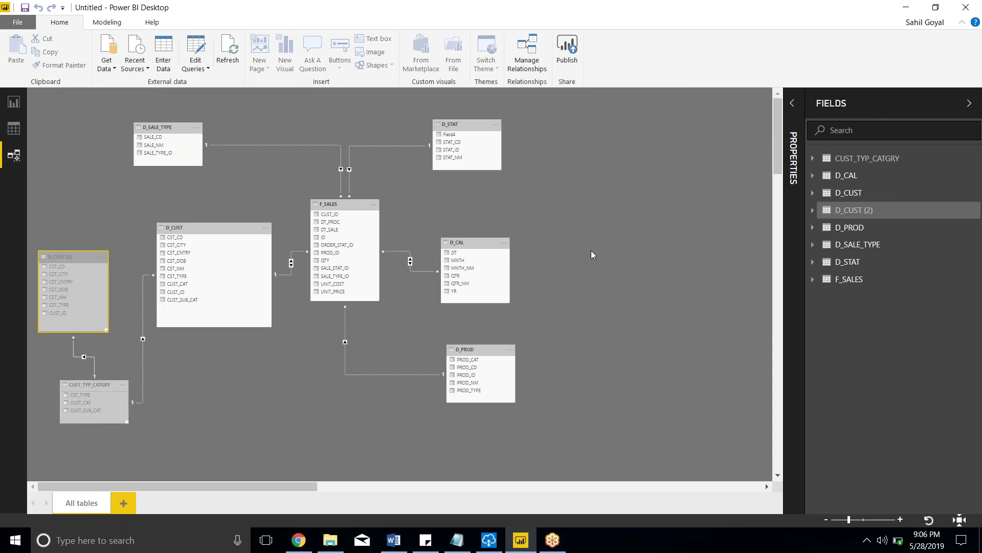
click(22, 106)
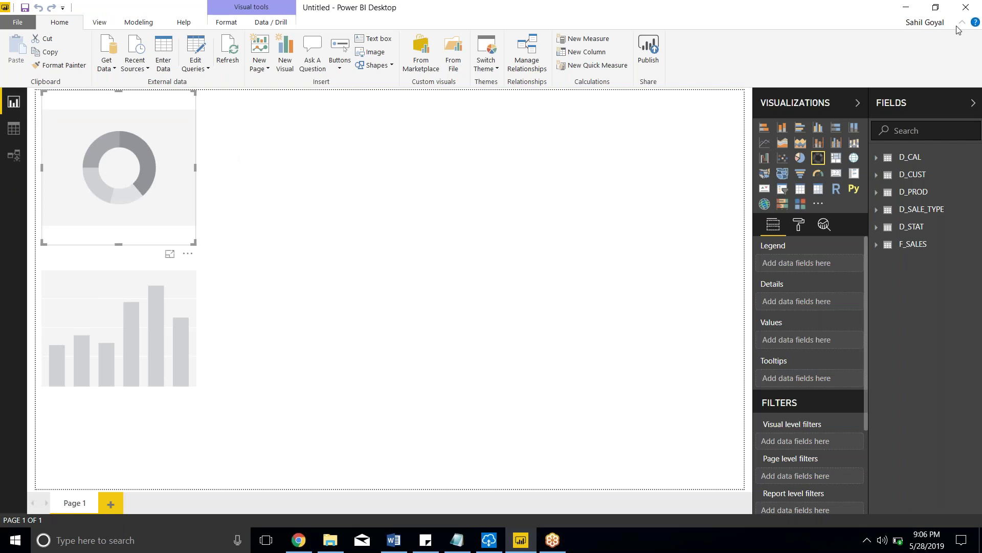
click(975, 23)
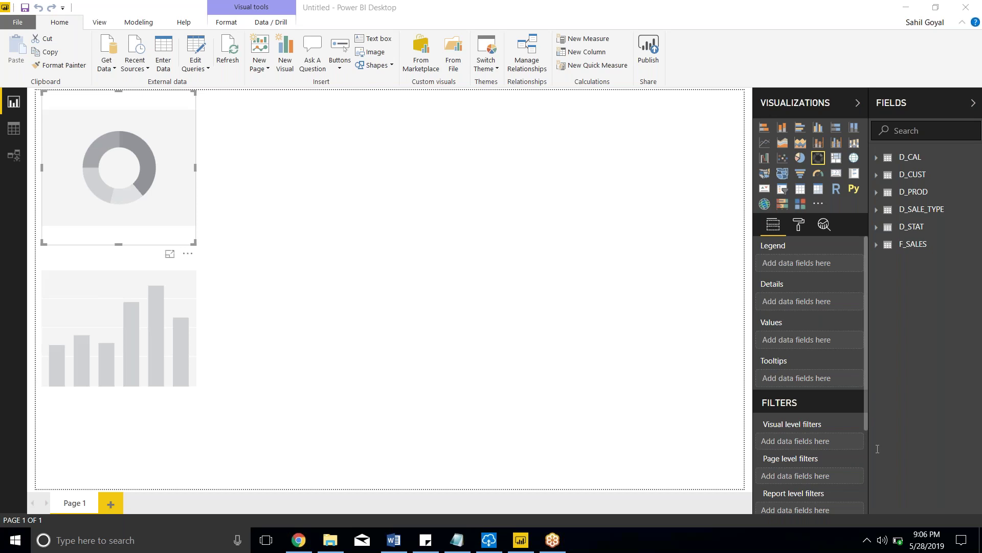
click(409, 540)
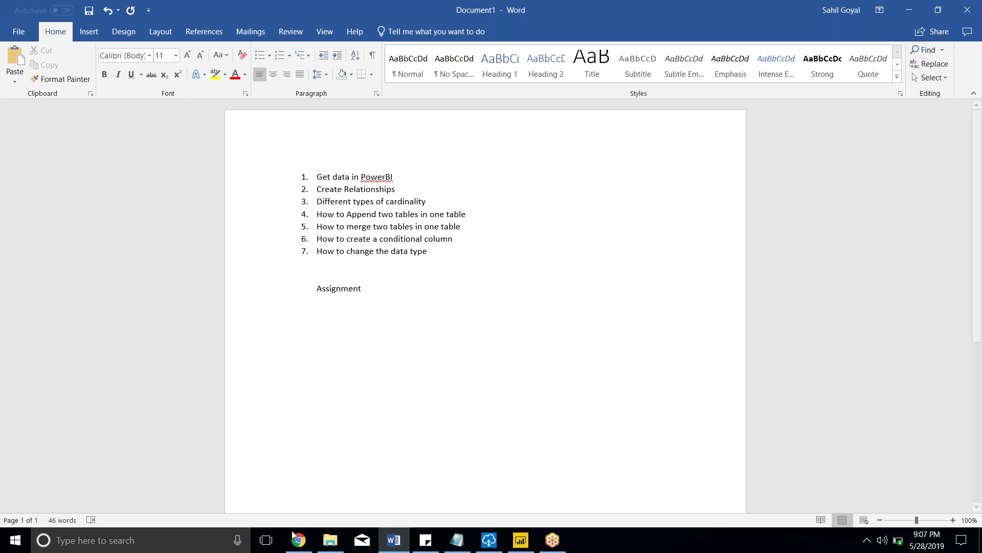
mouse_move(298, 541)
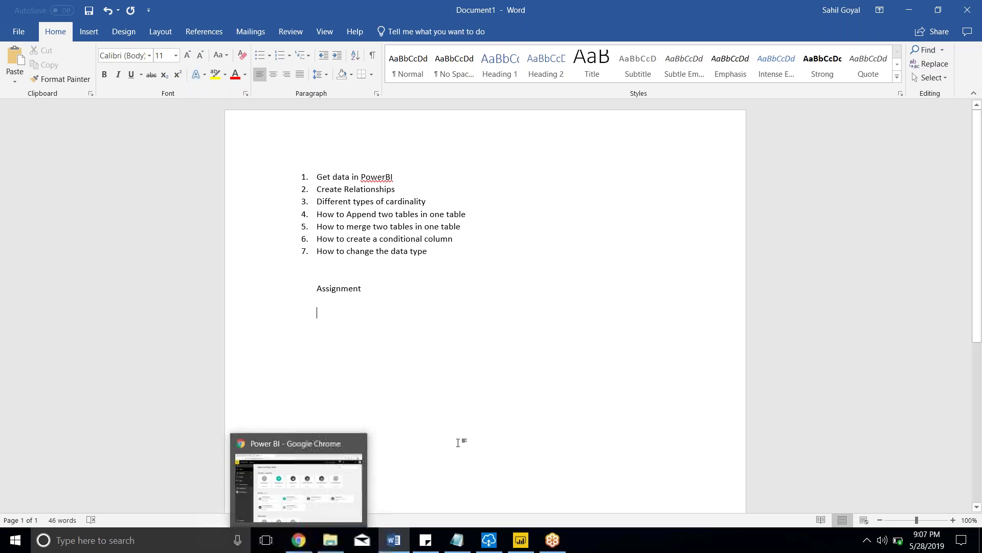